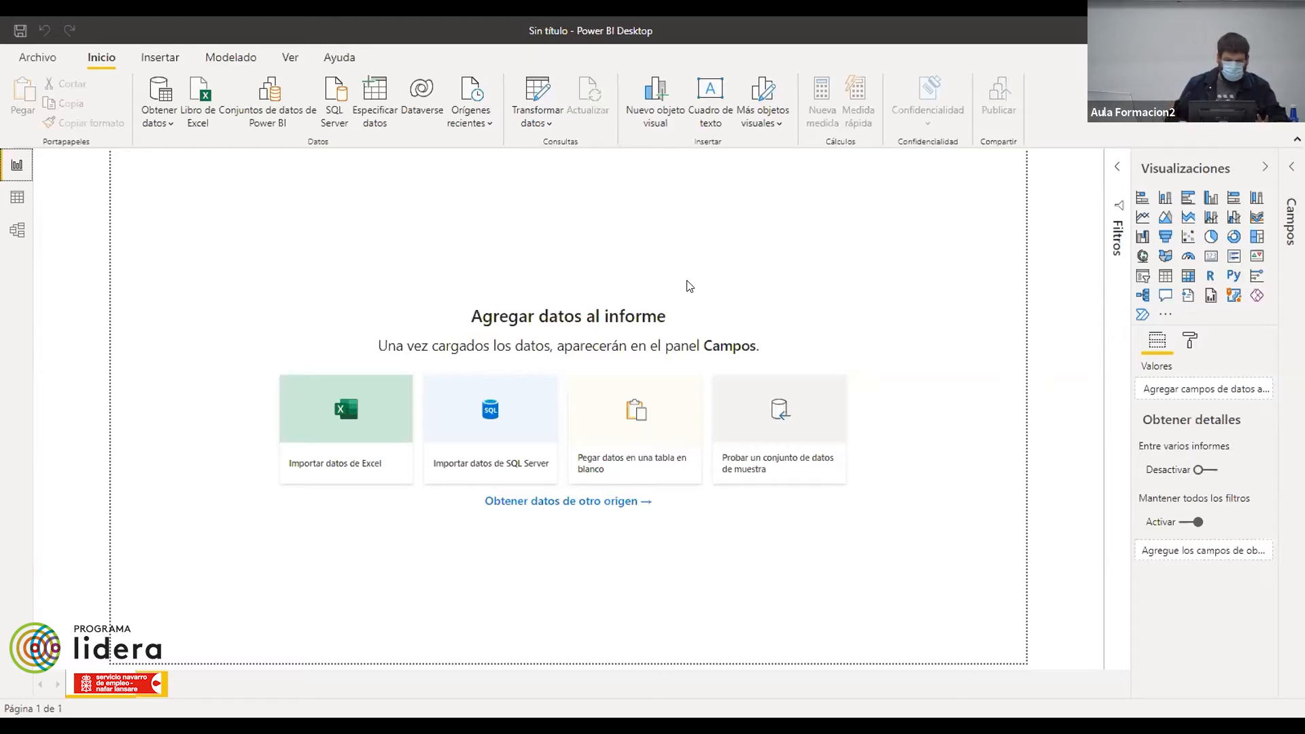
- Open the Excel workbook Financial Sample from the Archivos Poebi folder on the USB drive as a data source
left_click(270, 184)
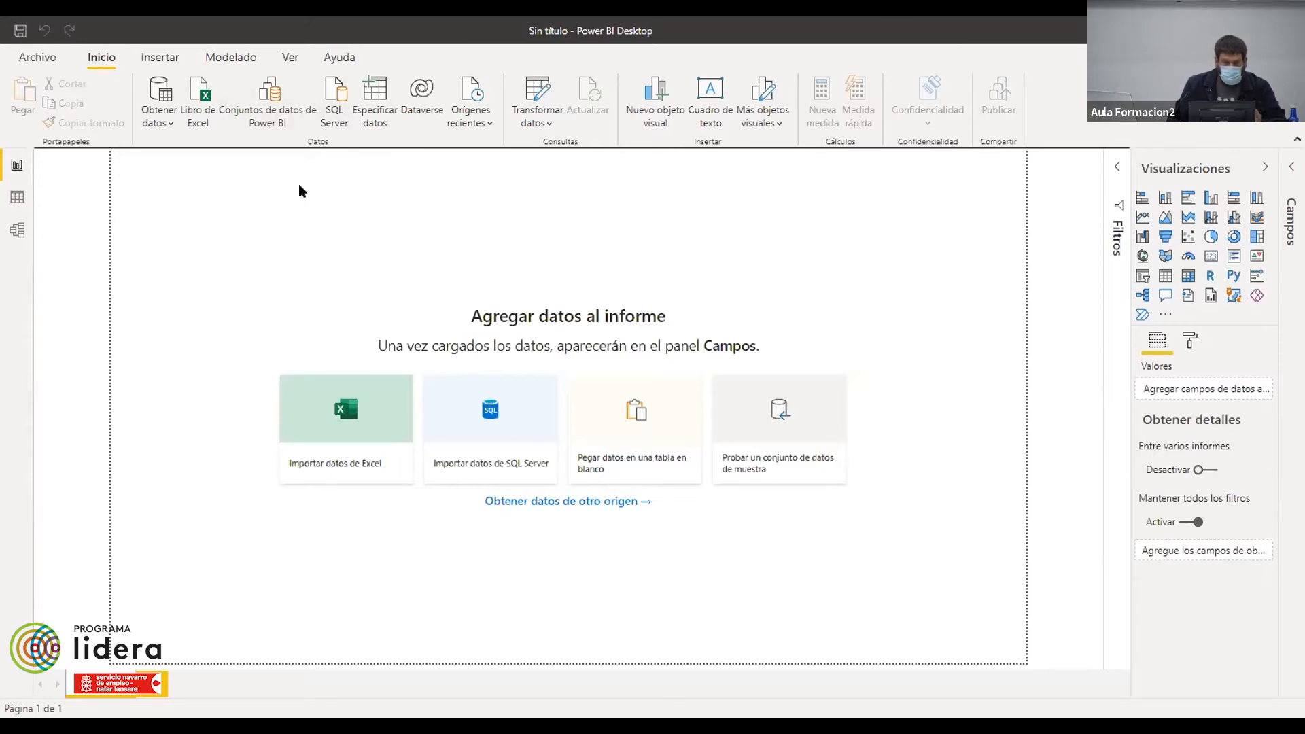
left_click(171, 129)
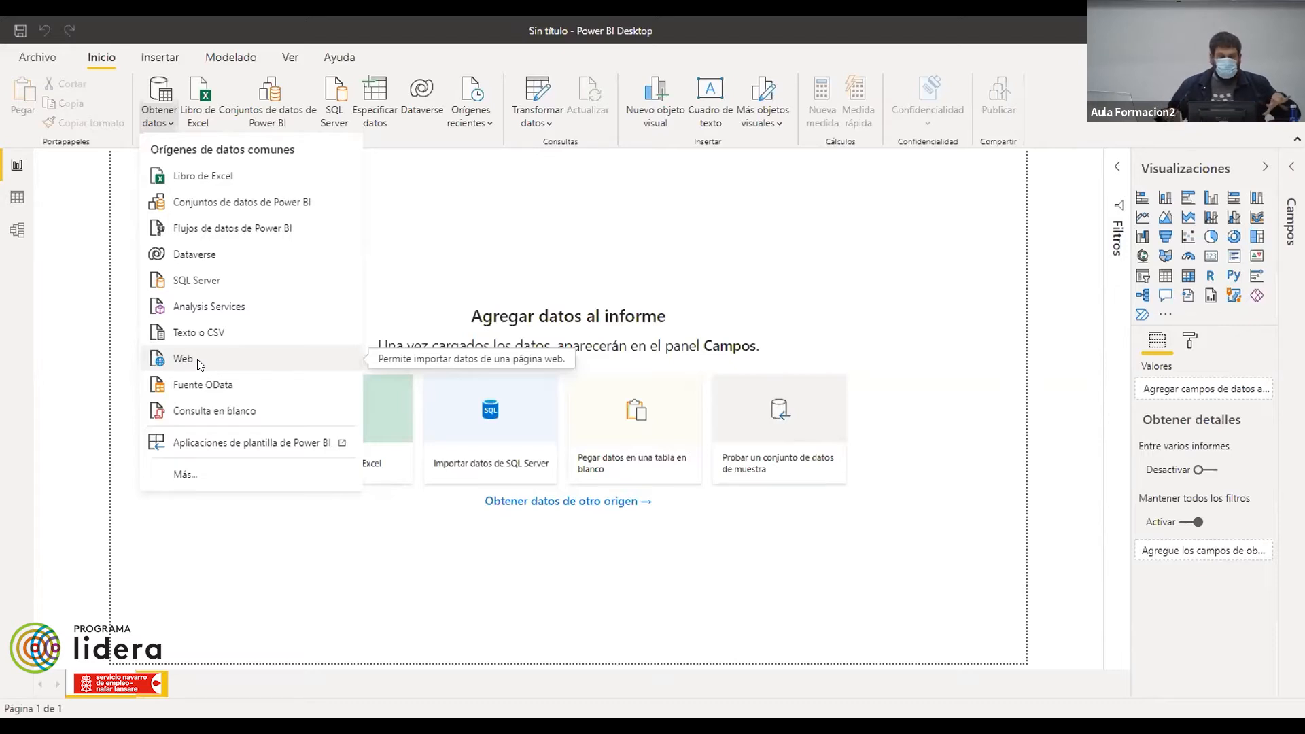
left_click(197, 176)
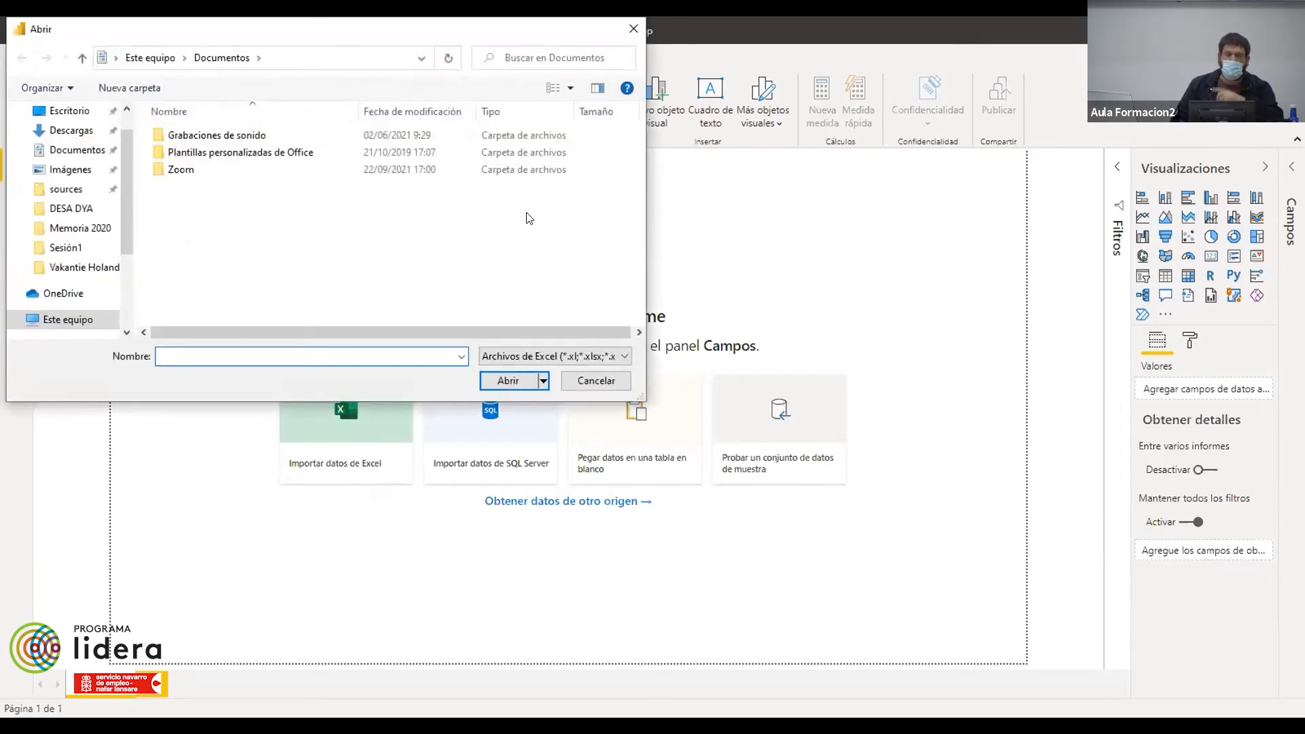
scroll(115, 245, "down", 1)
scroll(114, 245, "down", 2)
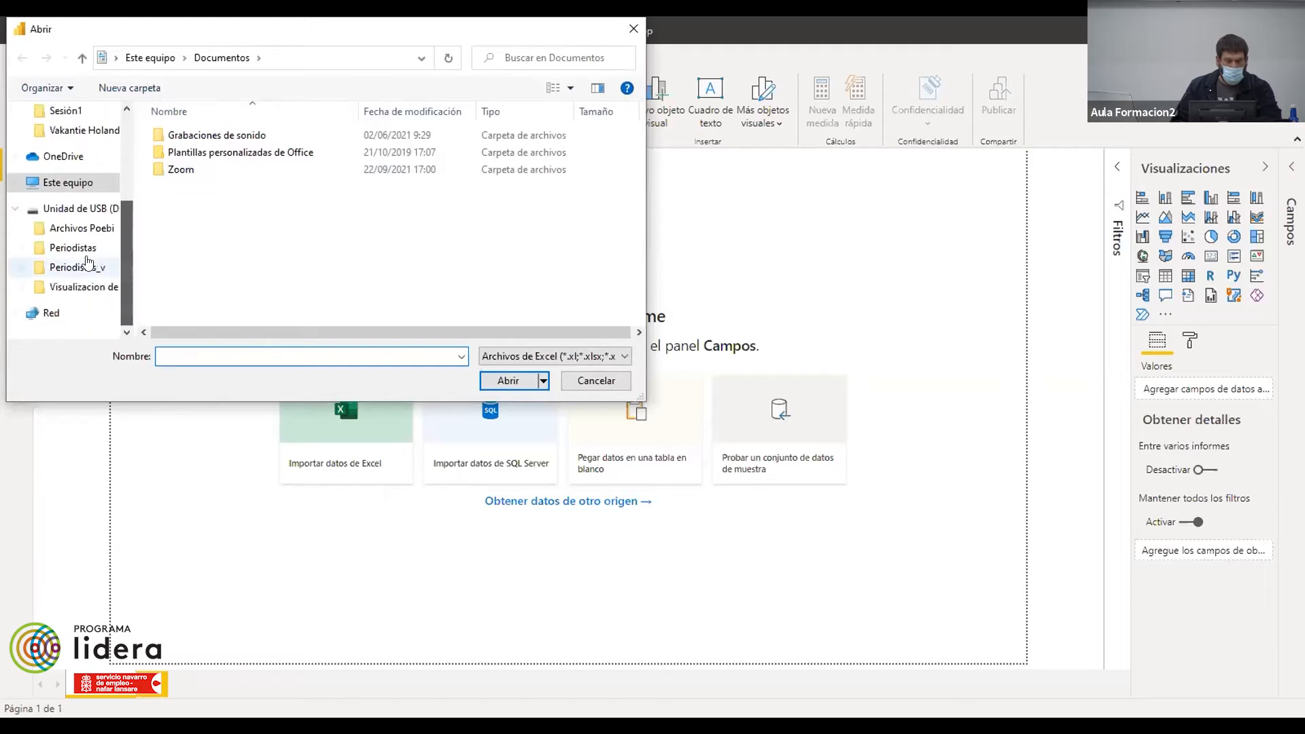
left_click(98, 209)
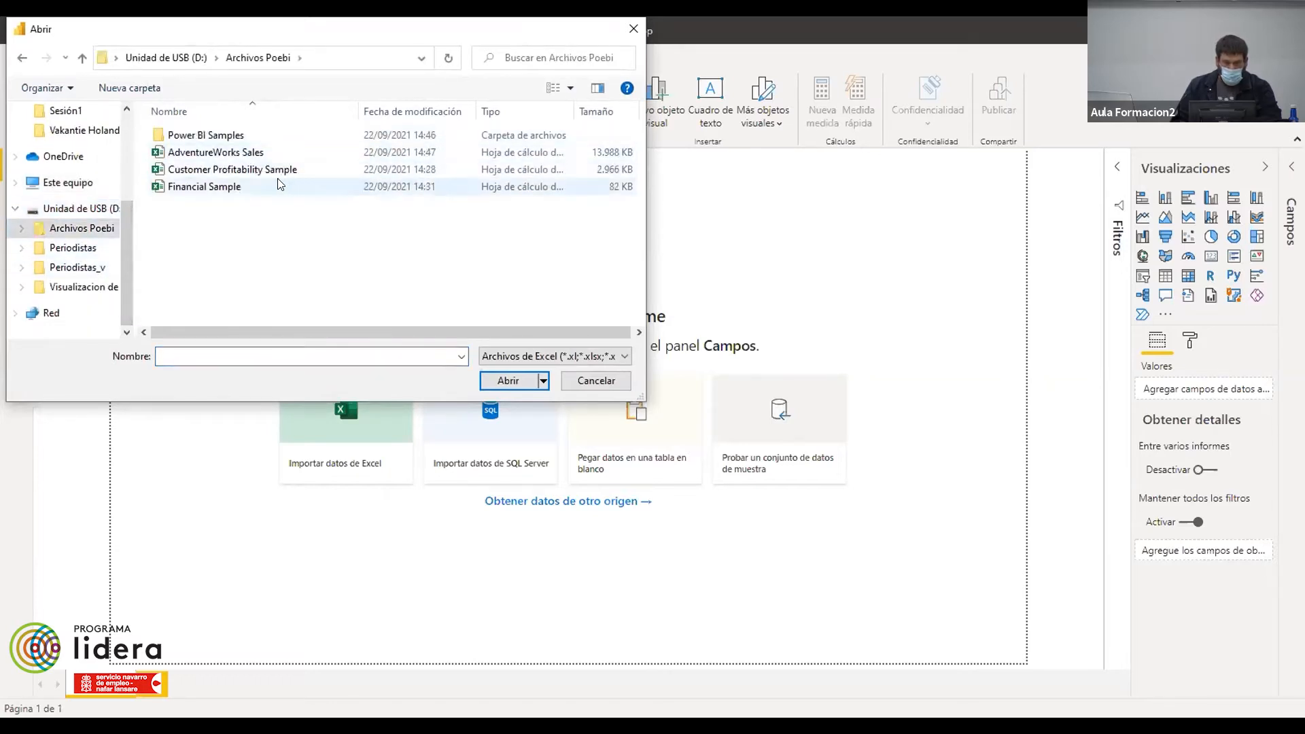
left_click(227, 185)
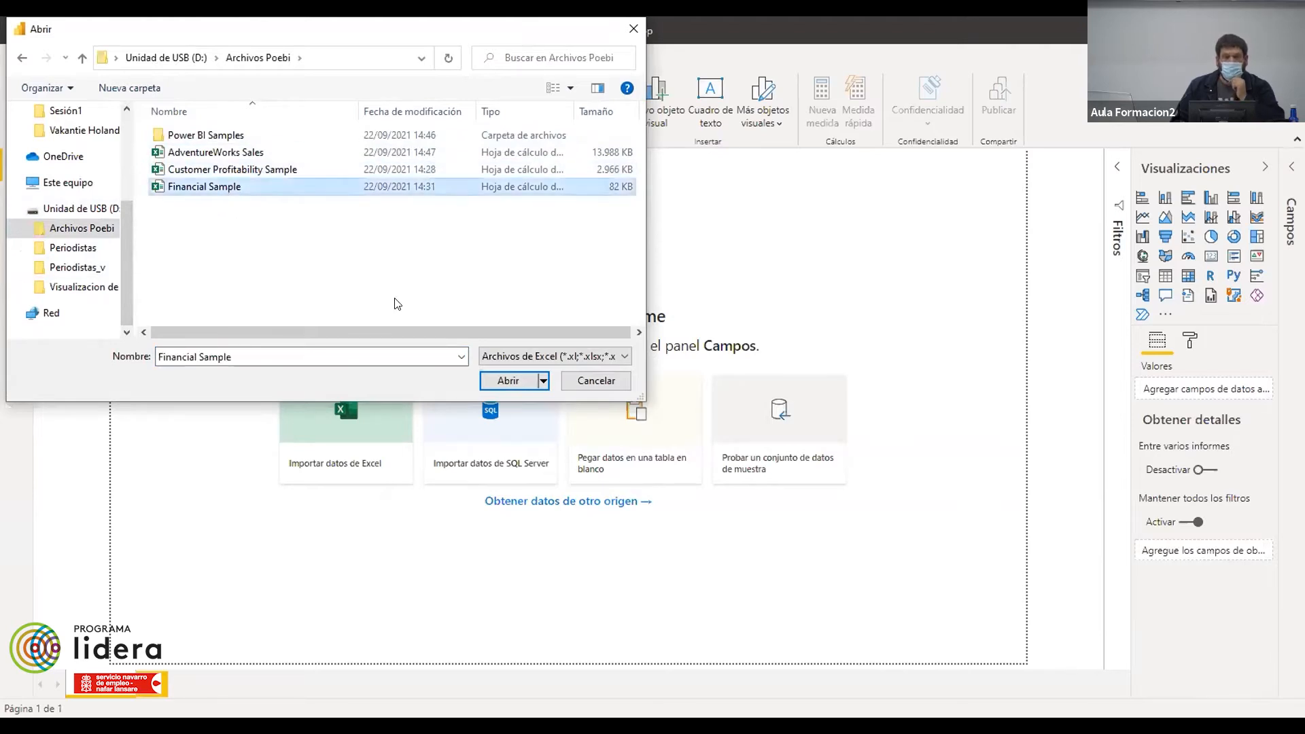
left_click(499, 381)
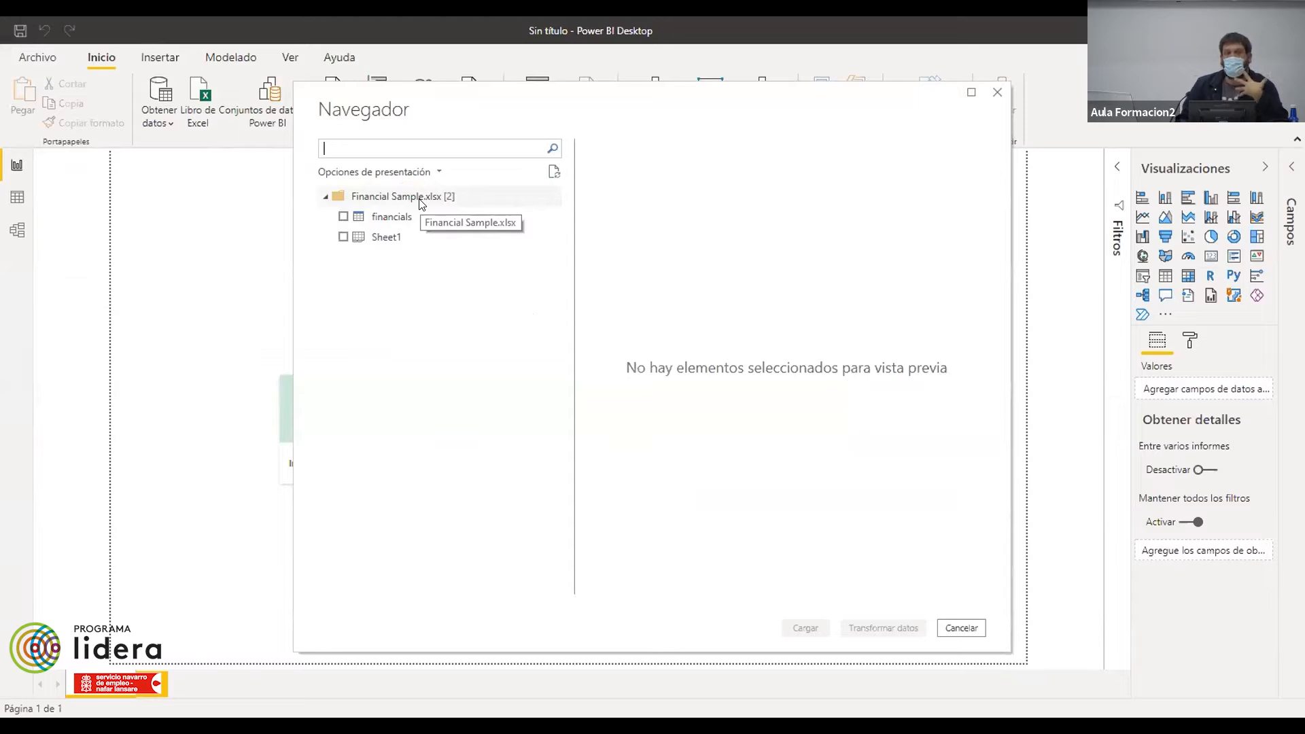
- Preview the financials table of the workbook, select it and load it into the report
left_click(406, 217)
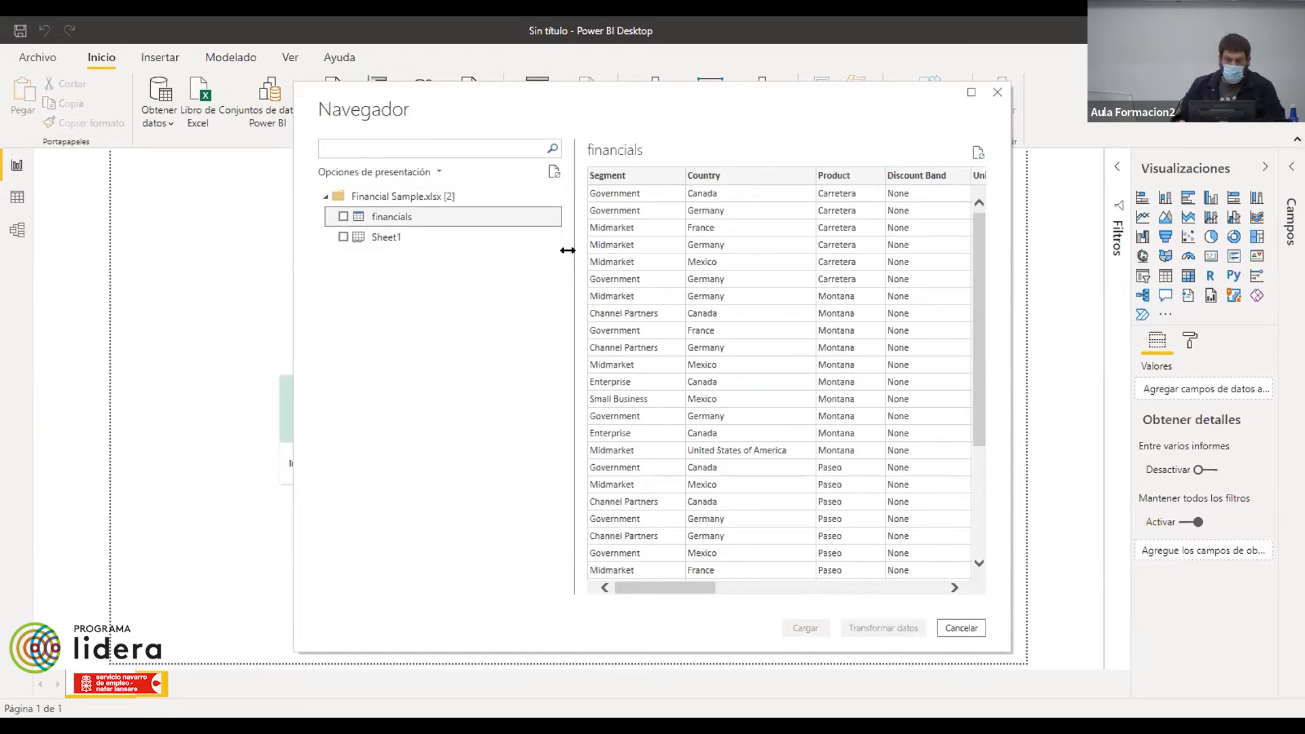
left_click_drag(977, 246, 984, 188)
left_click_drag(654, 587, 771, 587)
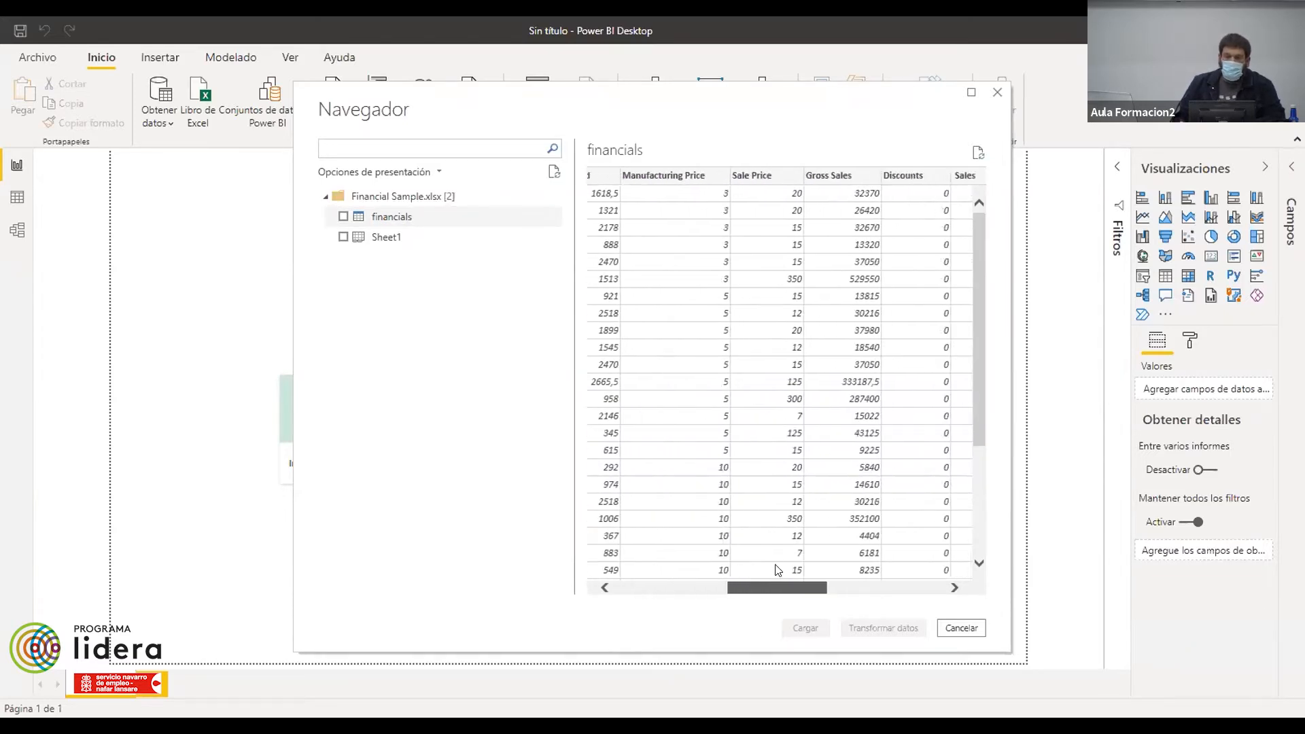
left_click(369, 237)
key("Up")
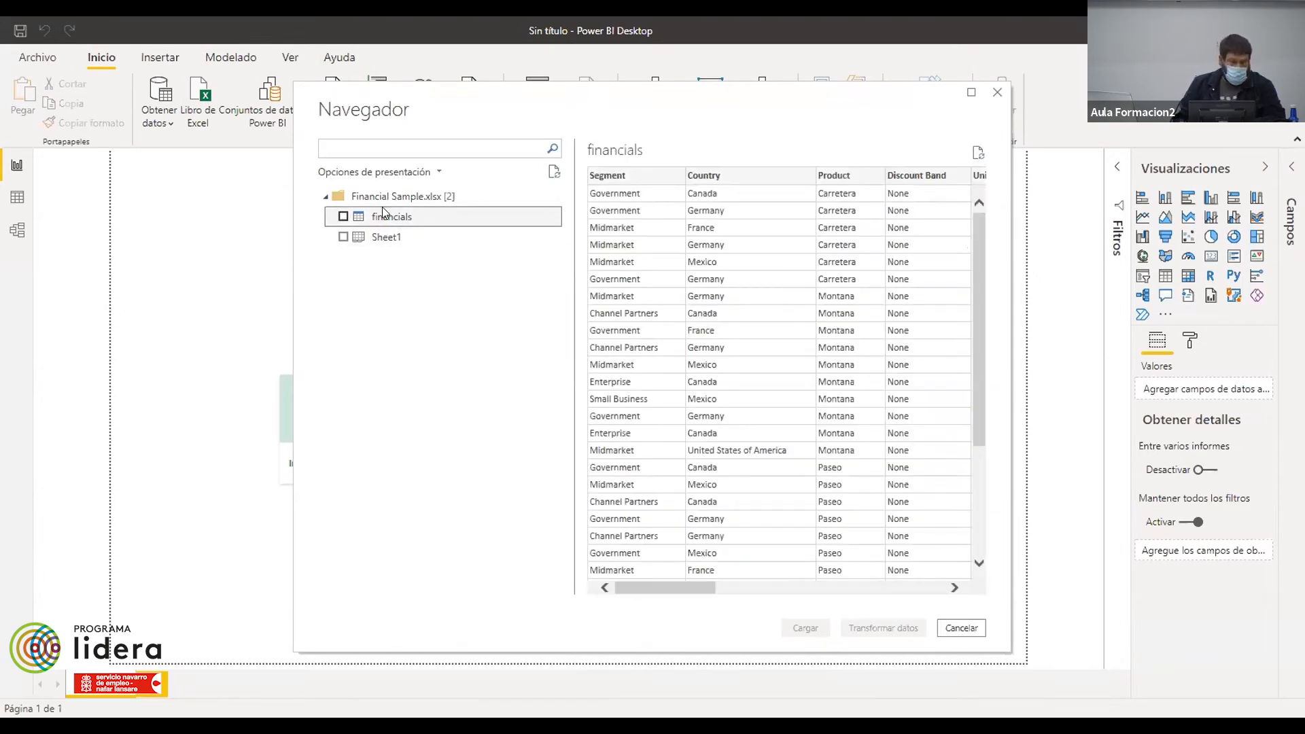
left_click(343, 216)
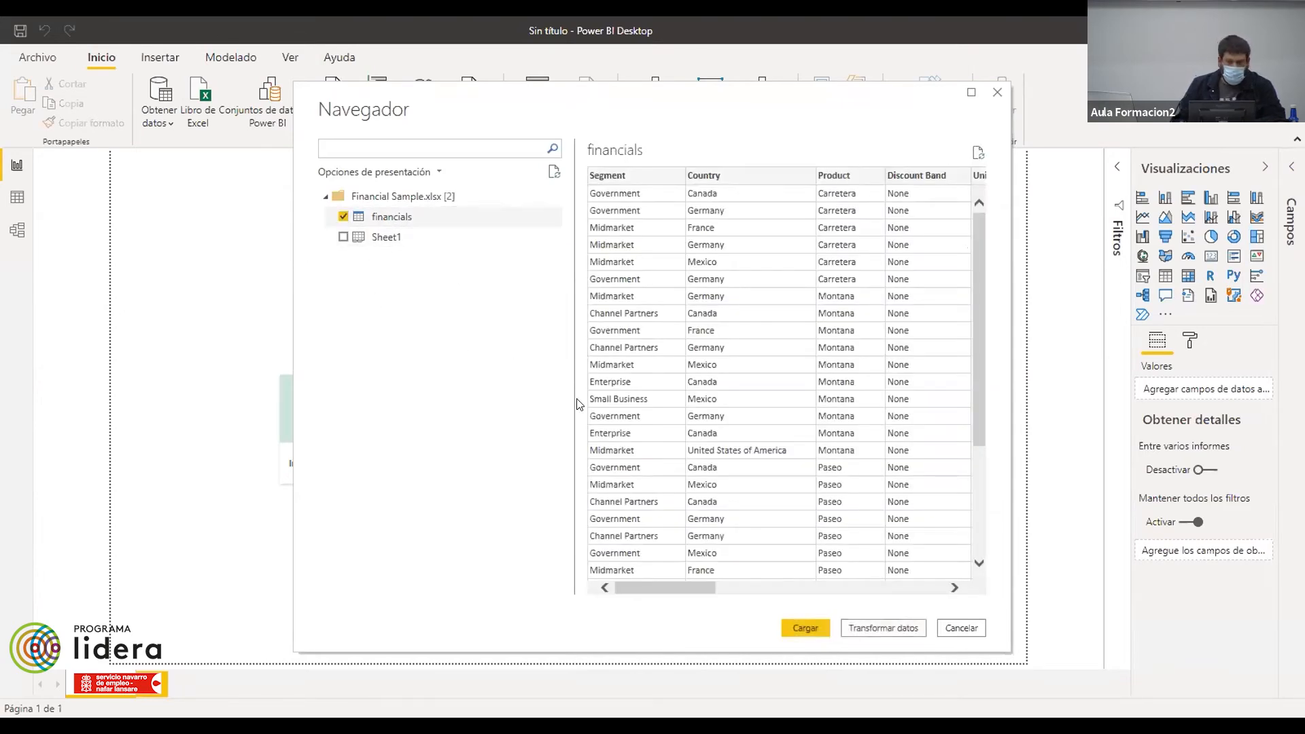
left_click_drag(680, 584, 888, 557)
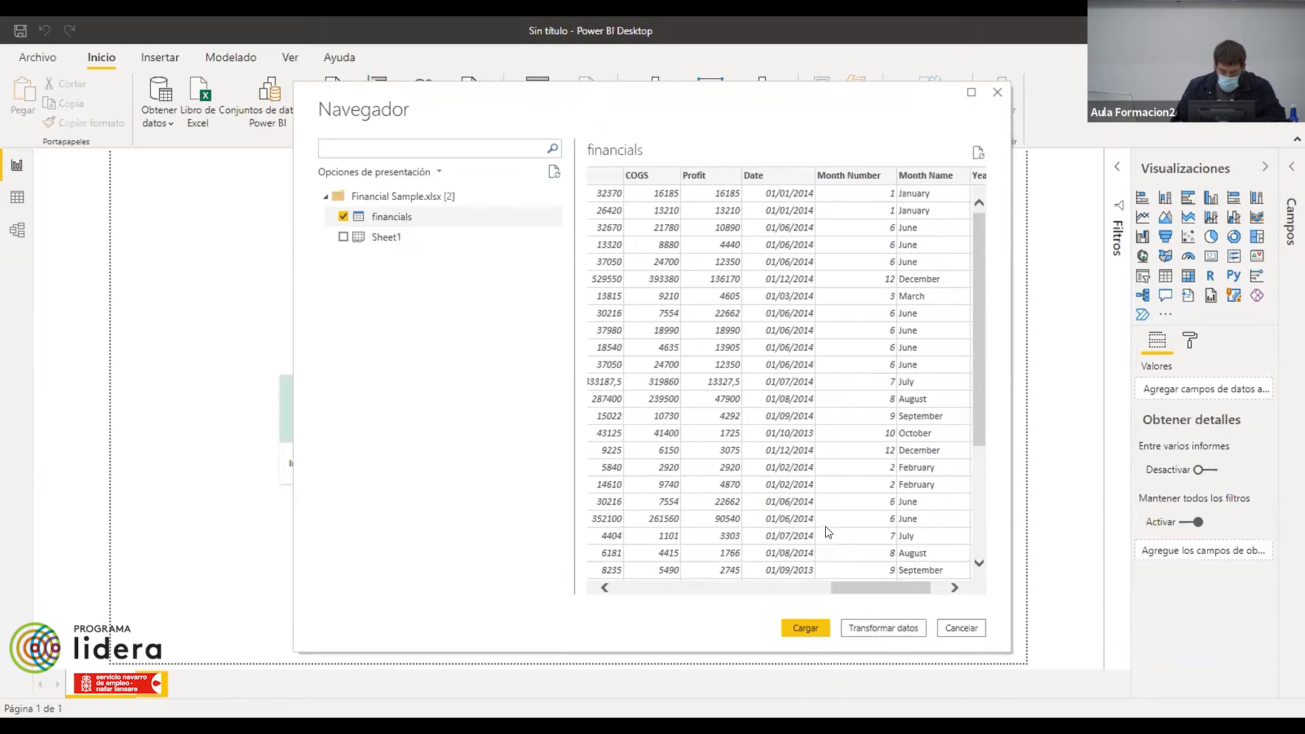
left_click(806, 628)
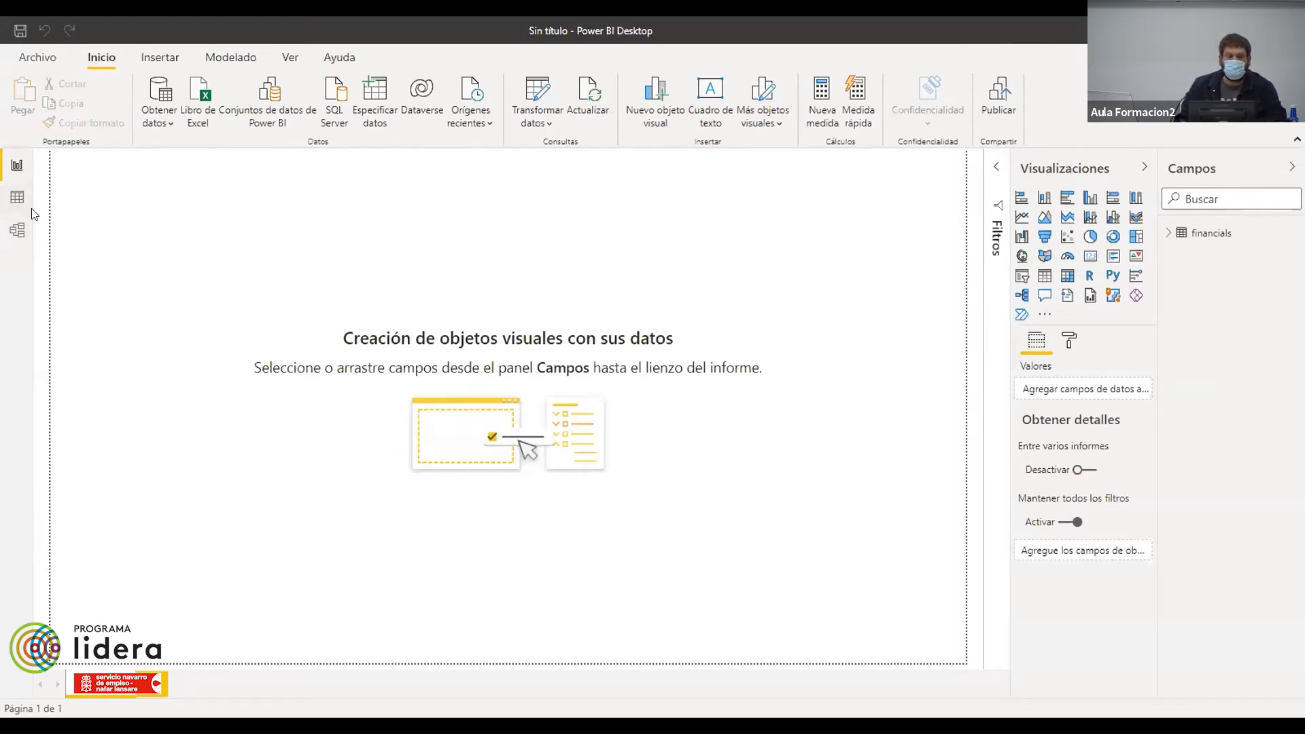
- Review the loaded financials table in the data view and the model view, and return to the report view
left_click(17, 197)
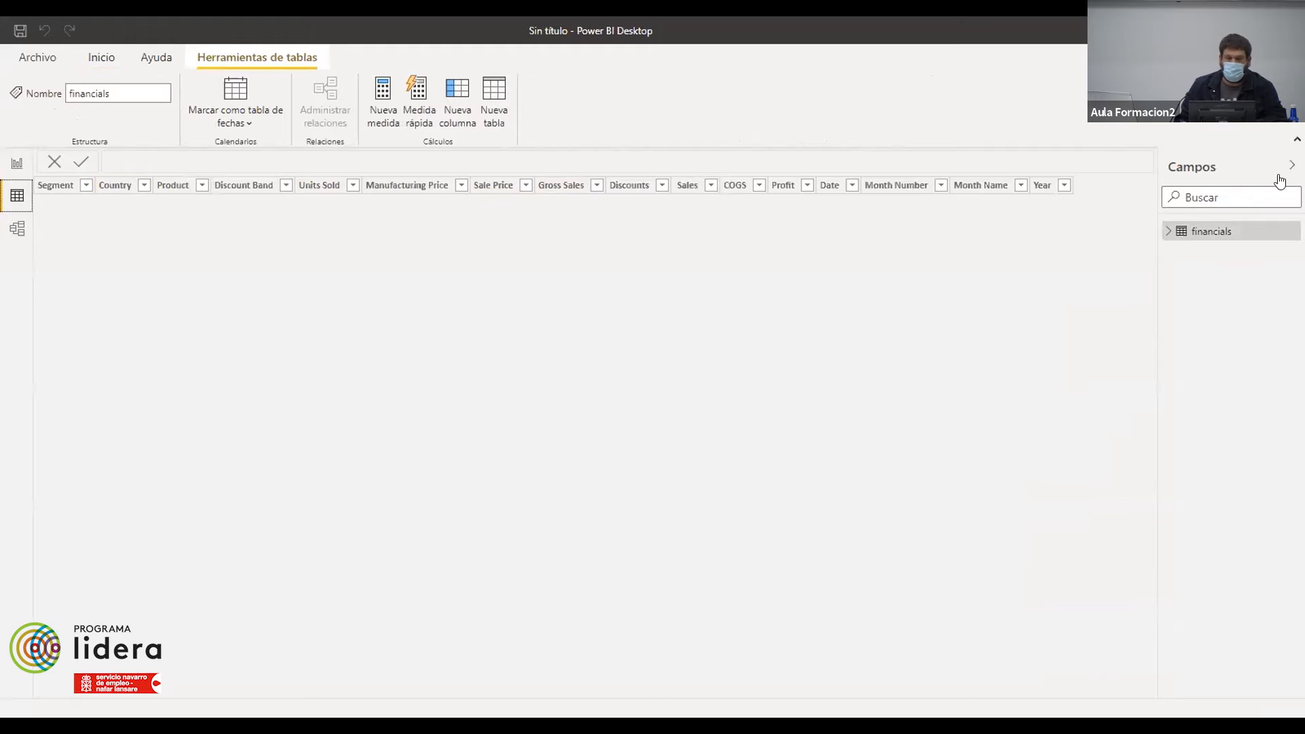
left_click(1181, 235)
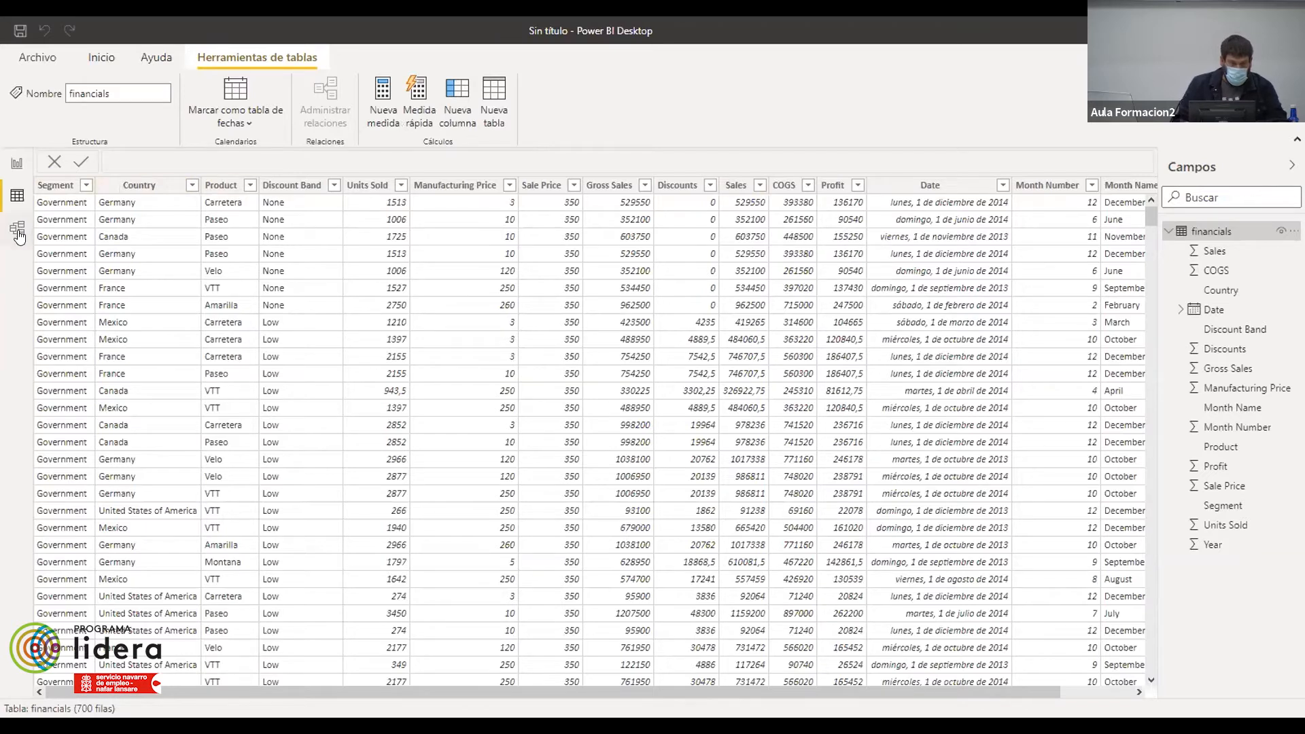
left_click(18, 231)
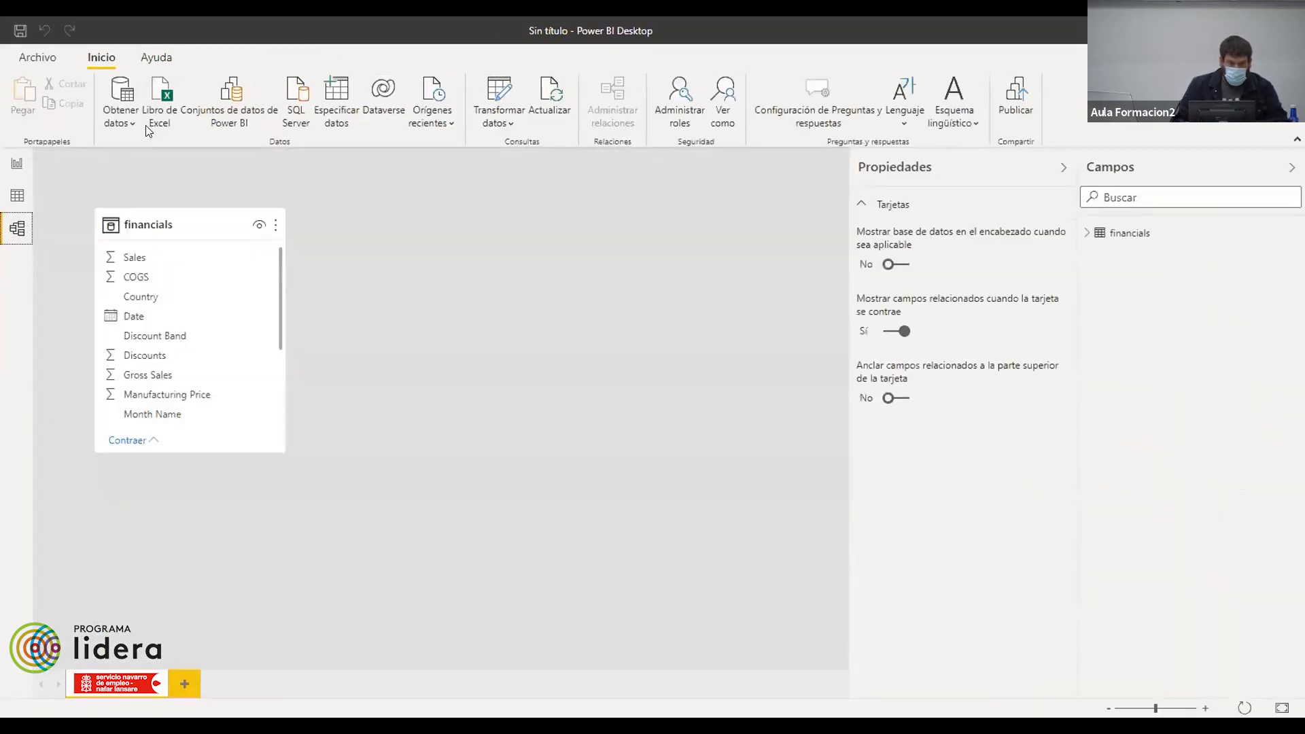
left_click(17, 197)
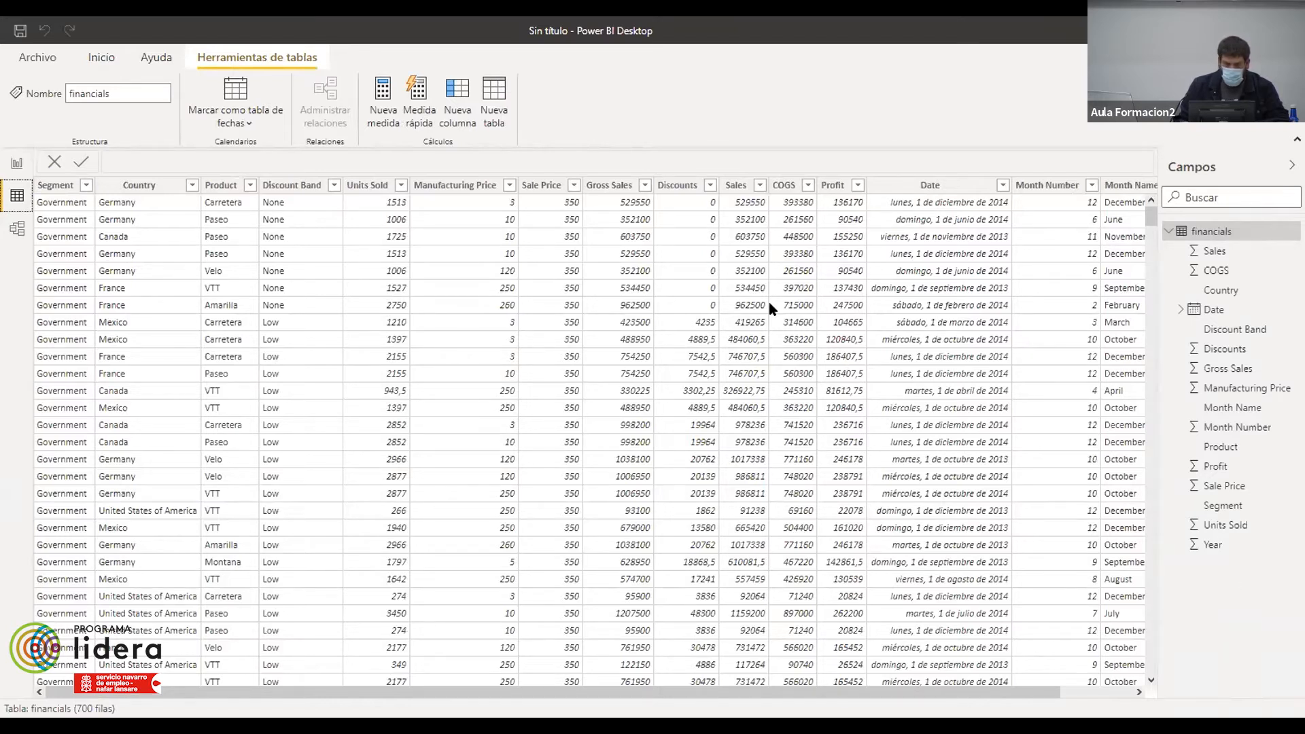
left_click(17, 164)
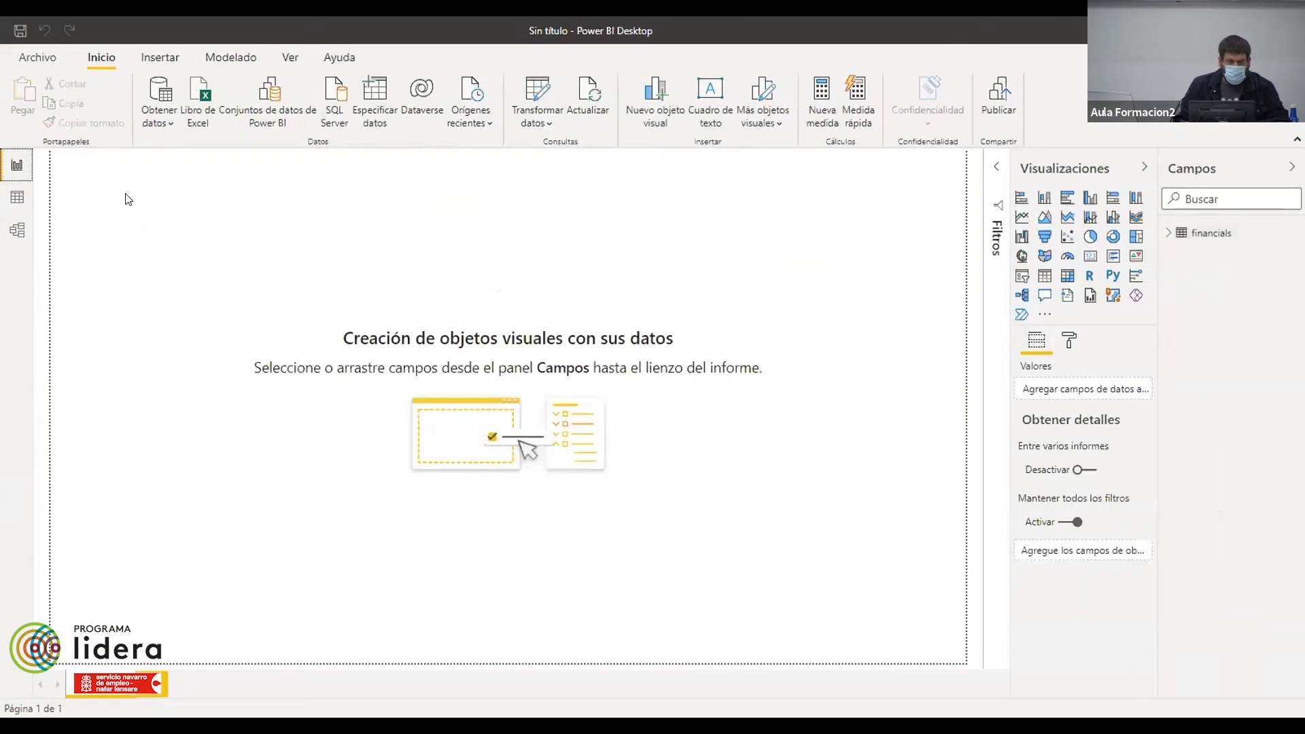
left_click(159, 132)
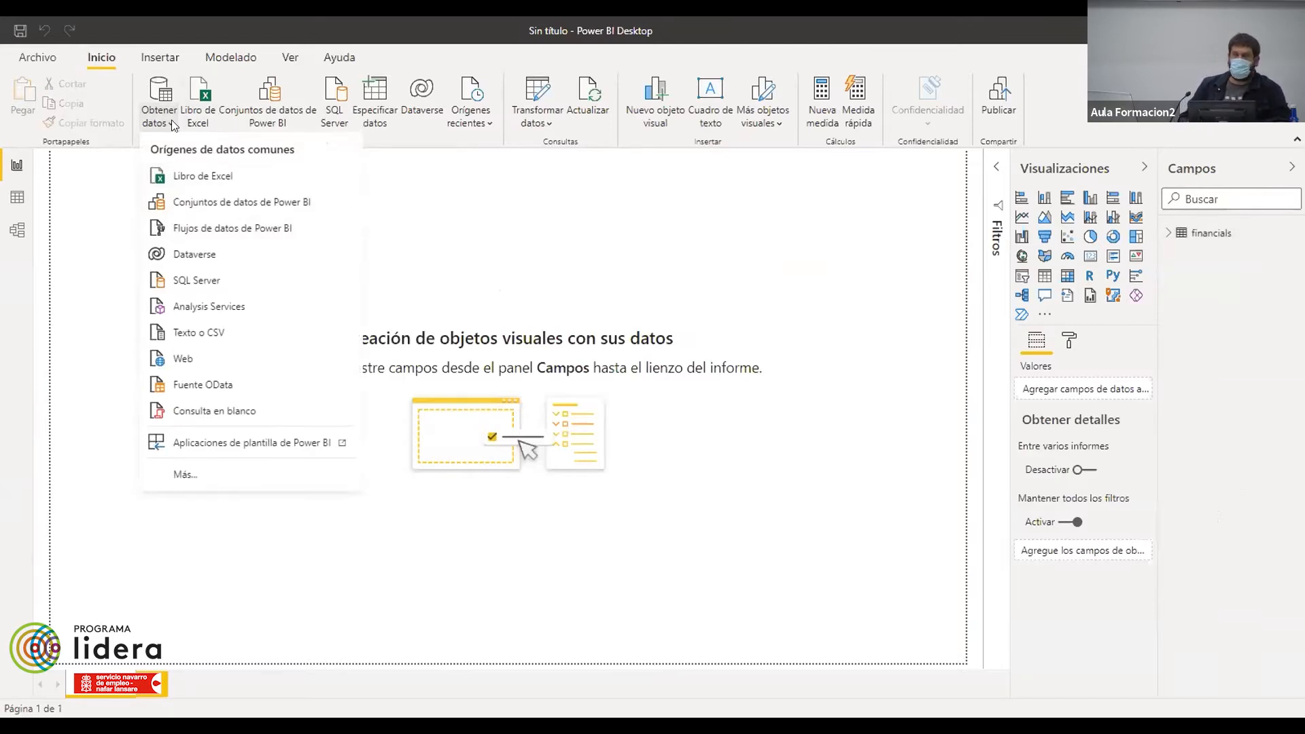
left_click(187, 360)
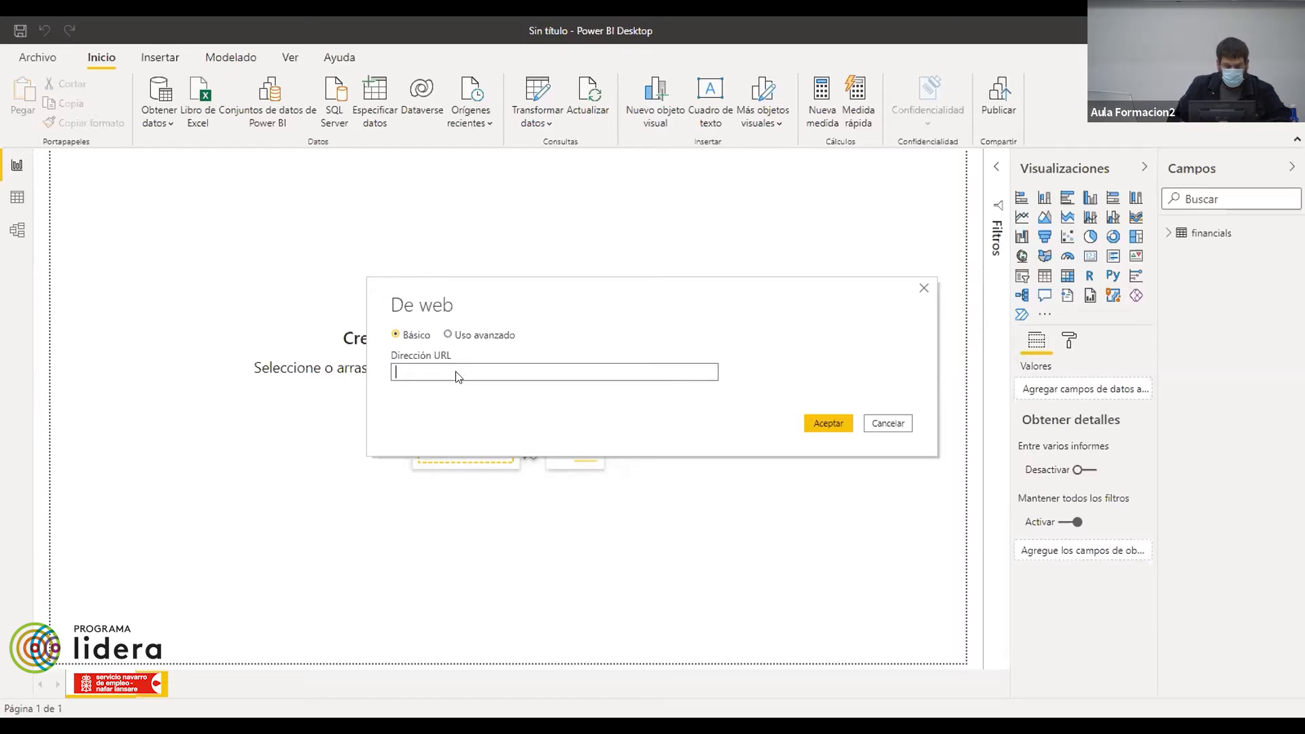
type("https://www.bankrate.com/retirement/best-and-worst-states-for-retirement/")
left_click(818, 425)
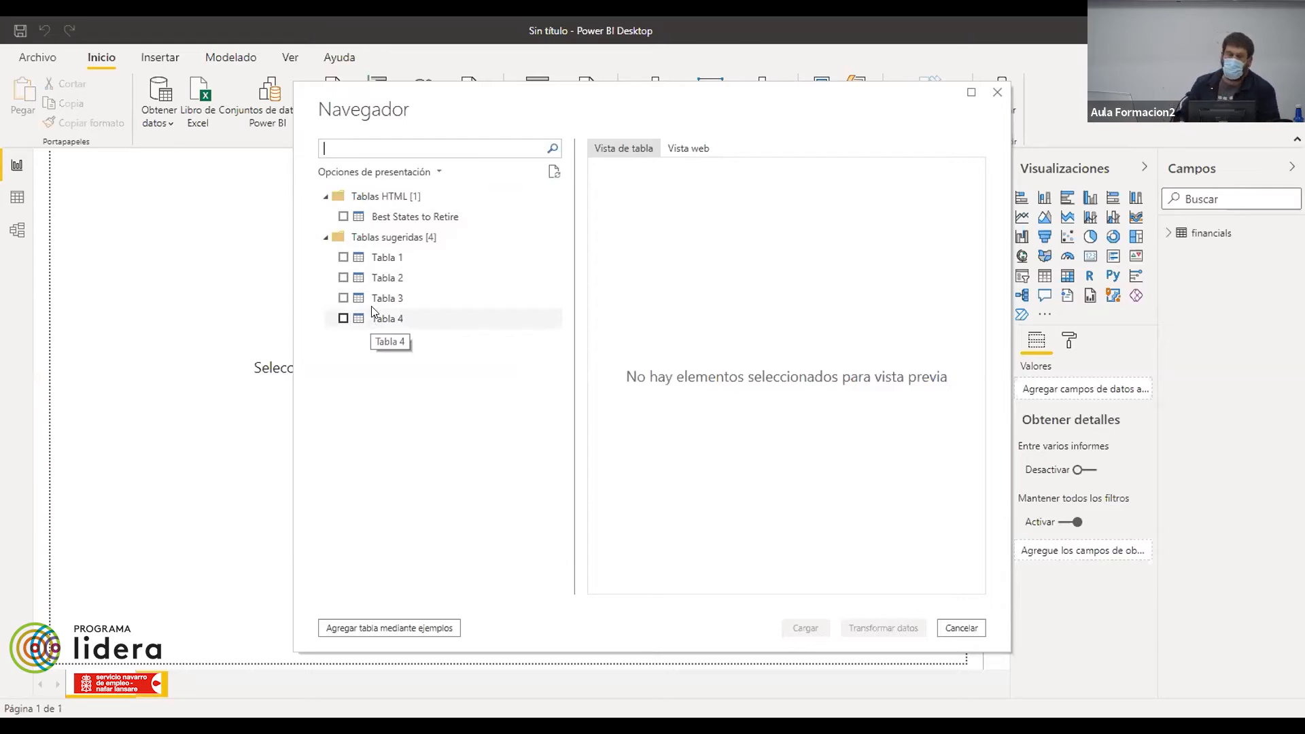
left_click(427, 218)
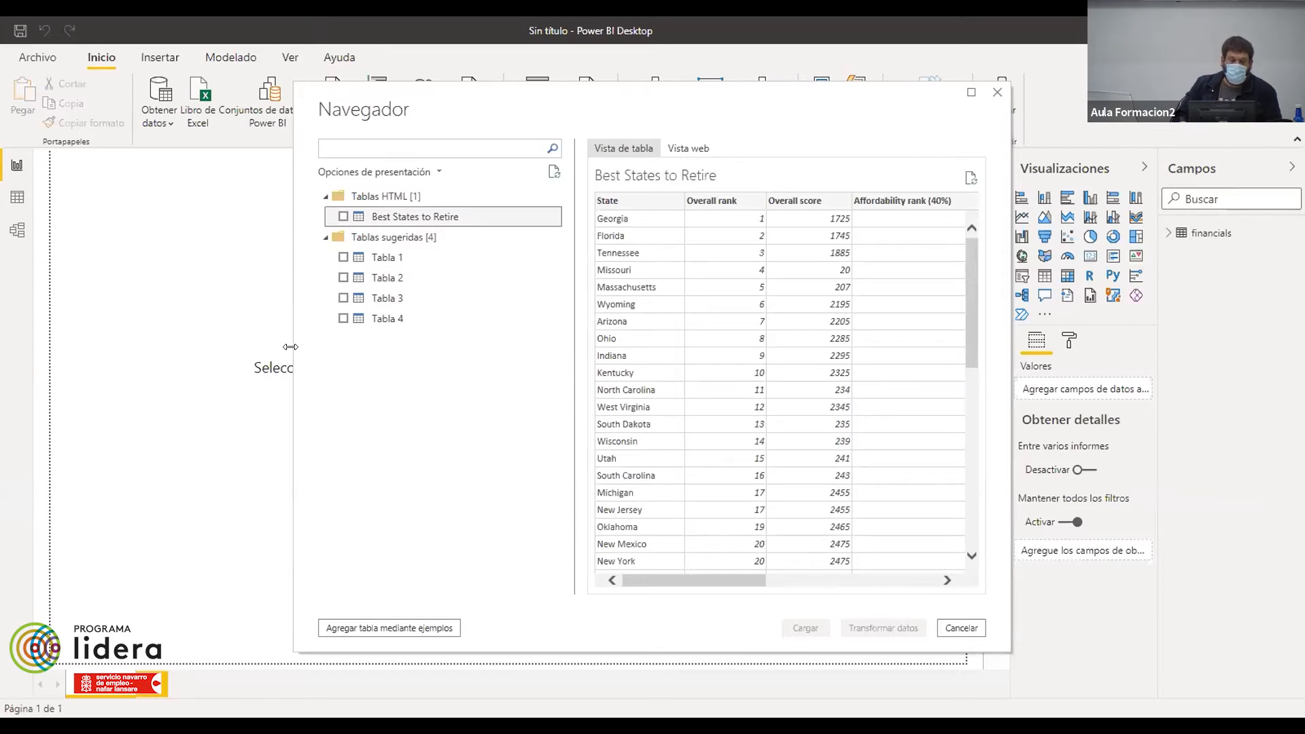
left_click_drag(290, 346, 120, 346)
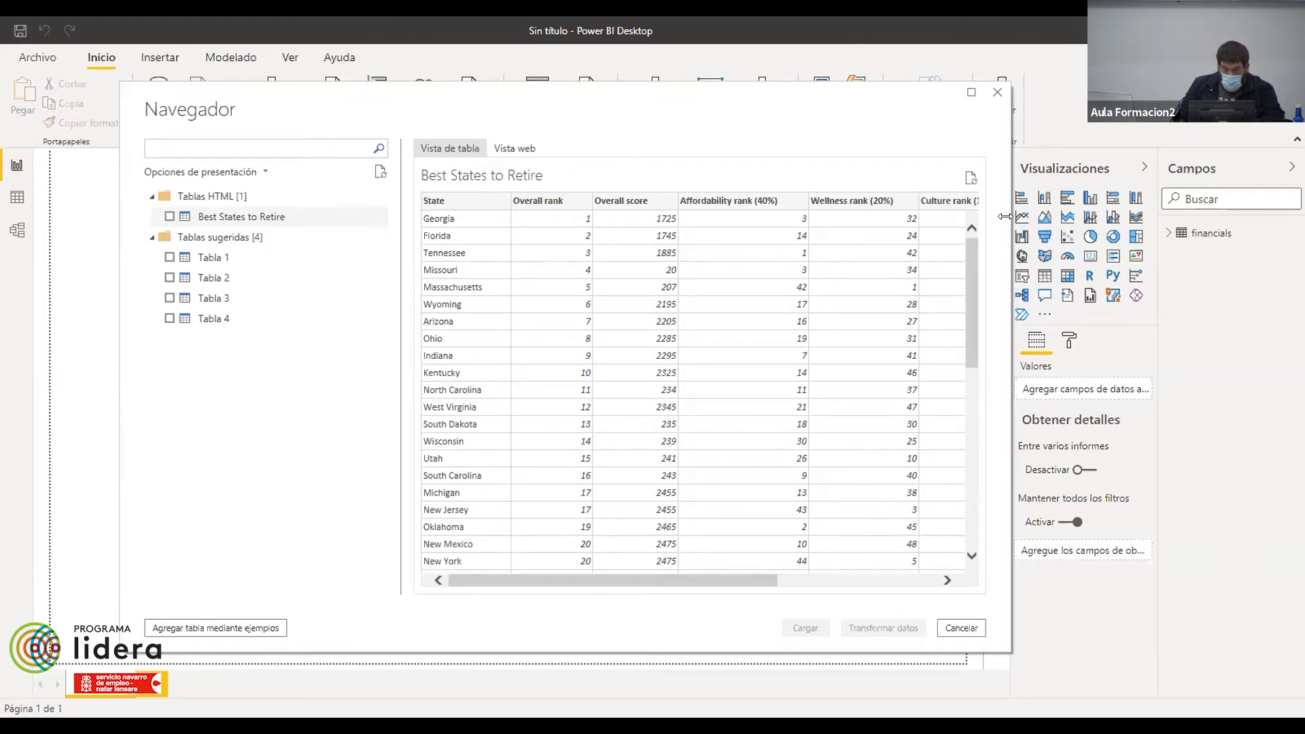
left_click_drag(1005, 216, 1230, 308)
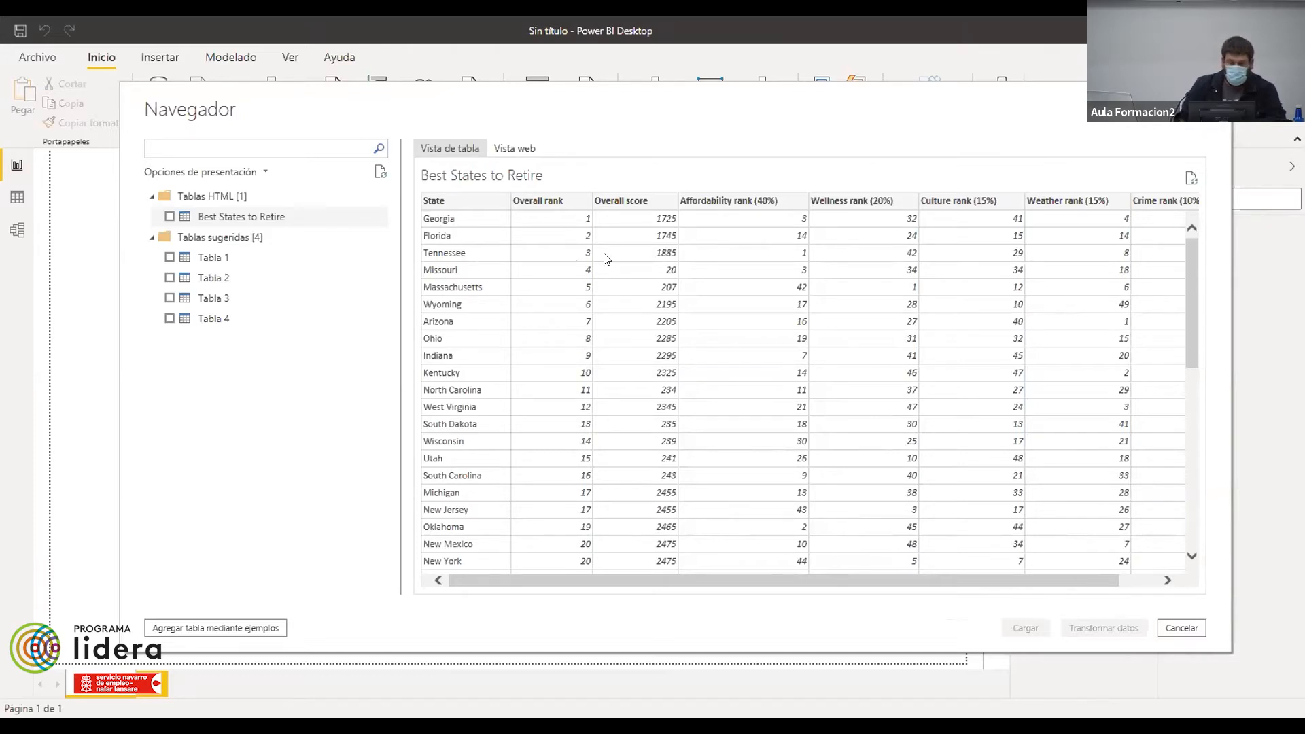
left_click_drag(828, 579, 985, 567)
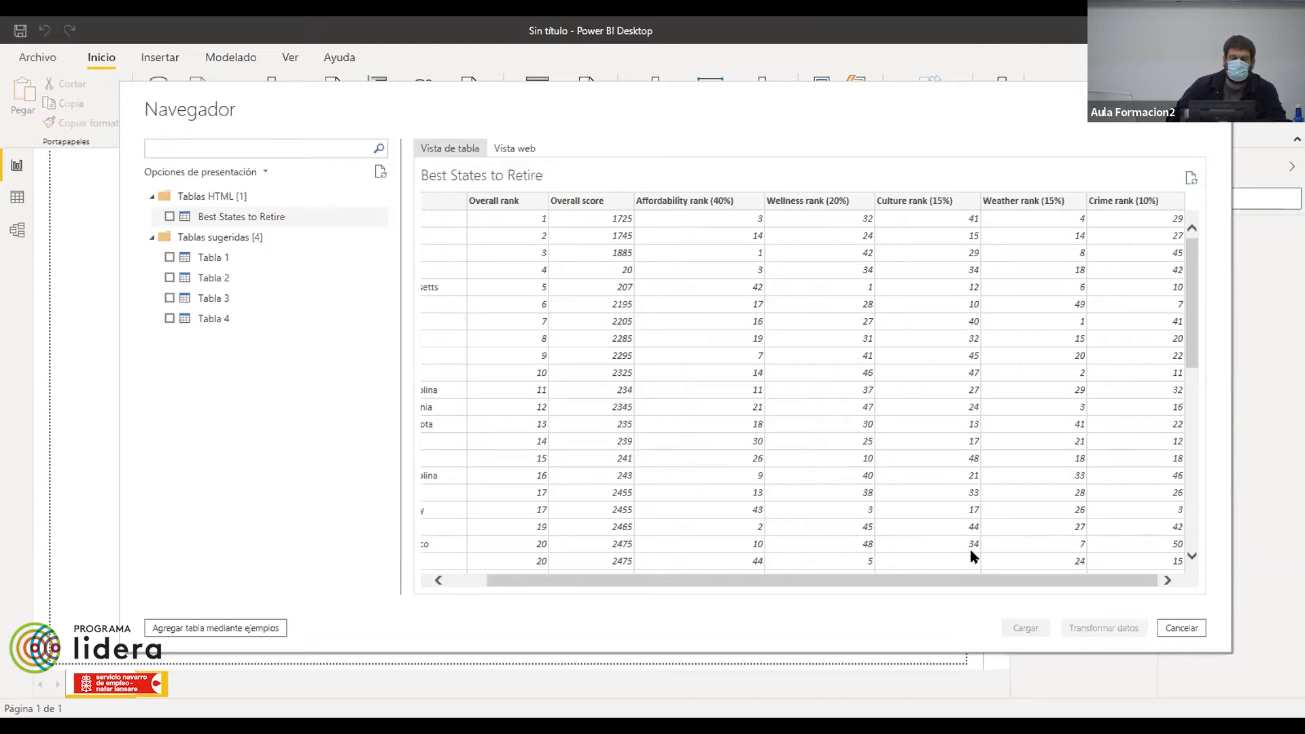
left_click_drag(779, 586, 626, 585)
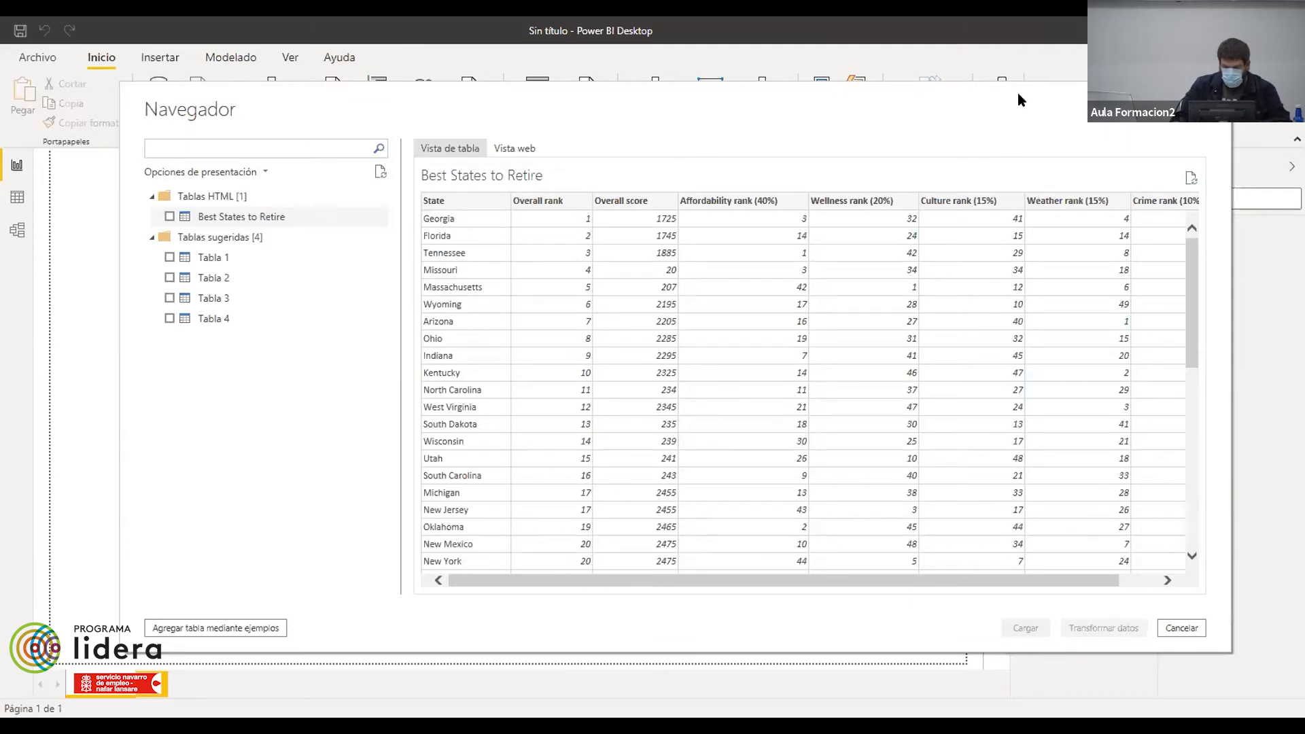
left_click_drag(1025, 131, 921, 132)
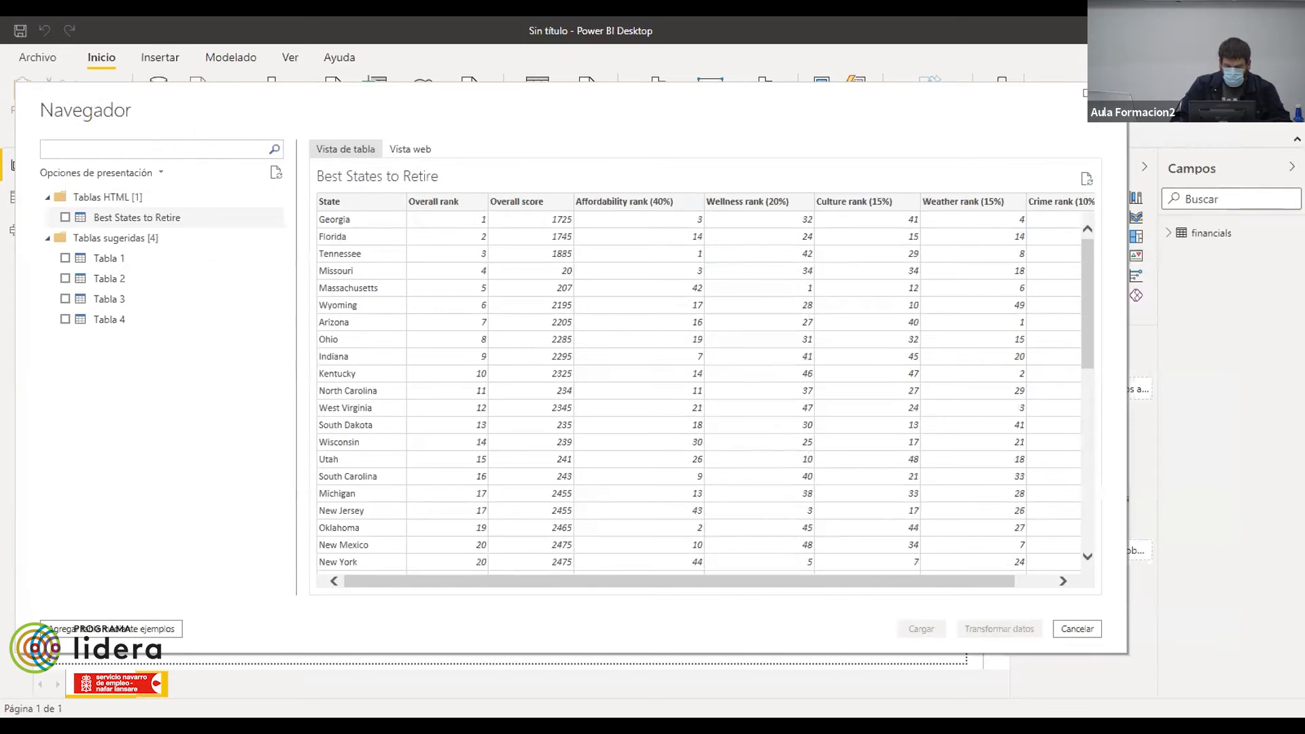
key("Escape")
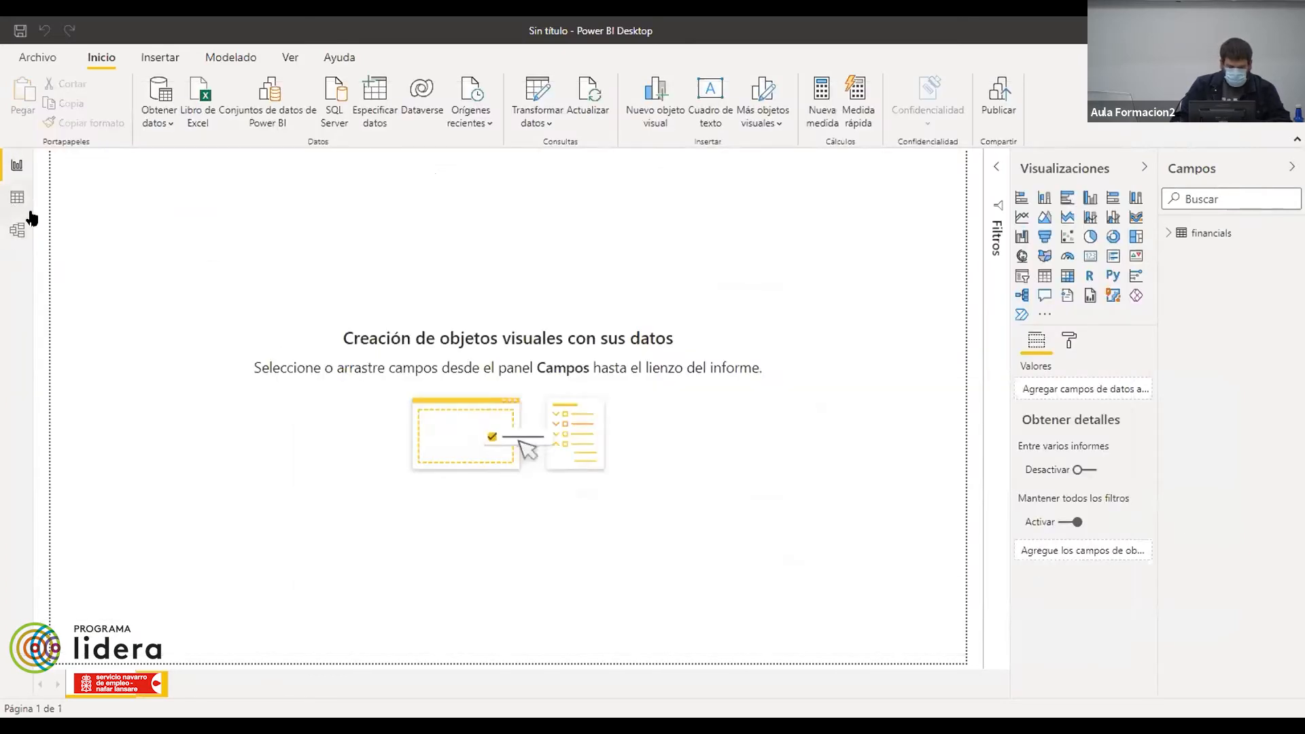
left_click(158, 125)
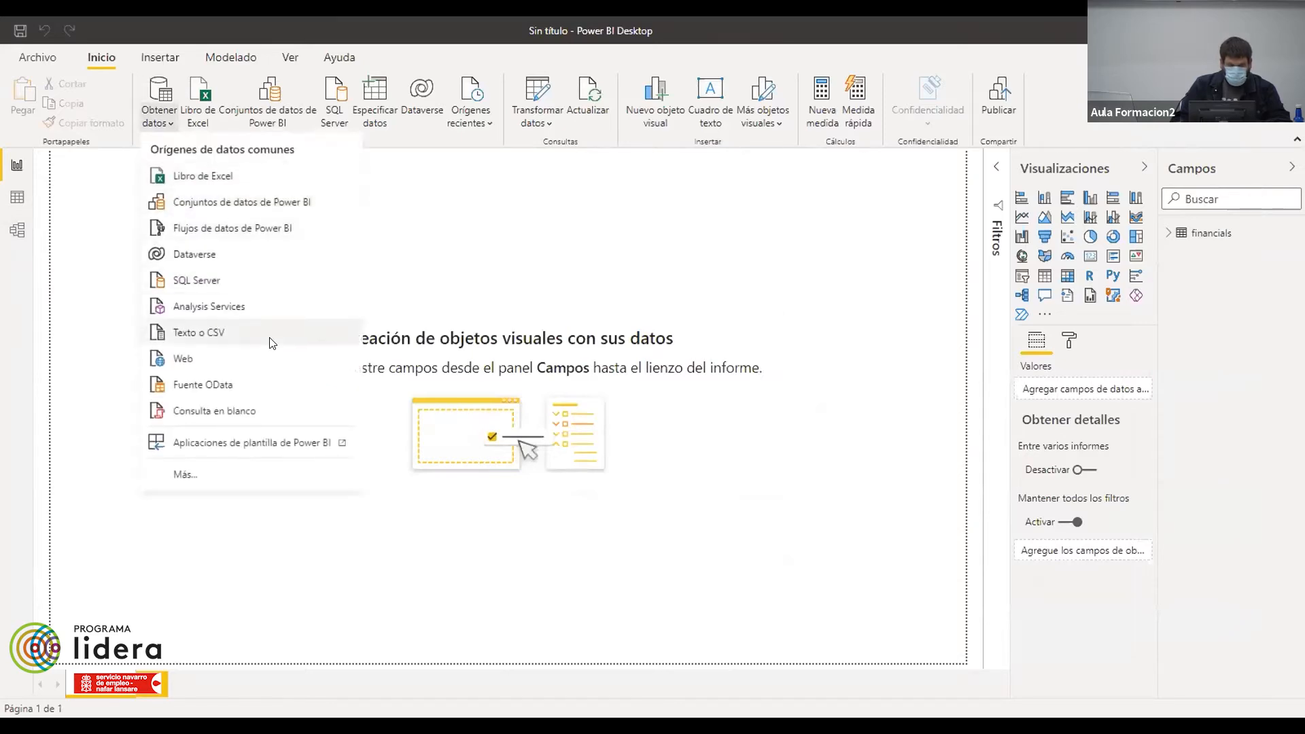
left_click(256, 358)
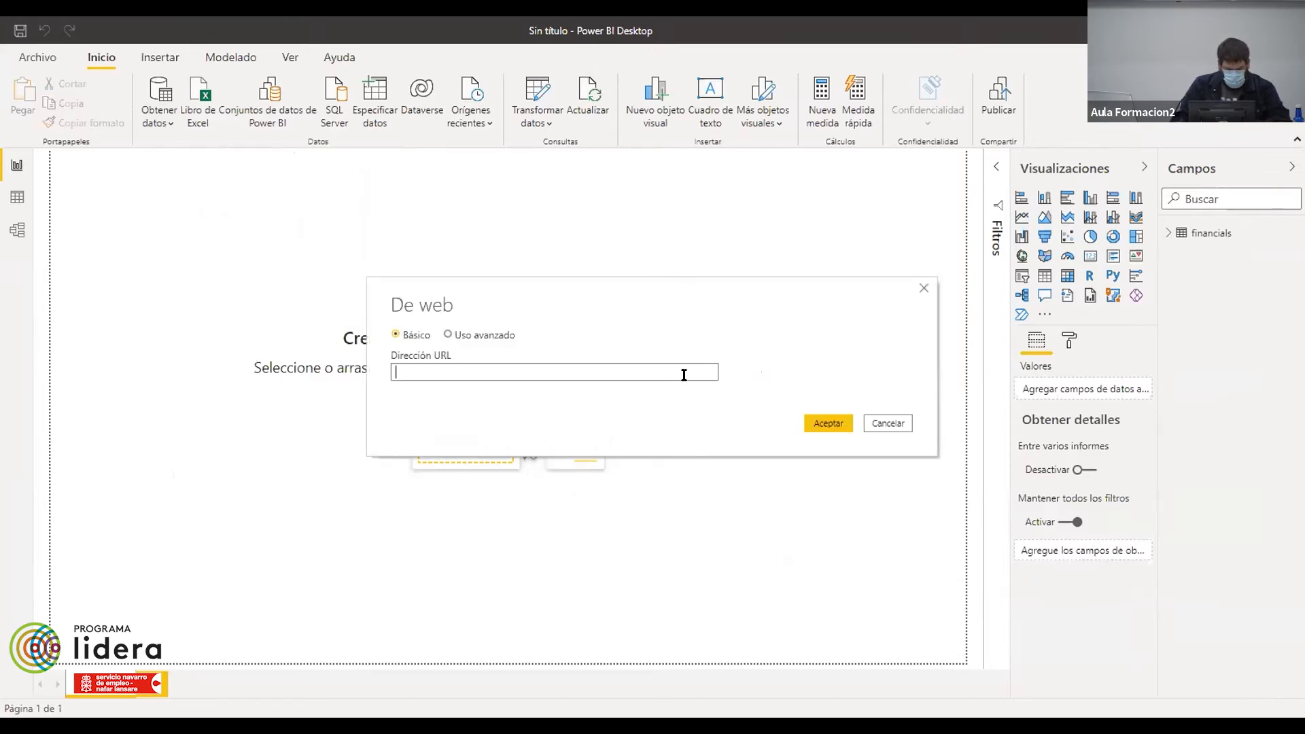
type("https://www.bankrate.com/retirement/best-and-worst-states-for-retirement/")
left_click(826, 422)
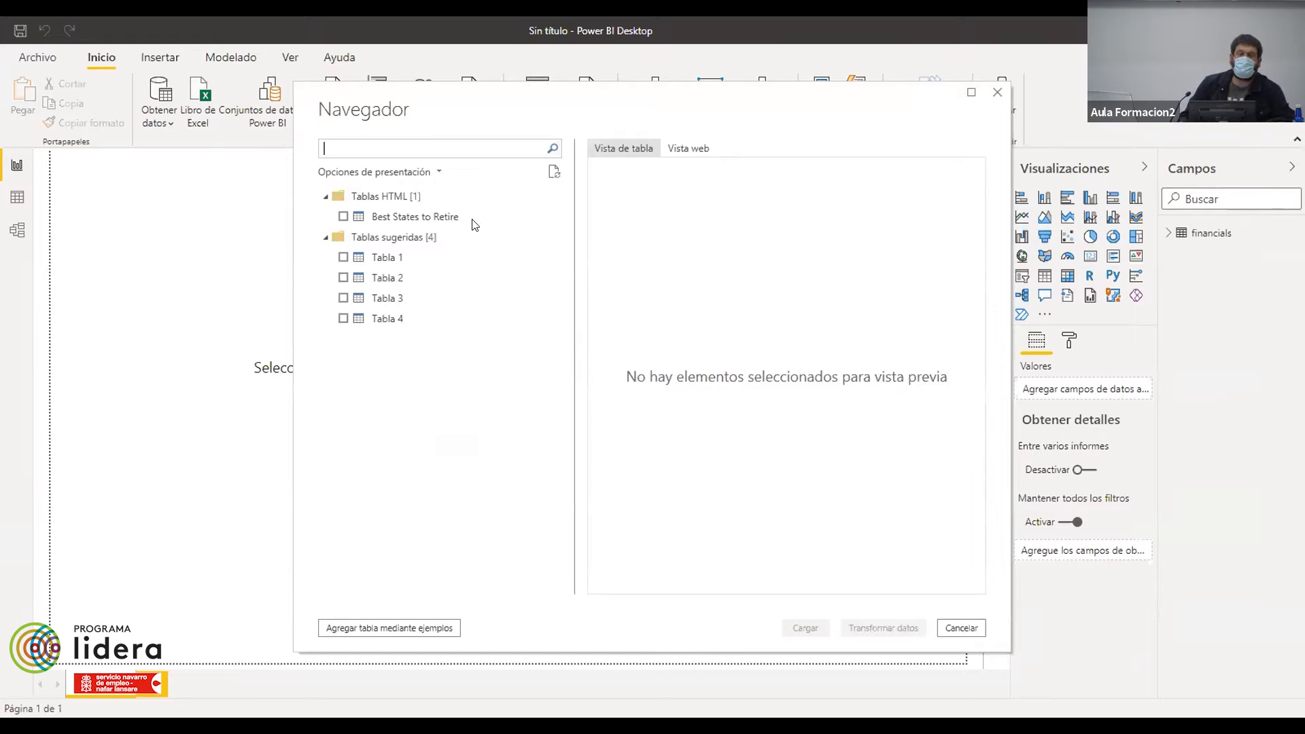
- Preview and select the Best States to Retire table, open it for transformation in Power Query, and select the Georgia cell
left_click(394, 218)
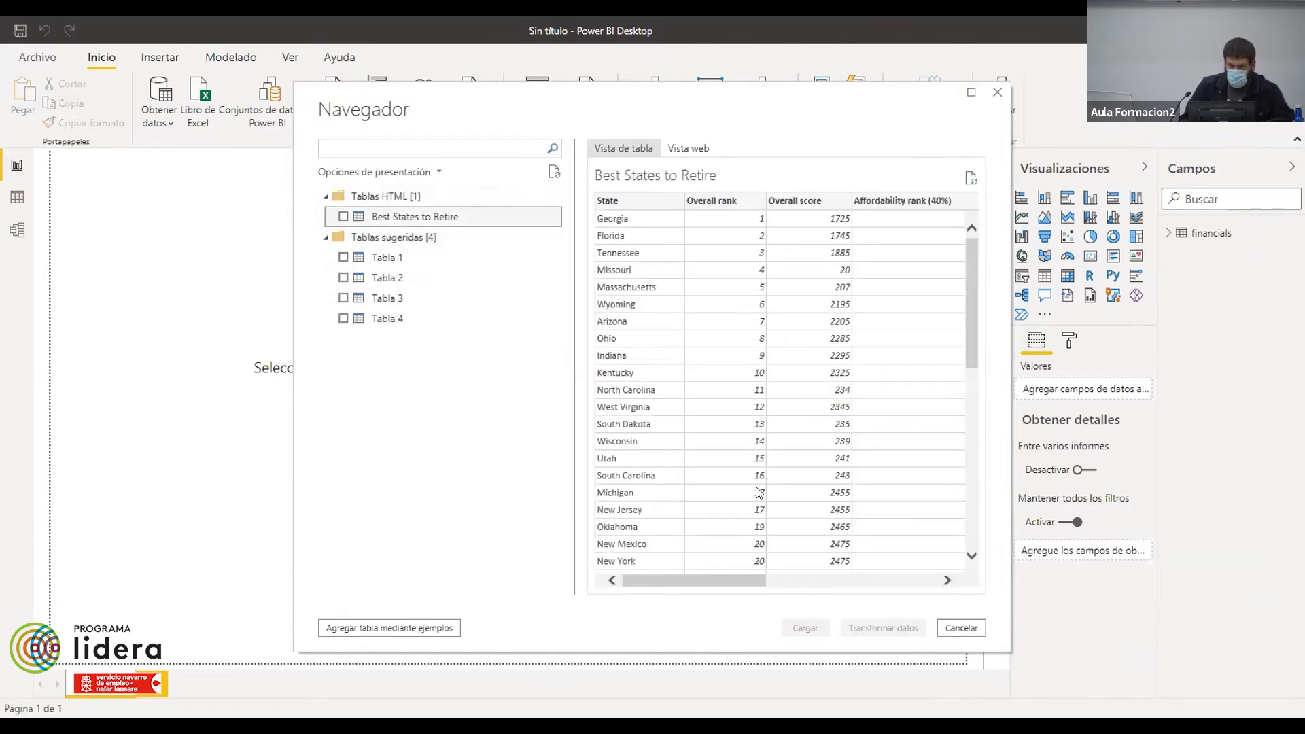
left_click(734, 585)
left_click_drag(740, 582, 816, 579)
left_click(343, 216)
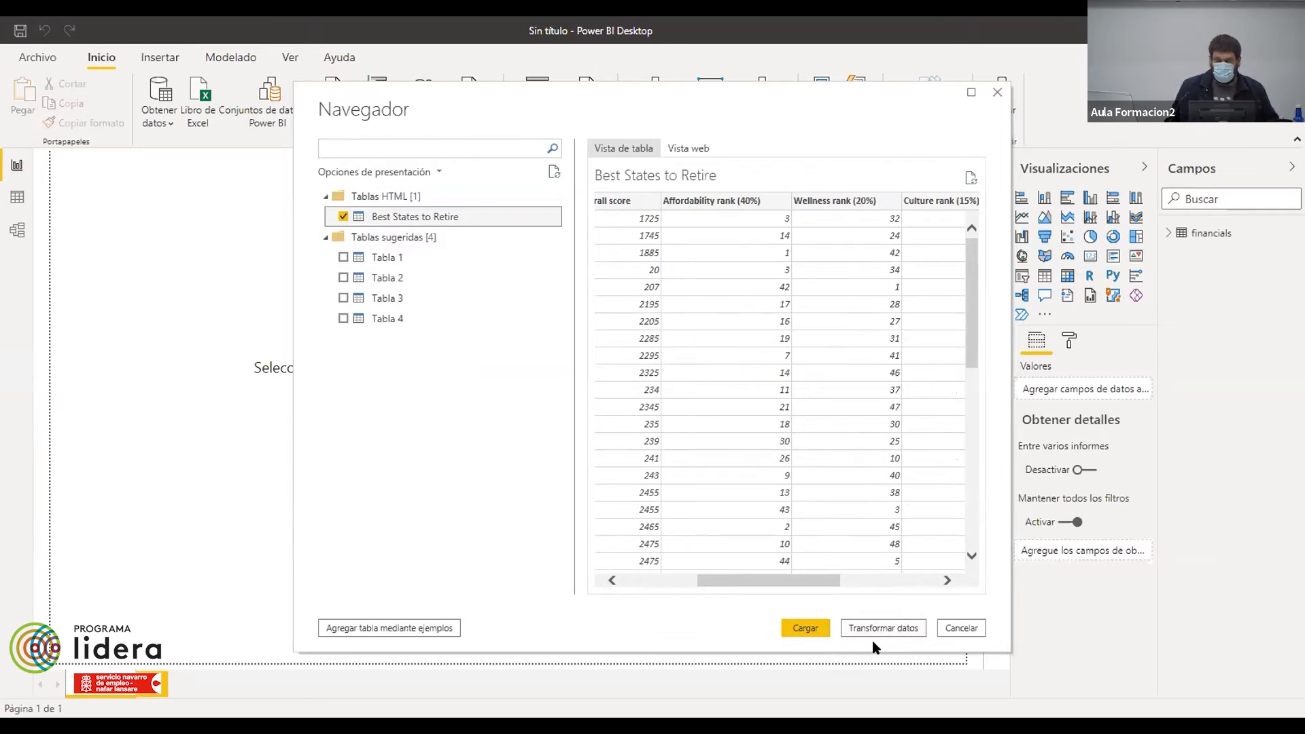
left_click(886, 627)
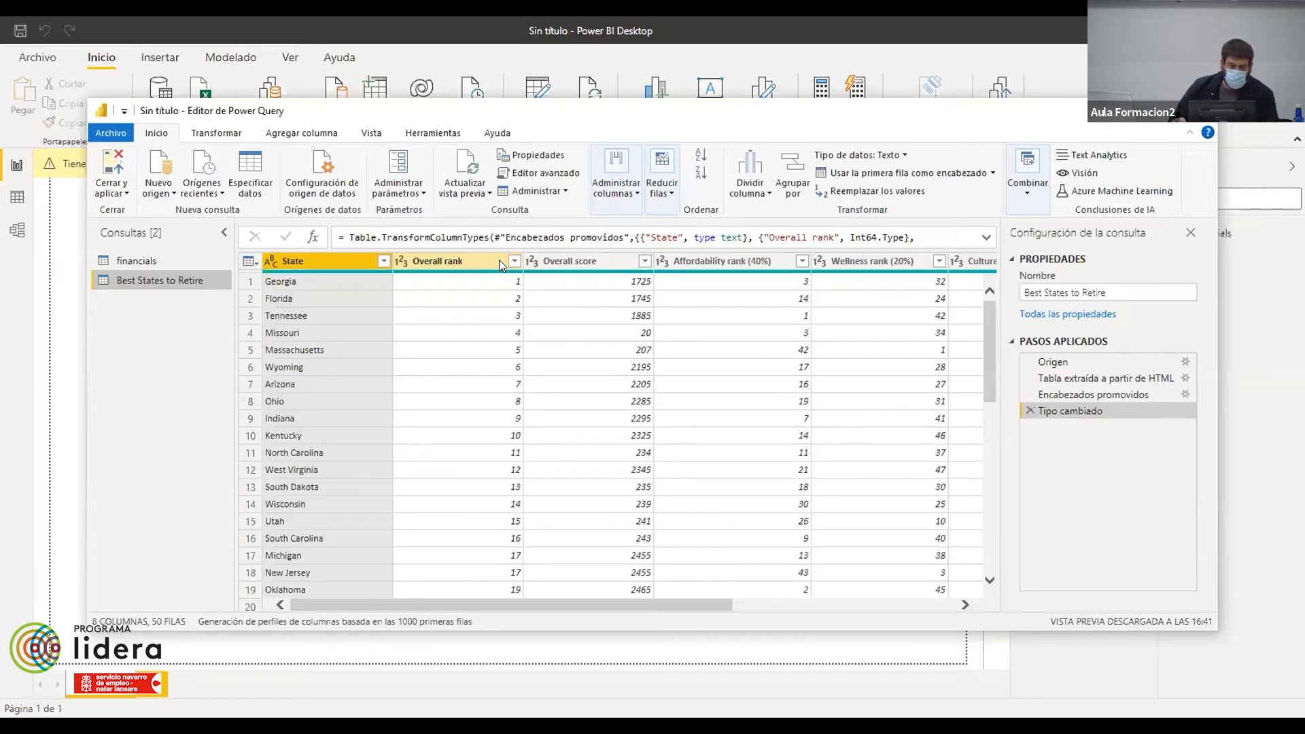
left_click(280, 283)
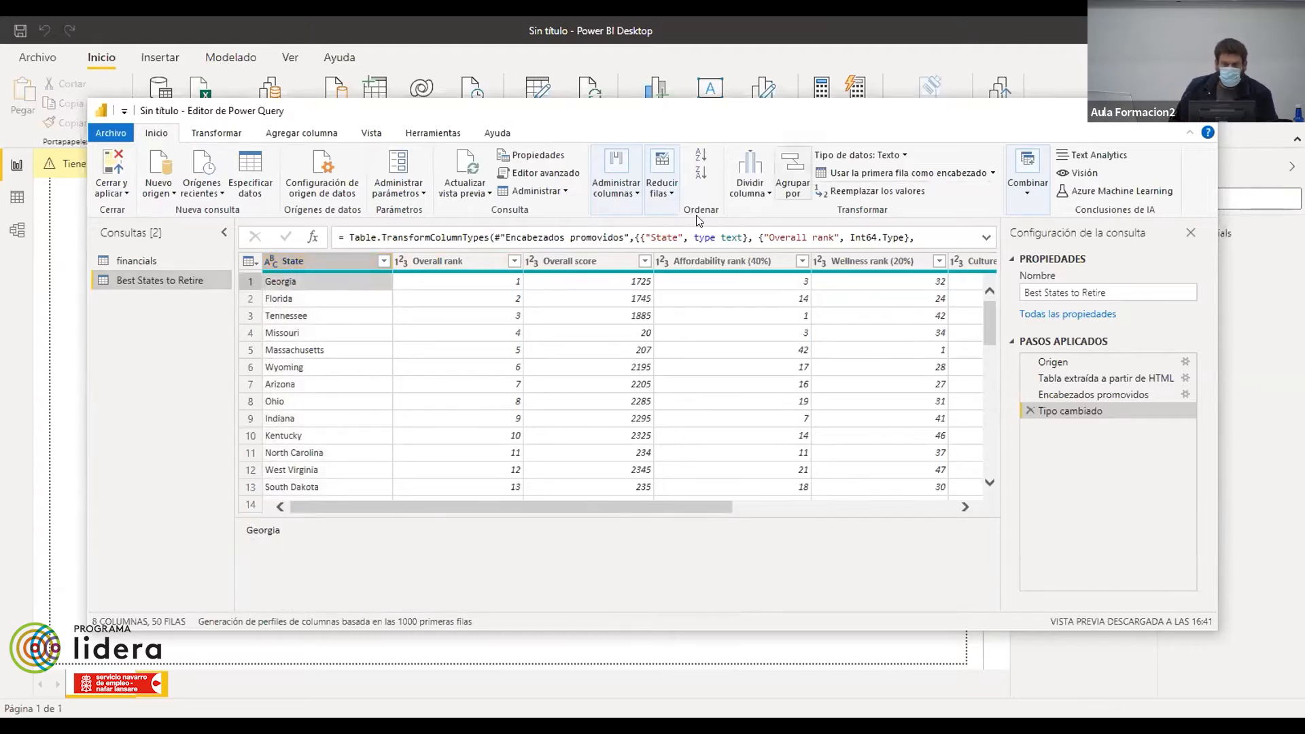
- Examine the data types available for the Overall rank column, leaving its type as it is
left_click(503, 284)
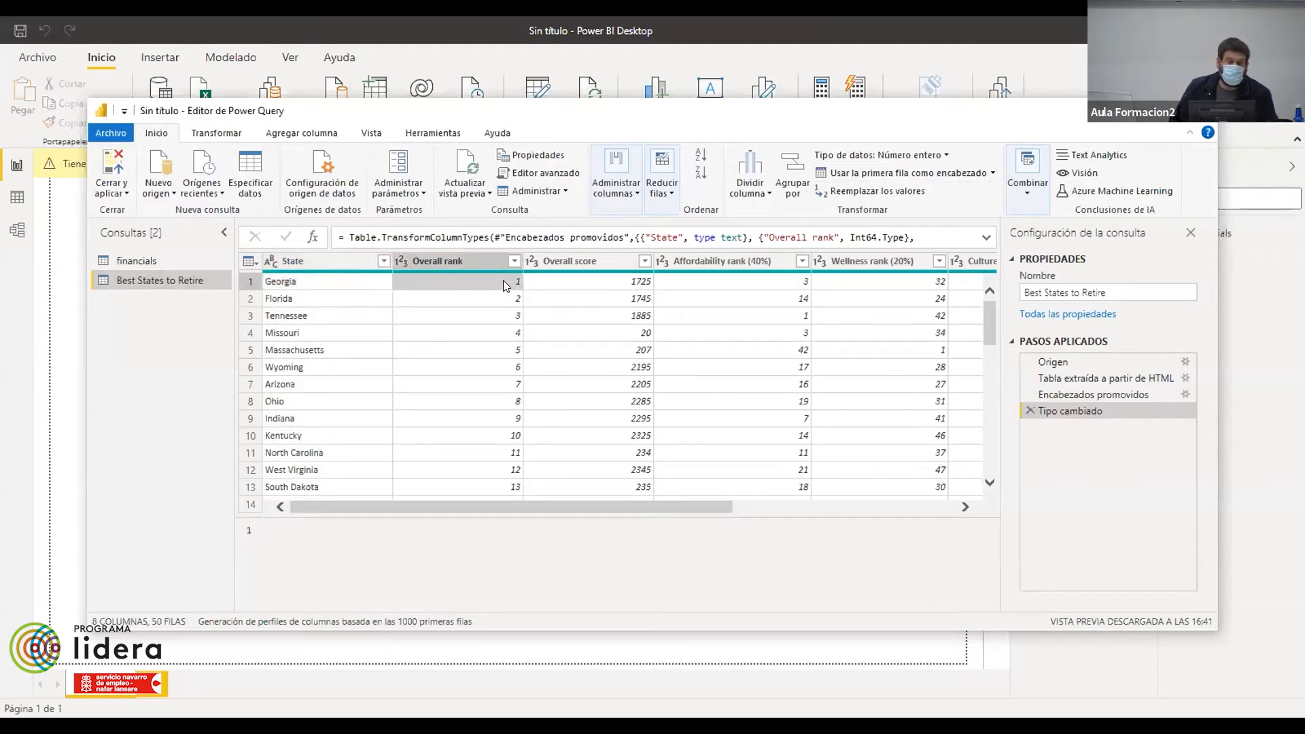
left_click(946, 156)
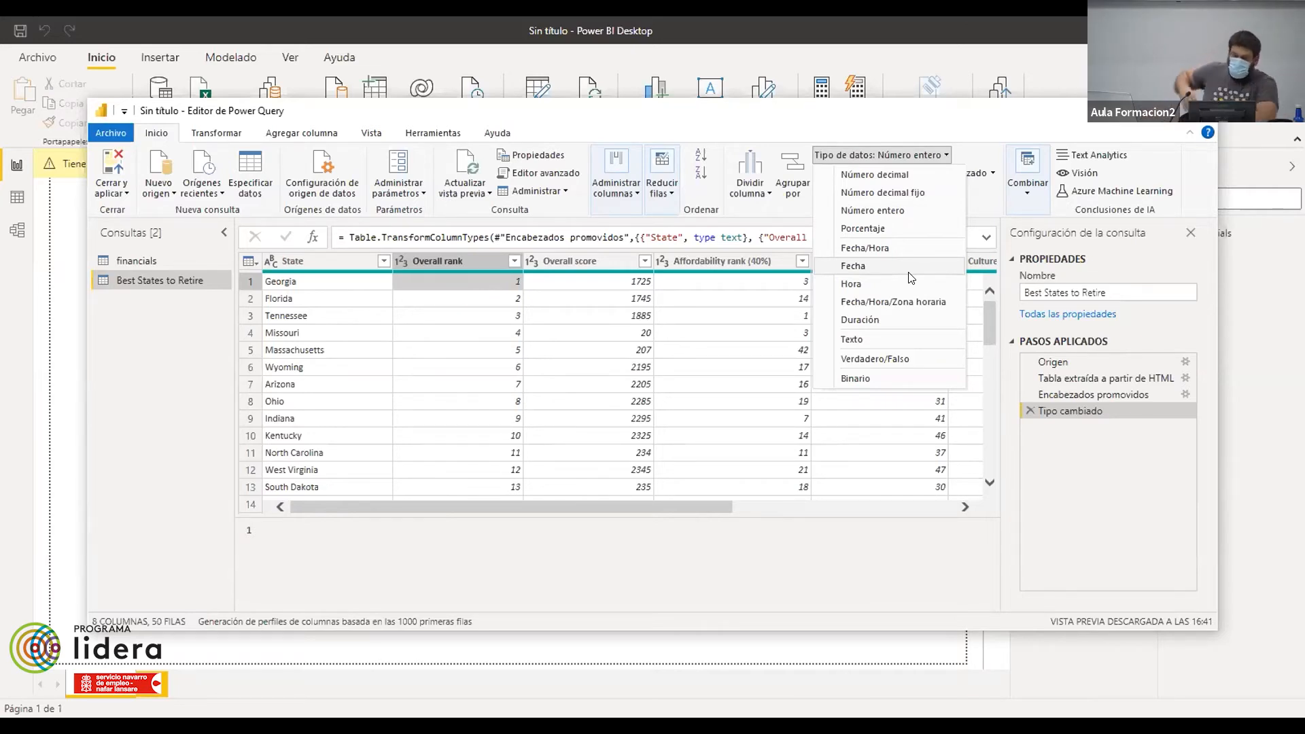
left_click(868, 139)
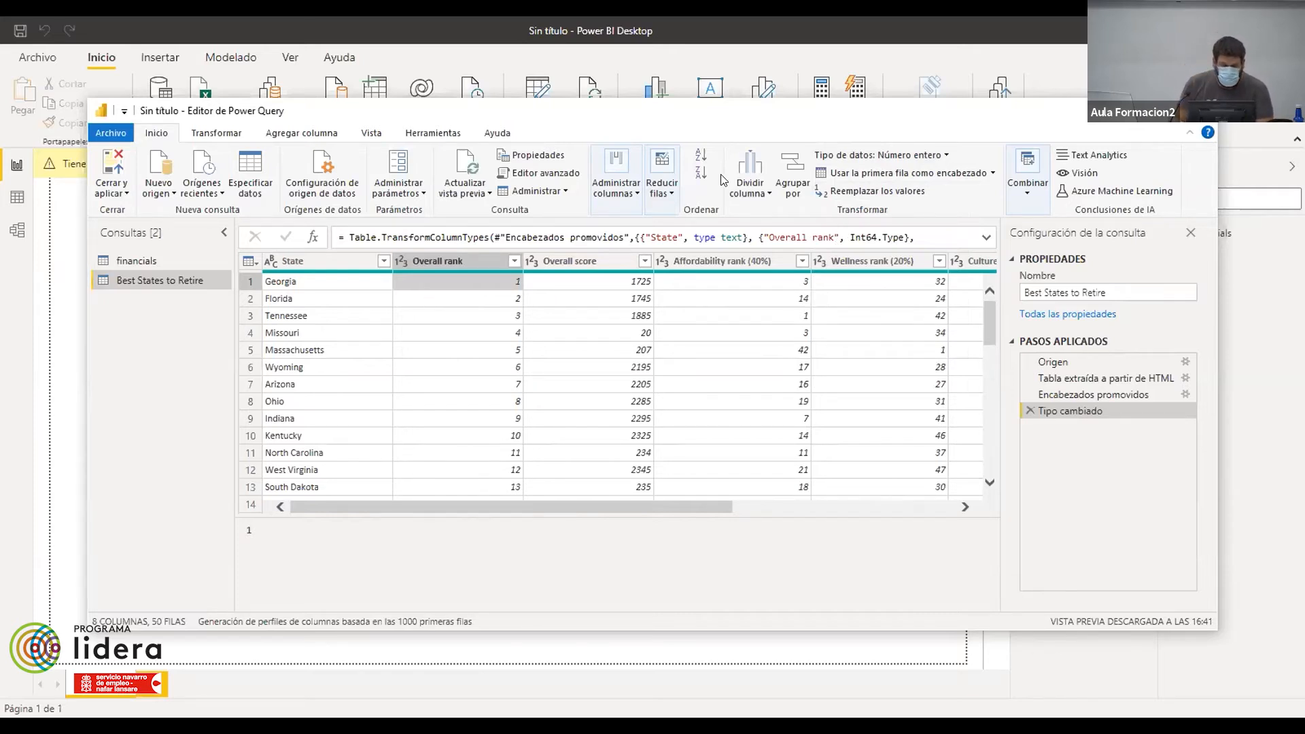
- Maximize the Power Query editor and remove the State and Overall rank columns from the Best States to Retire table
left_click(352, 299)
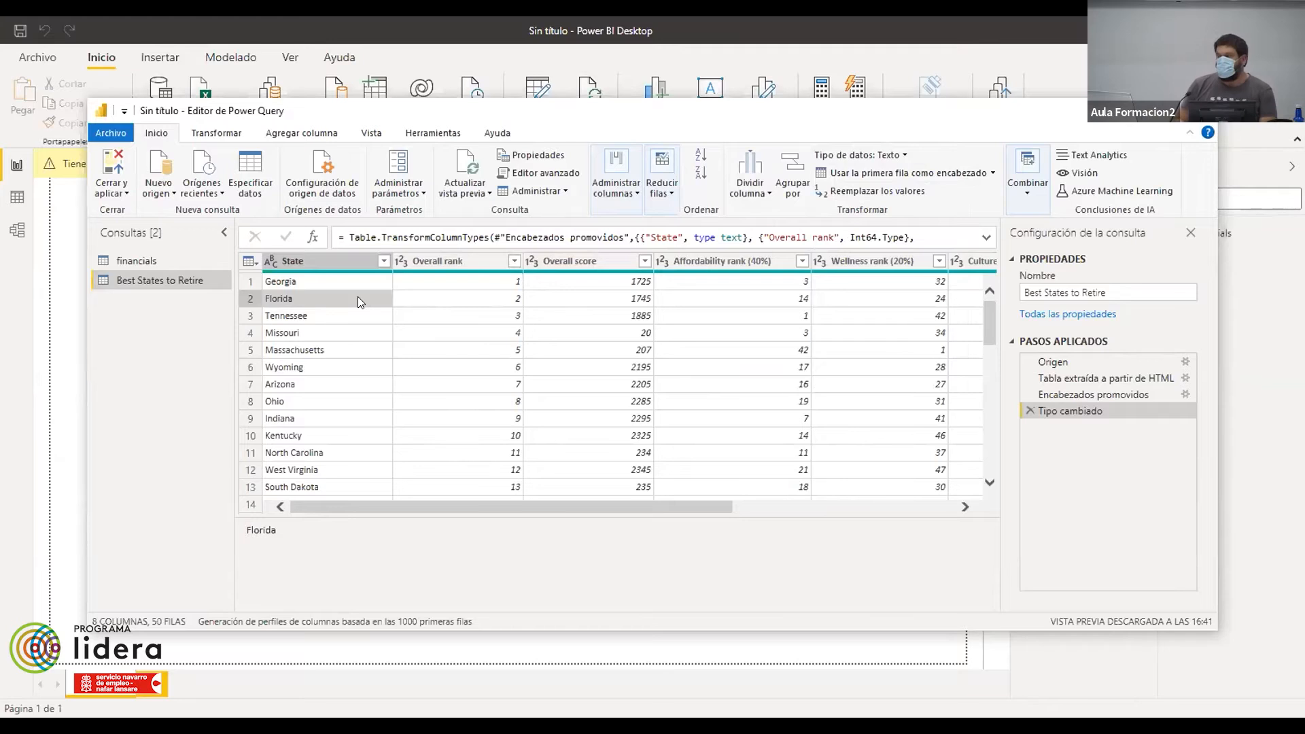
left_click(634, 193)
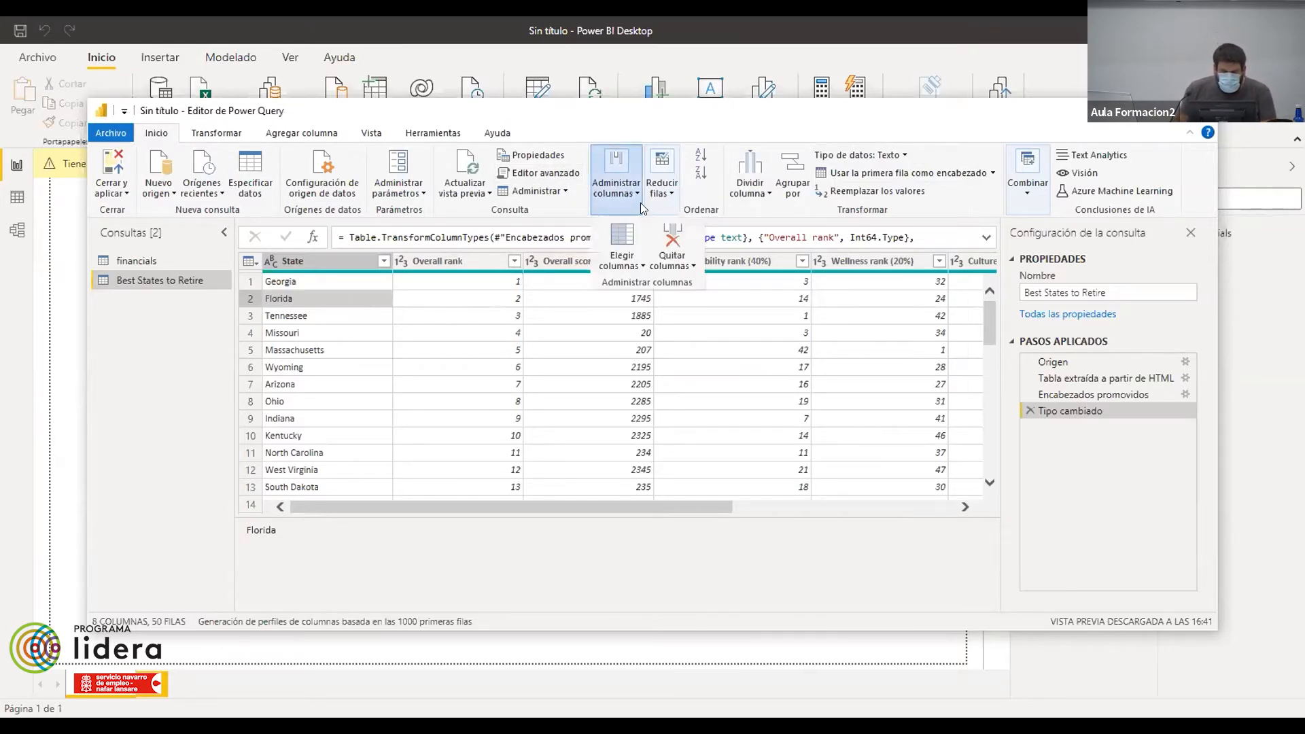
left_click(738, 115)
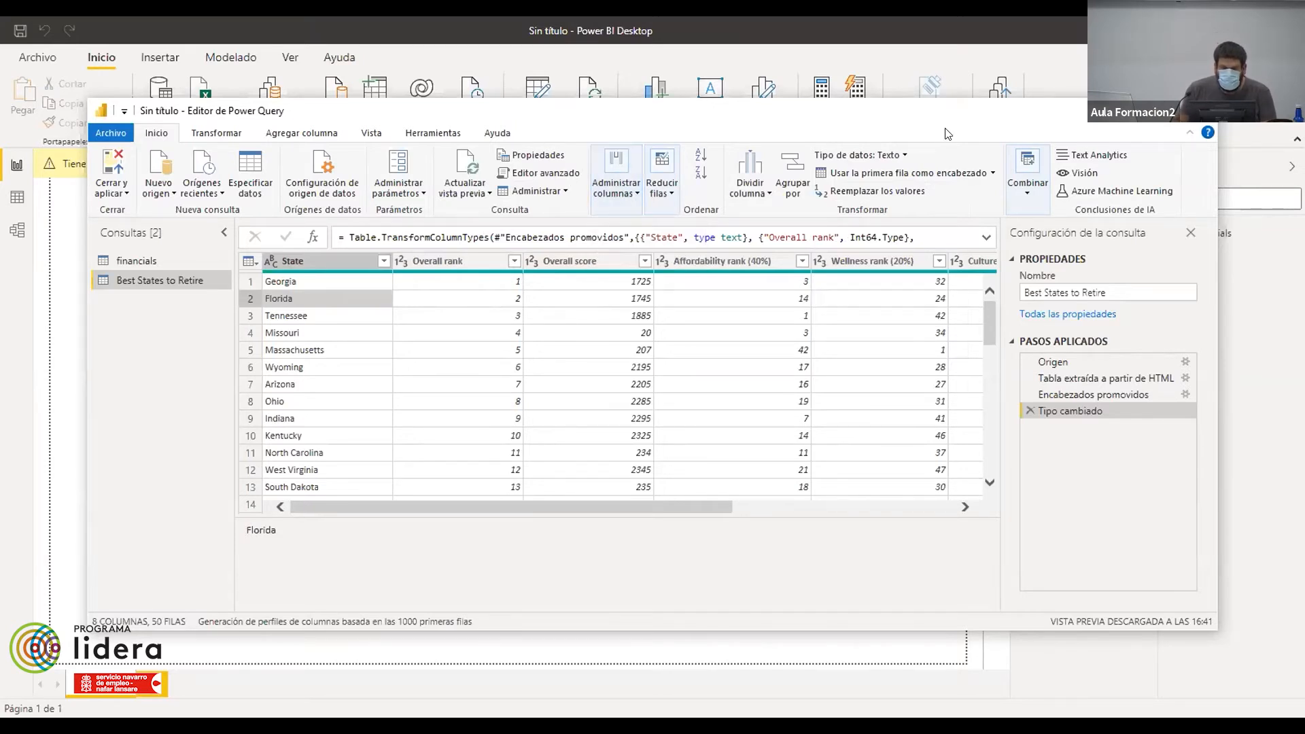
double_click(568, 101)
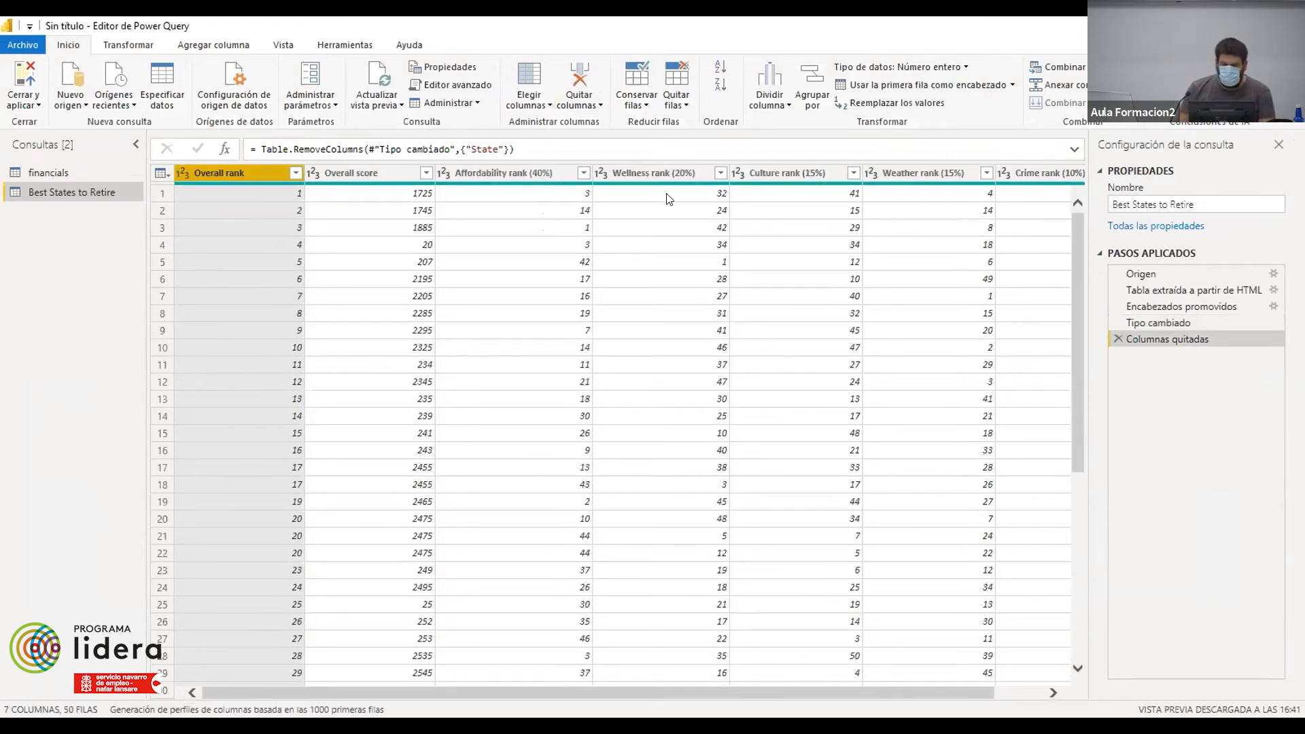
left_click(581, 102)
left_click(595, 126)
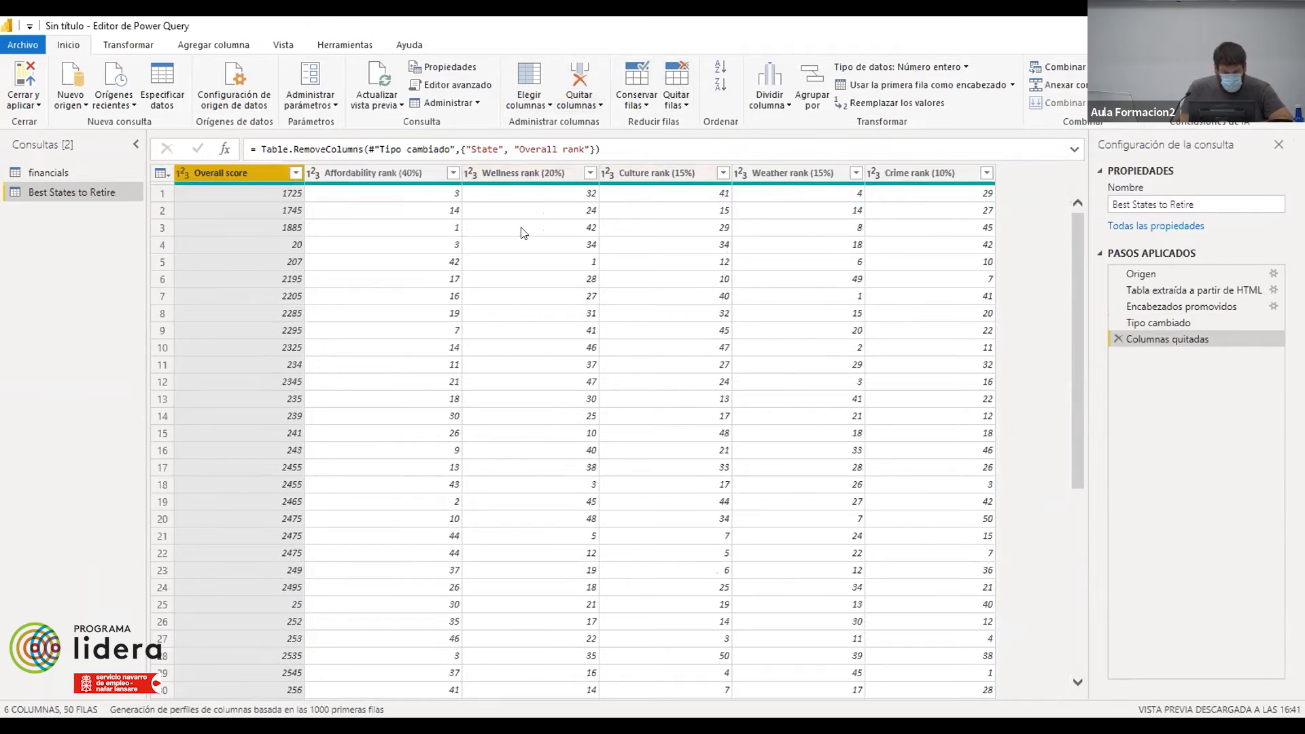
- Remove the top 10 rows of the Best States to Retire table and close Power Query without applying the changes
left_click(530, 172)
left_click(664, 170)
left_click(843, 173)
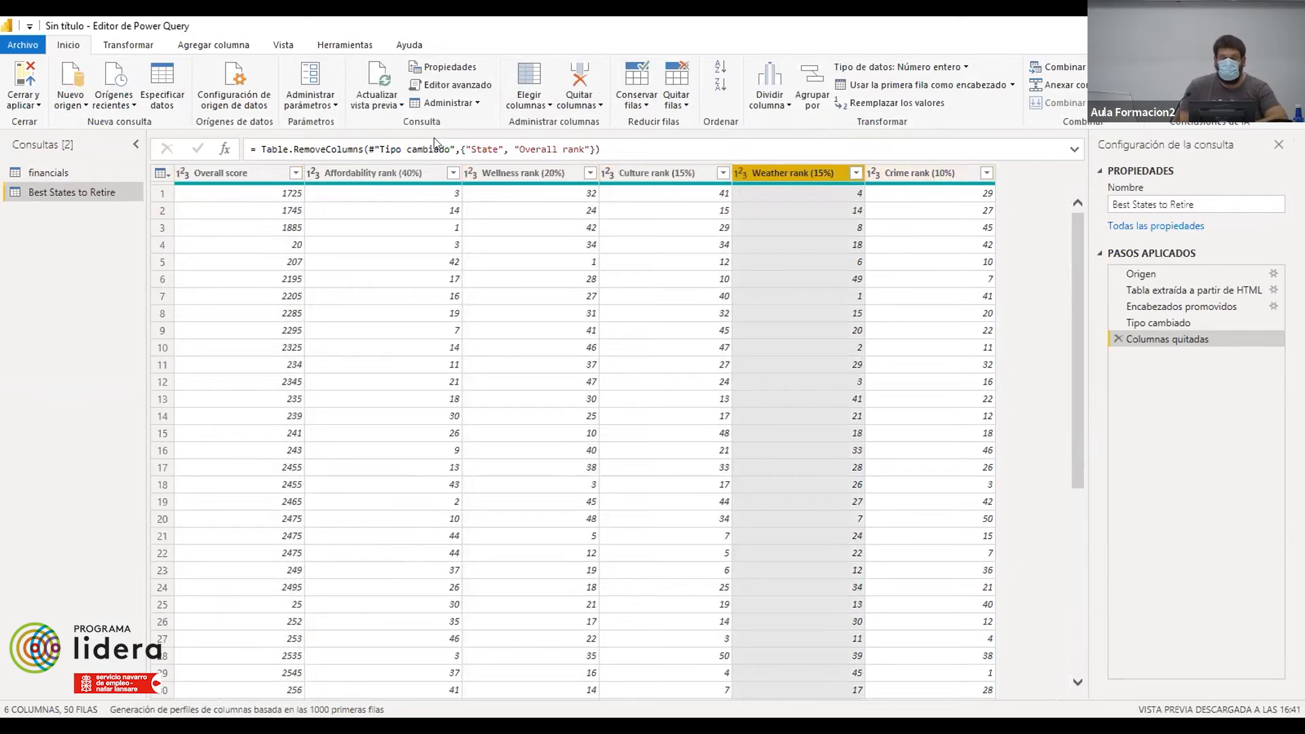
left_click(252, 196)
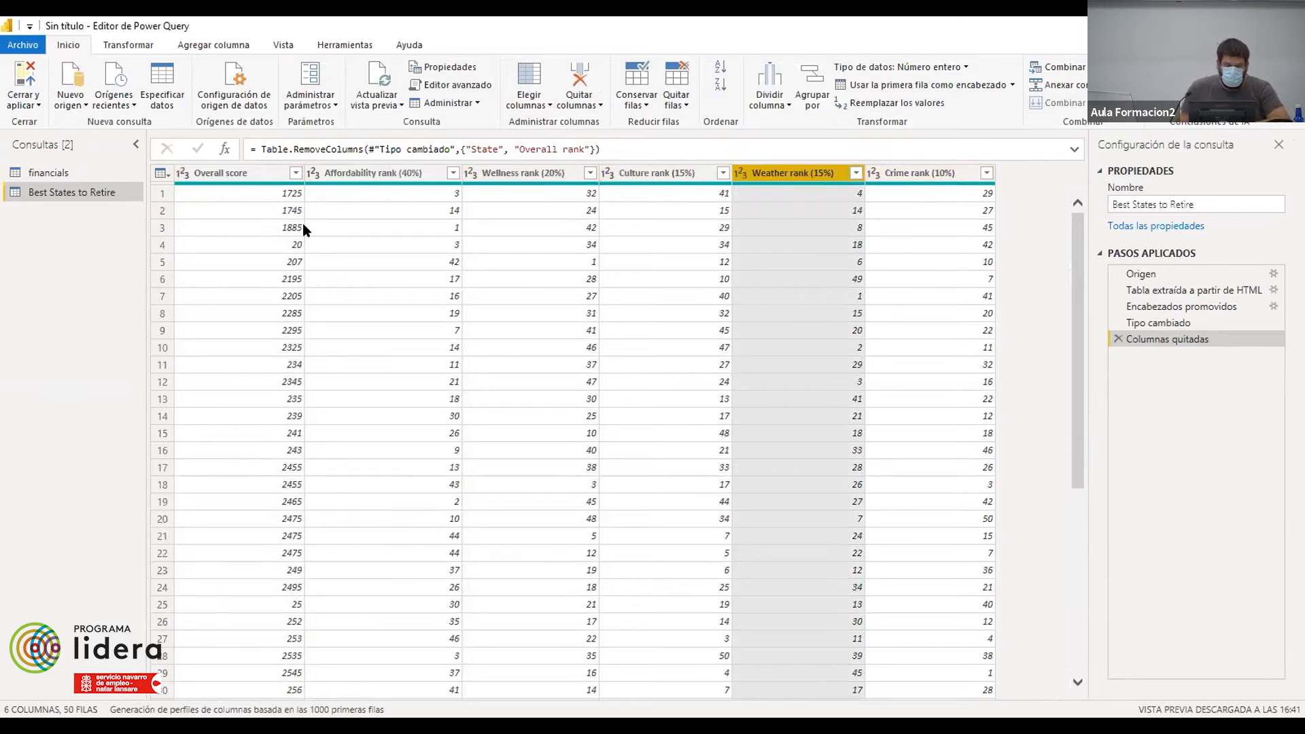
left_click(678, 103)
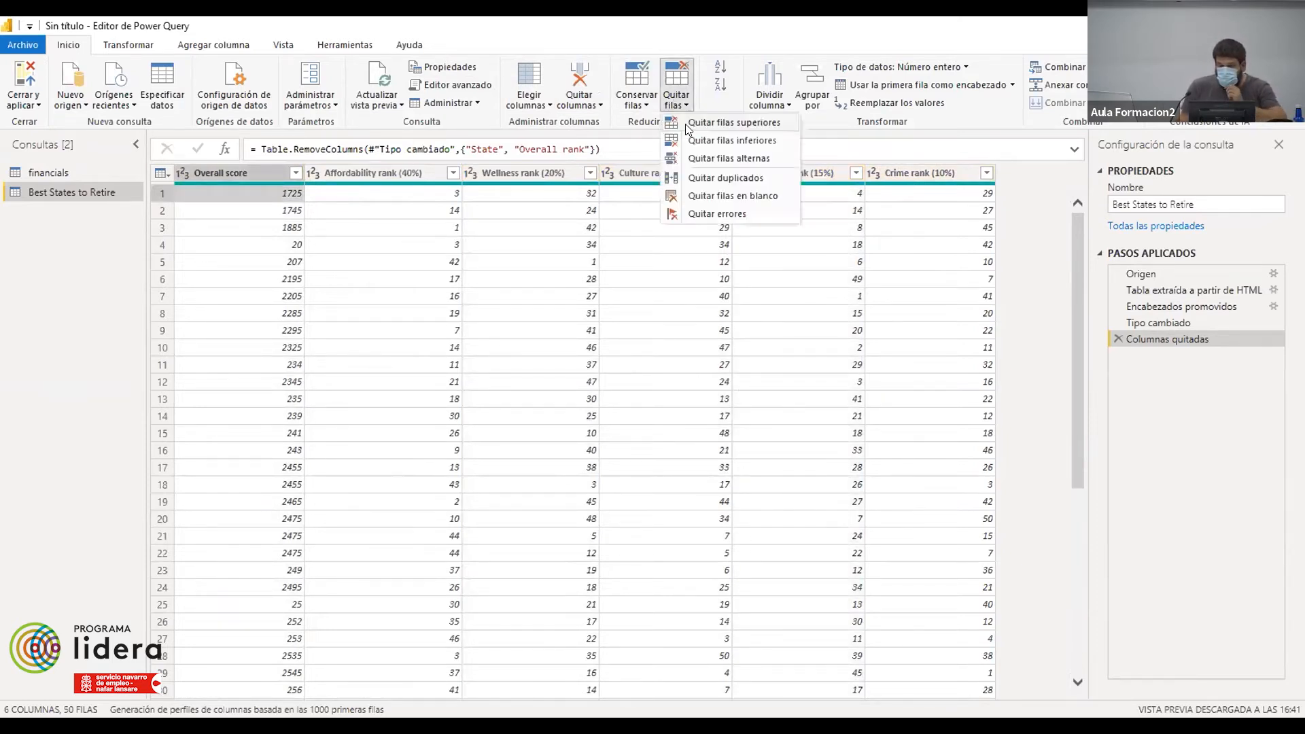
left_click(725, 155)
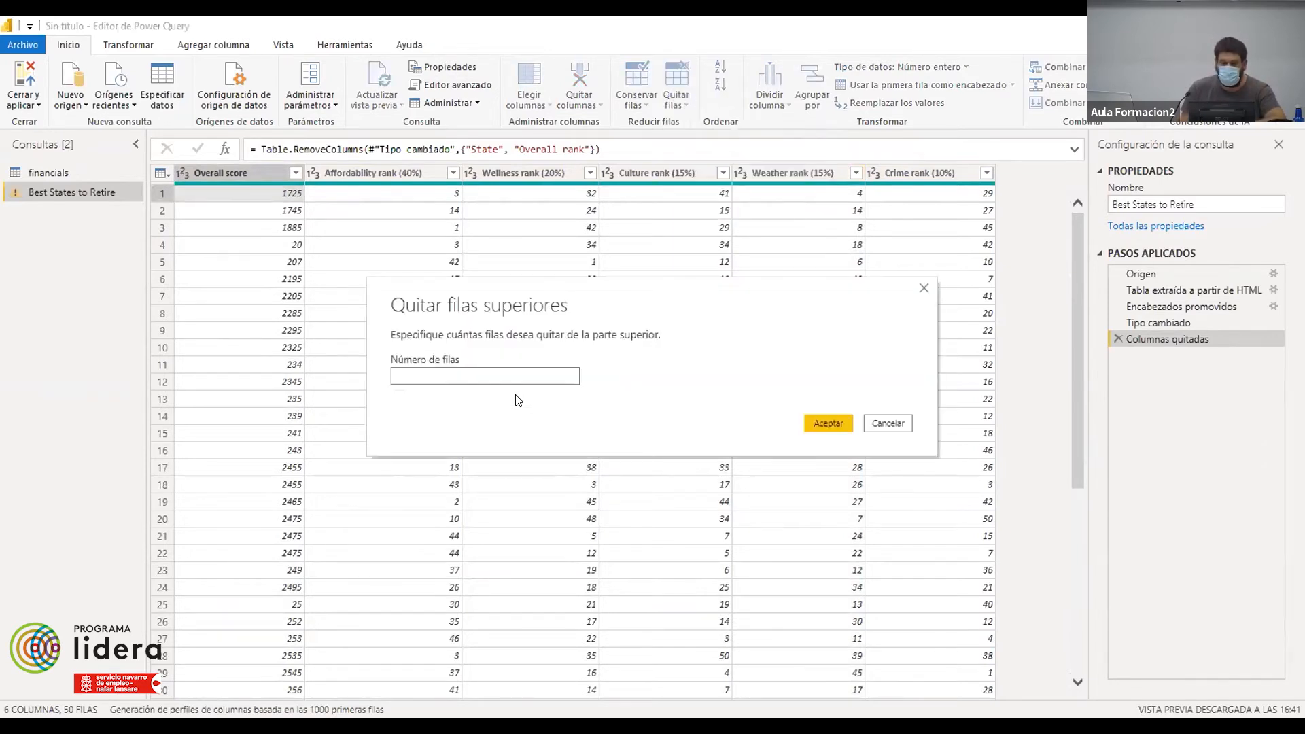
type("10")
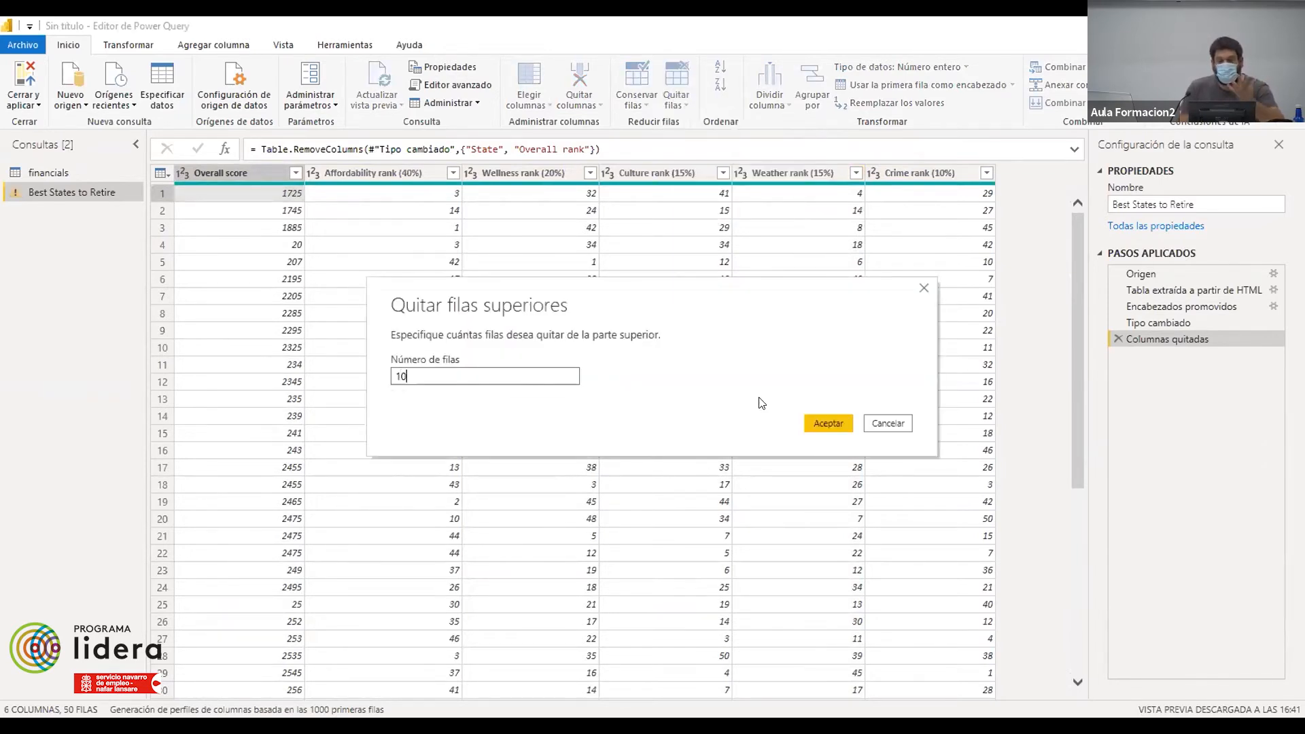
left_click(827, 423)
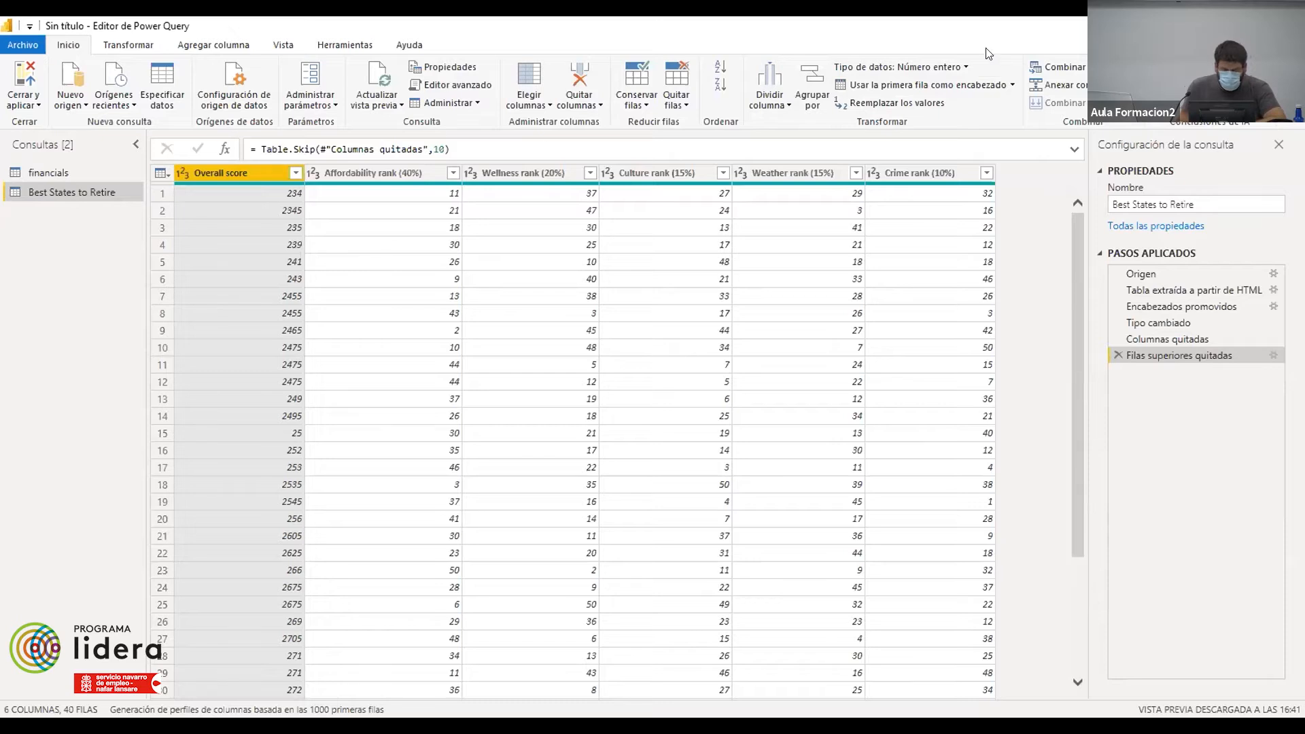
left_click(31, 107)
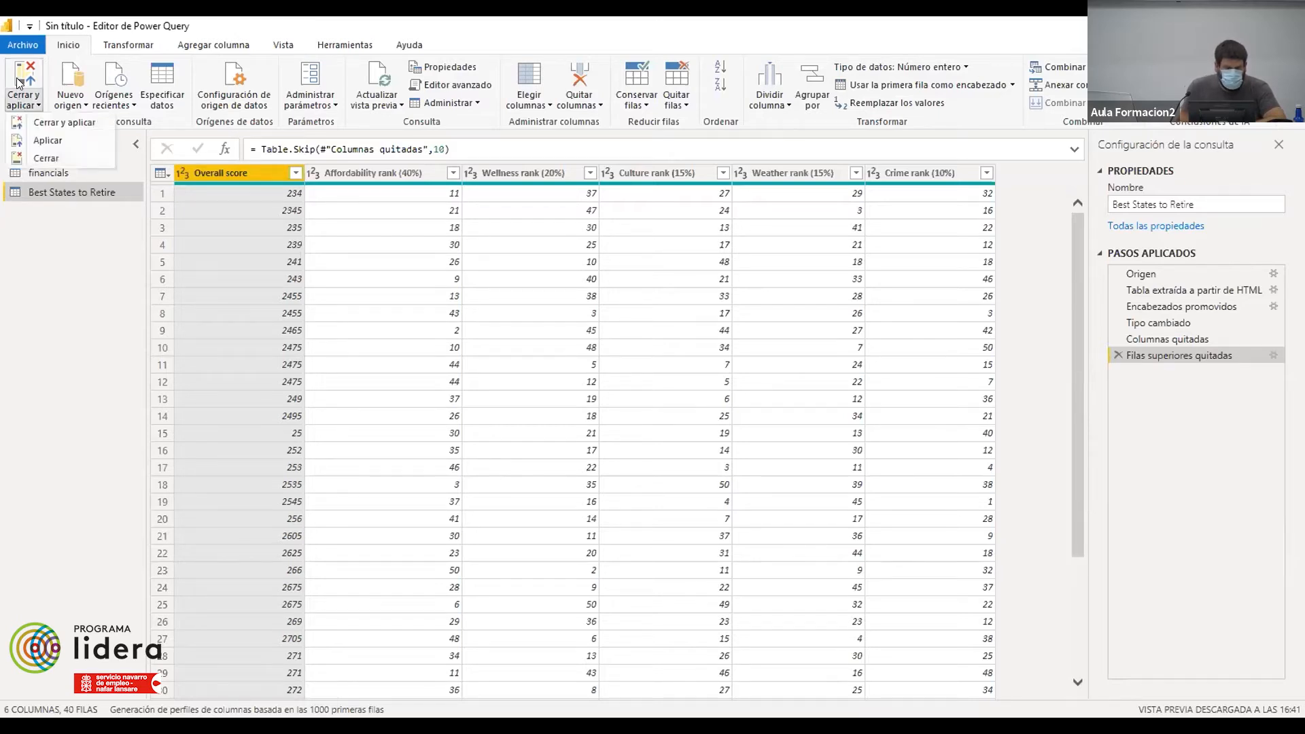
left_click(41, 158)
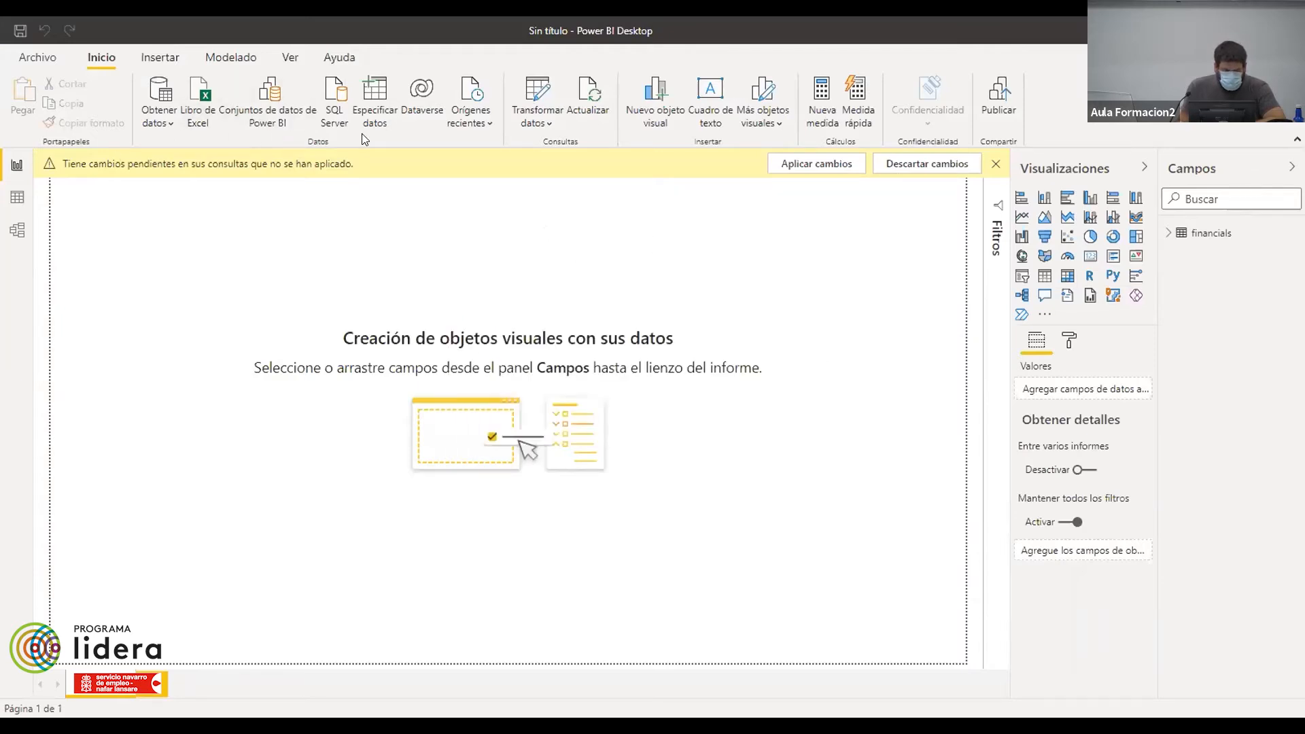
left_click(164, 122)
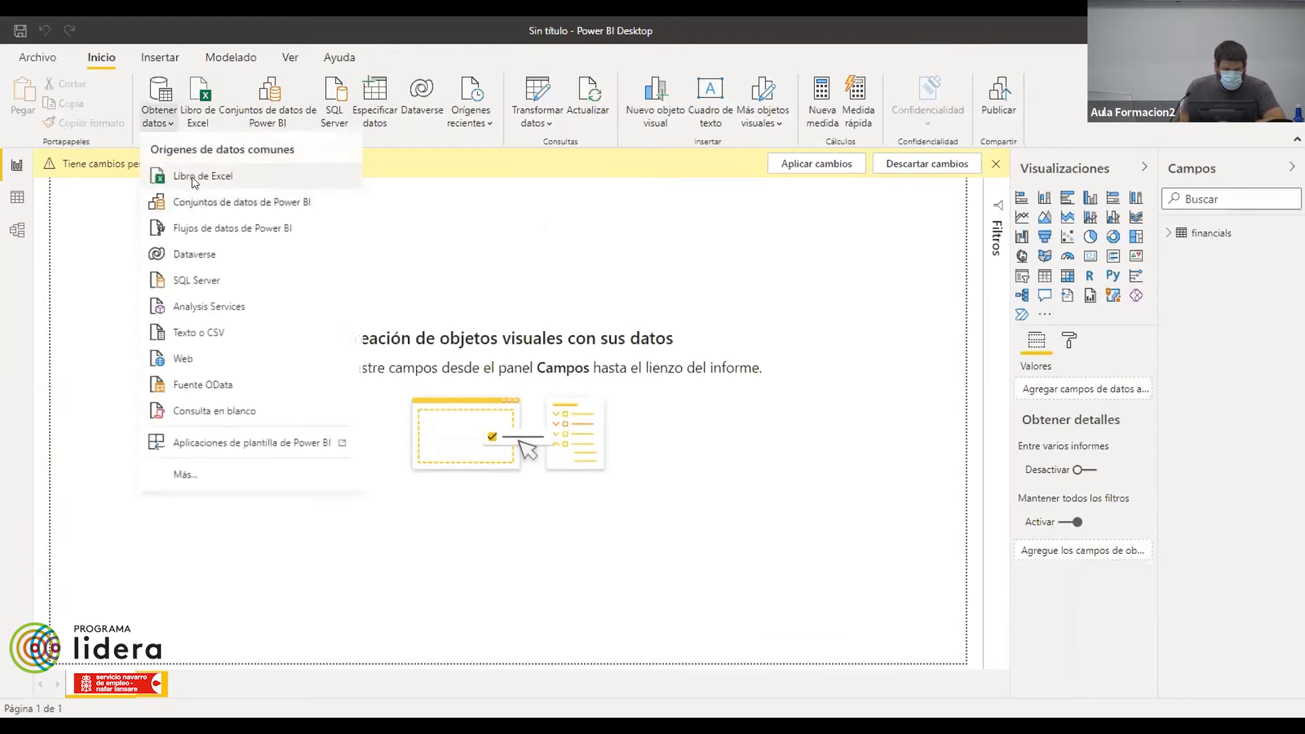
left_click(191, 355)
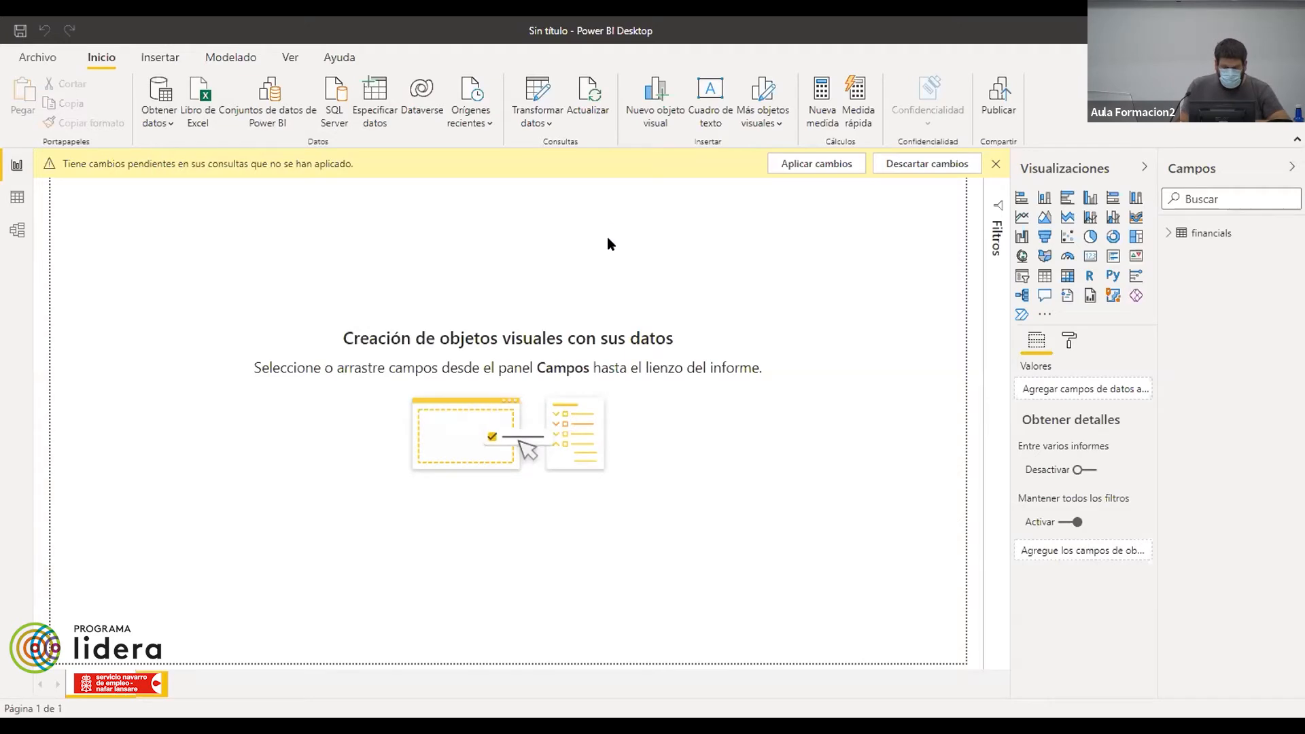
type("https://www.bankrate.com/retirement/best-and-worst-states-for-retirement/")
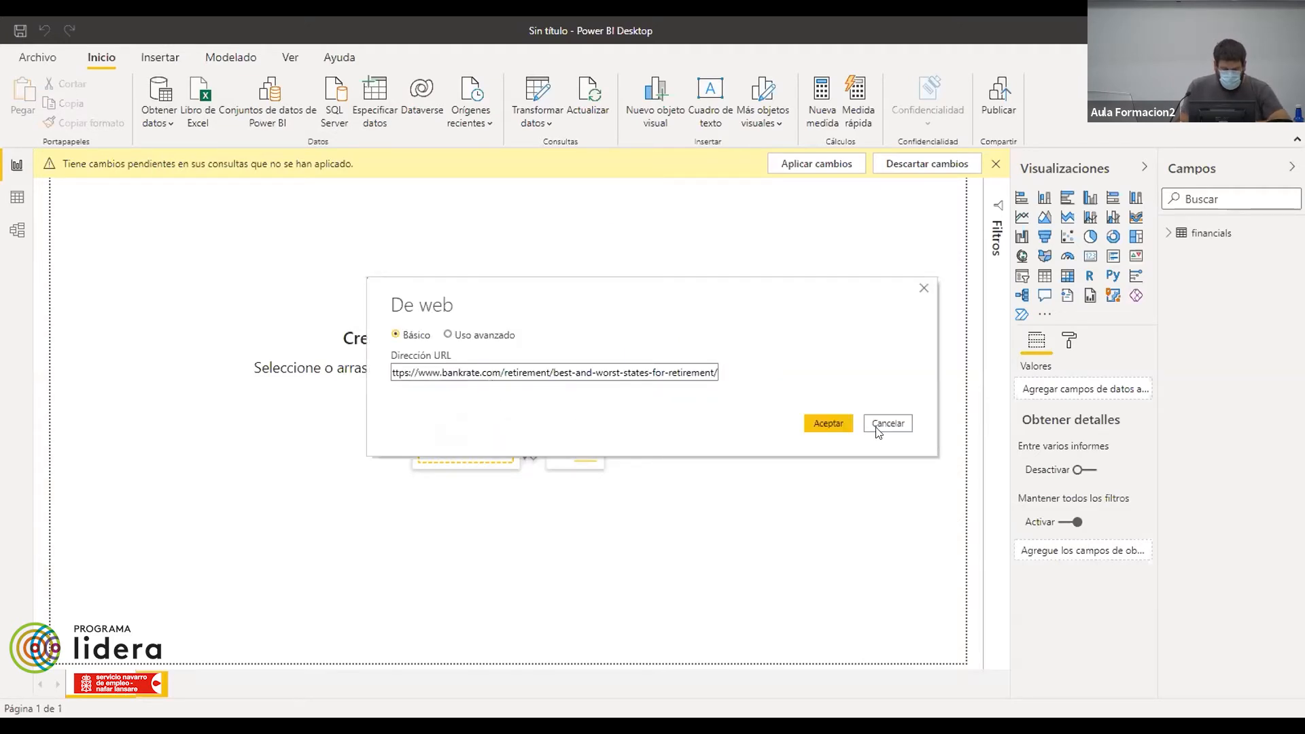
left_click(828, 424)
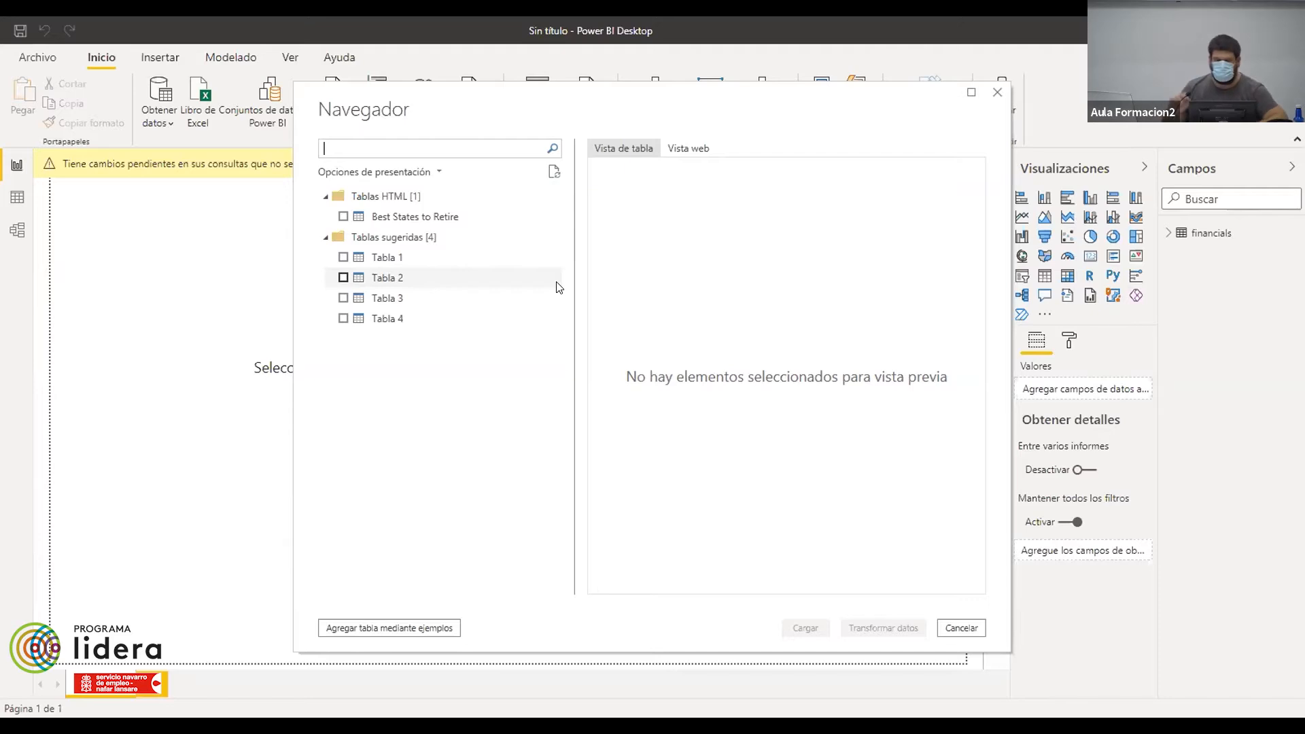
left_click(343, 217)
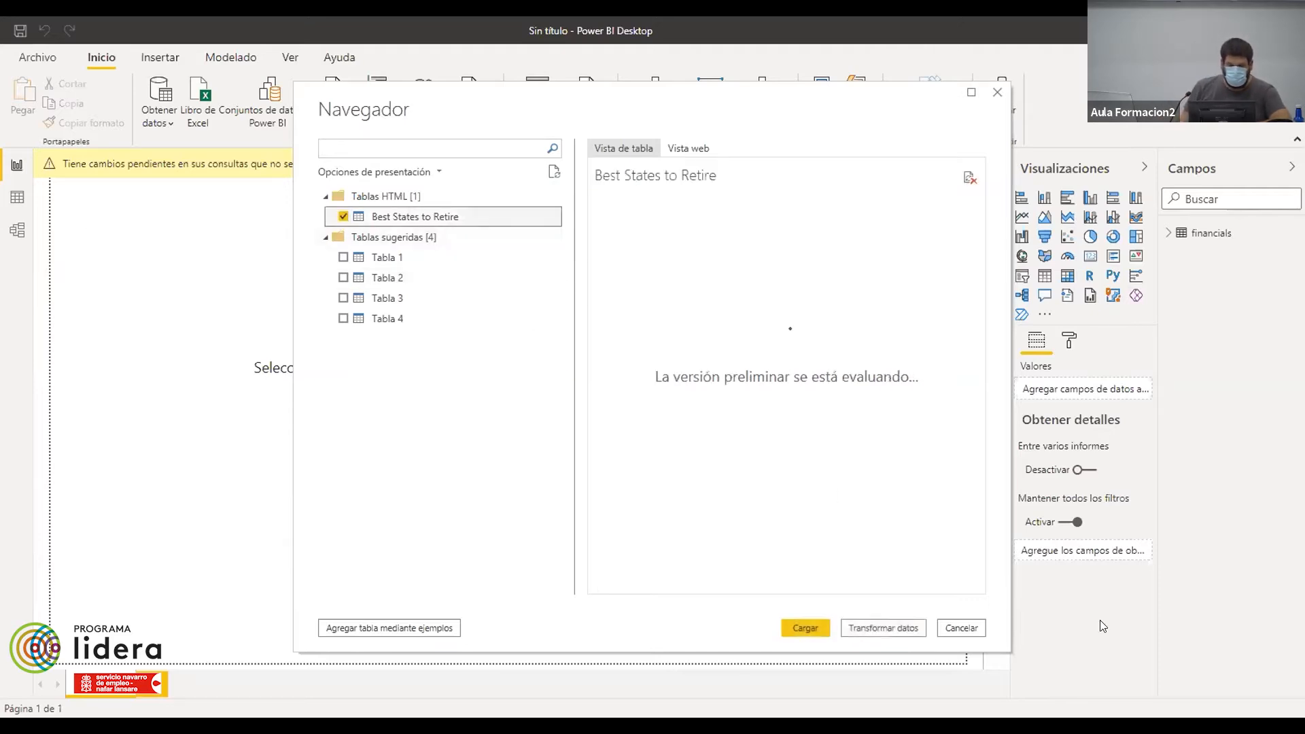
left_click(868, 626)
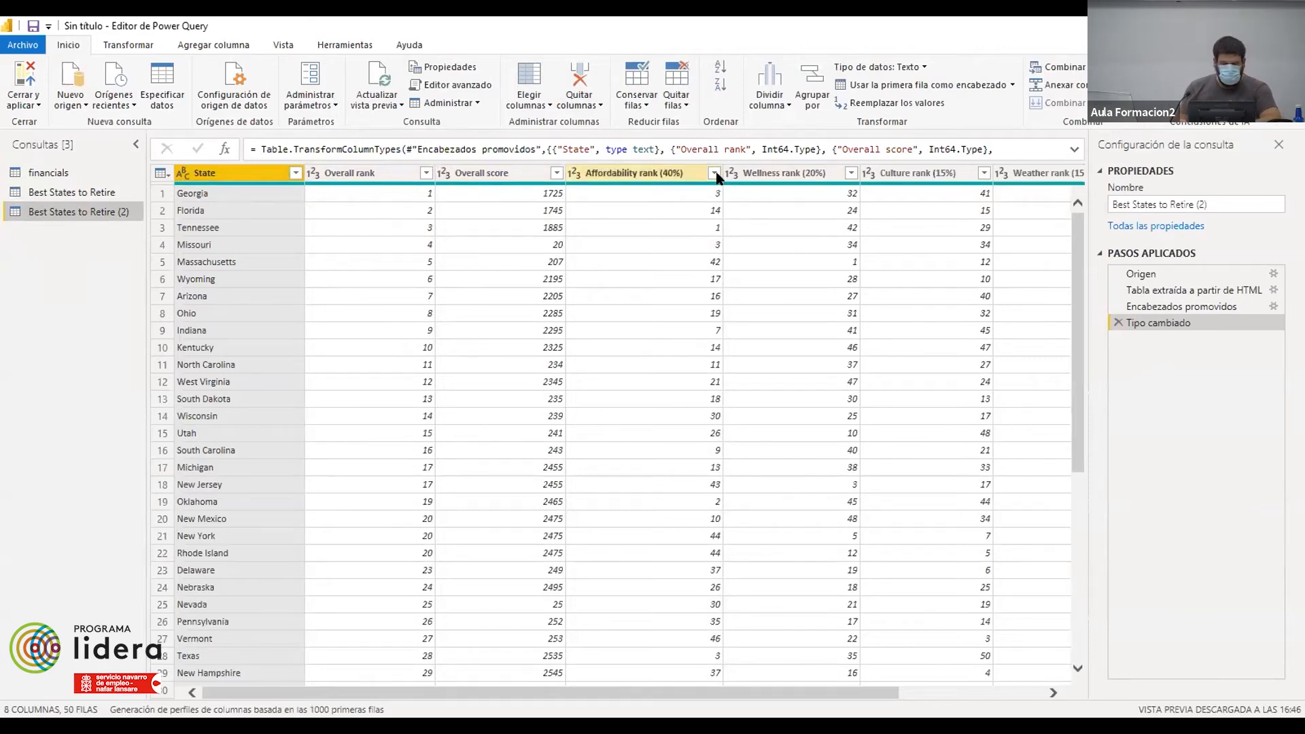
- Close Power Query applying all queries to the report, and check the financials table in the data view before returning to the report view
left_click(1007, 690)
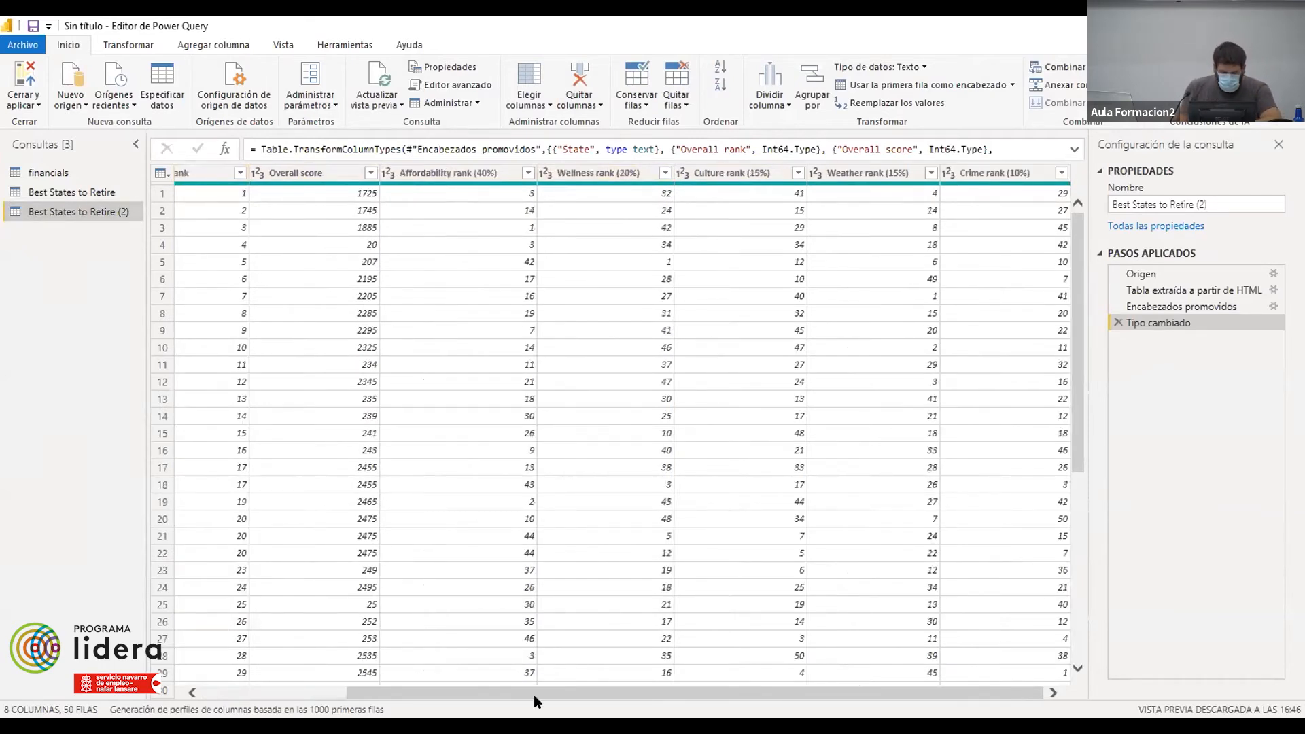
left_click_drag(537, 693, 331, 682)
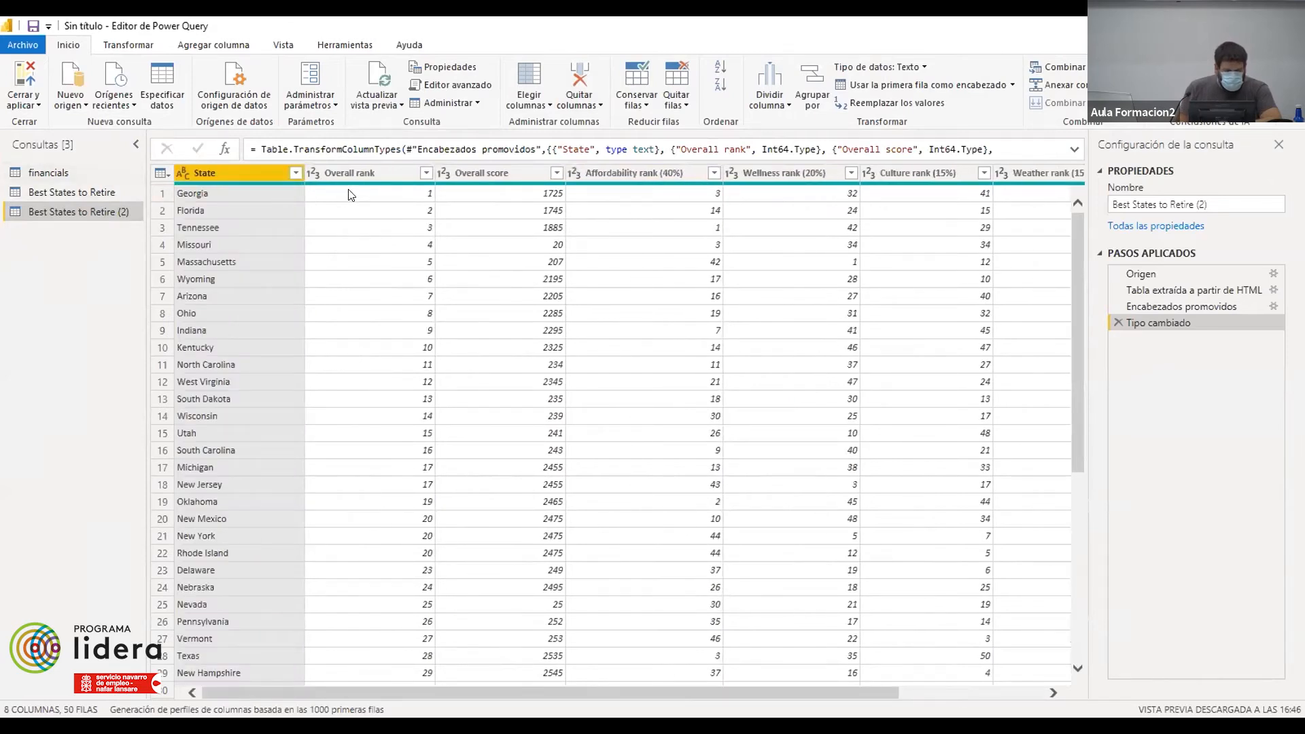
left_click(24, 81)
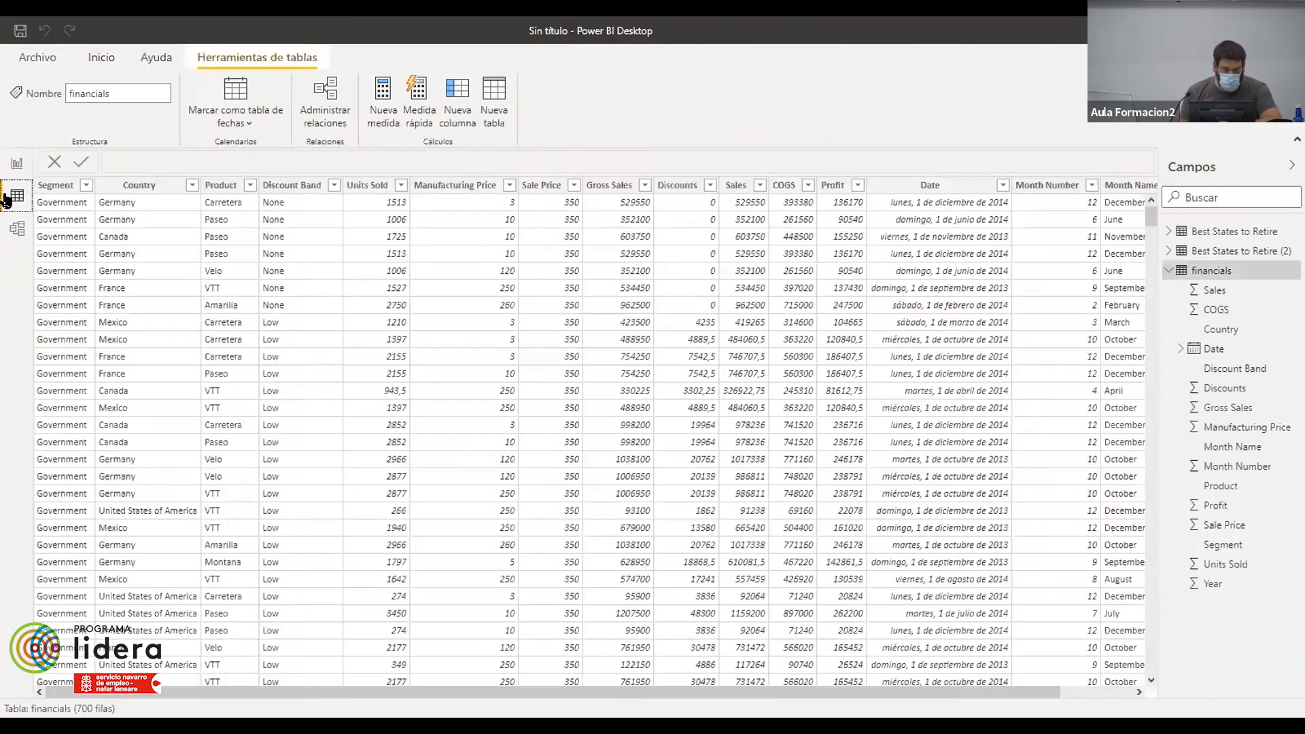
left_click(17, 197)
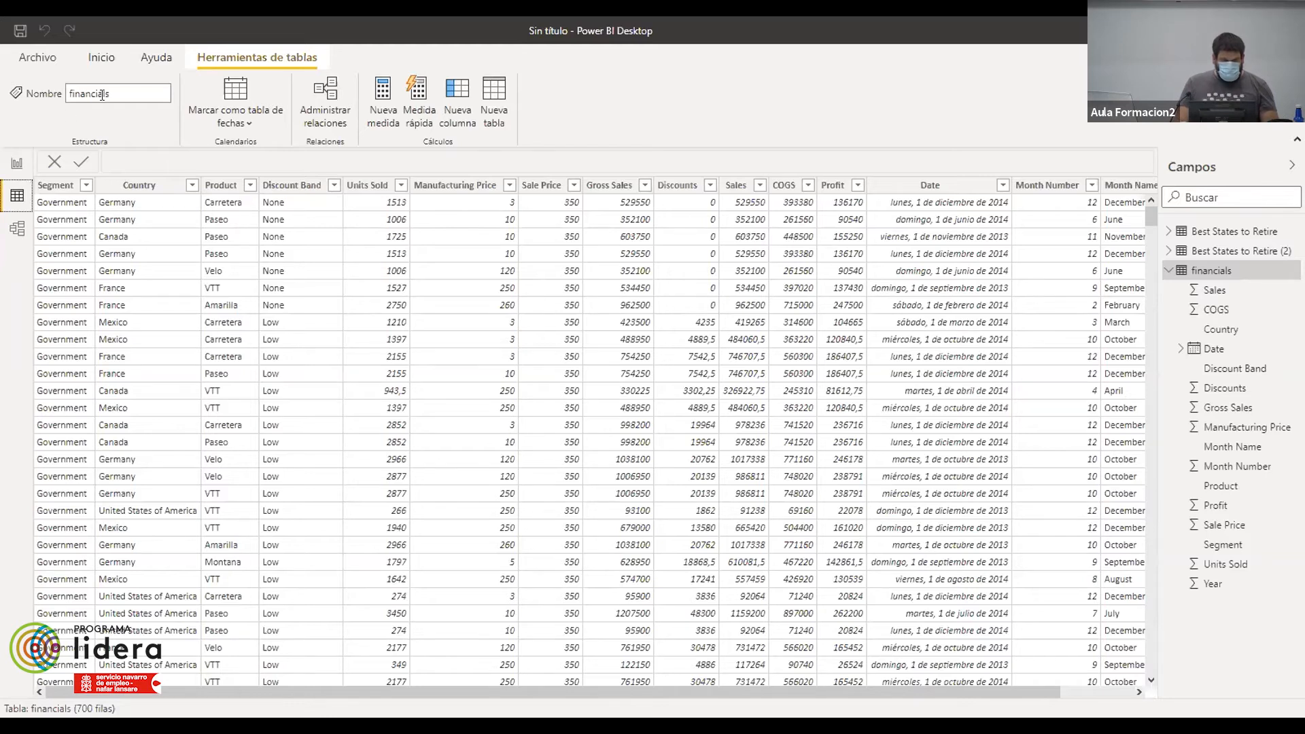
left_click(17, 165)
left_click(165, 117)
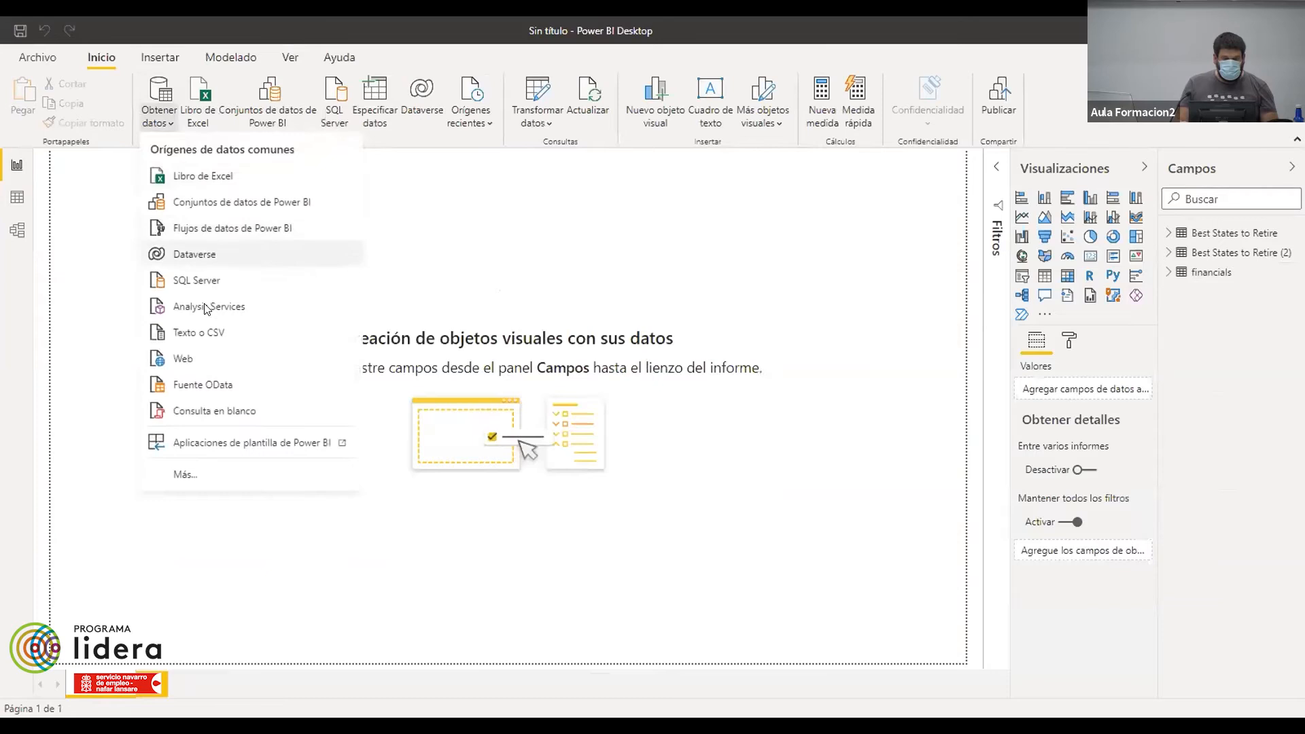
left_click(201, 358)
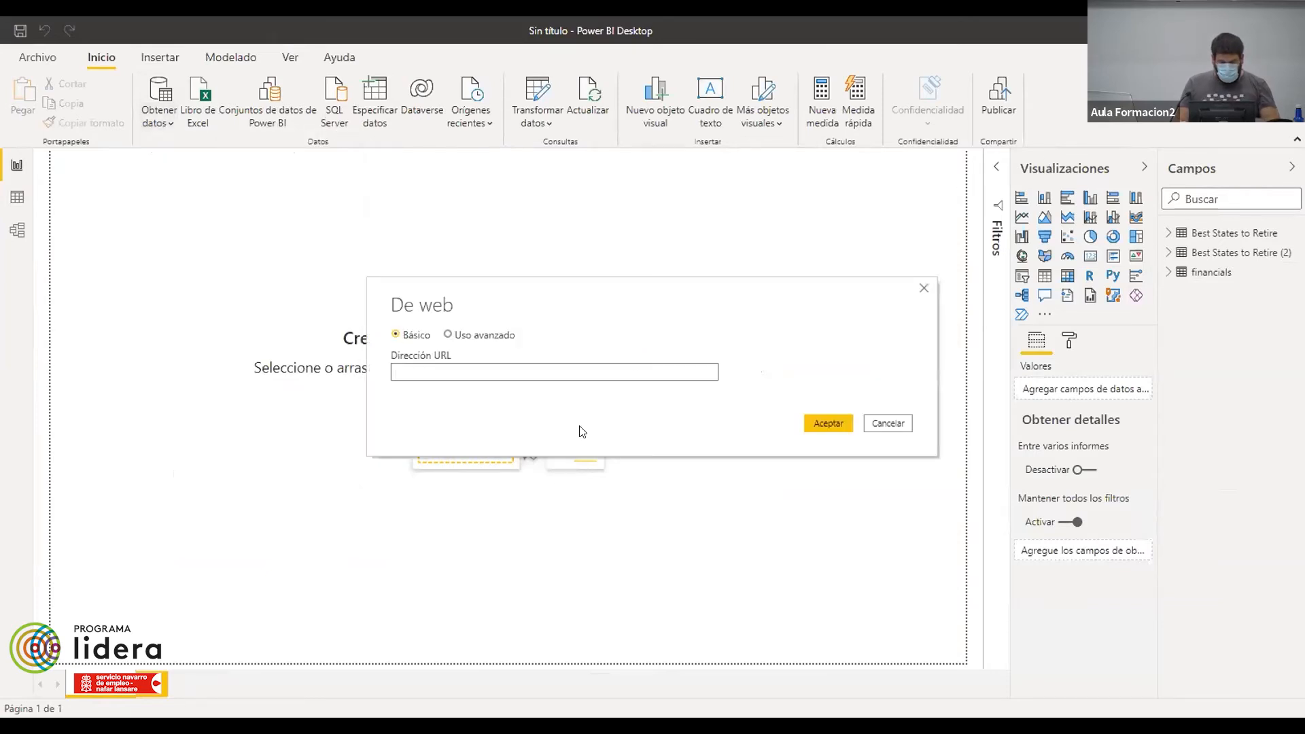
type("https://en.wikipedia.org/wiki/List_of_U.S._state_abbreviations")
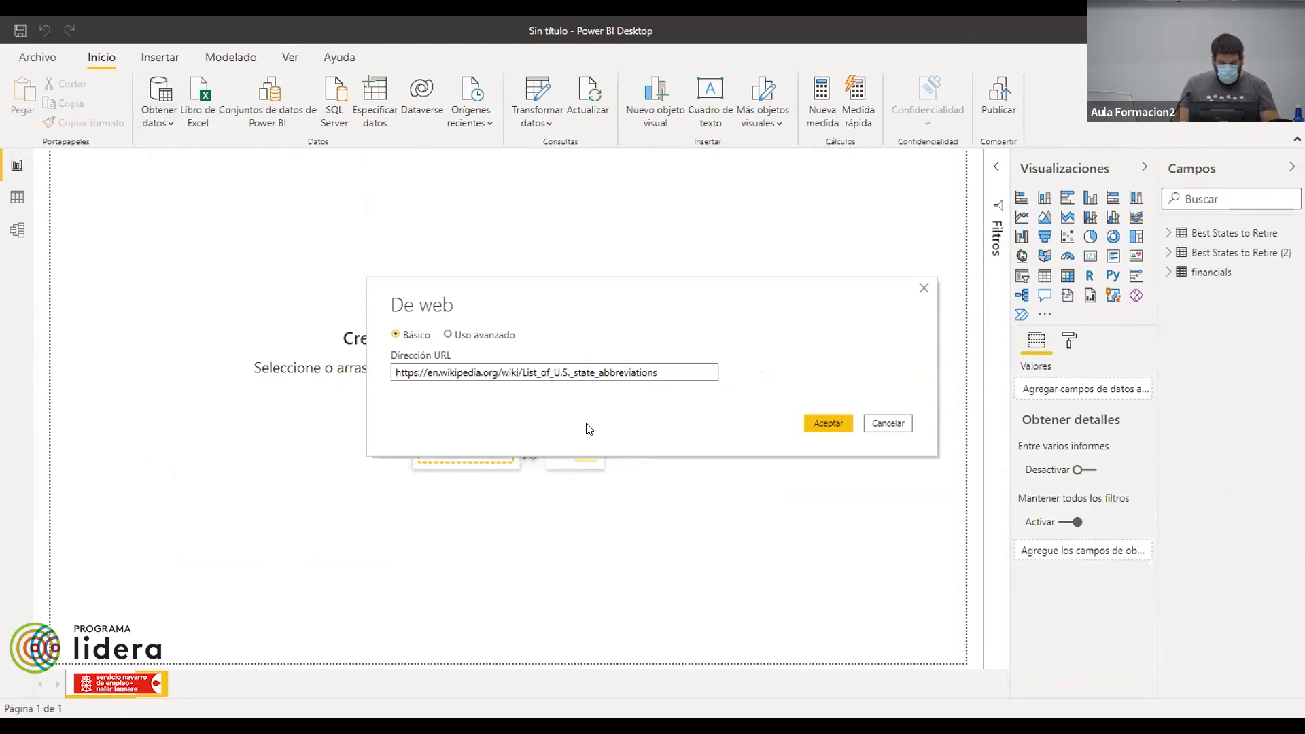
left_click(826, 424)
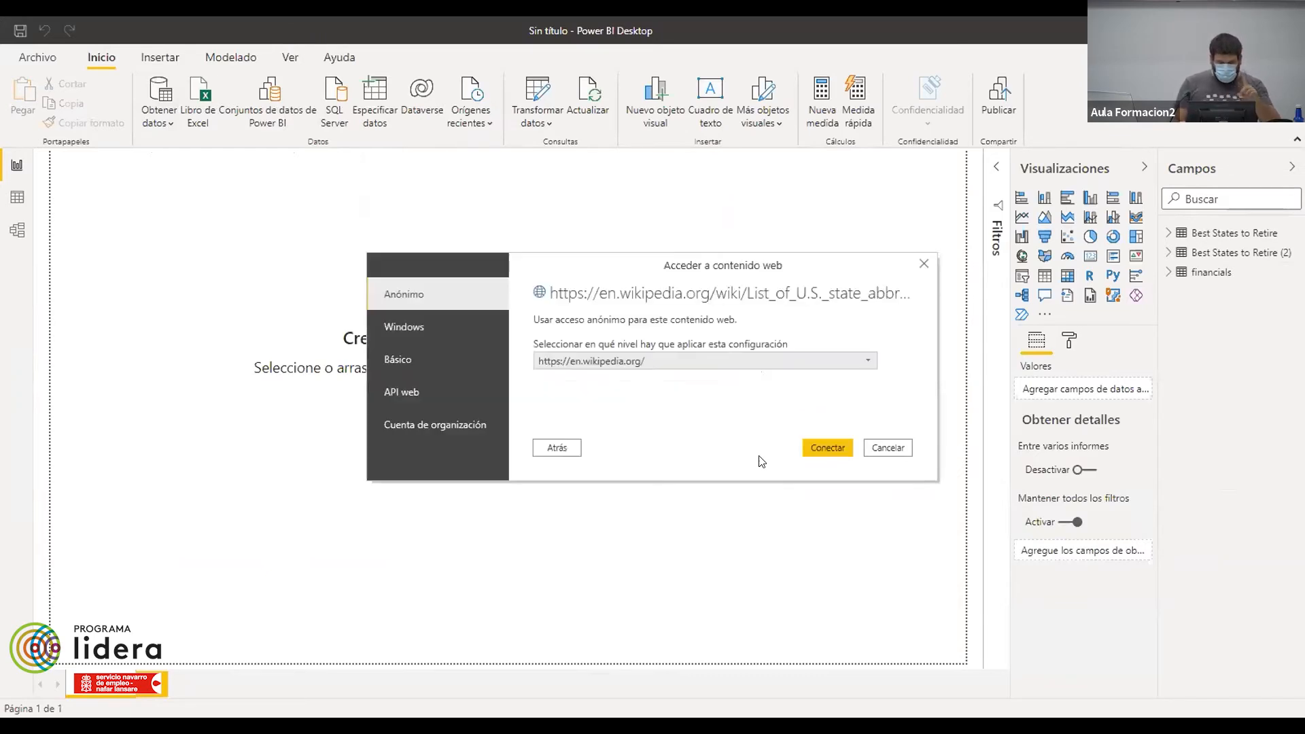
left_click(827, 446)
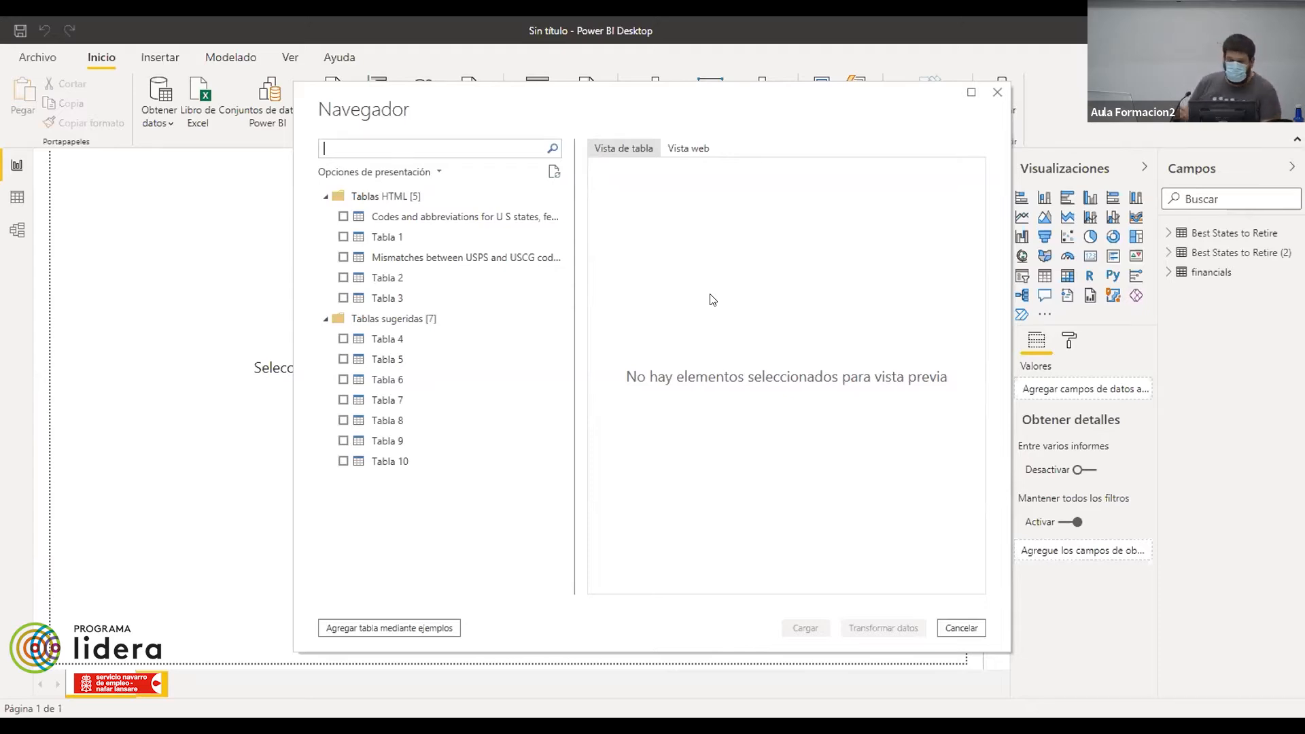
left_click(998, 93)
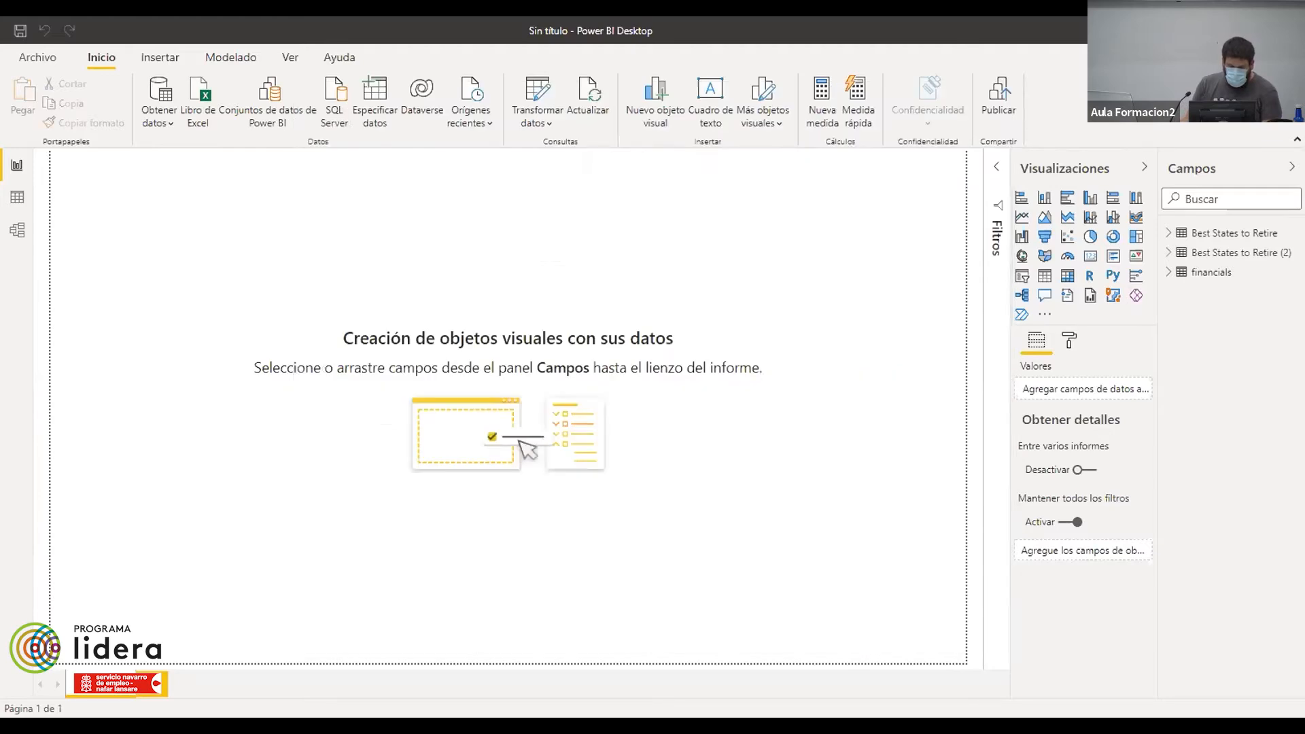
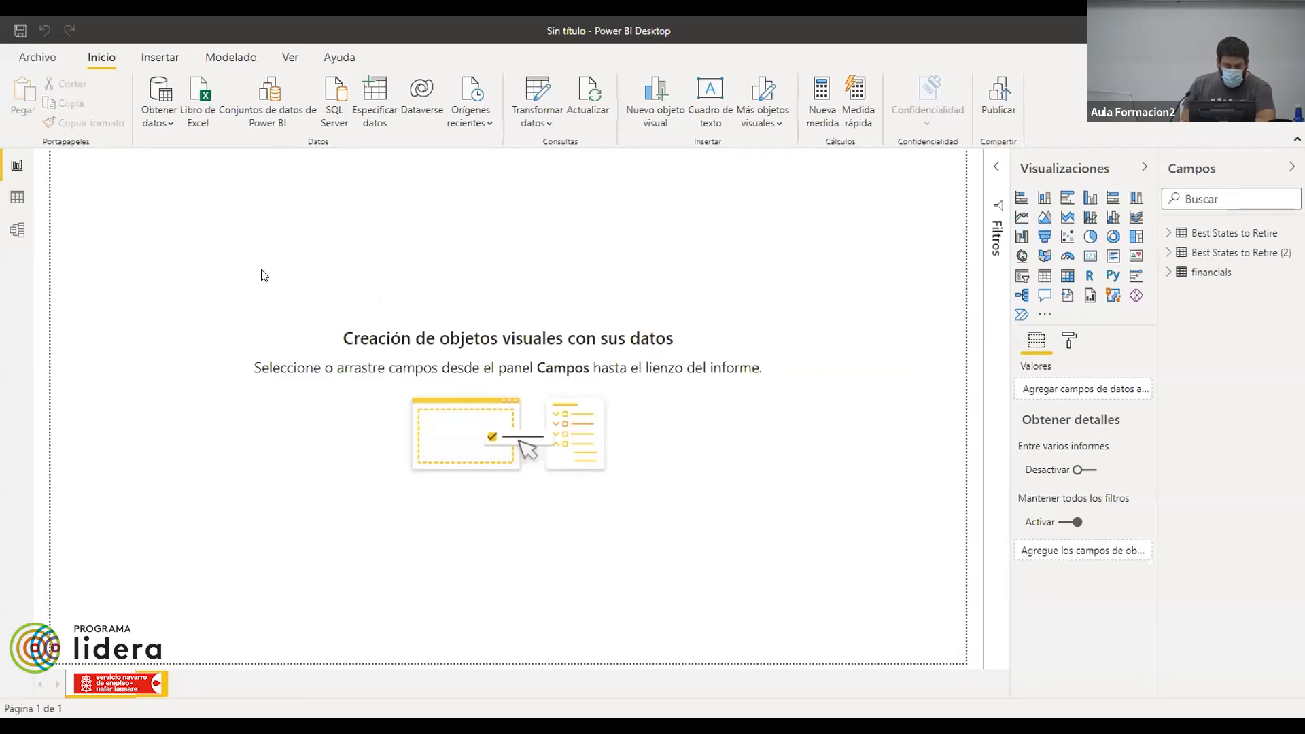
left_click(158, 101)
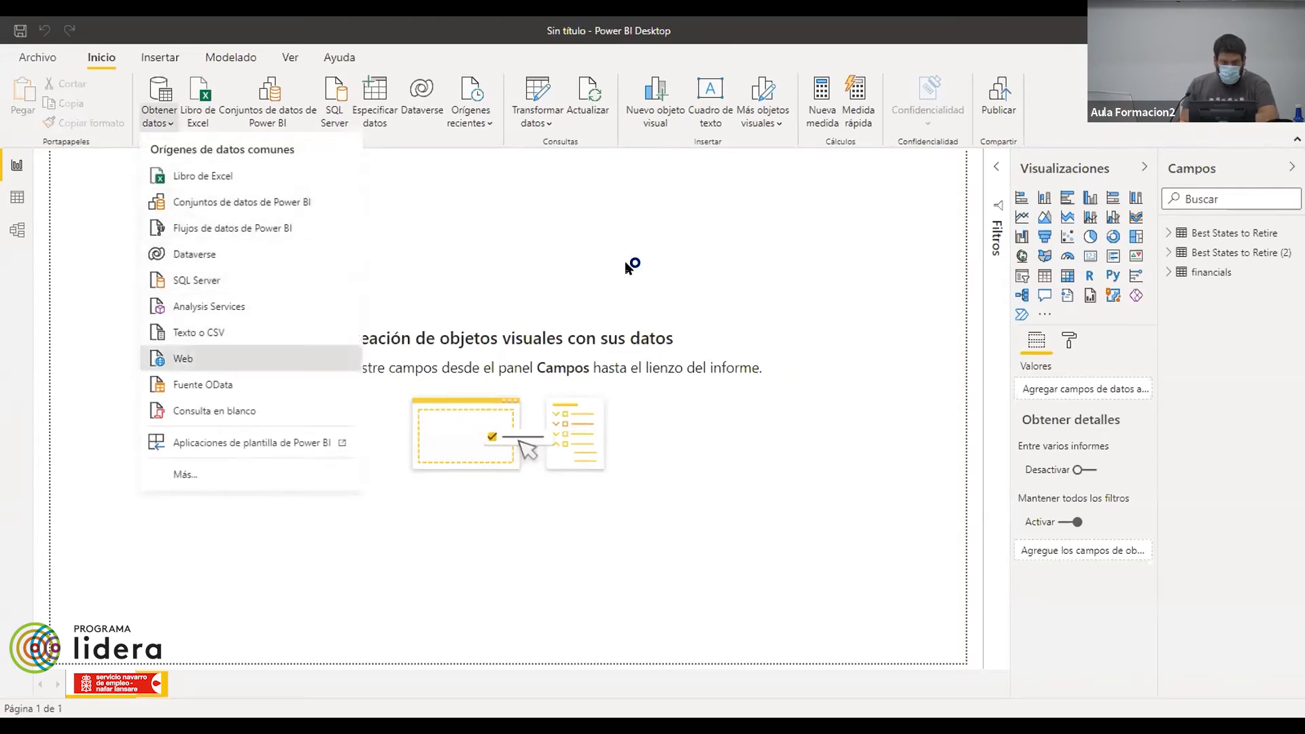
left_click(663, 250)
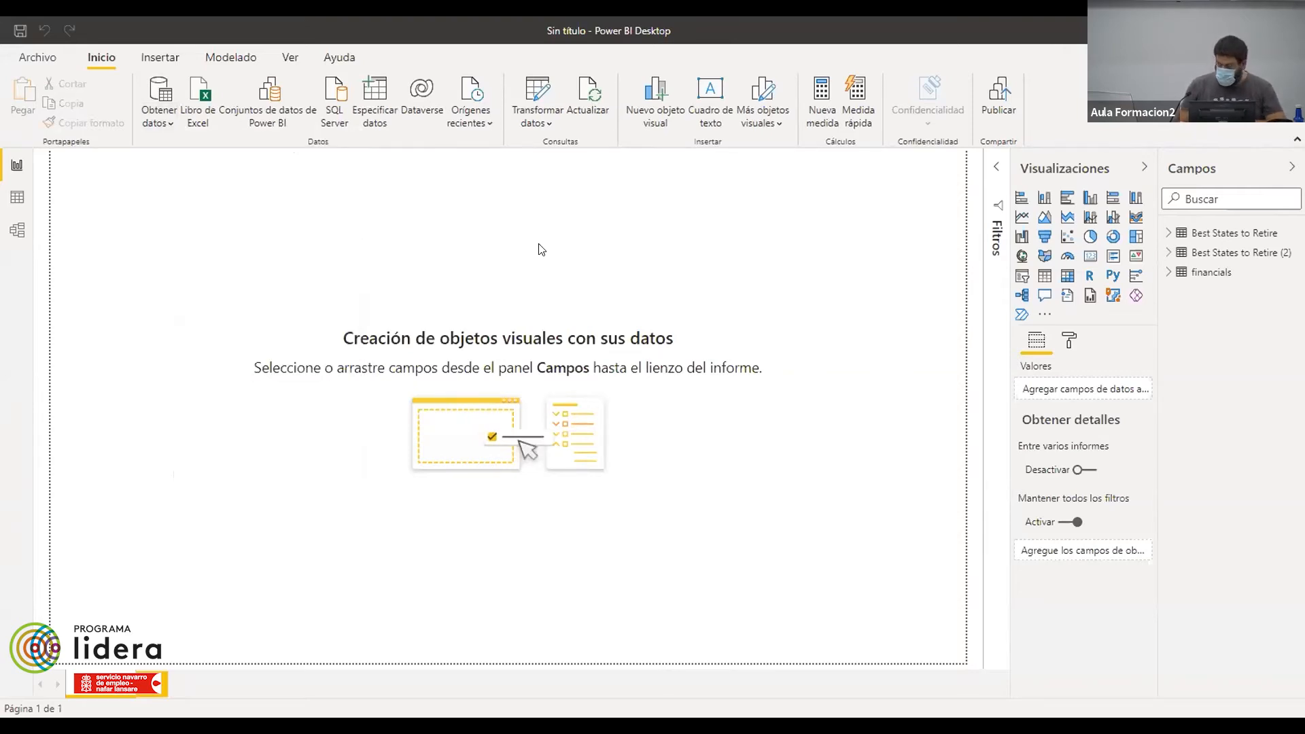
type("https://en.wikipedia.org/wiki/List_of_U.S._state_abbreviations")
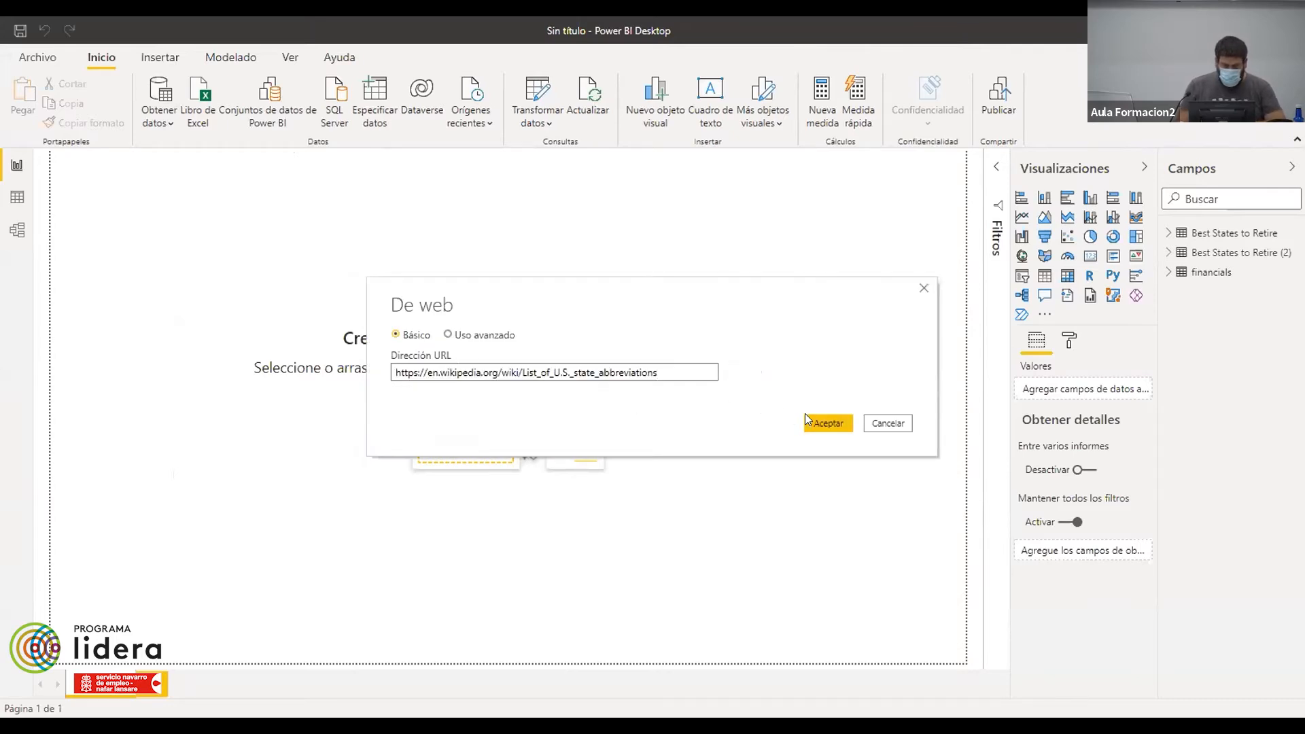
key("Return")
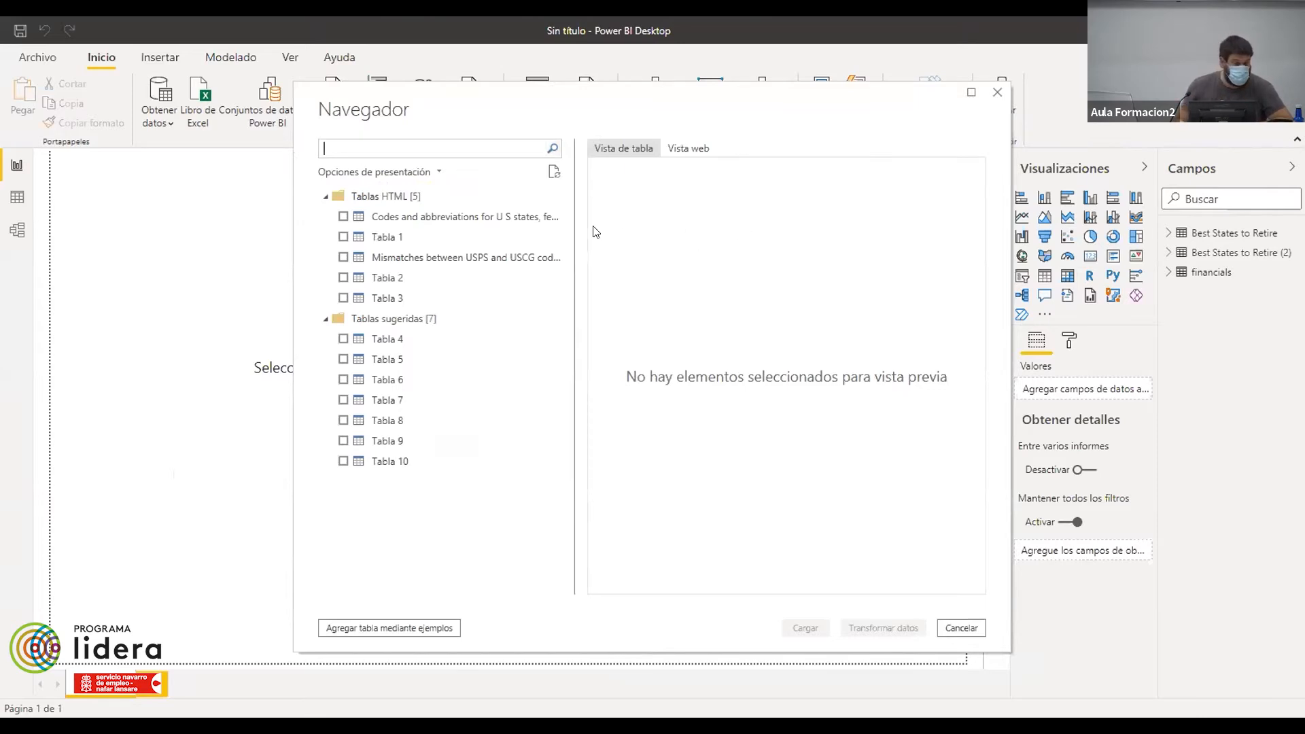
left_click(389, 340)
left_click(443, 367)
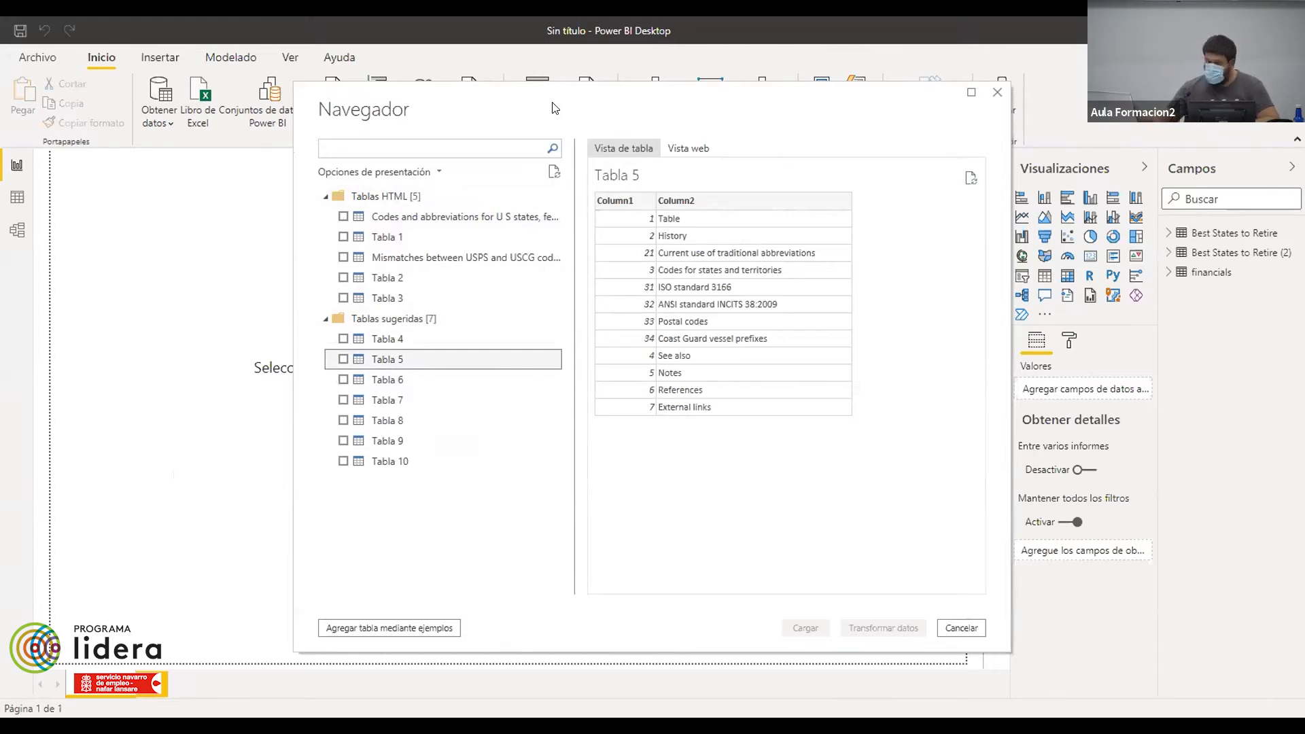
left_click(418, 216)
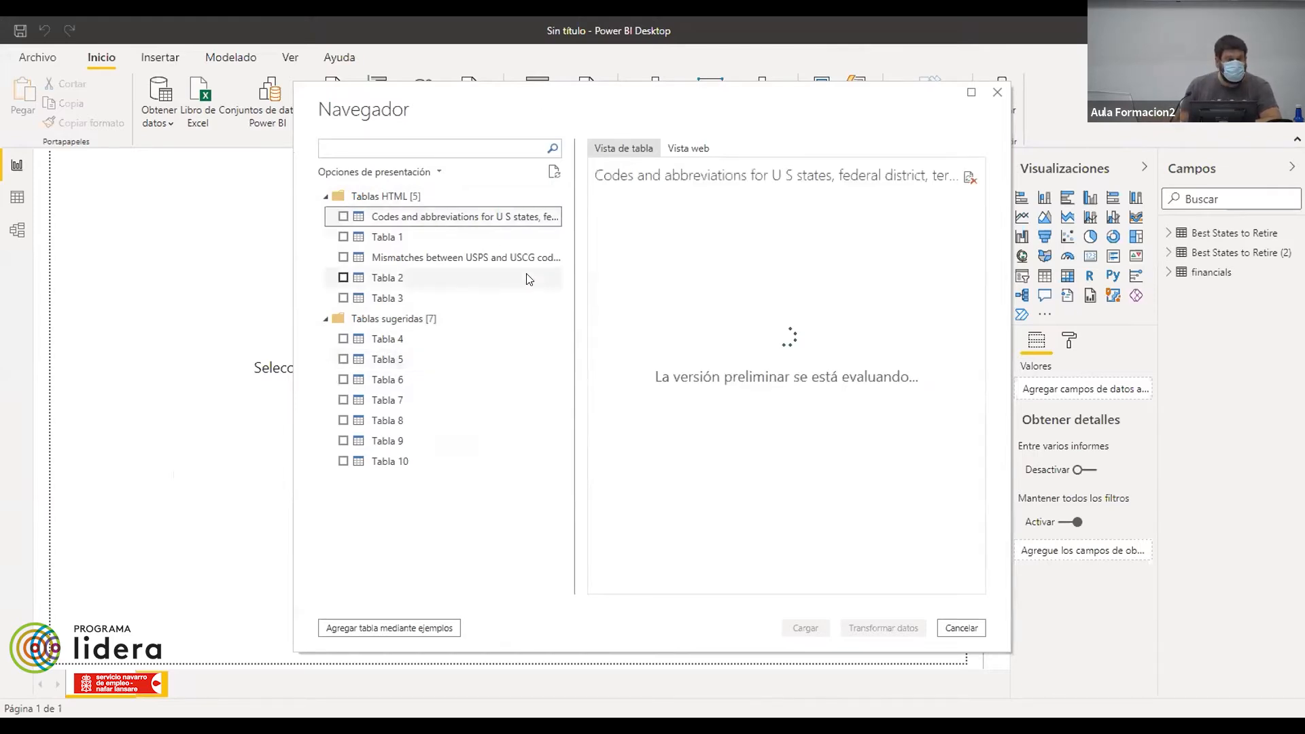
left_click(343, 216)
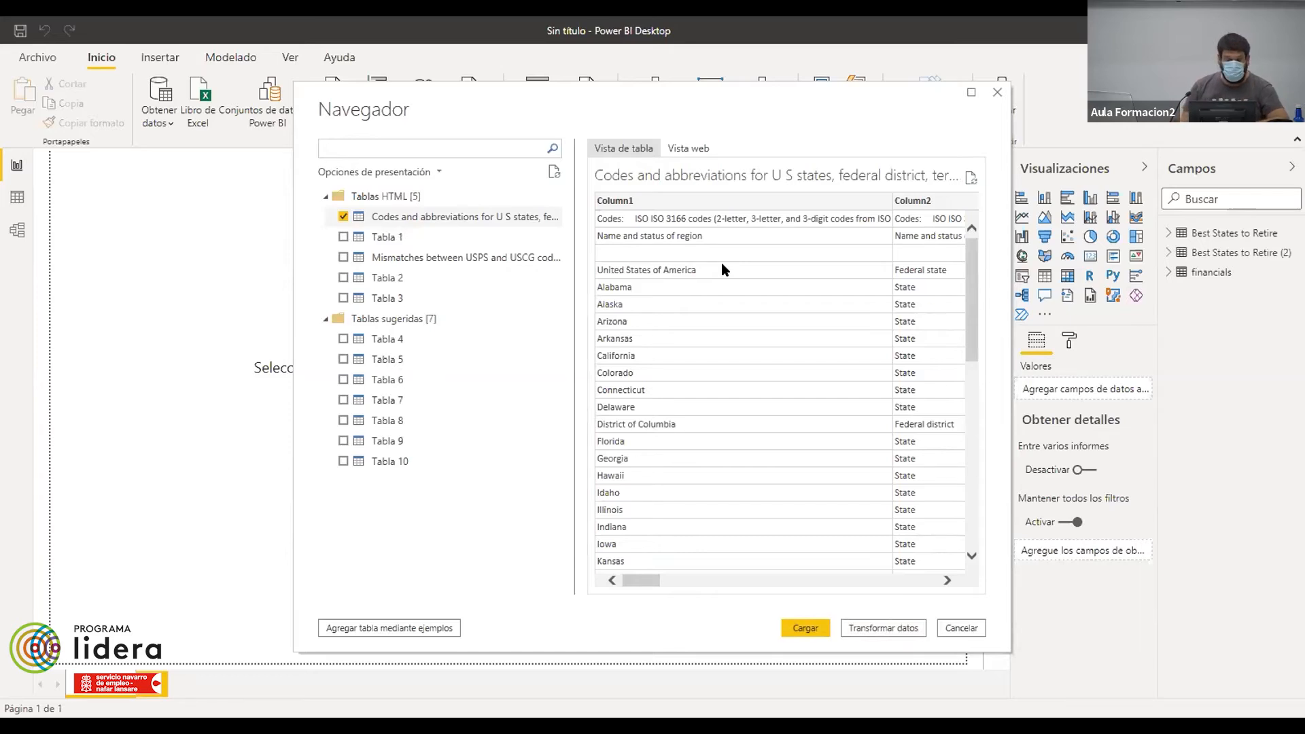
left_click(903, 634)
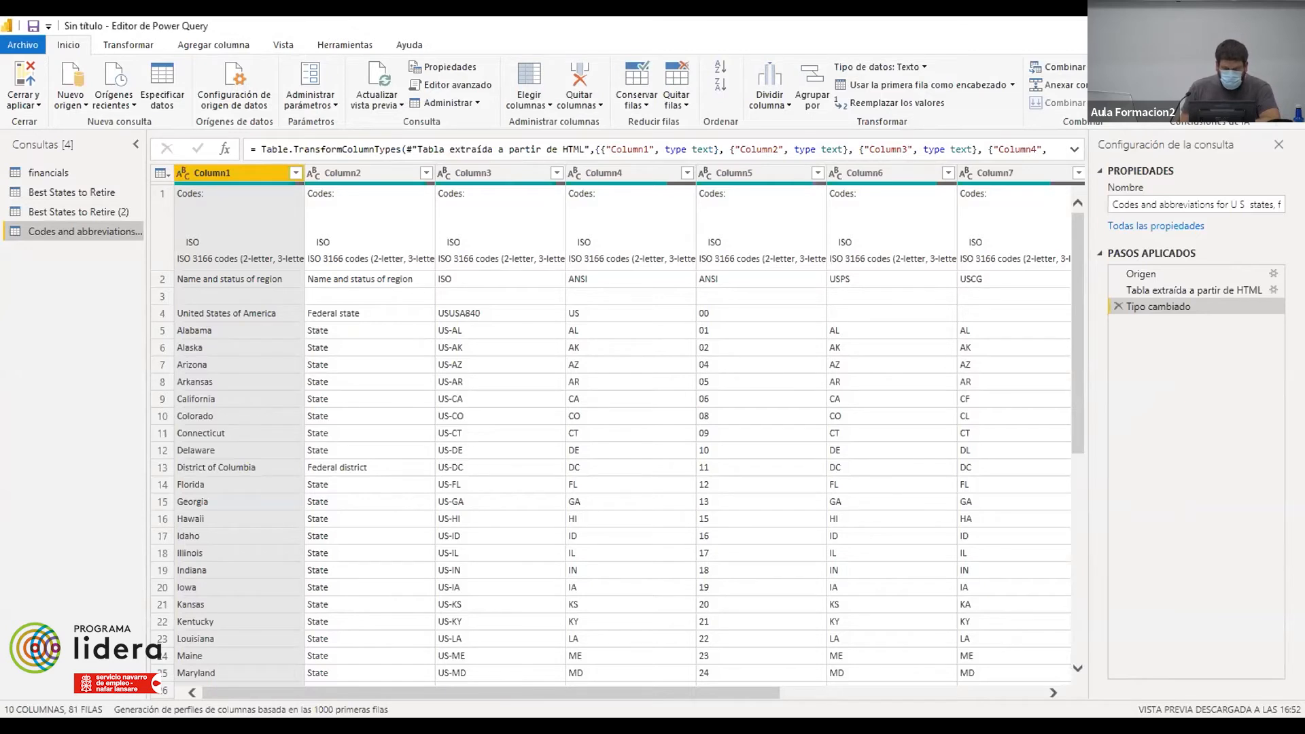
- Examine the relationships between the imported tables in the report's model view
left_click(1258, 26)
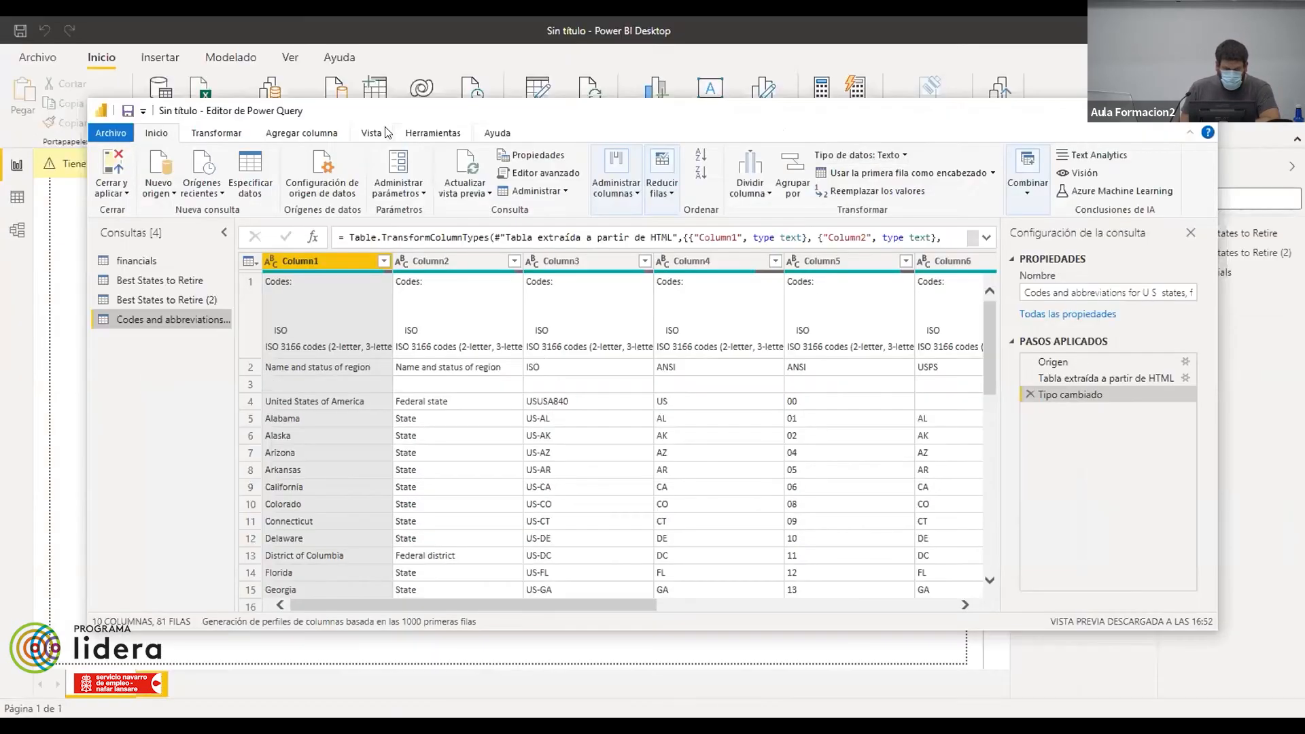
left_click(17, 230)
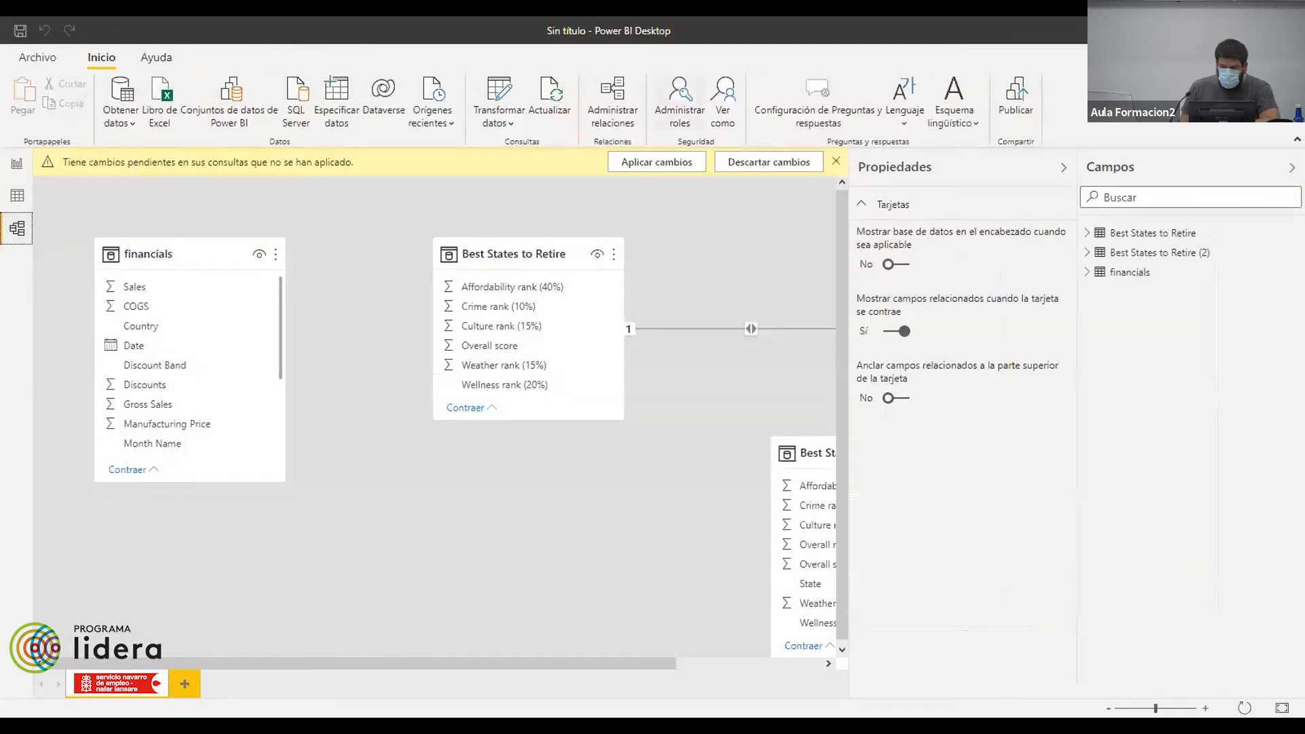
left_click(724, 397)
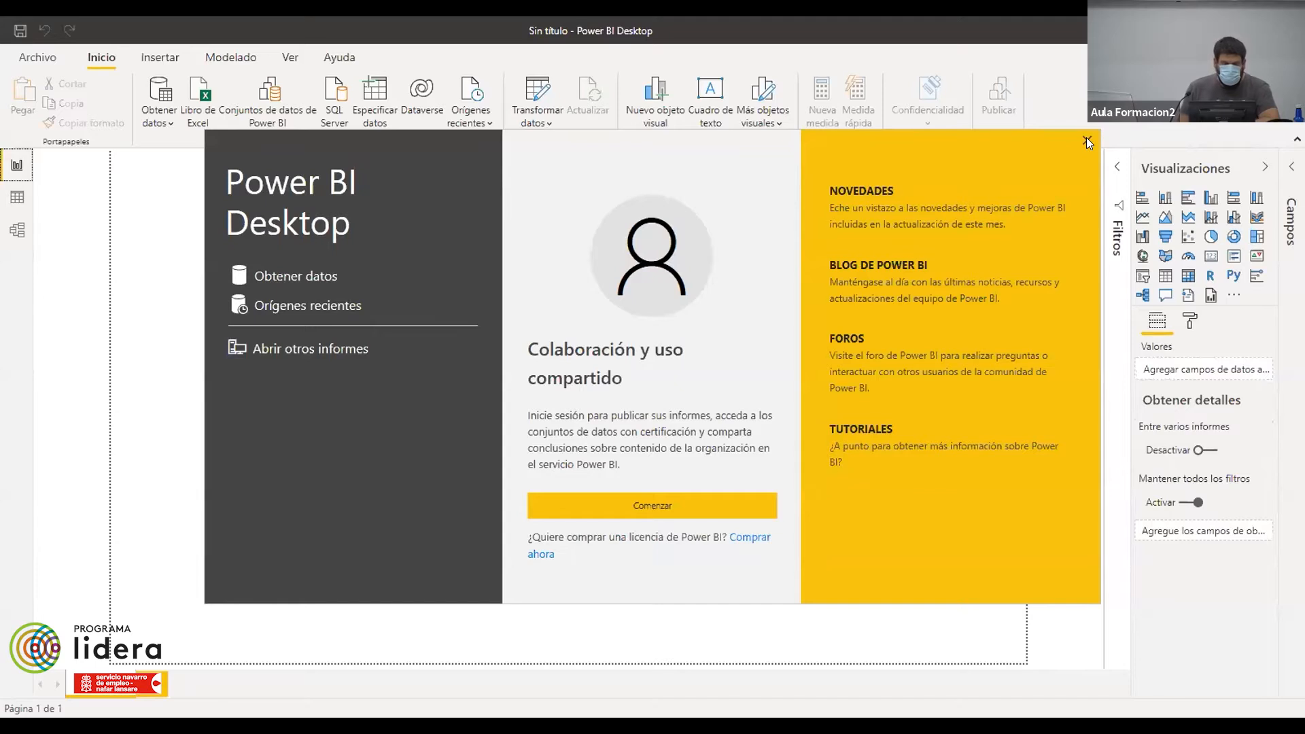
left_click(160, 120)
left_click(210, 362)
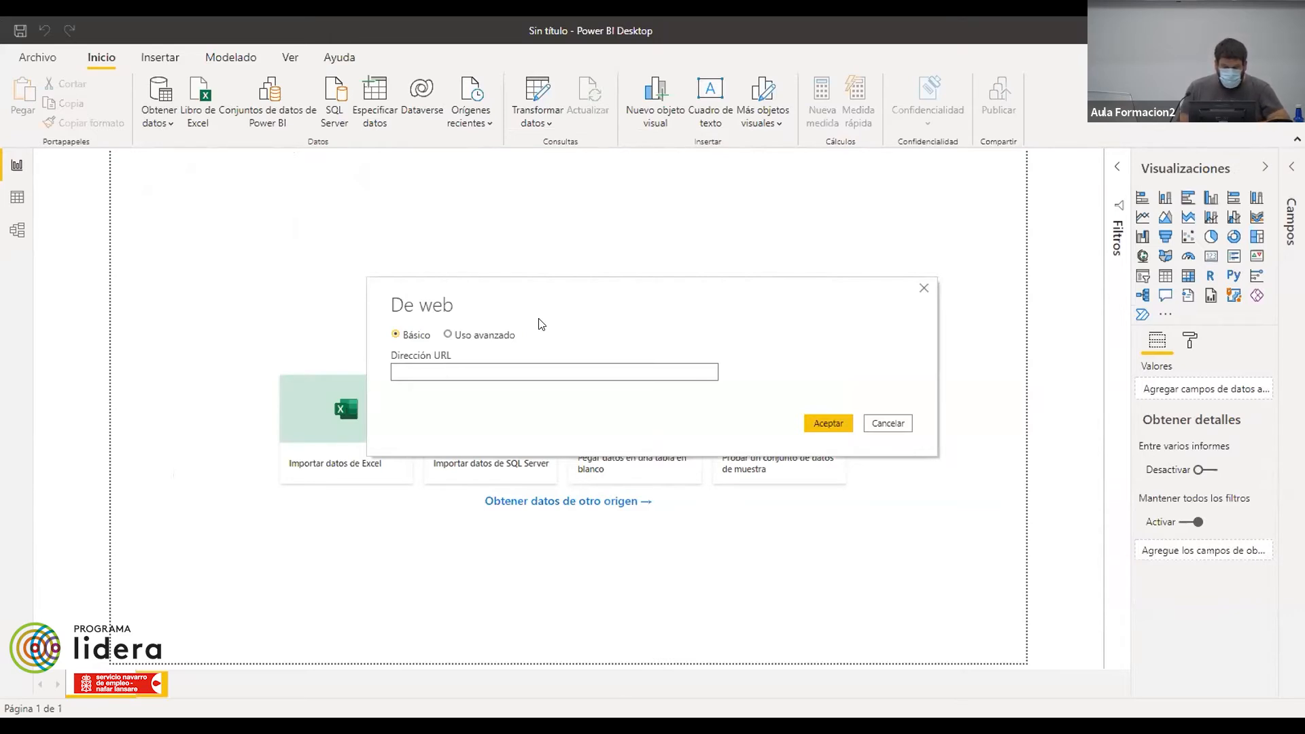
type("https://www.bankrate.com/retirement/best-and-worst-states-for-retirement/")
left_click(828, 421)
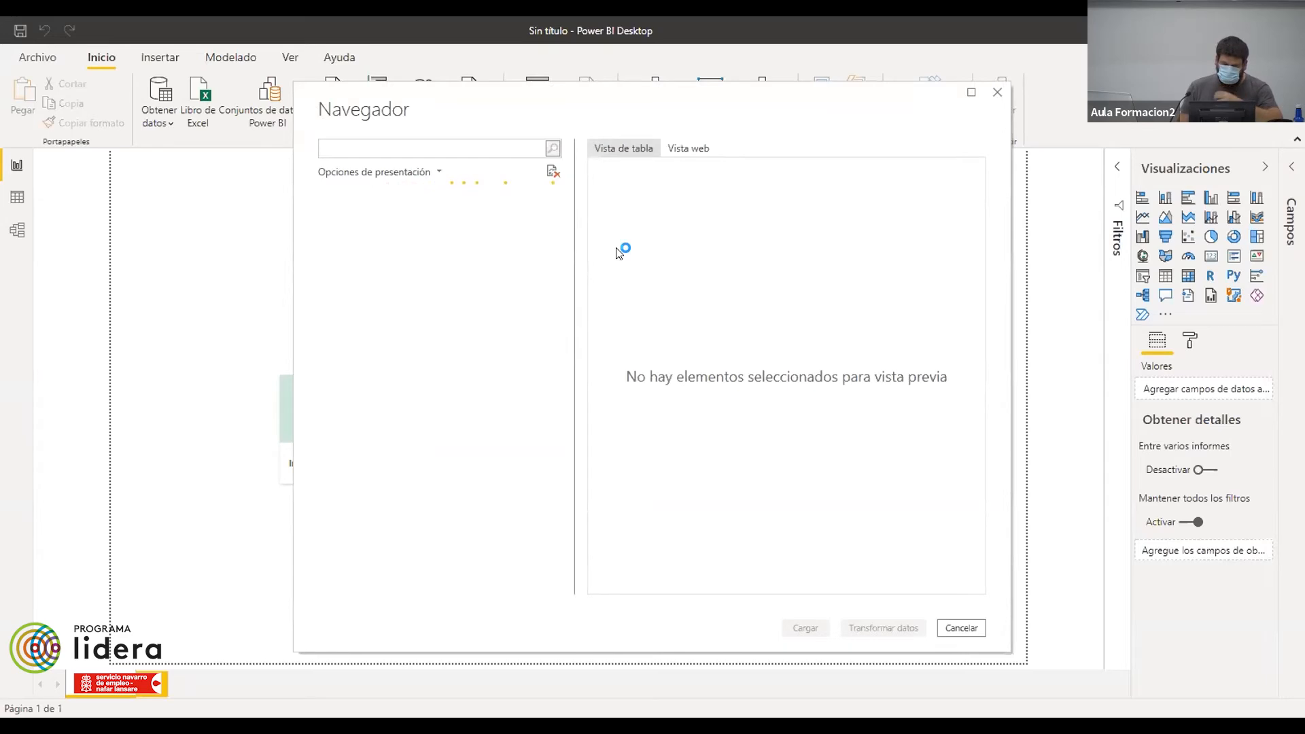
left_click(343, 217)
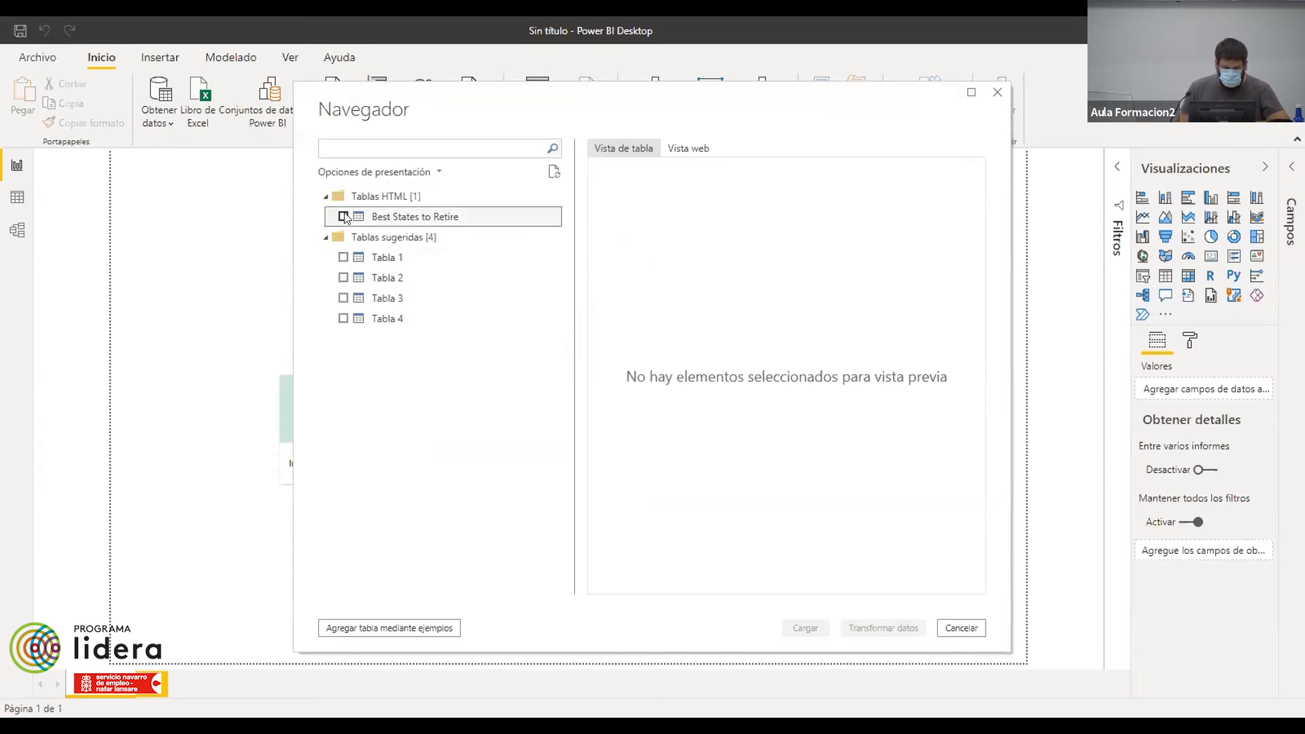
left_click(809, 626)
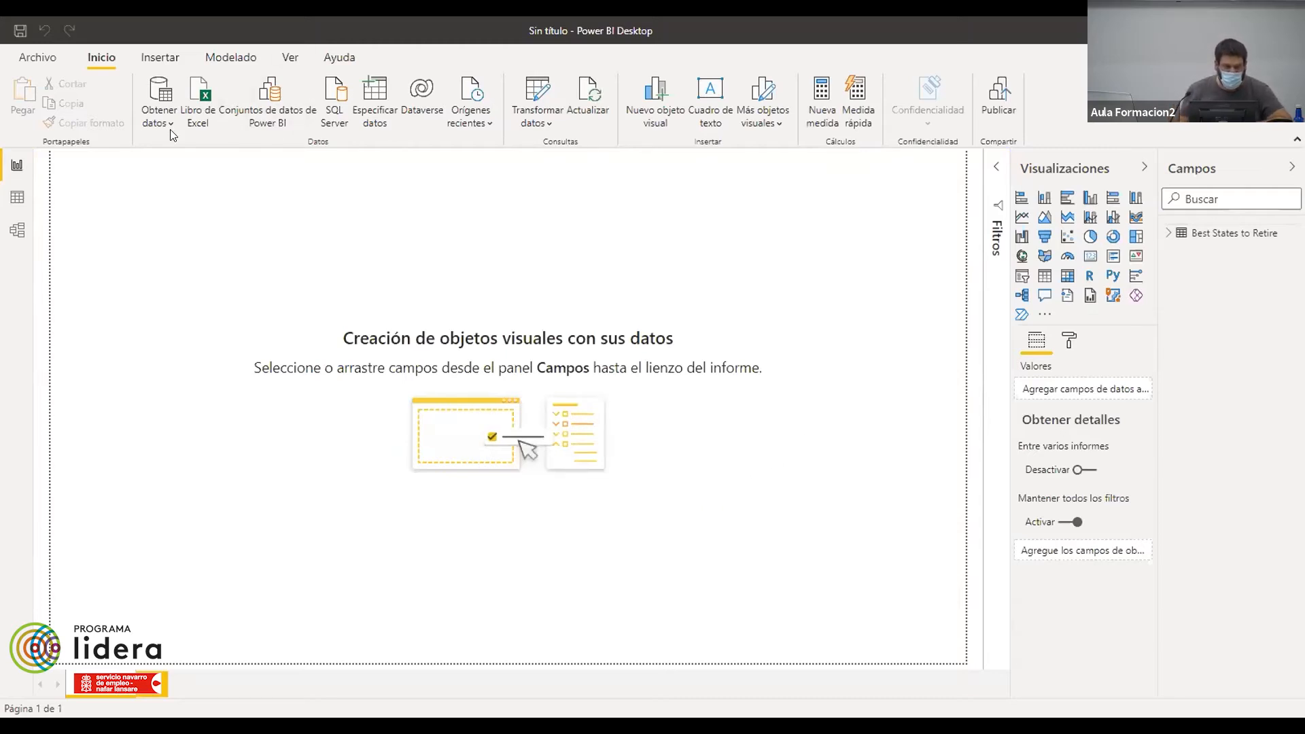
left_click(159, 116)
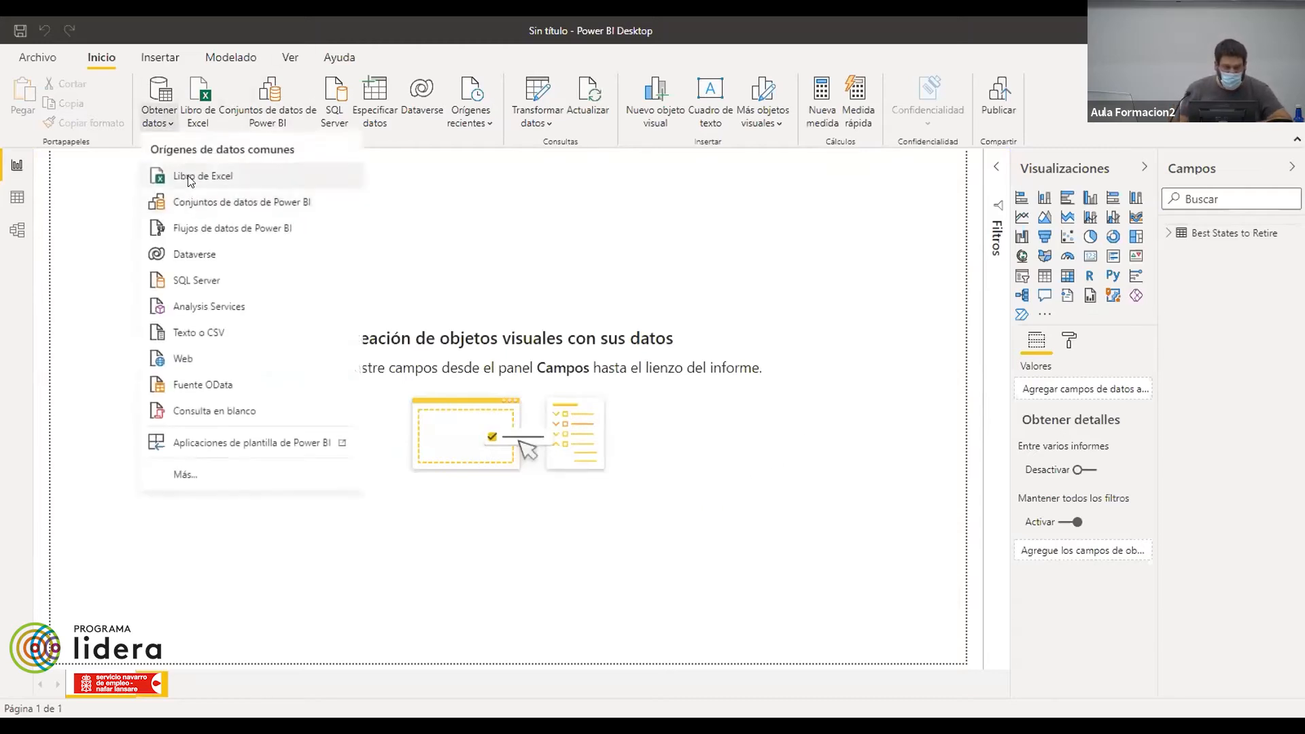
left_click(184, 359)
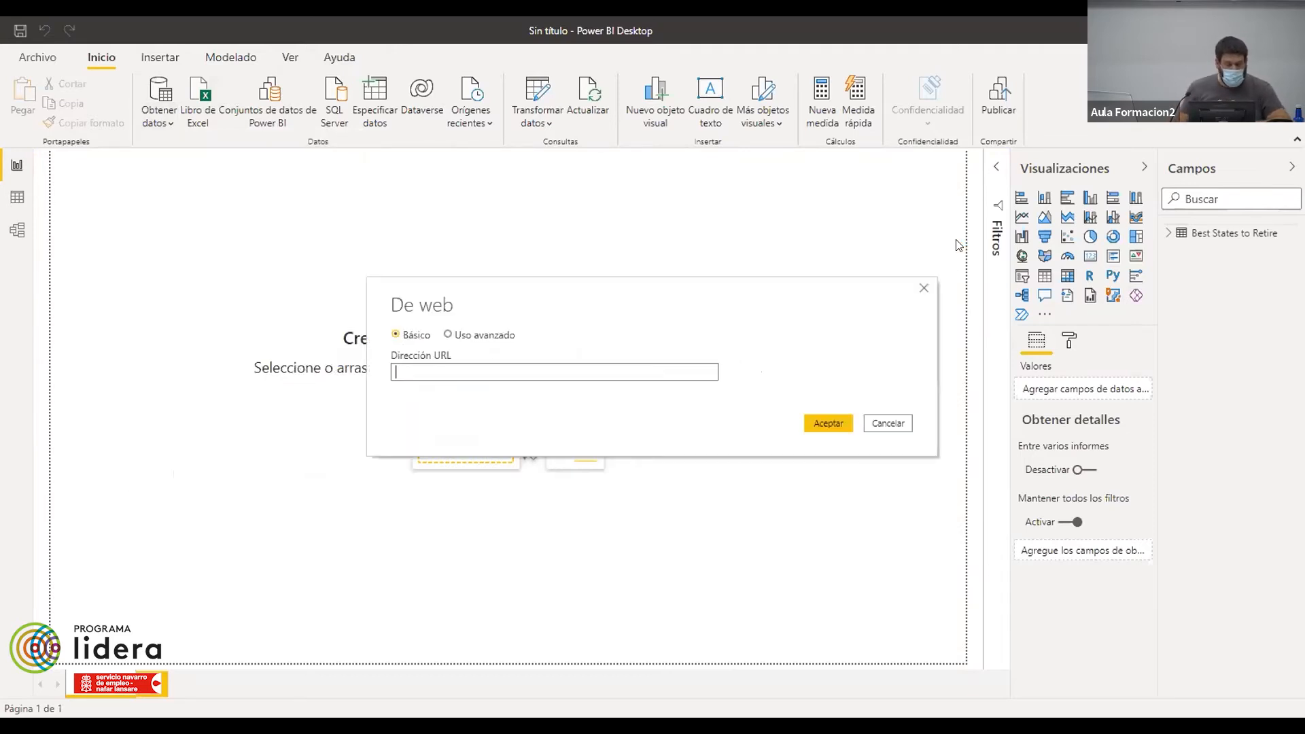
type("https://en.wikipedia.org/wiki/List_of_U.S._state_abbreviations")
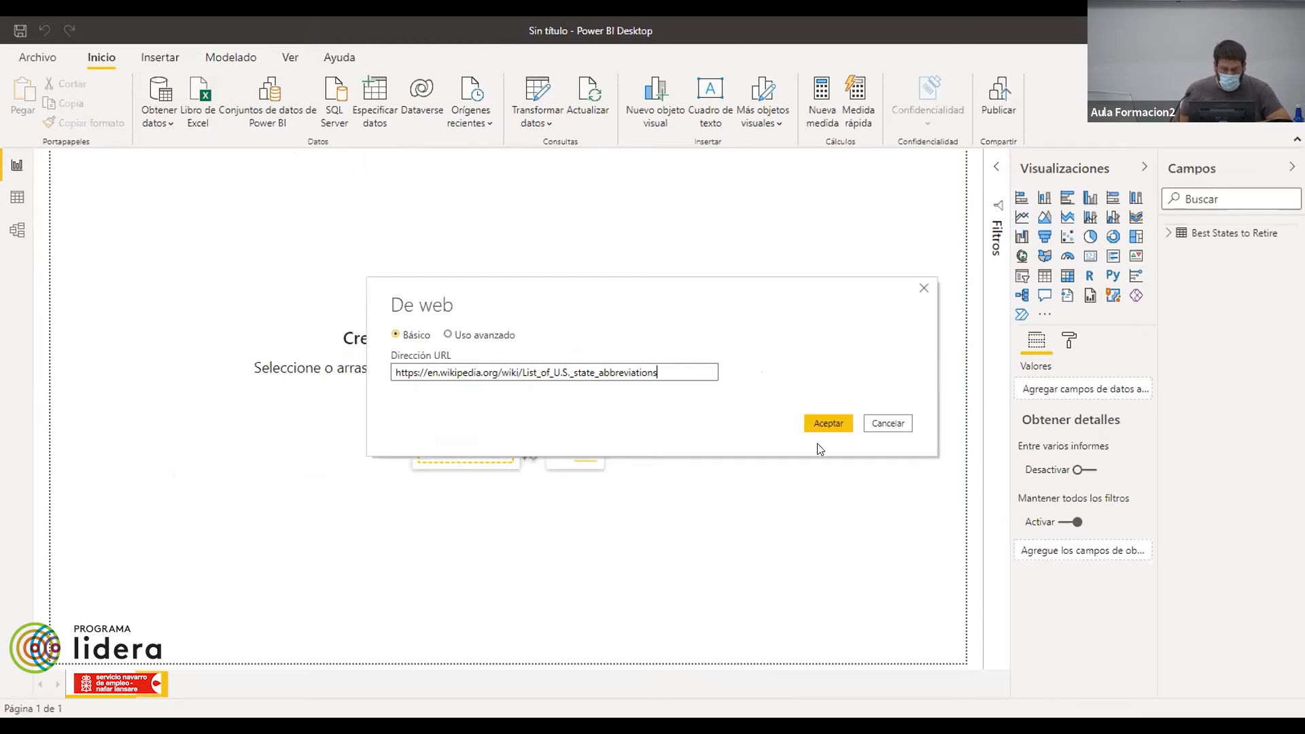
left_click(830, 426)
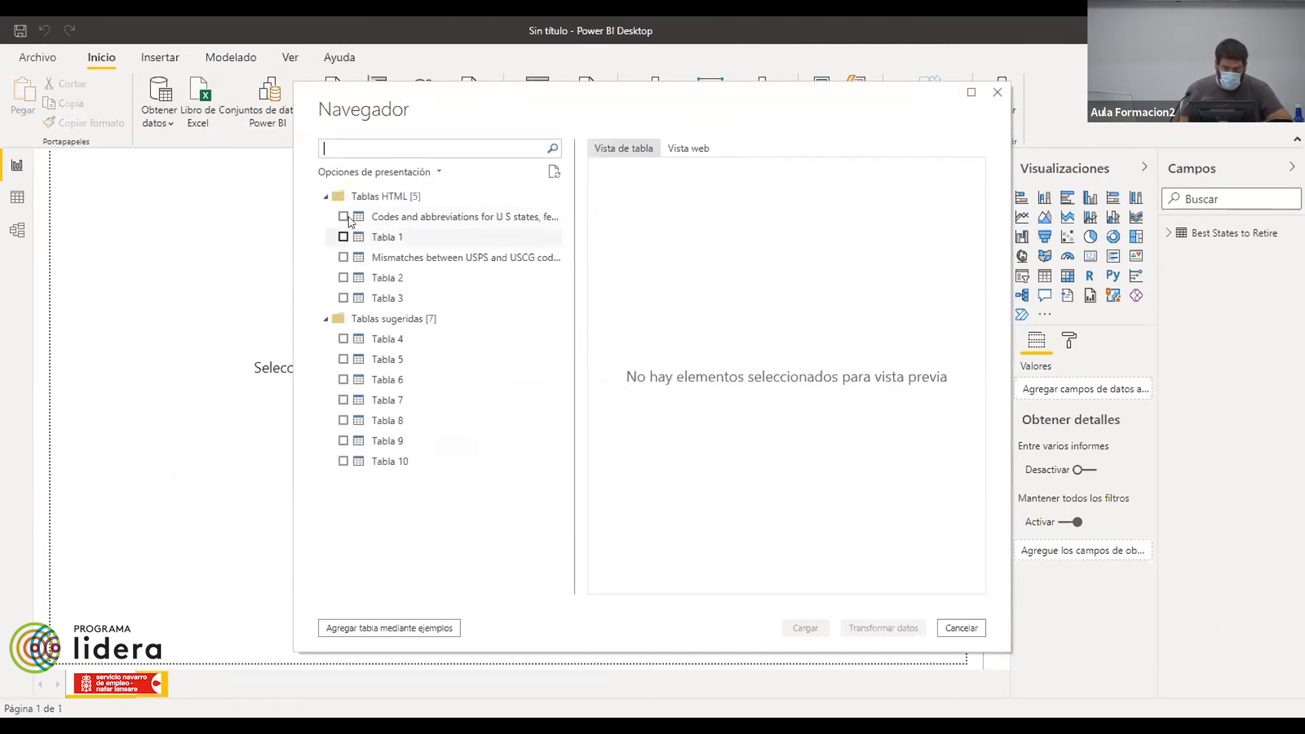
left_click(343, 218)
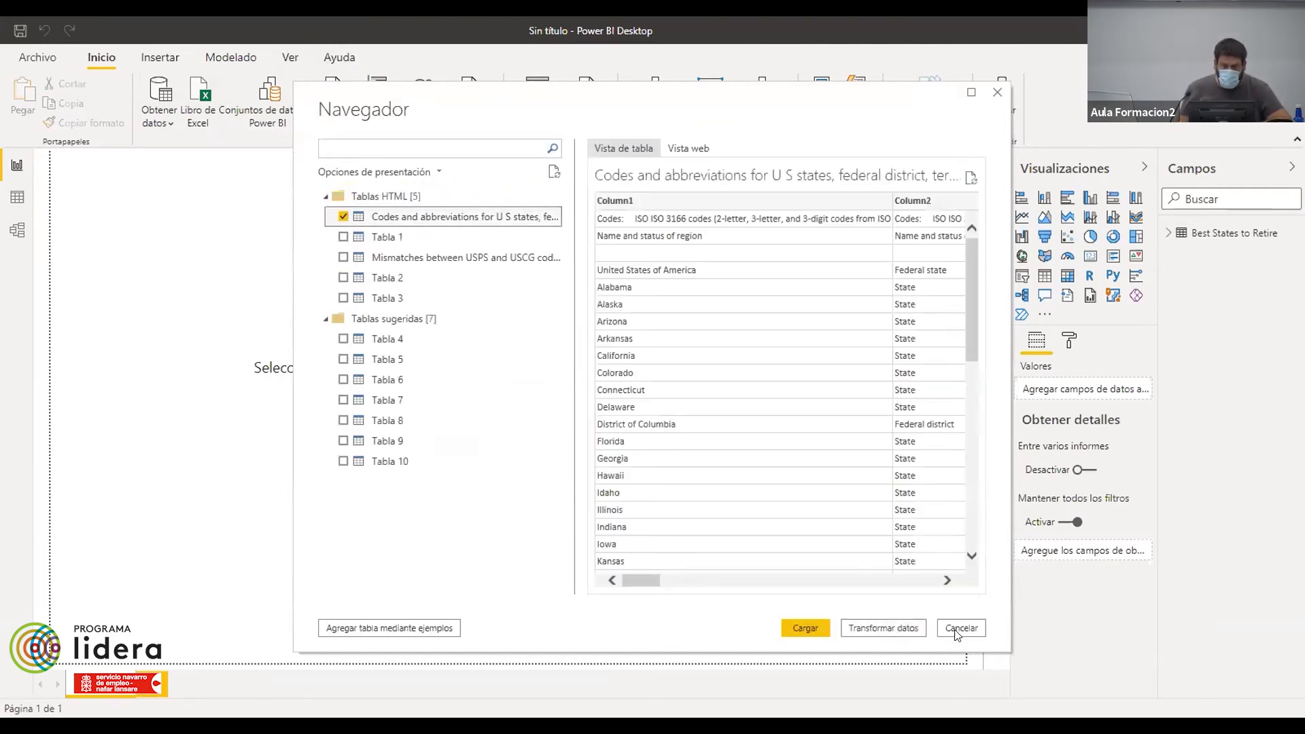
left_click(882, 627)
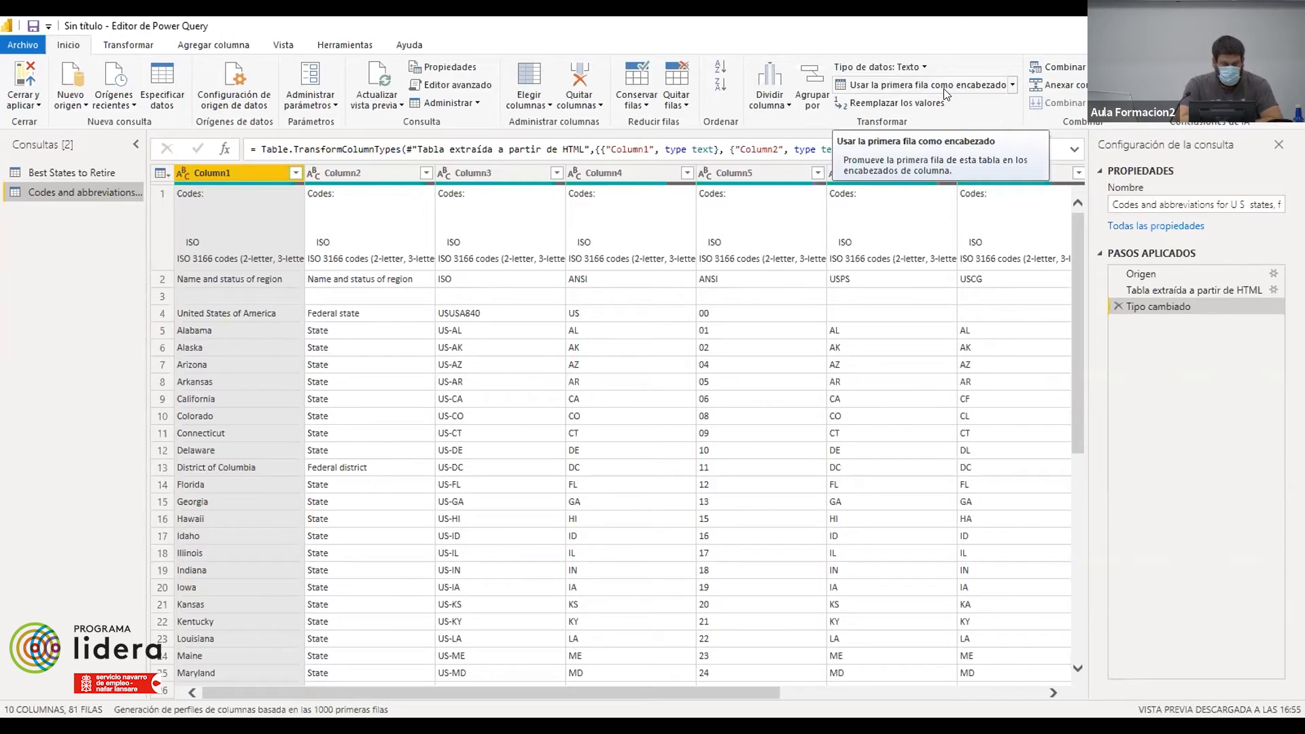
- Examine the cells of the first two rows across the columns of the Codes and abbreviations table
left_click(239, 238)
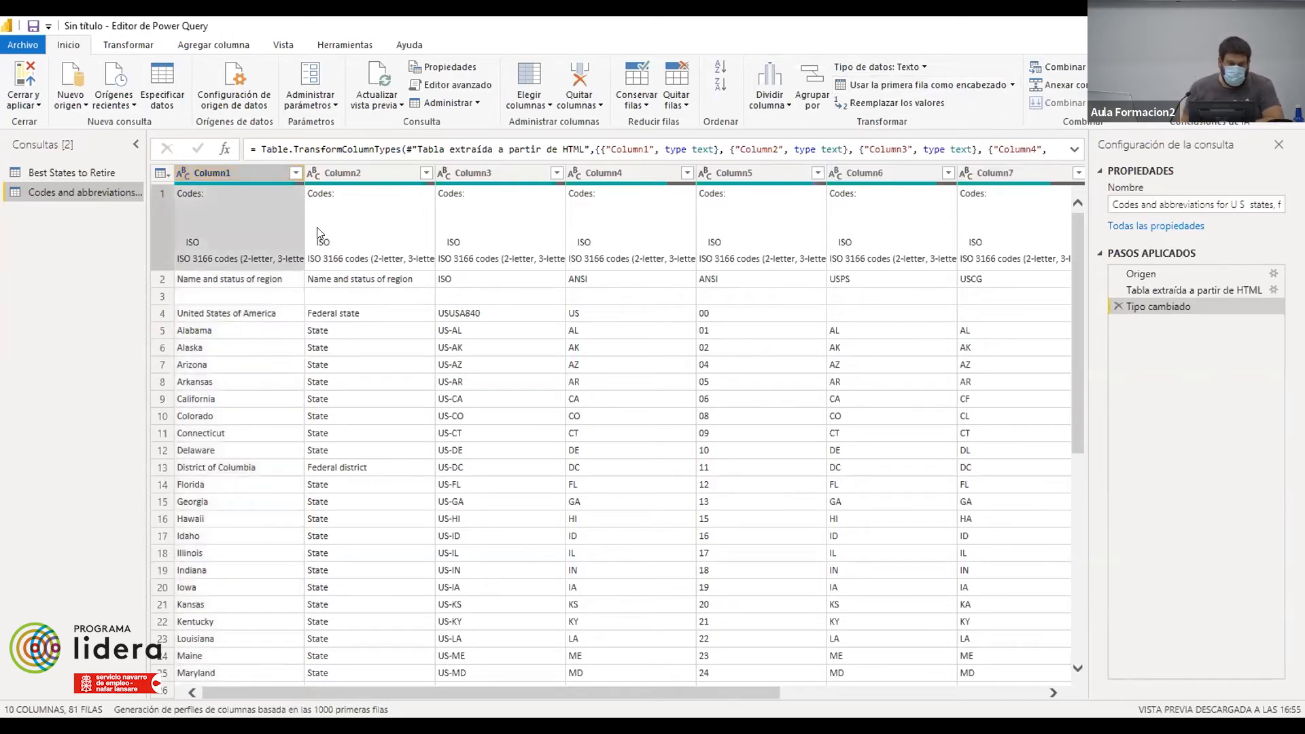
left_click(371, 221)
left_click(509, 214)
left_click(666, 220)
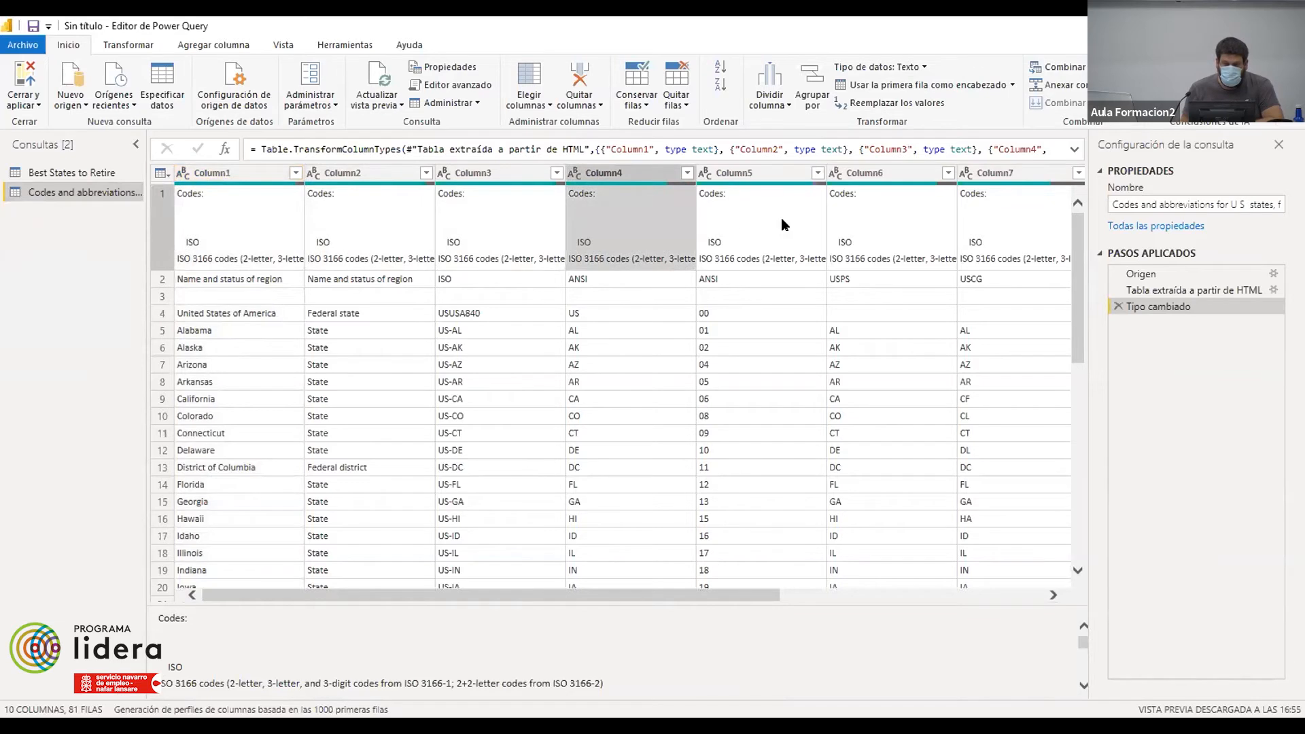
left_click(785, 225)
left_click(912, 227)
left_click(981, 233)
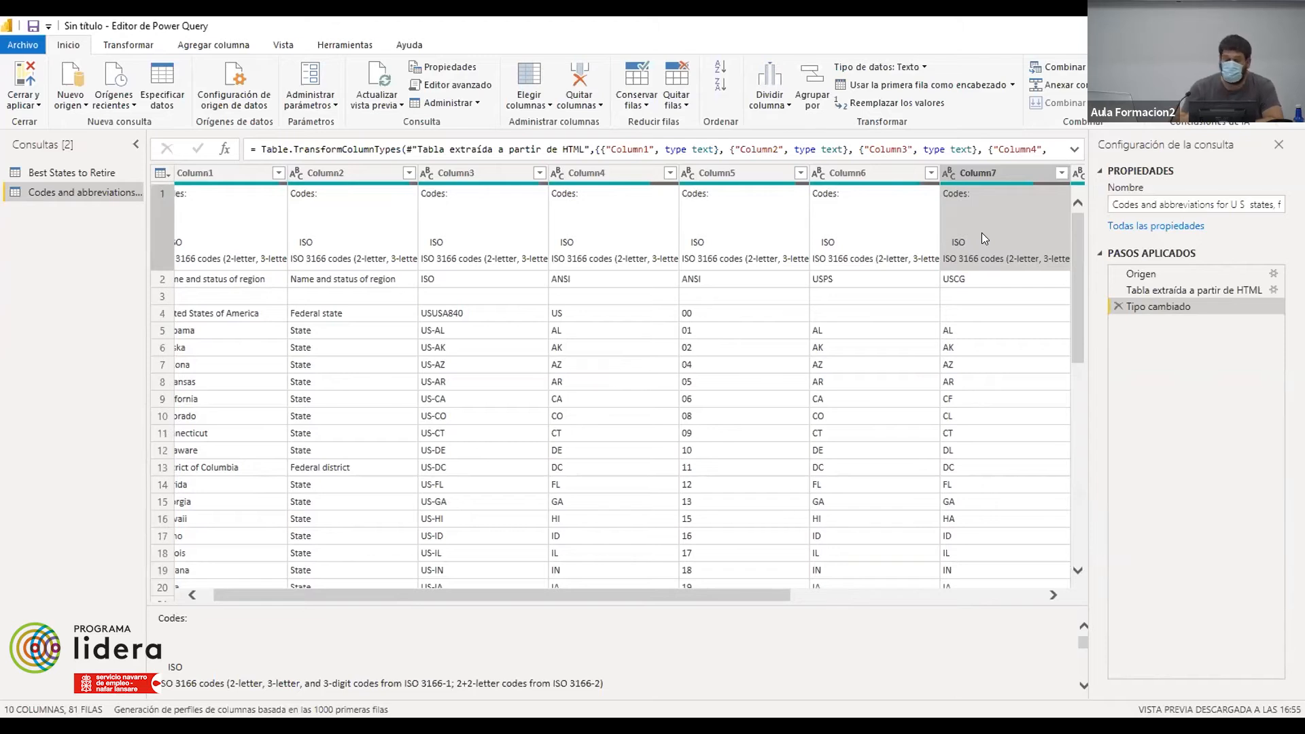
left_click(258, 280)
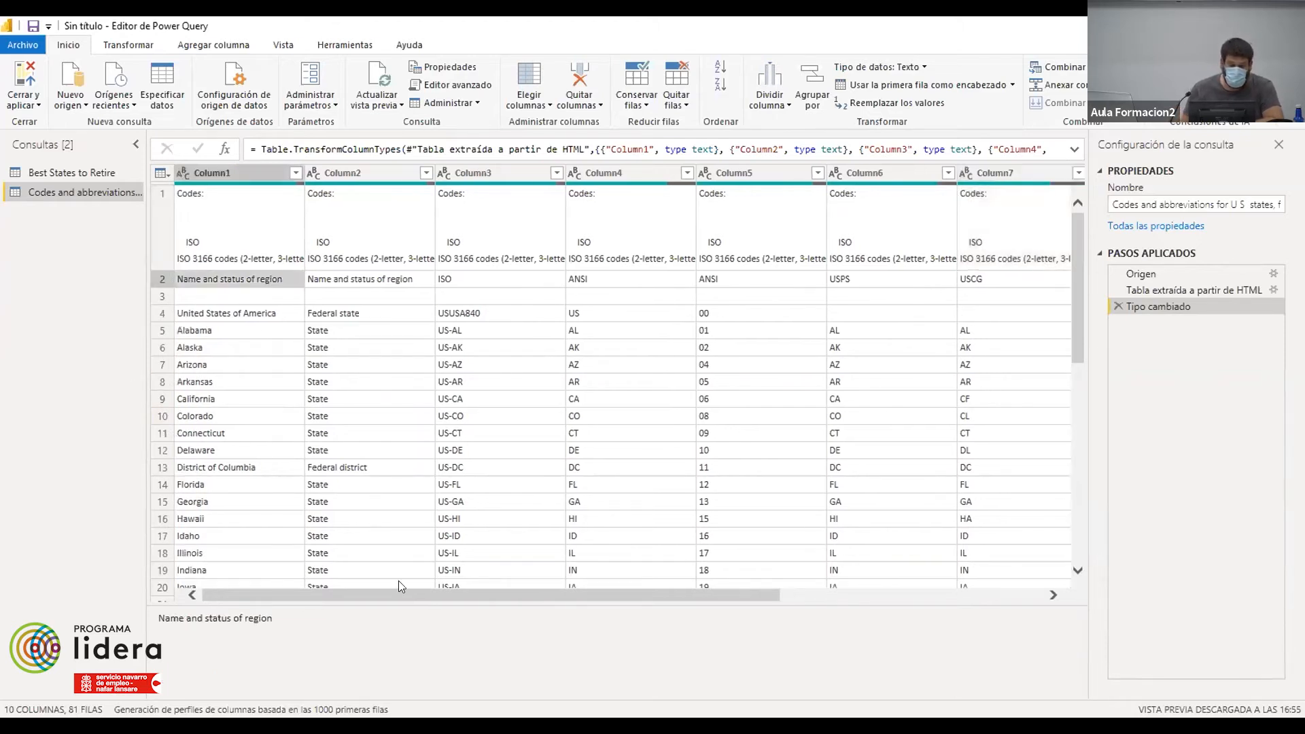
left_click(386, 280)
left_click(459, 280)
left_click(586, 285)
left_click(707, 284)
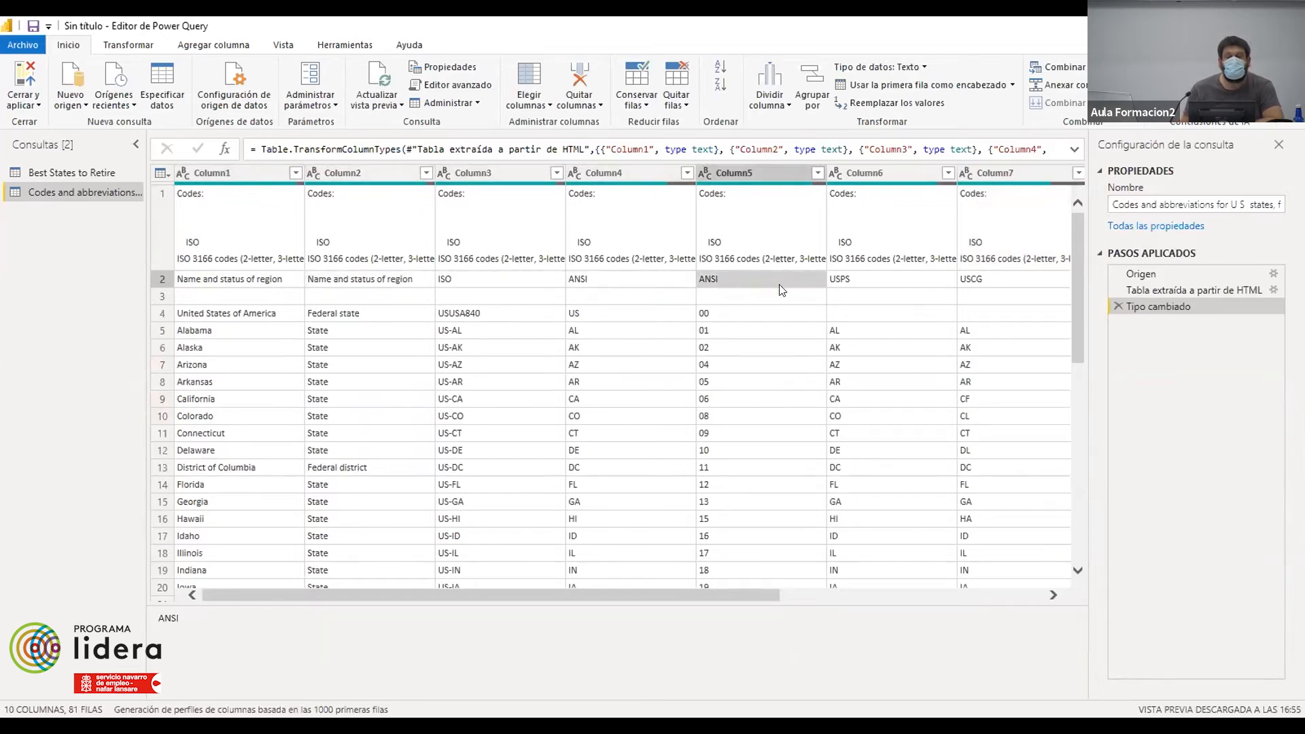
left_click(857, 282)
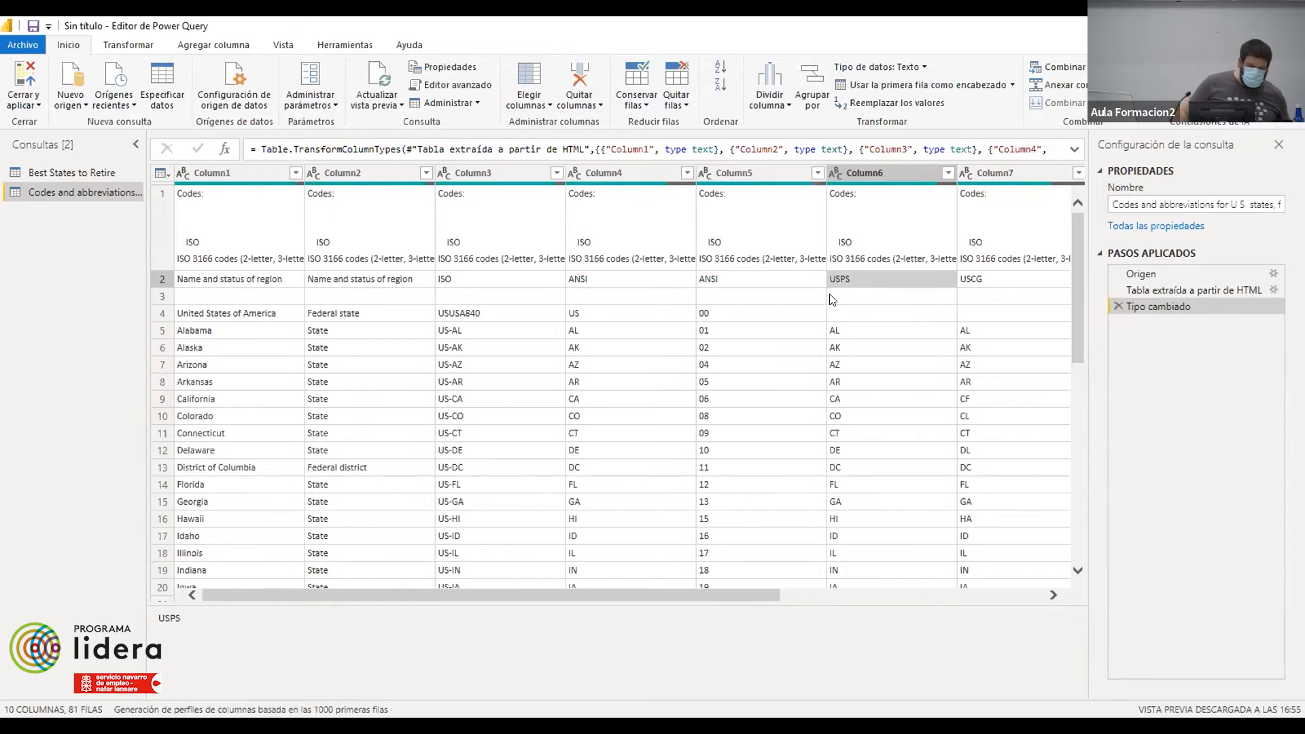
- Remove the top 1 row of the Codes and abbreviations table and use the resulting first row as headers
left_click(223, 250)
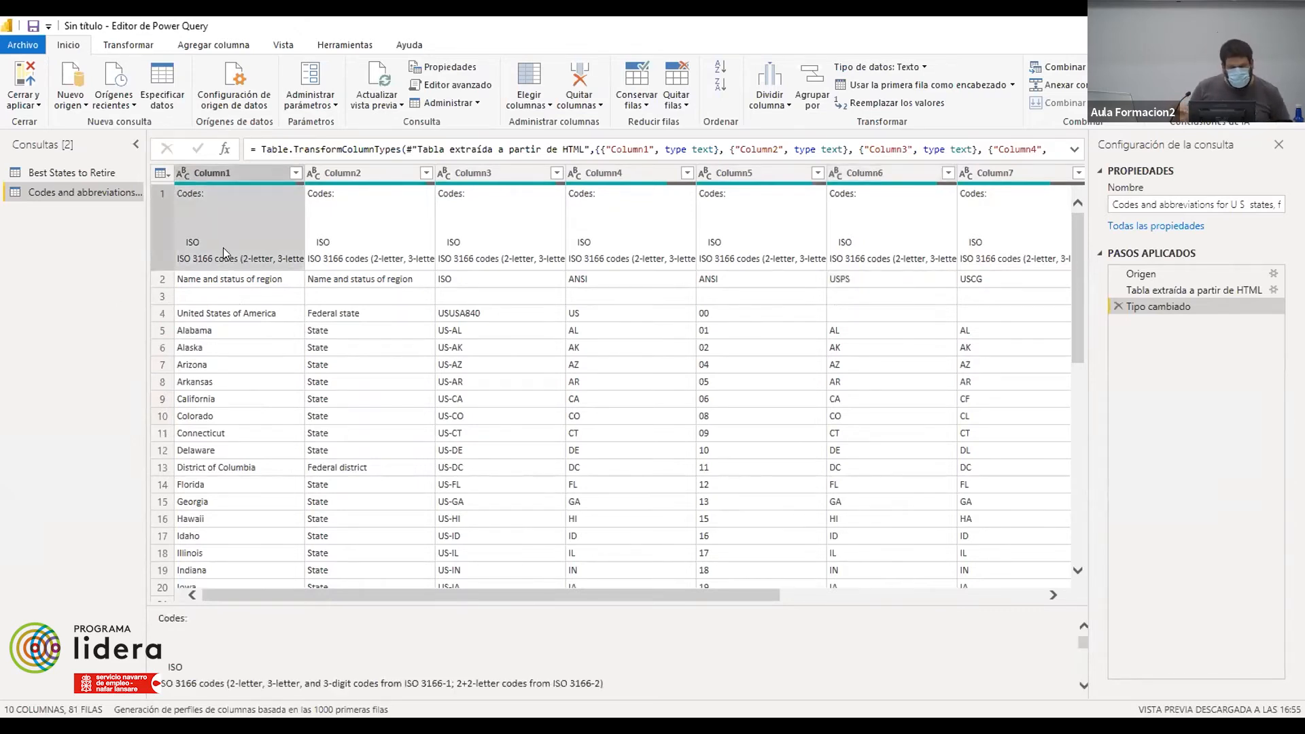
left_click(686, 103)
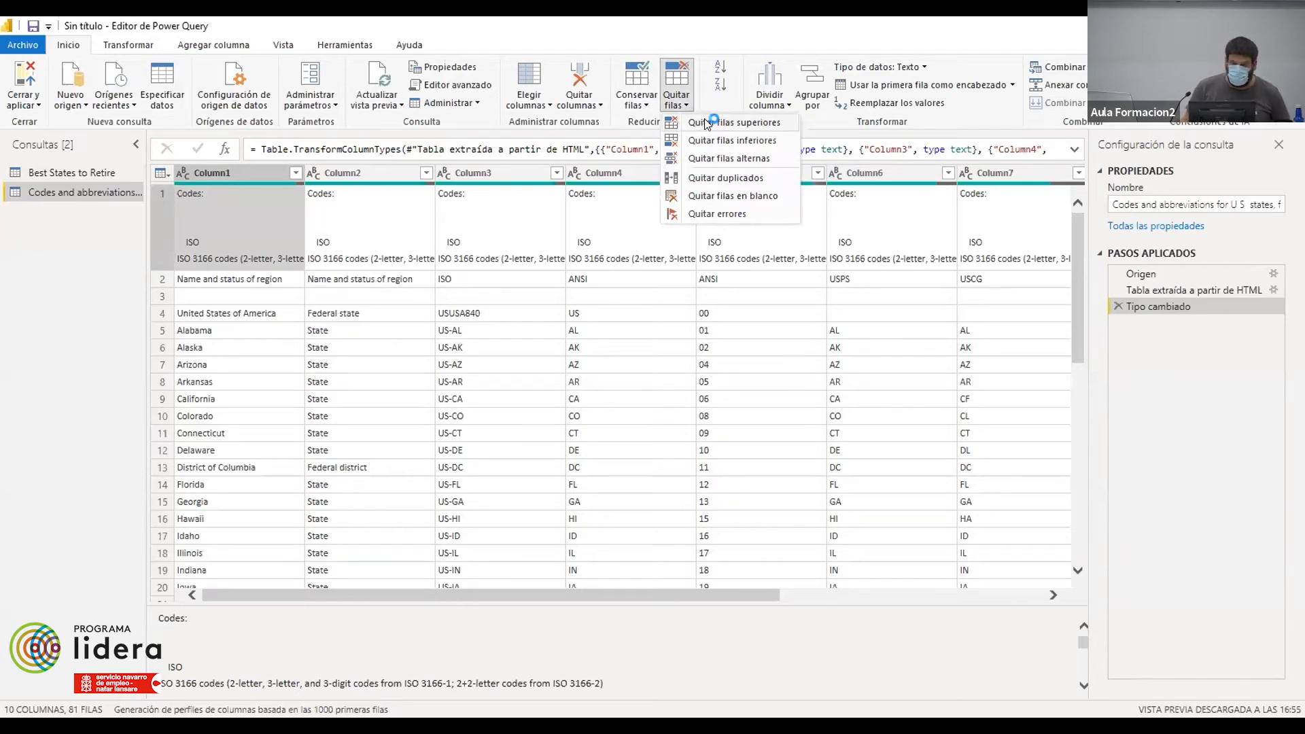
left_click(705, 122)
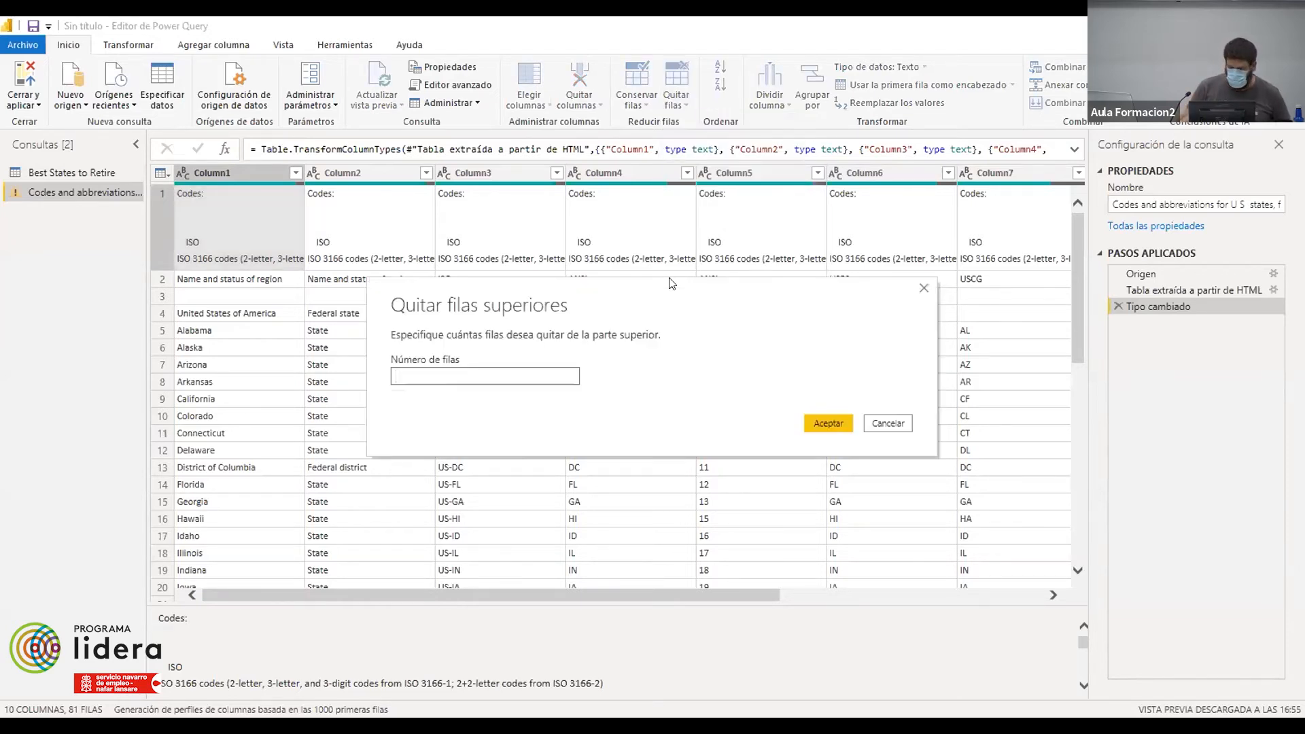
left_click(827, 421)
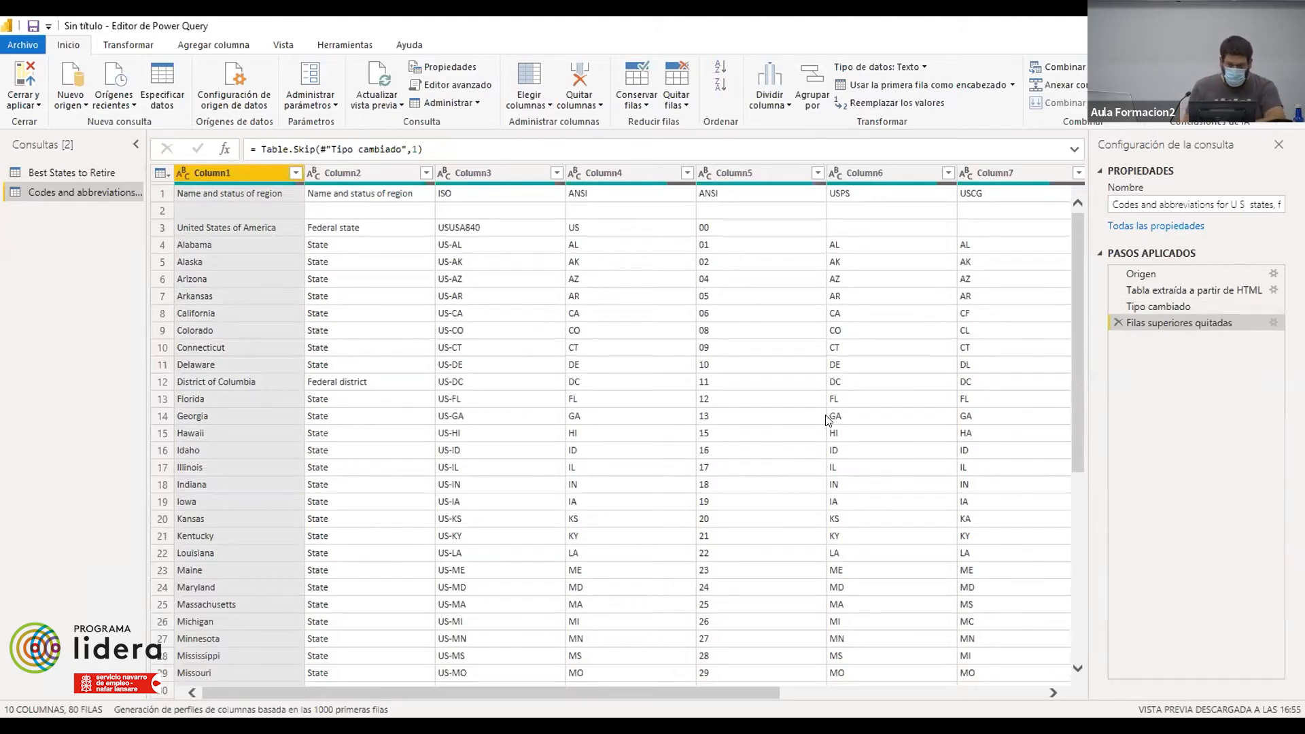
left_click(264, 194)
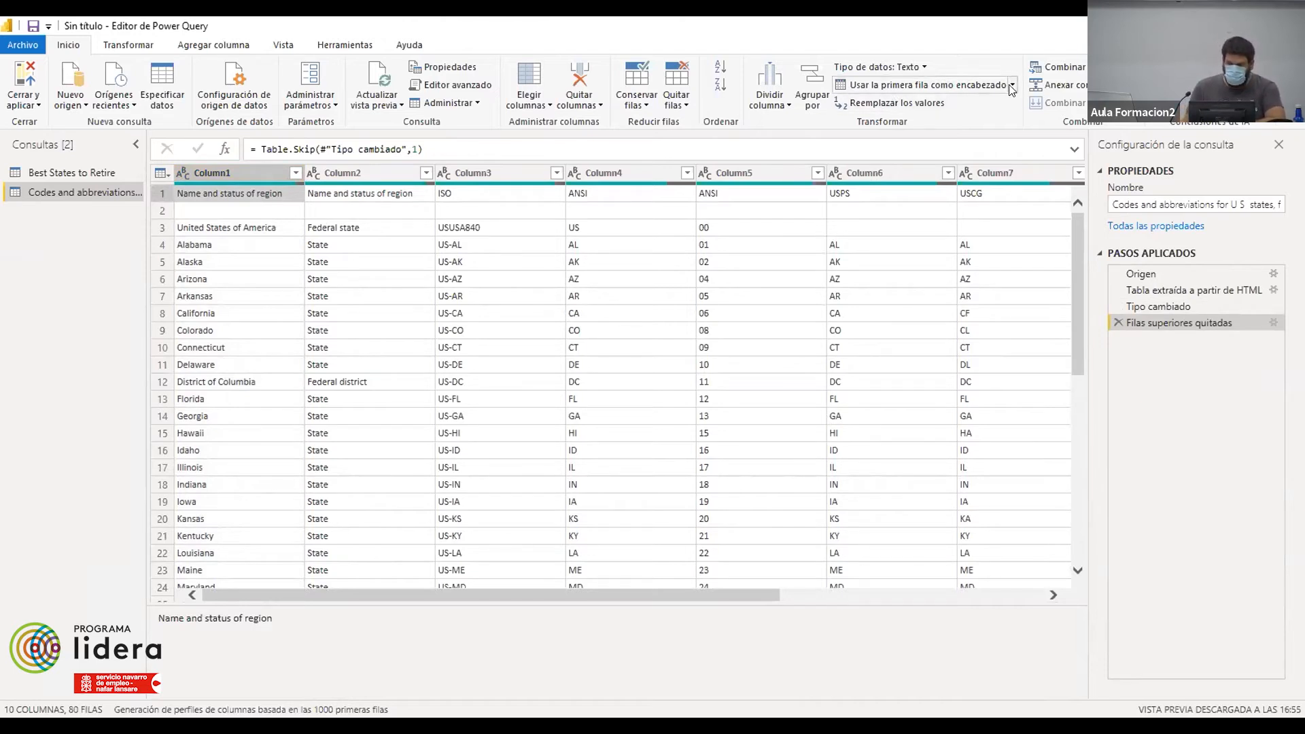
left_click(982, 87)
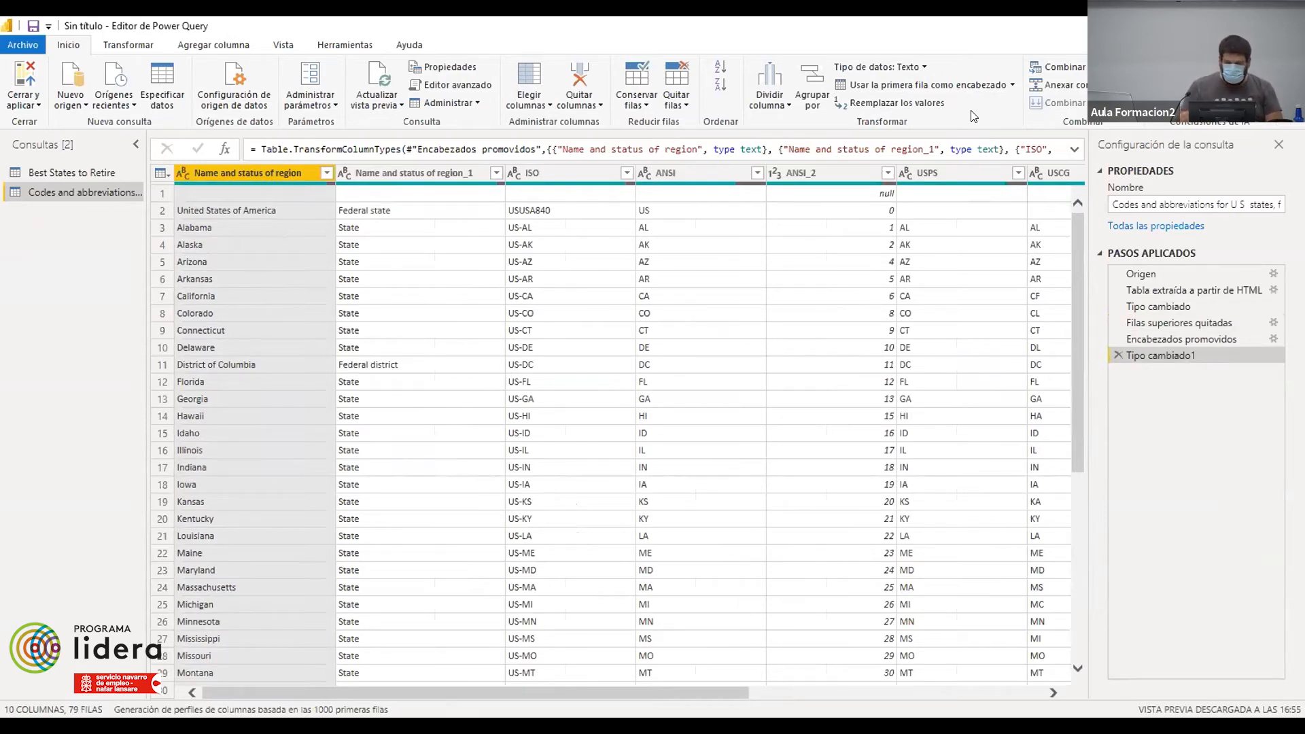
- Remove the blank top 1 row beneath the promoted headers of the Codes and abbreviations table
left_click(677, 98)
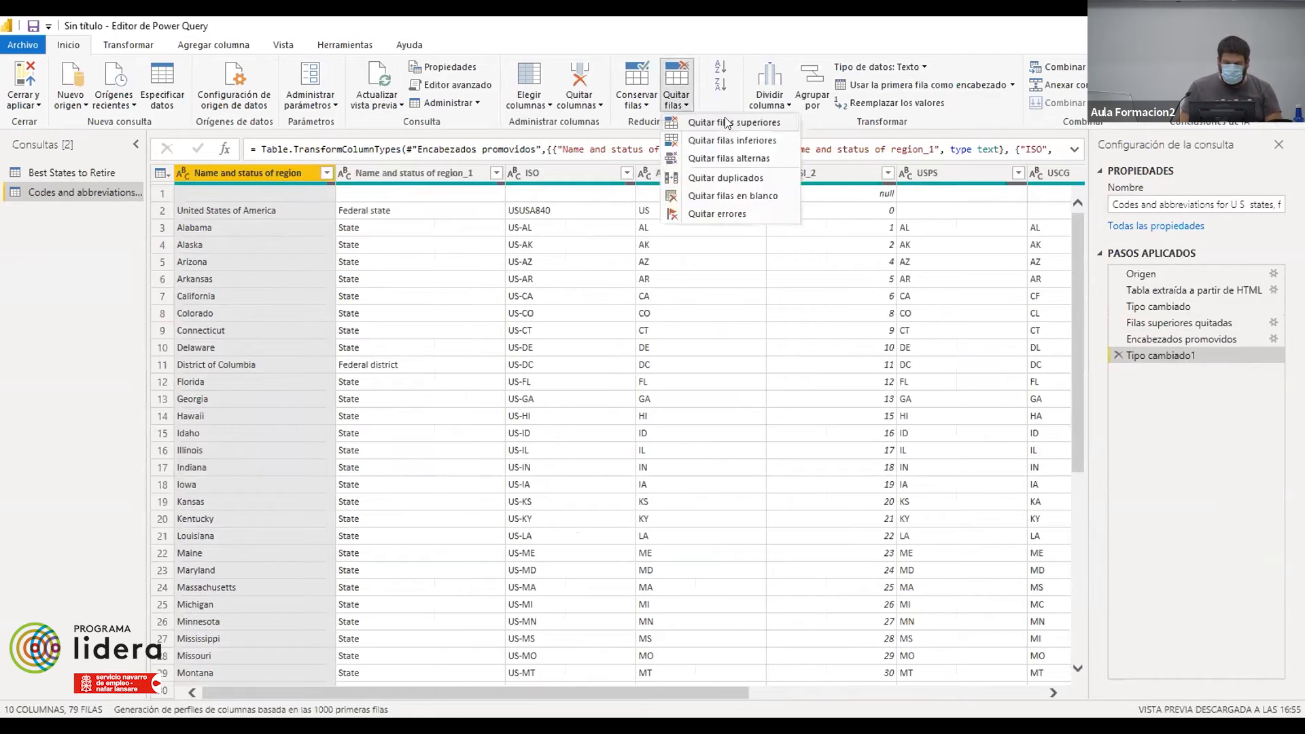
left_click(730, 122)
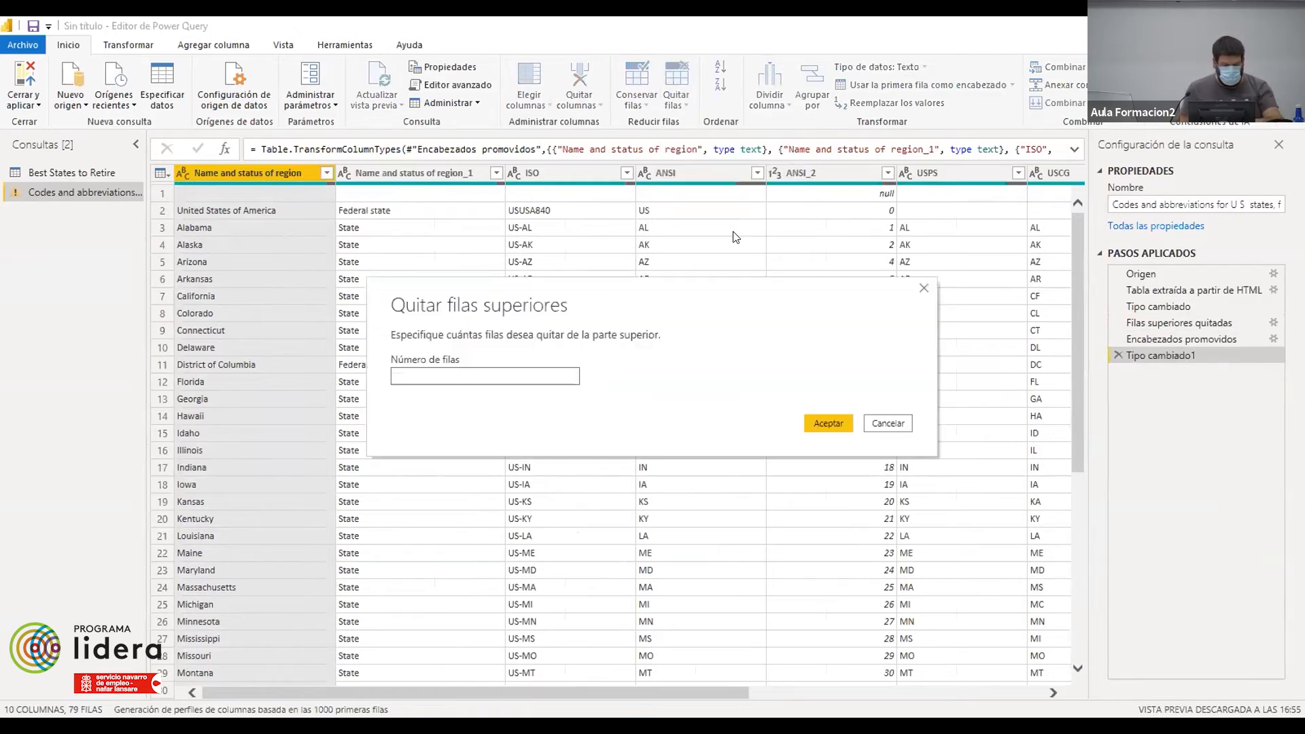
left_click(829, 411)
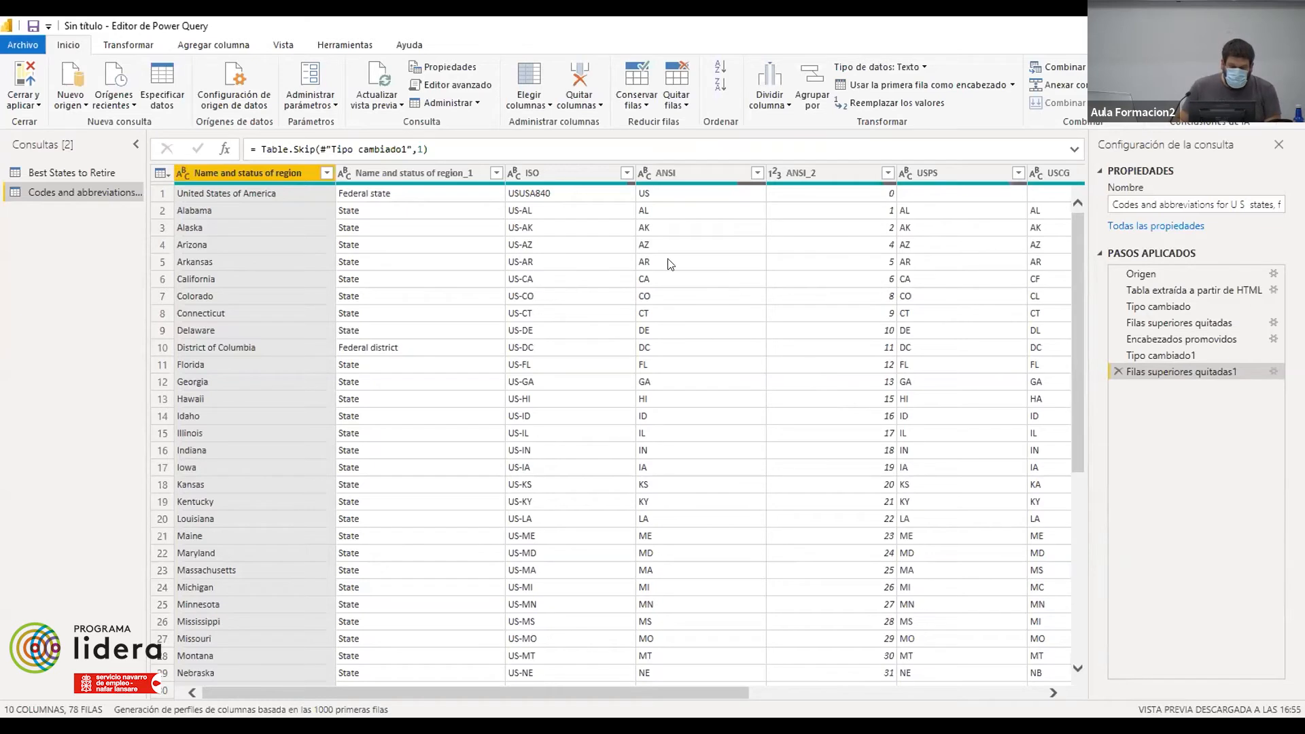
- Compare the ISO and ANSI codes in the first rows of the Codes and abbreviations table
left_click(558, 214)
left_click(544, 230)
left_click(528, 262)
left_click(531, 246)
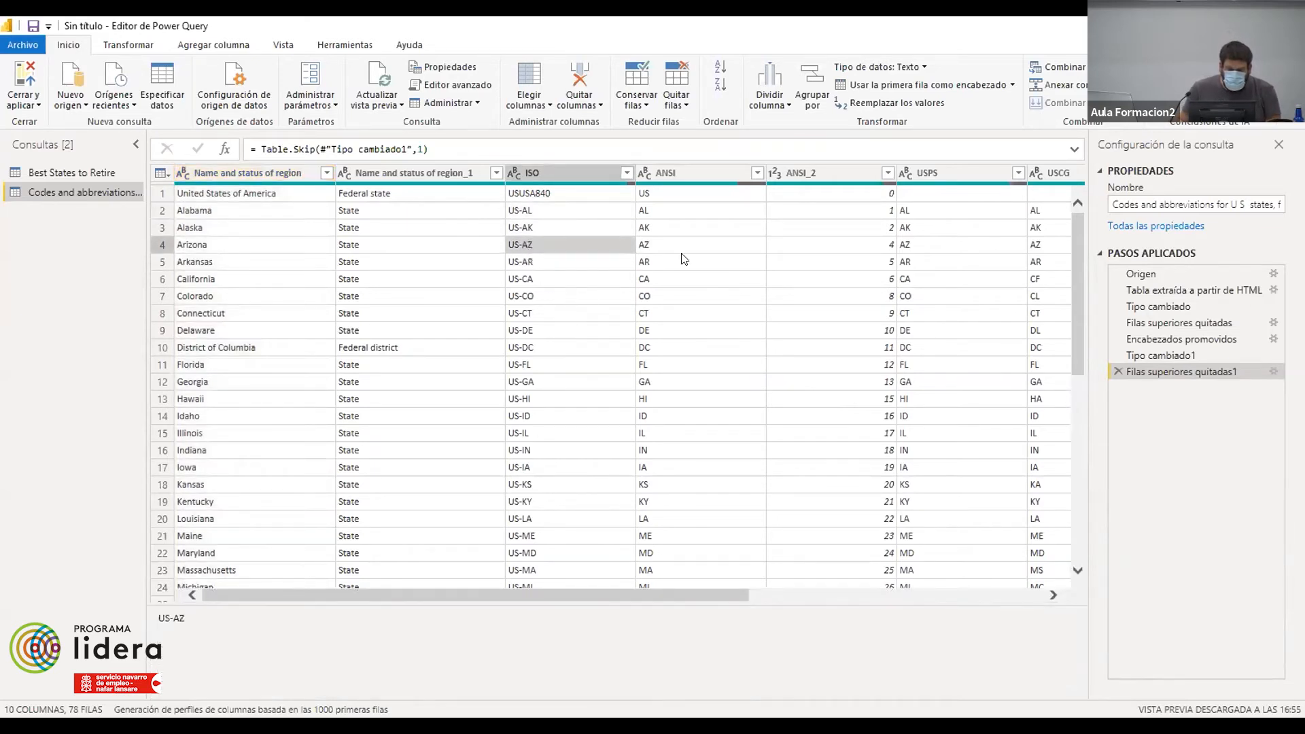
left_click(684, 195)
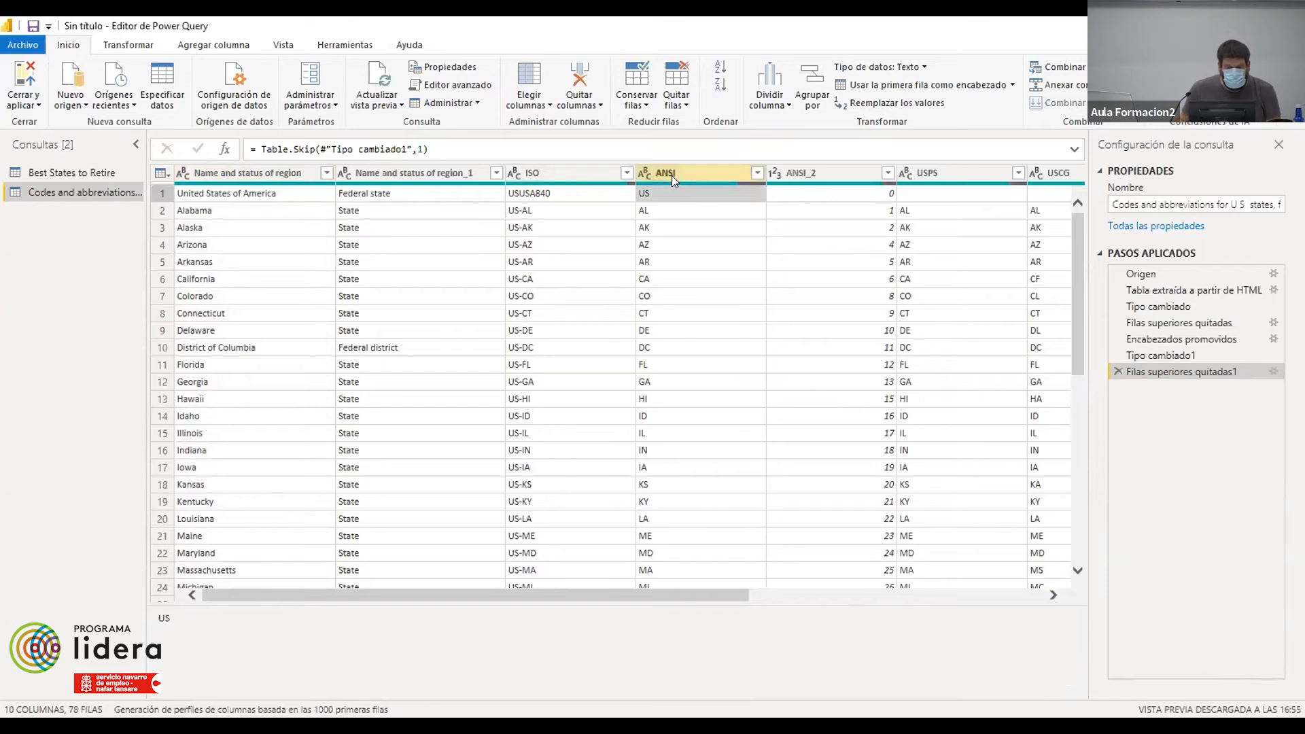
left_click(651, 211)
left_click(649, 228)
left_click(647, 245)
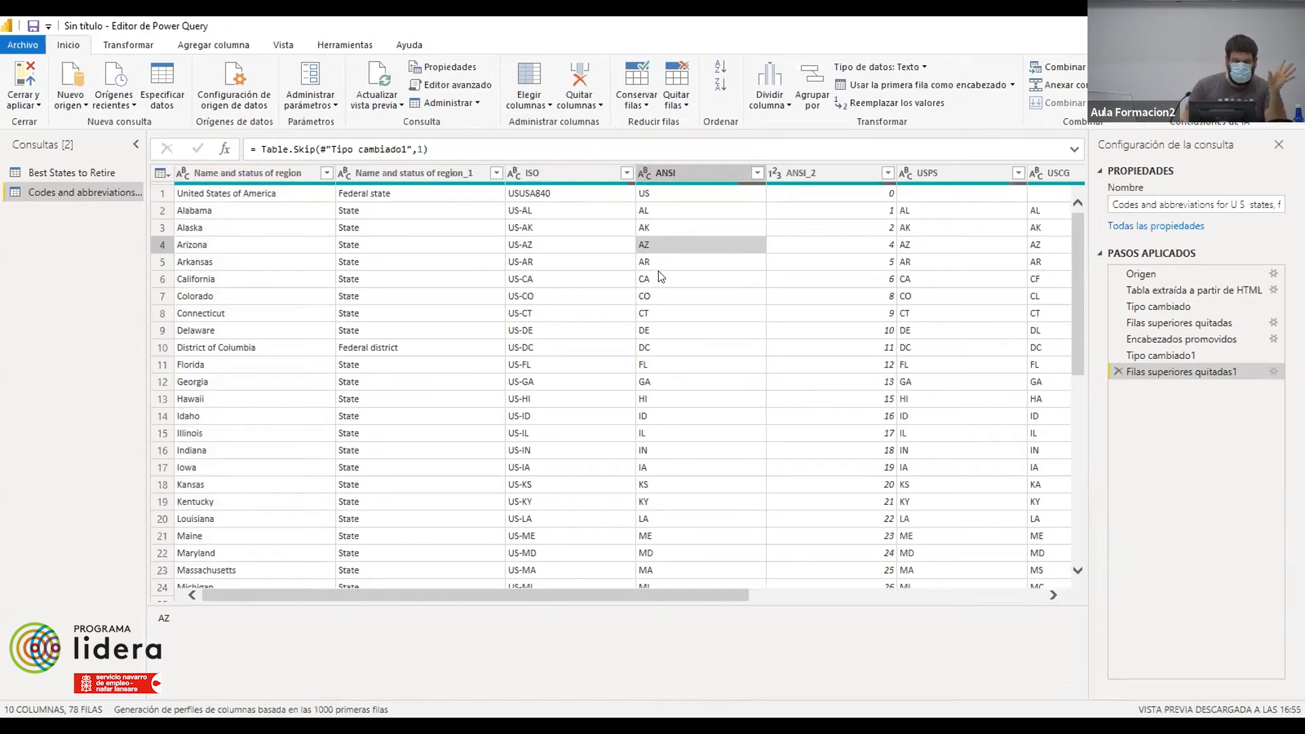
- Check how the state names in the first rows correspond to their ANSI two-letter codes
left_click(203, 215)
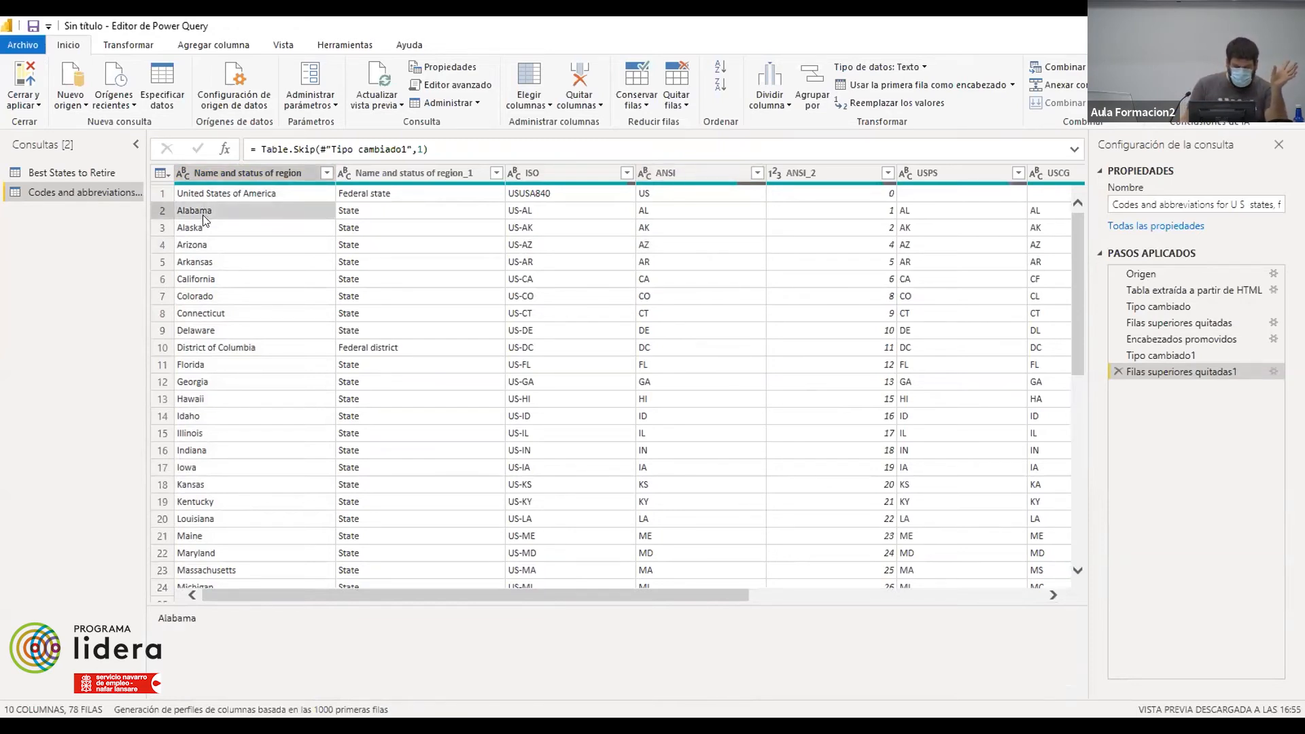
left_click(204, 229)
left_click(202, 249)
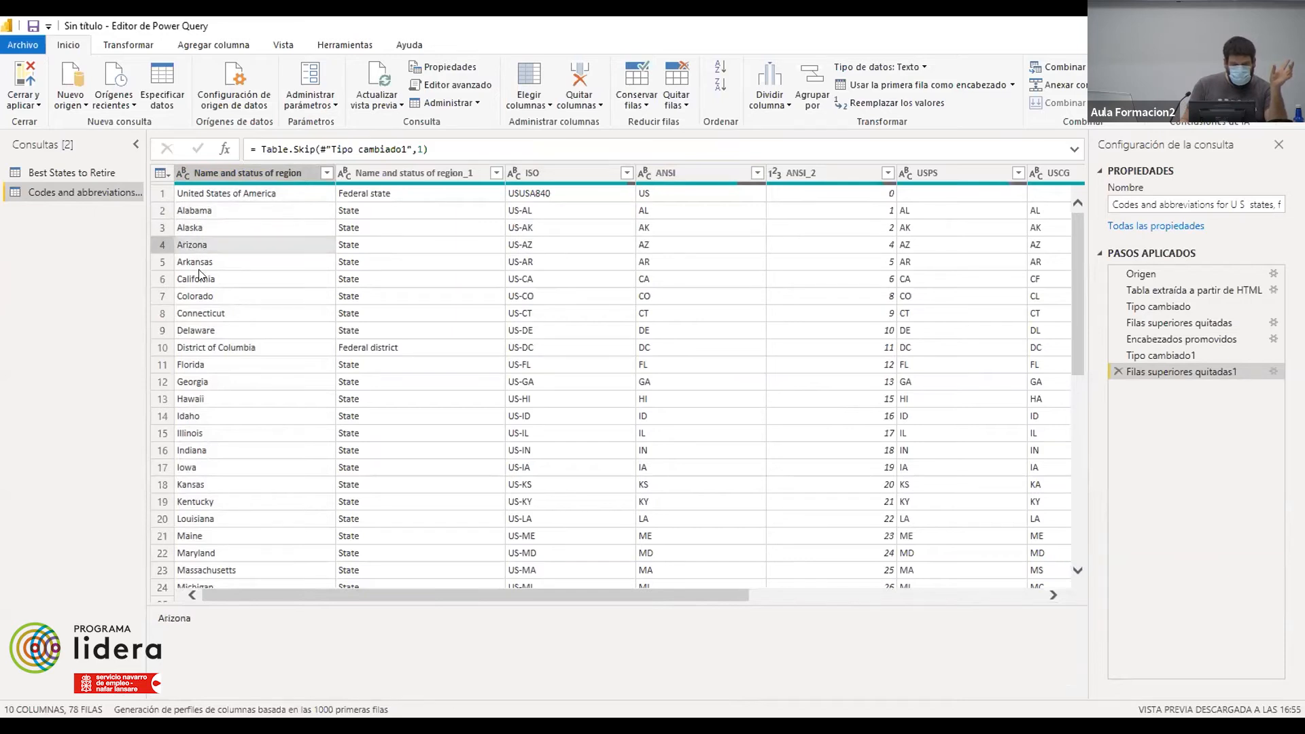
left_click(668, 194)
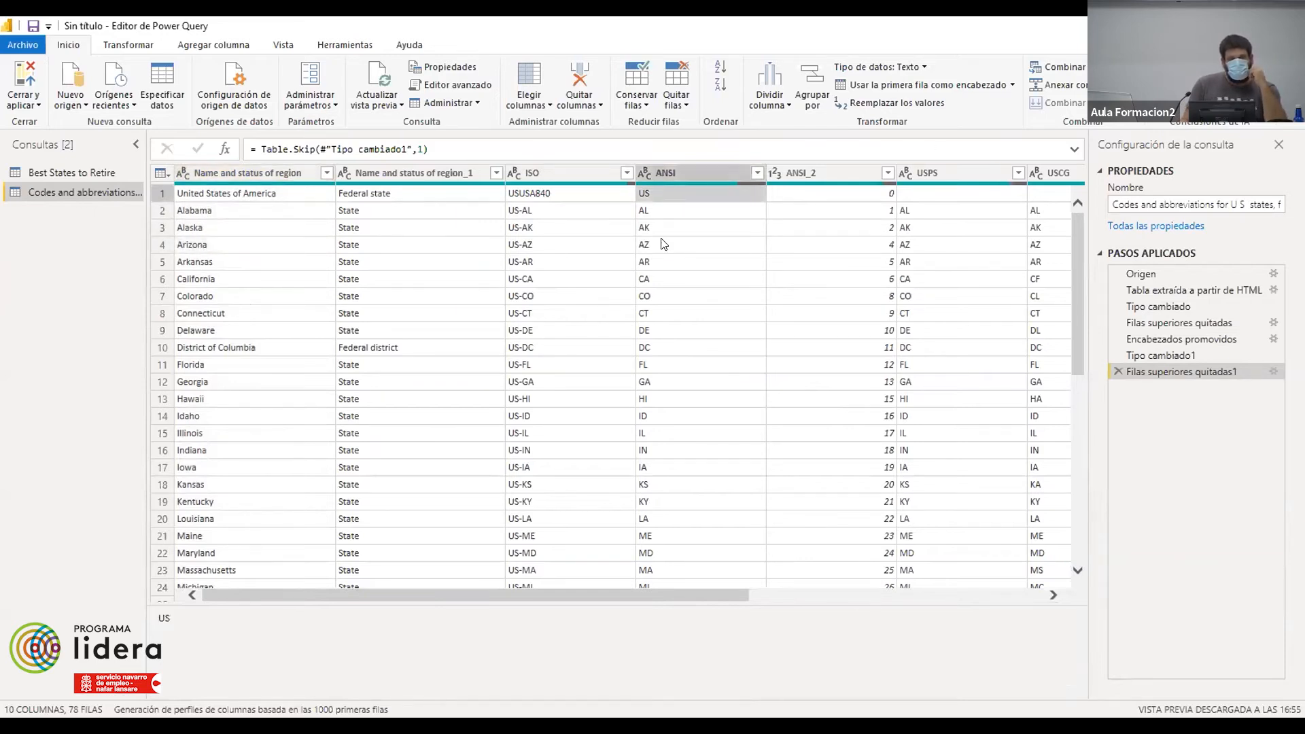
left_click(685, 251)
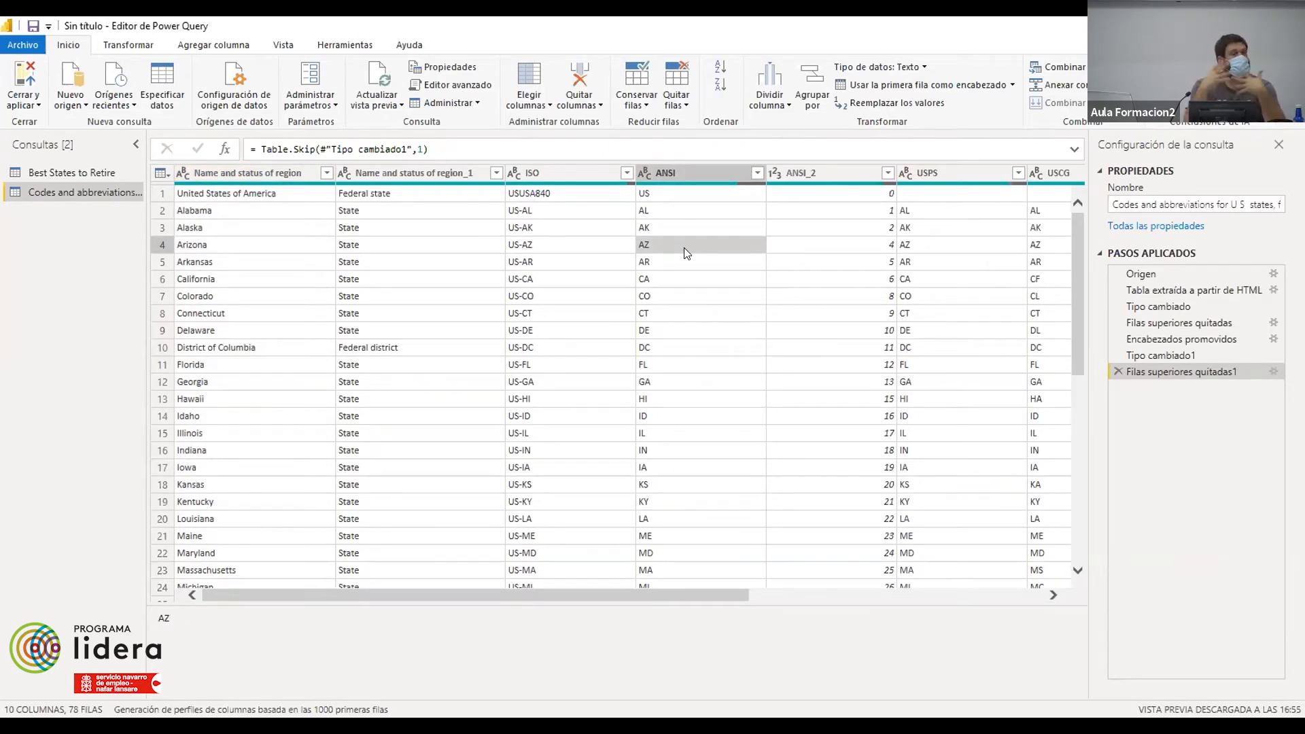
left_click(203, 230)
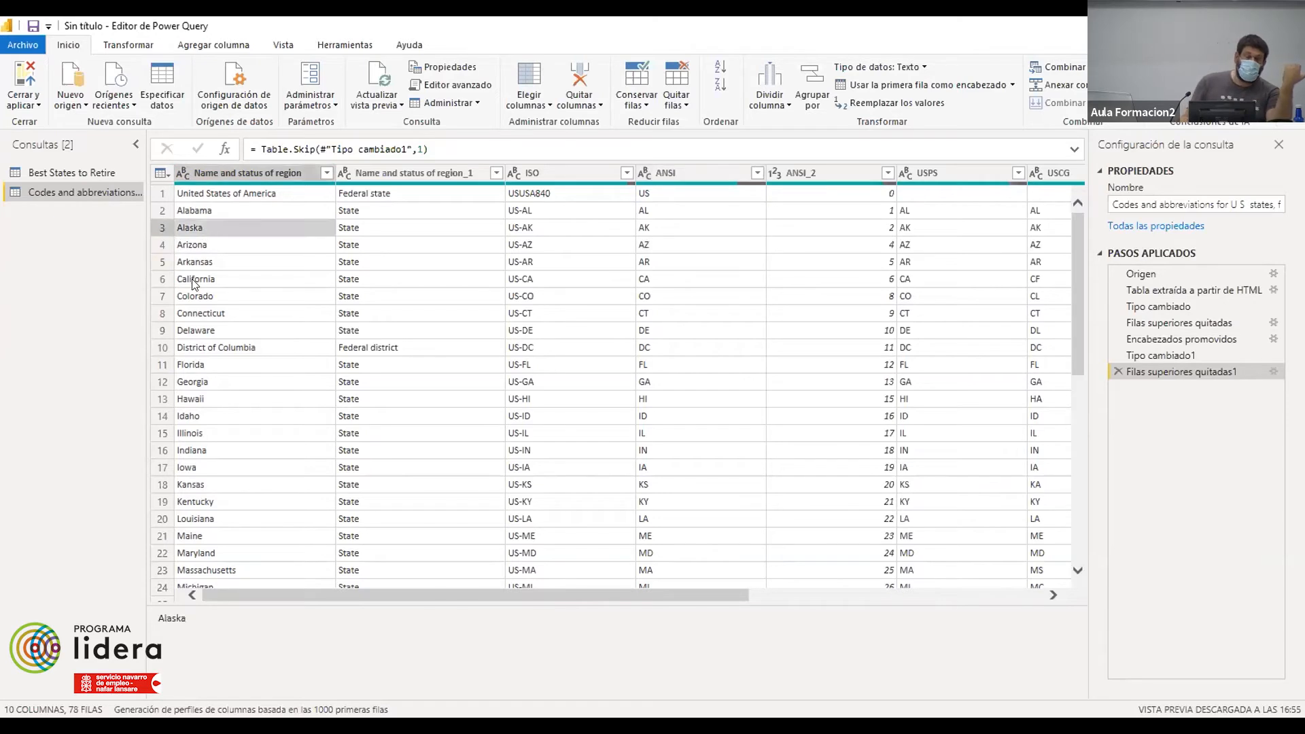
left_click(204, 279)
left_click(680, 195)
left_click(673, 230)
- Move the ANSI column ahead of ISO and remove the ISO, ANSI_2, USPS, USCG, GPO, AP and Otherabbreviations columns
left_click(693, 179)
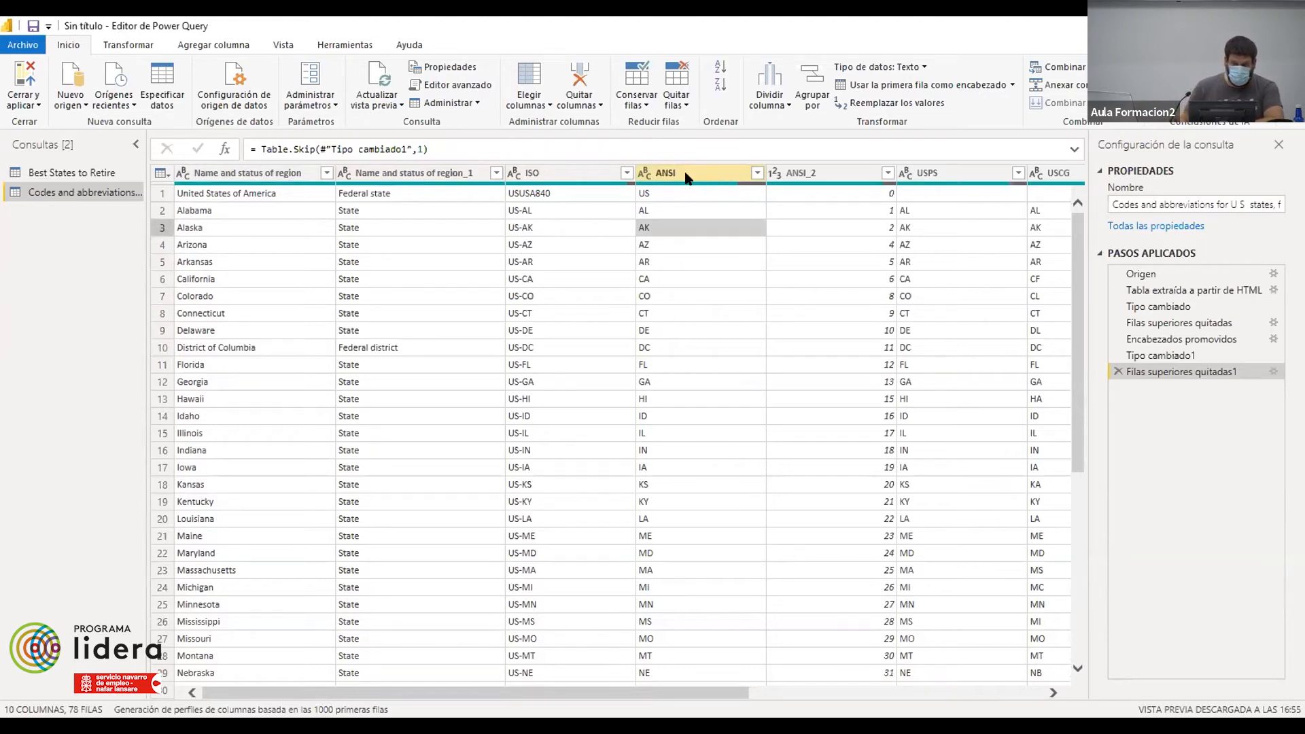
left_click_drag(682, 168, 551, 161)
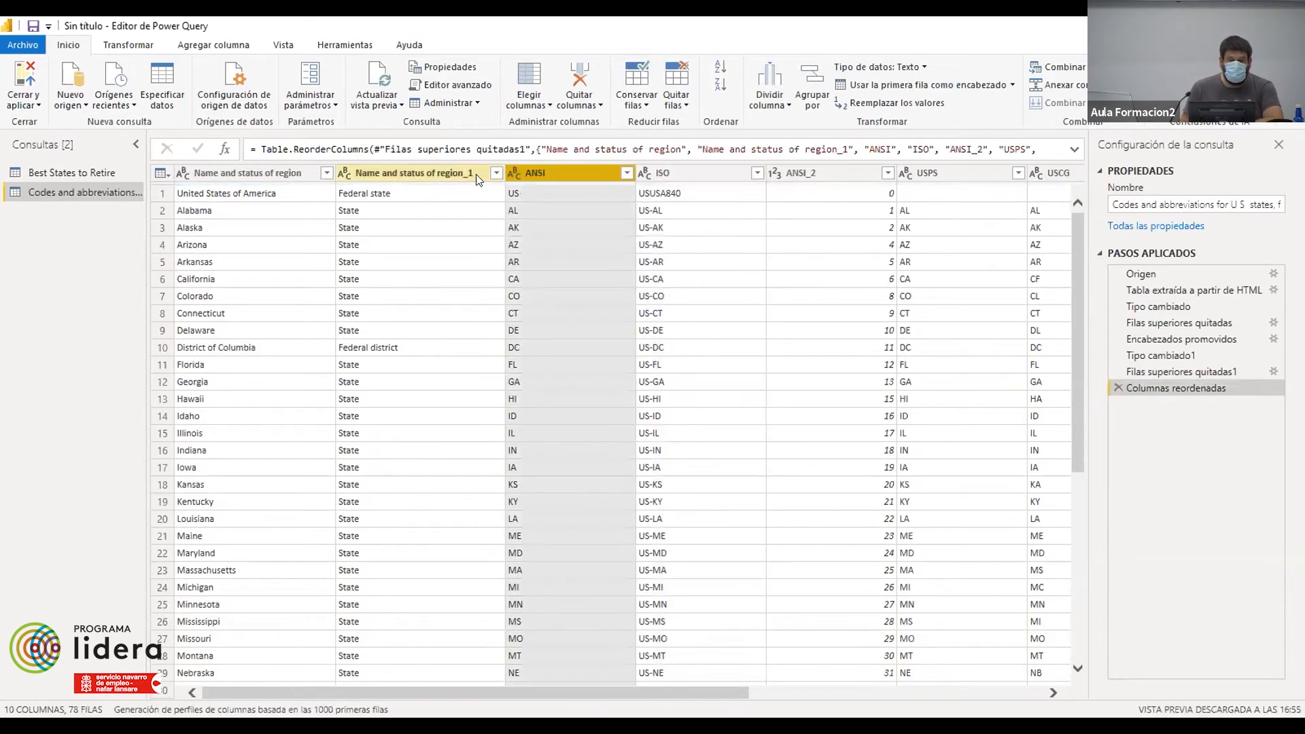
left_click(724, 173)
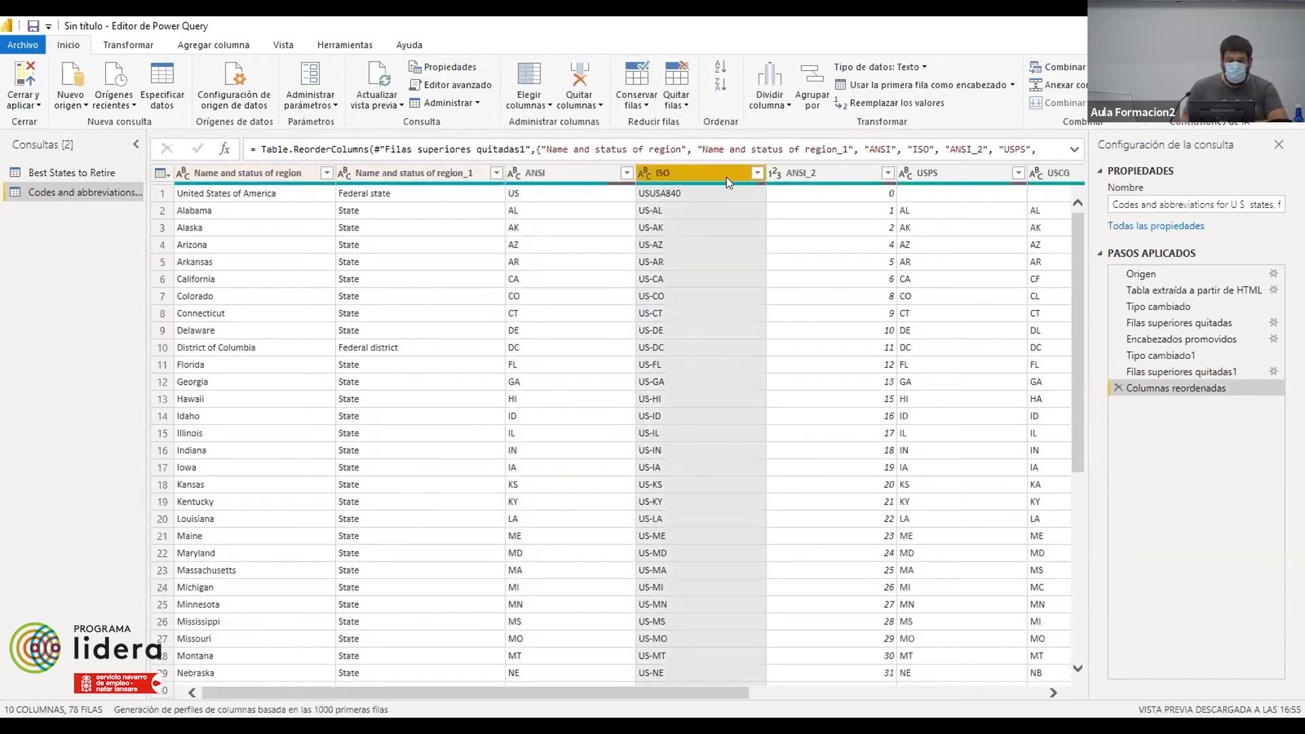
left_click(826, 174, "ctrl")
left_click(965, 174, "ctrl")
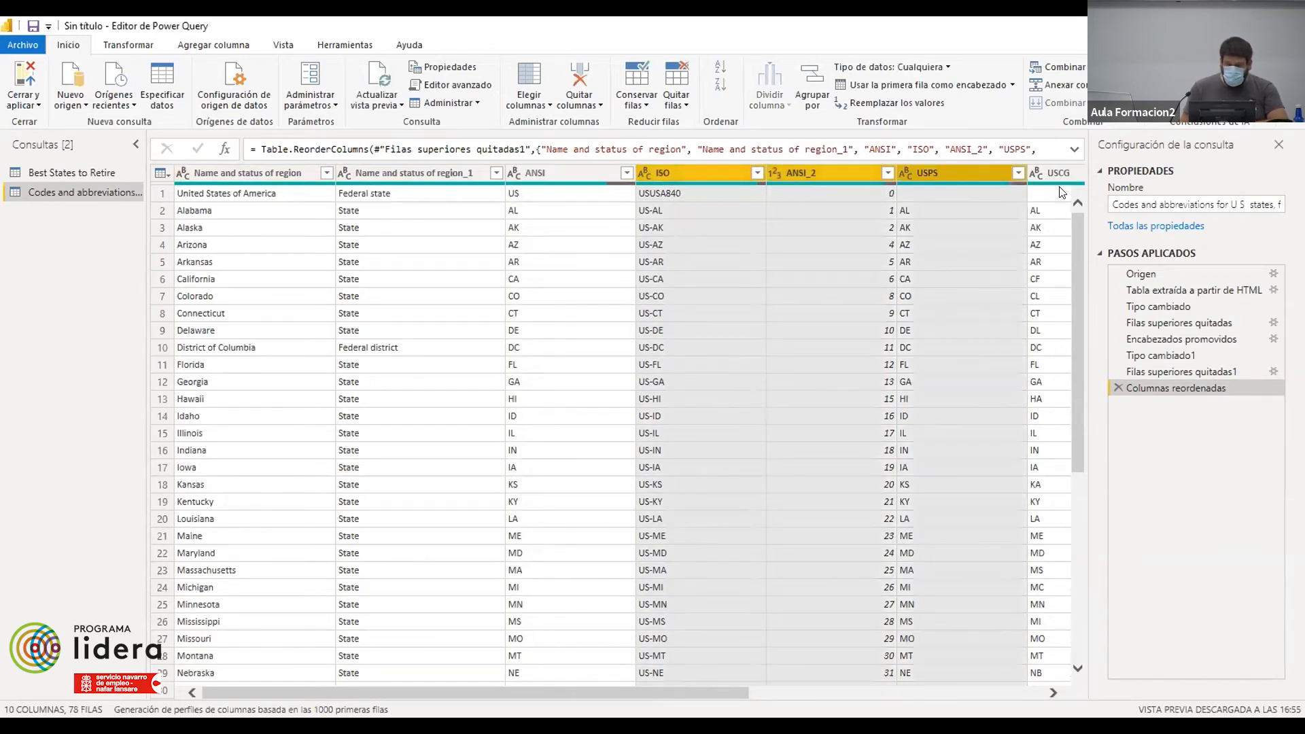
left_click(1051, 172, "ctrl")
left_click_drag(784, 686, 1058, 683)
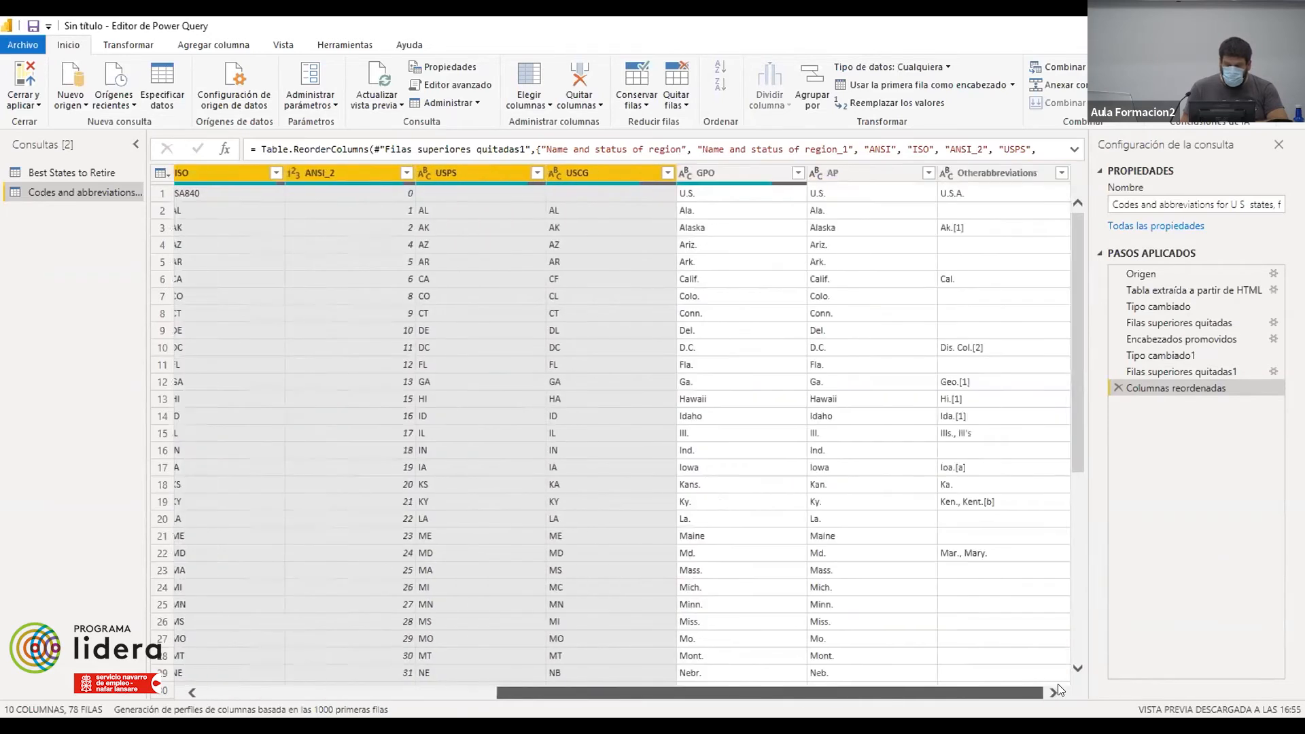
left_click(982, 174, "ctrl")
left_click(870, 174, "ctrl")
left_click(715, 175, "ctrl")
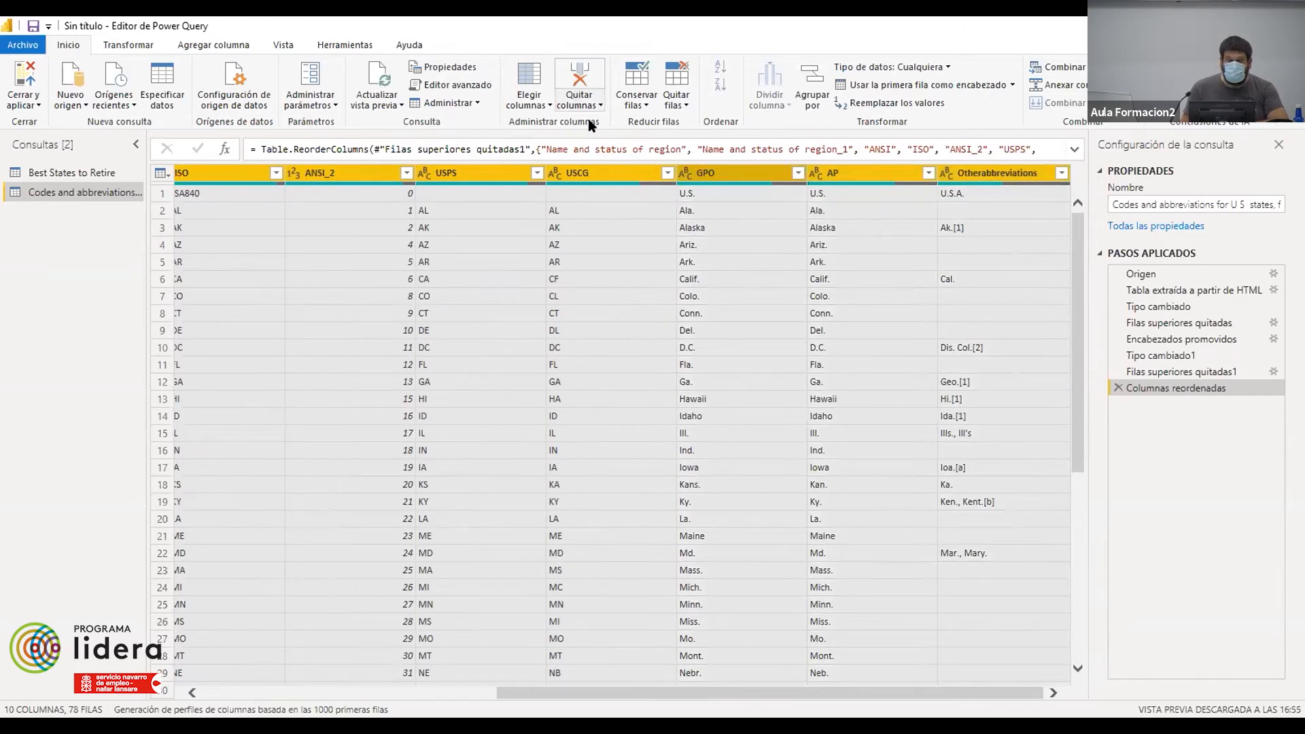
left_click(579, 102)
left_click(613, 124)
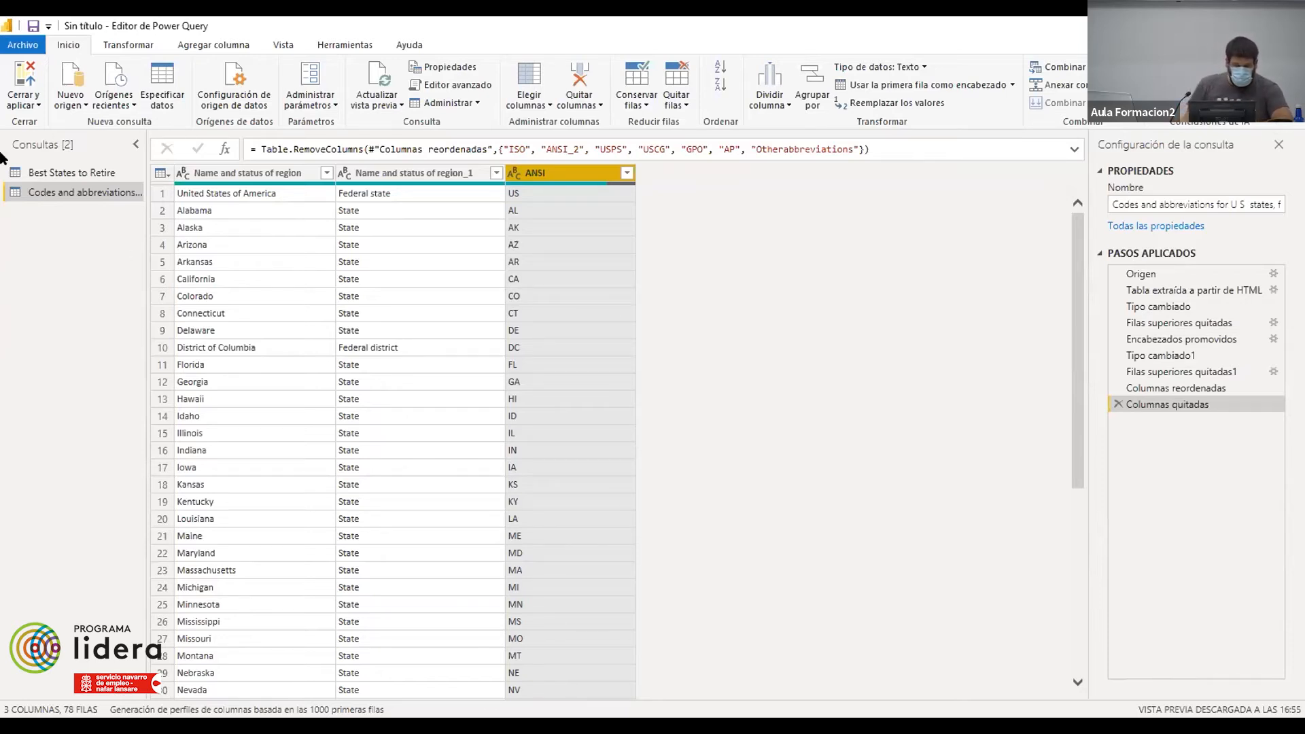
- Examine the region types in the Name and status of region_1 column, including the District of Columbia and the island entries
left_click(362, 211)
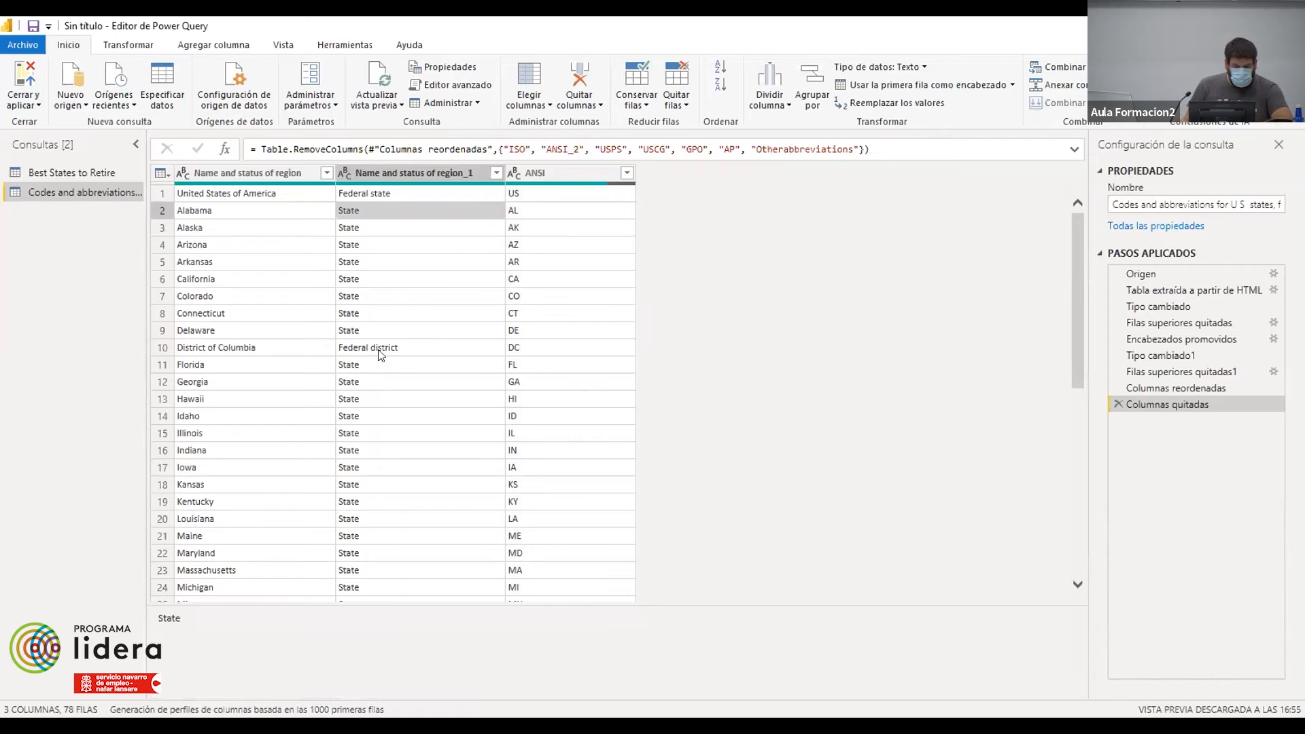
left_click(371, 348)
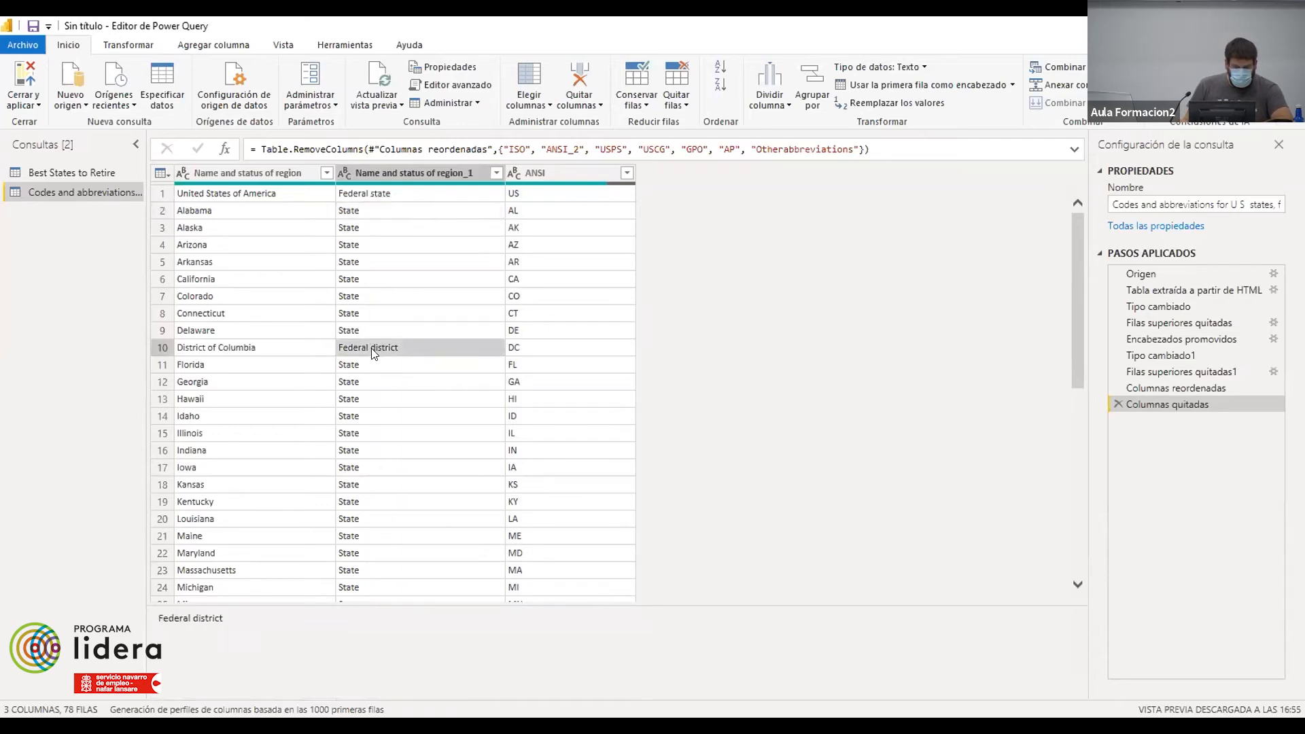
left_click(213, 347)
left_click(410, 352)
scroll(432, 391, "down", 9)
scroll(427, 432, "down", 10)
left_click(384, 199)
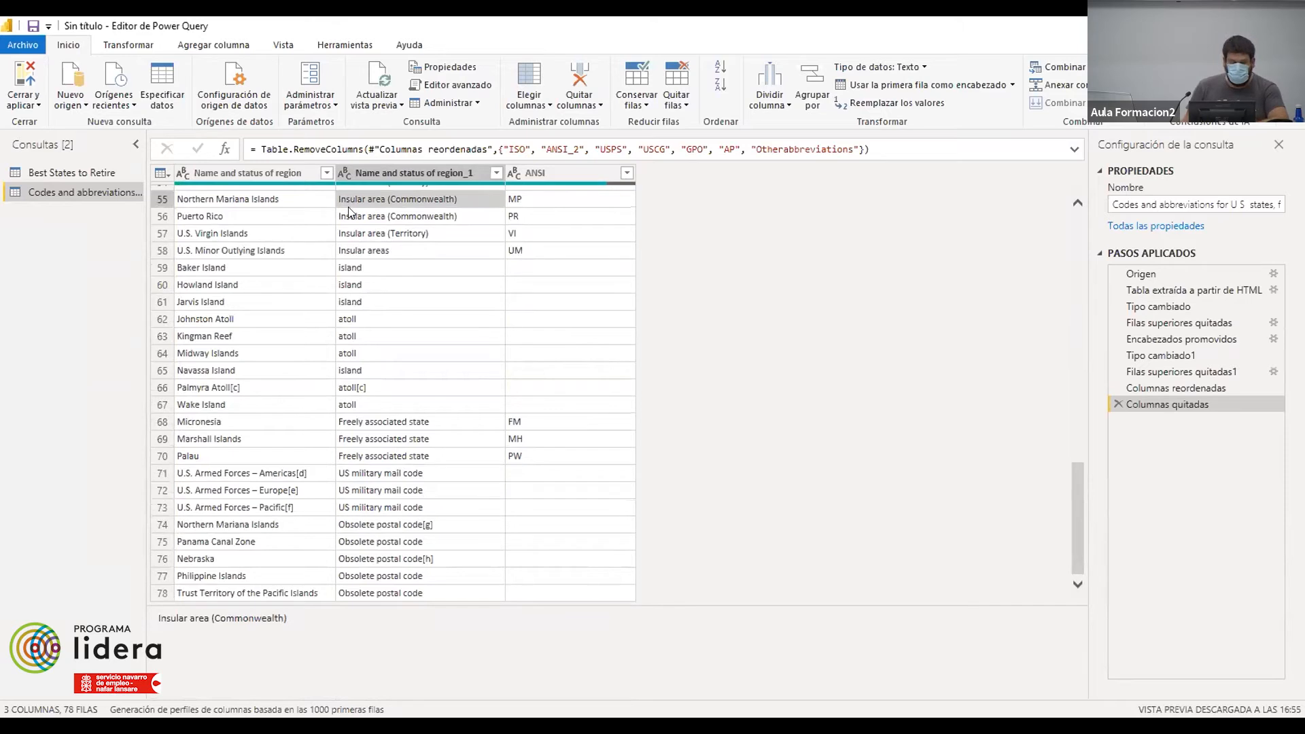
left_click(371, 248)
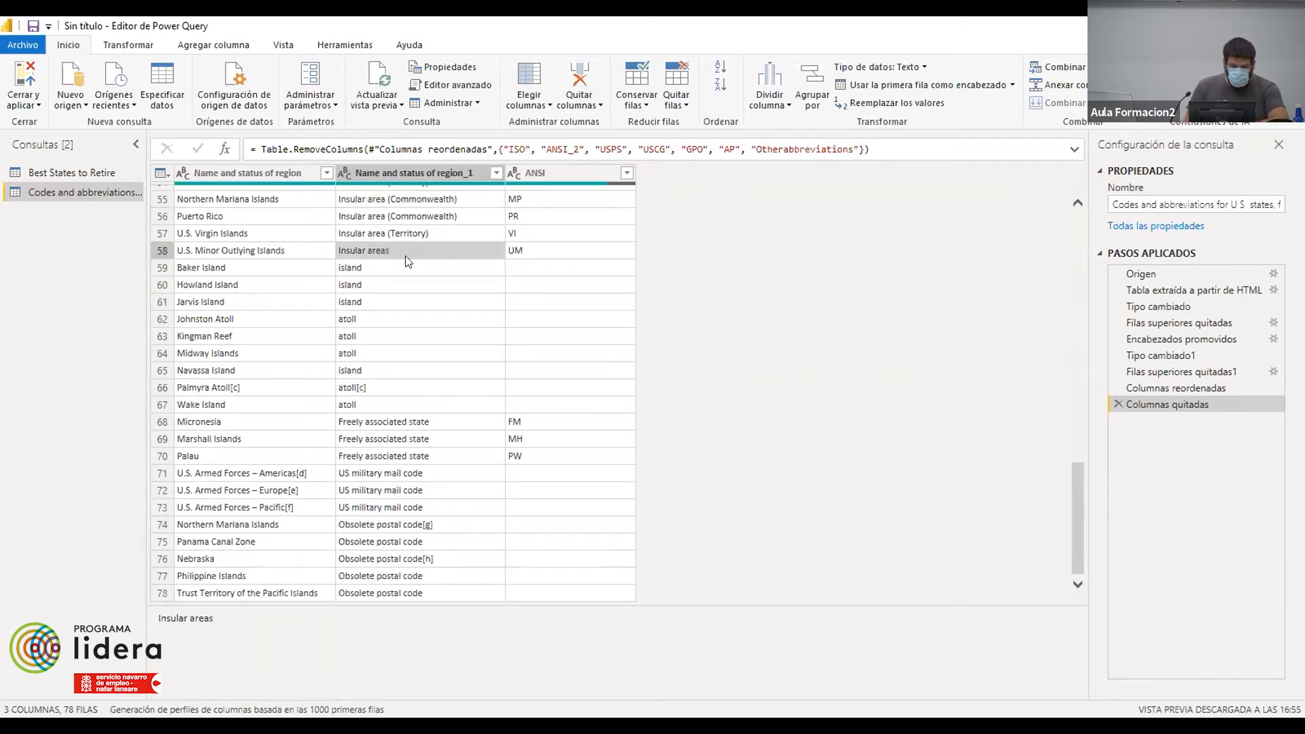
left_click(377, 268)
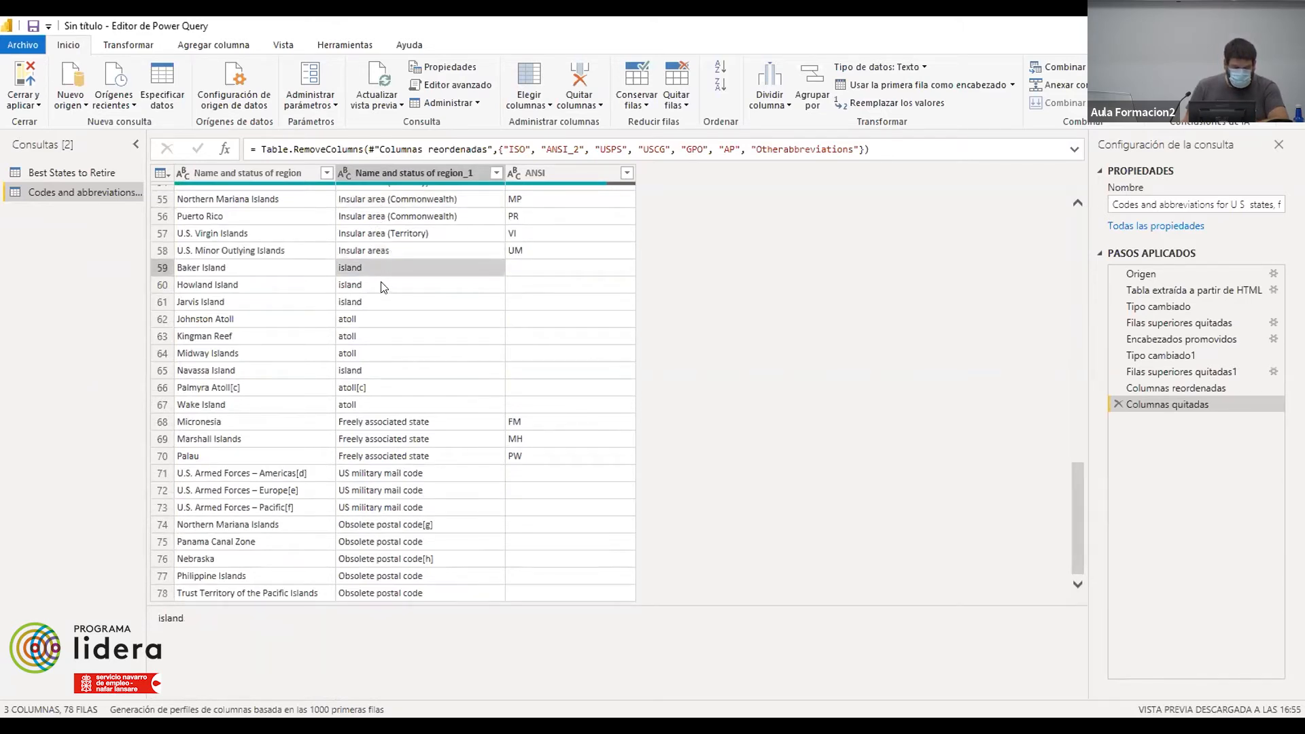
left_click(382, 284)
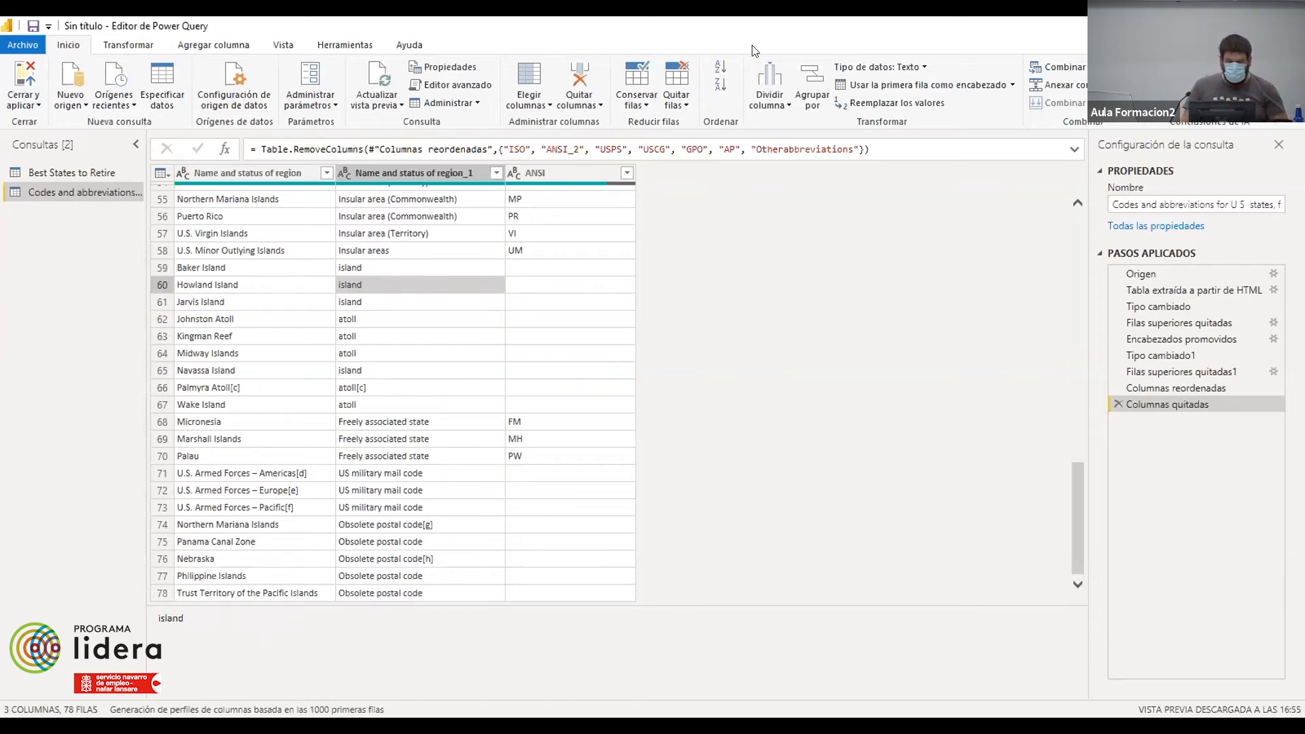
- Review the region names from District of Columbia to the last states and compare them with the insular area rows
scroll(319, 355, "up", 15)
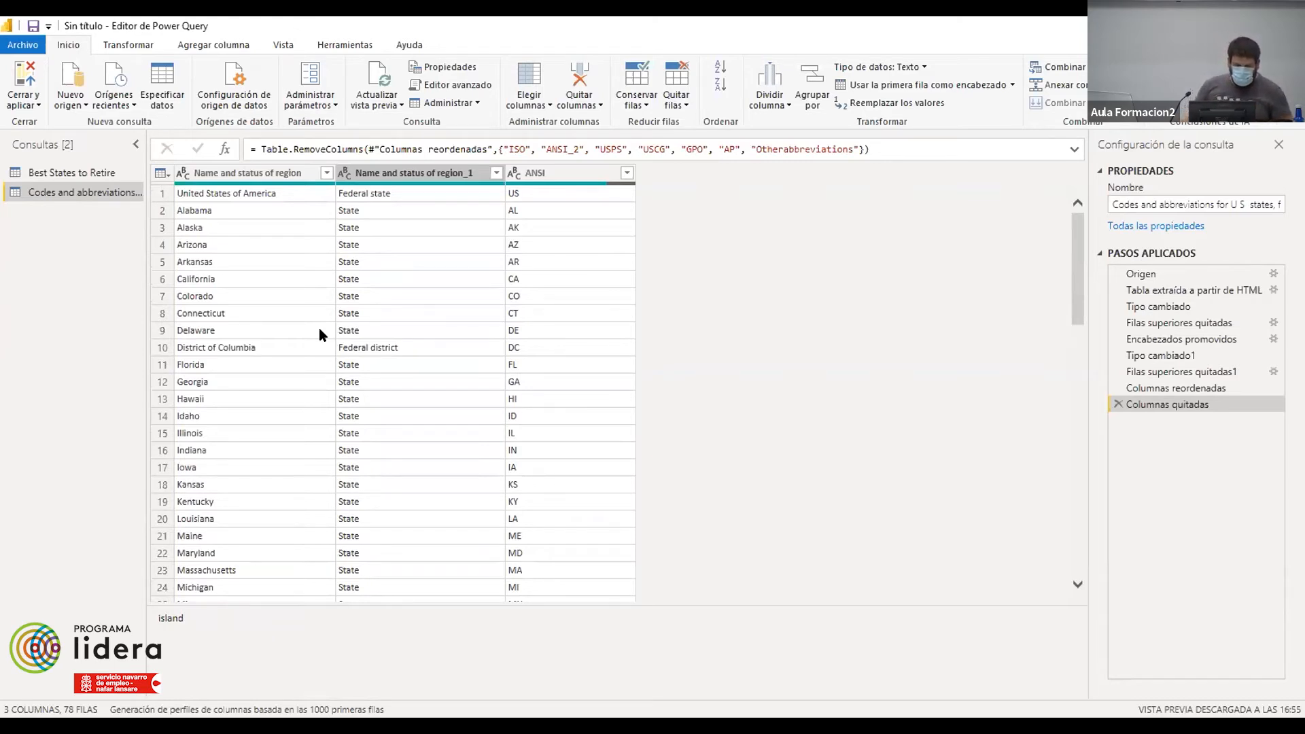
left_click(204, 347)
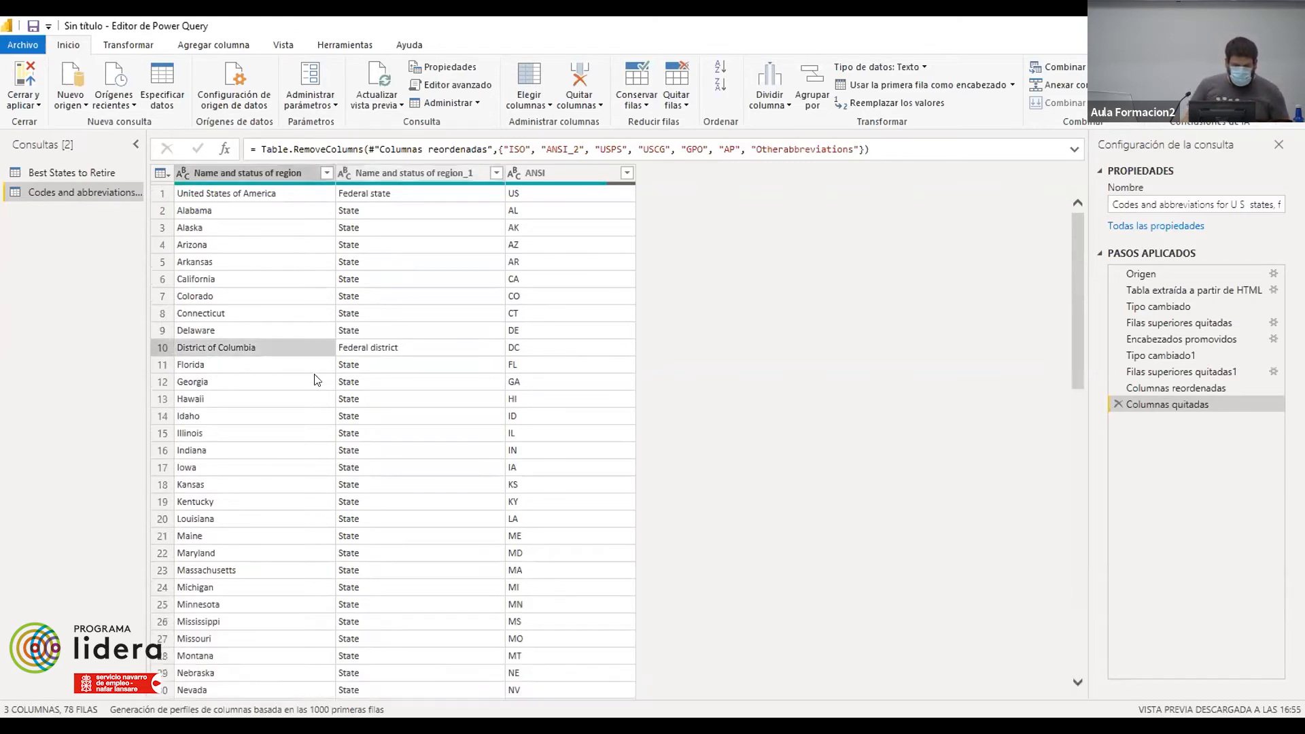
scroll(272, 578, "down", 10)
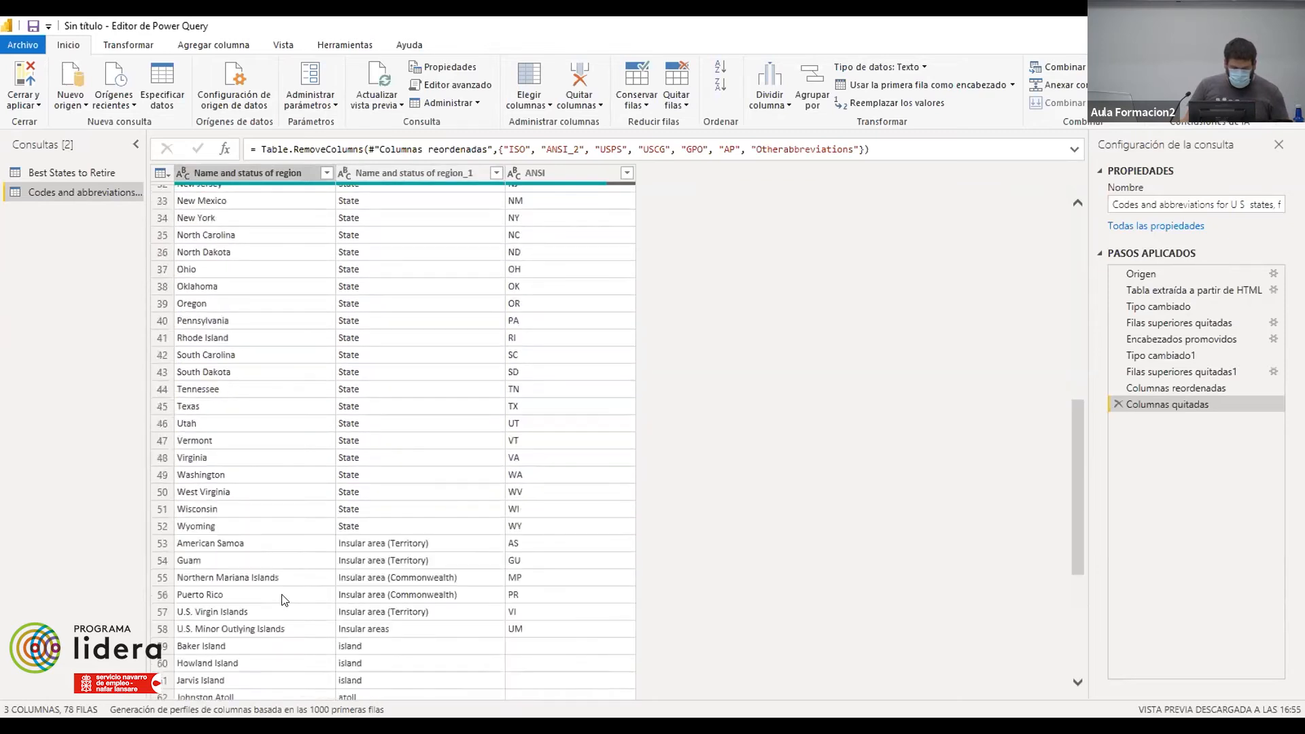
scroll(284, 600, "down", 5)
left_click(412, 278)
left_click(394, 303)
left_click(383, 317)
left_click(198, 229)
left_click(209, 195)
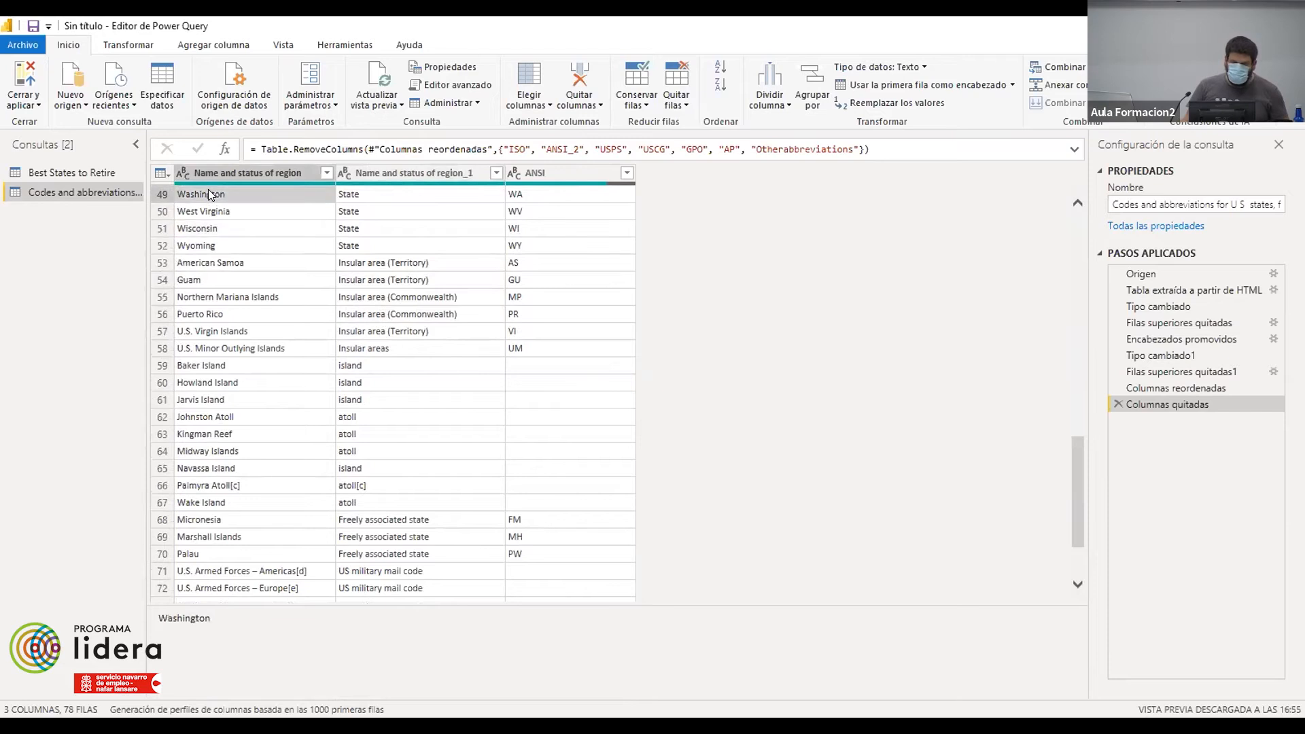
scroll(431, 213, "up", 6)
- Filter the Name and status of region_1 column to rows equal to "State" and review the remaining rows
left_click(443, 172)
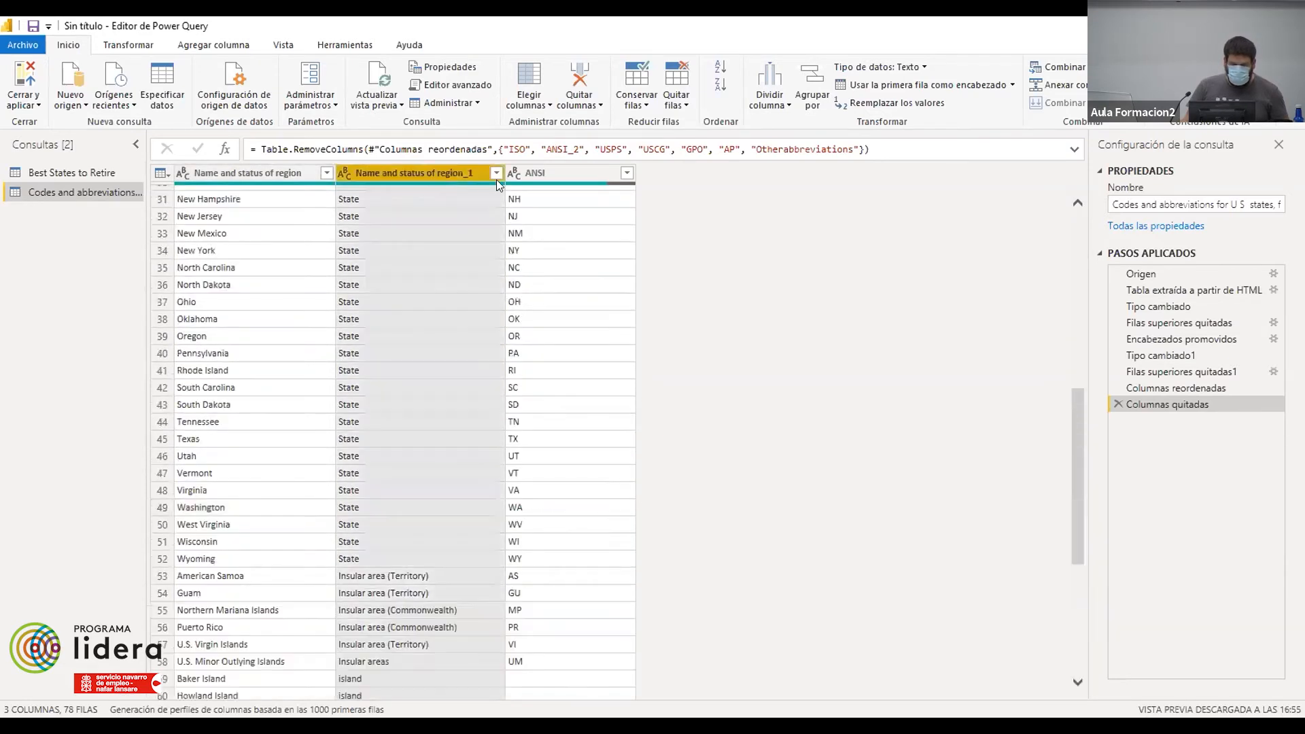
left_click(496, 174)
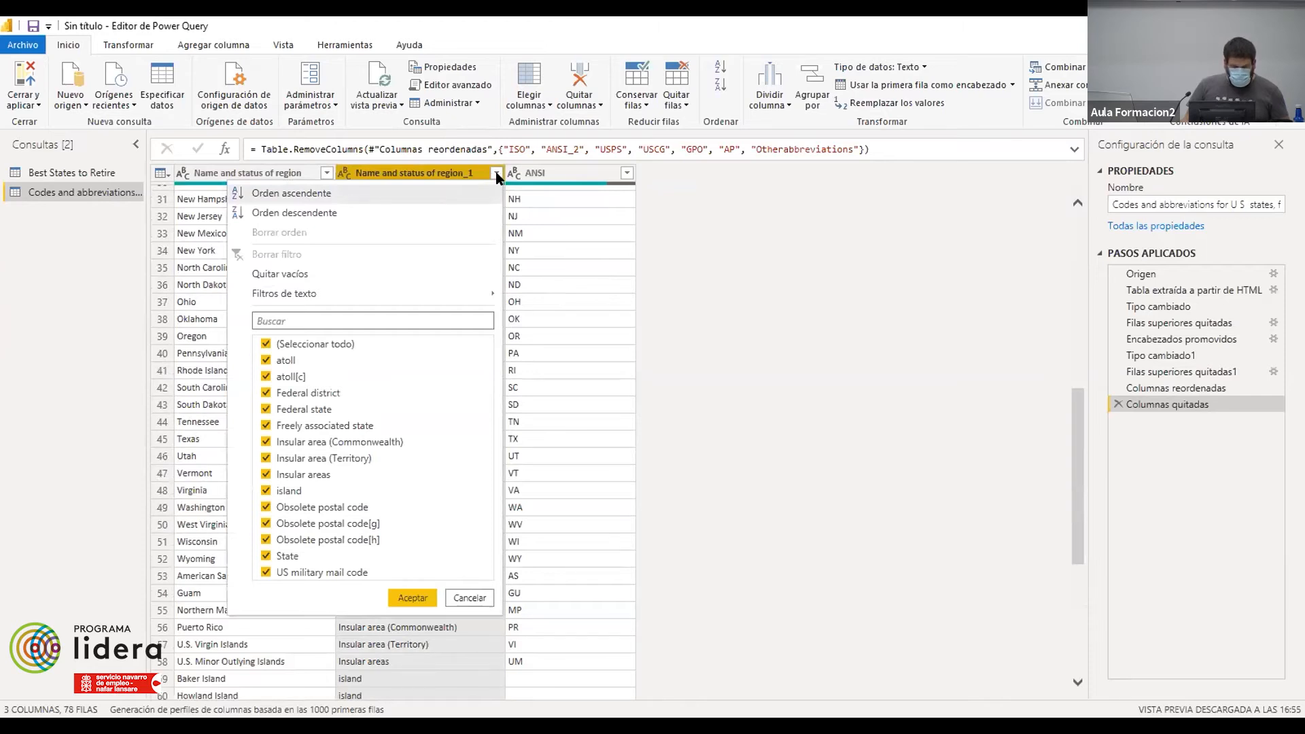
mouse_move(316, 293)
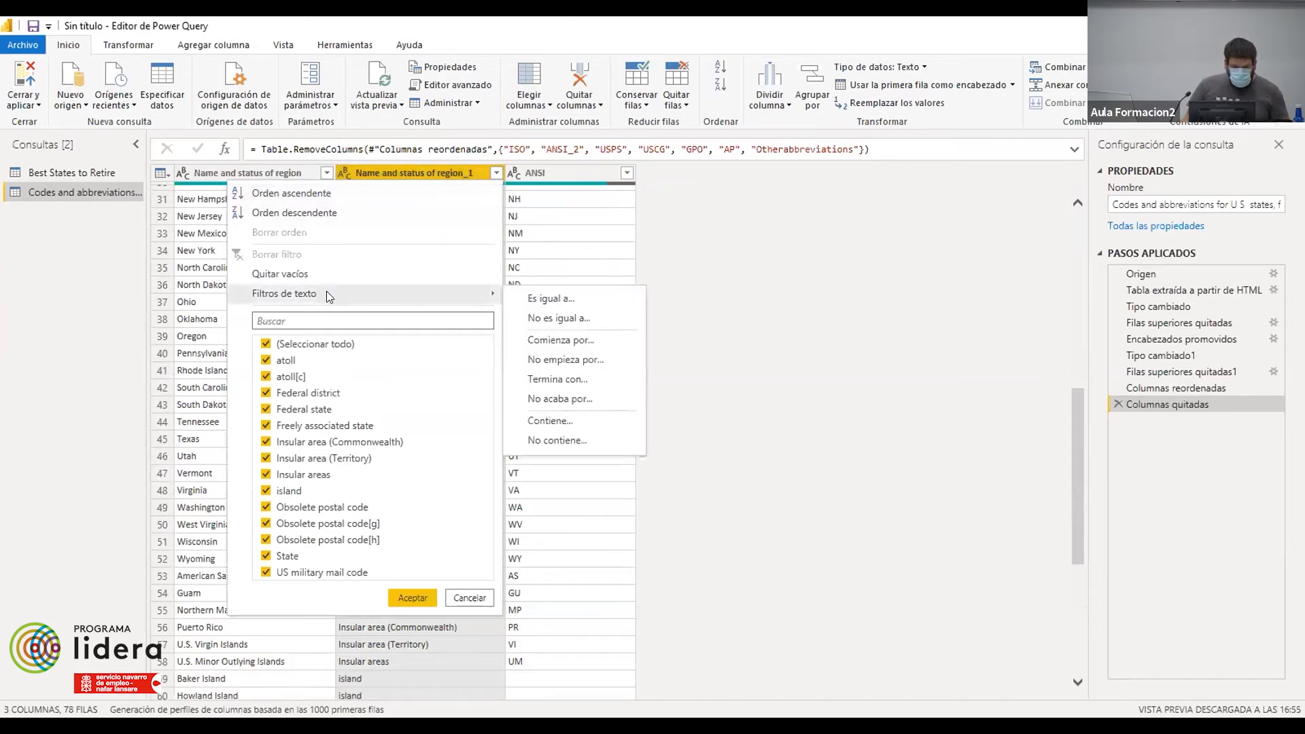
left_click(557, 302)
left_click(562, 368)
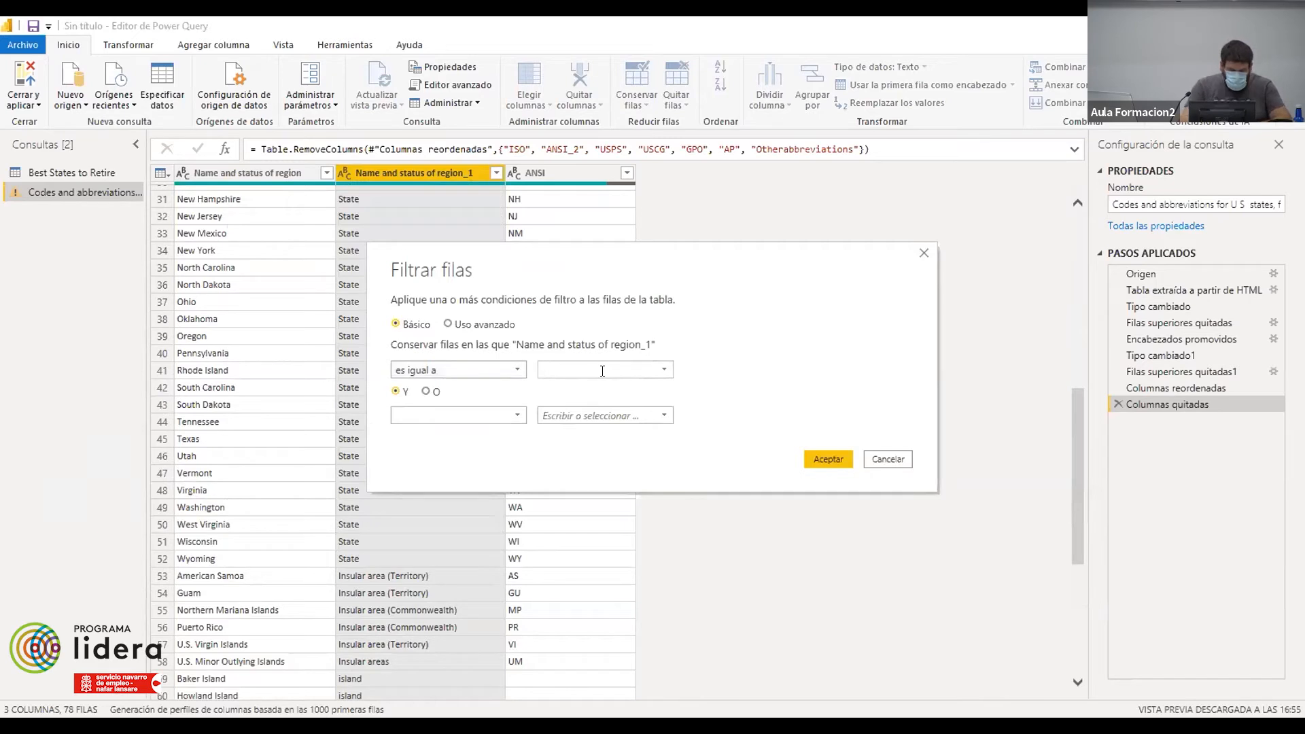
type("State")
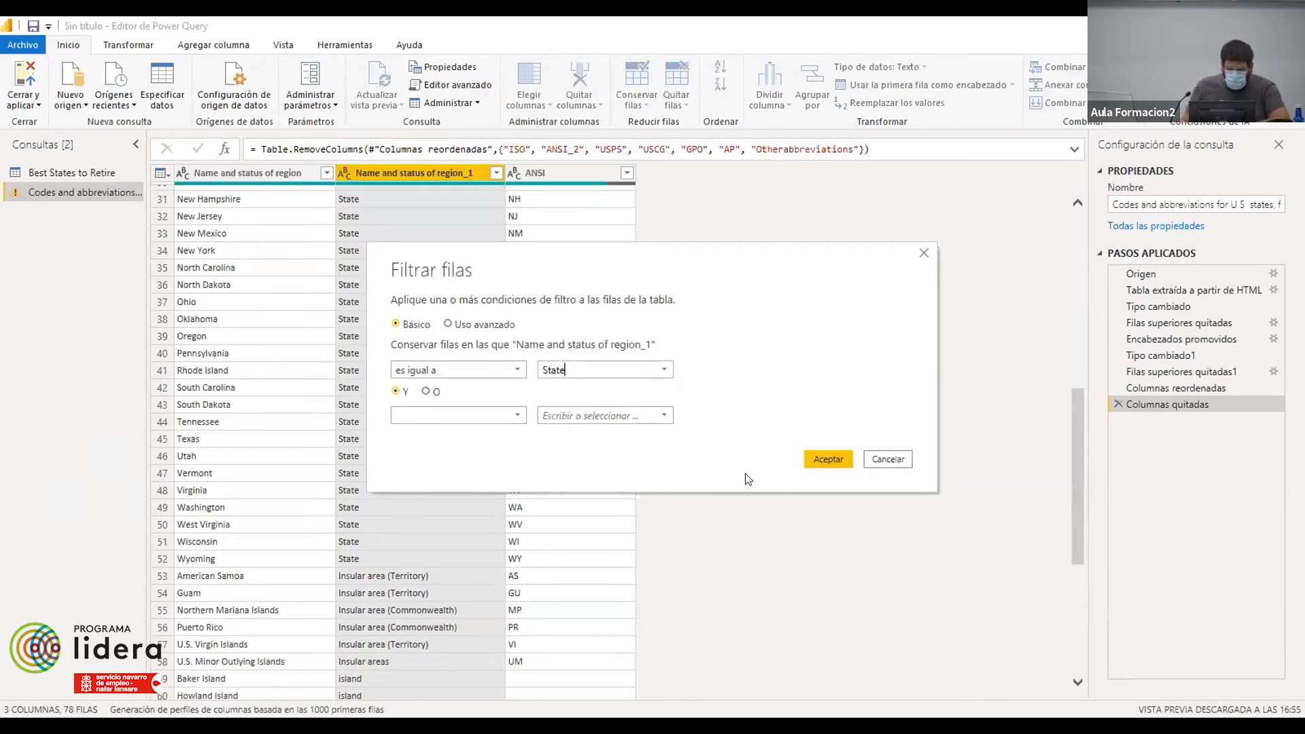
left_click(827, 458)
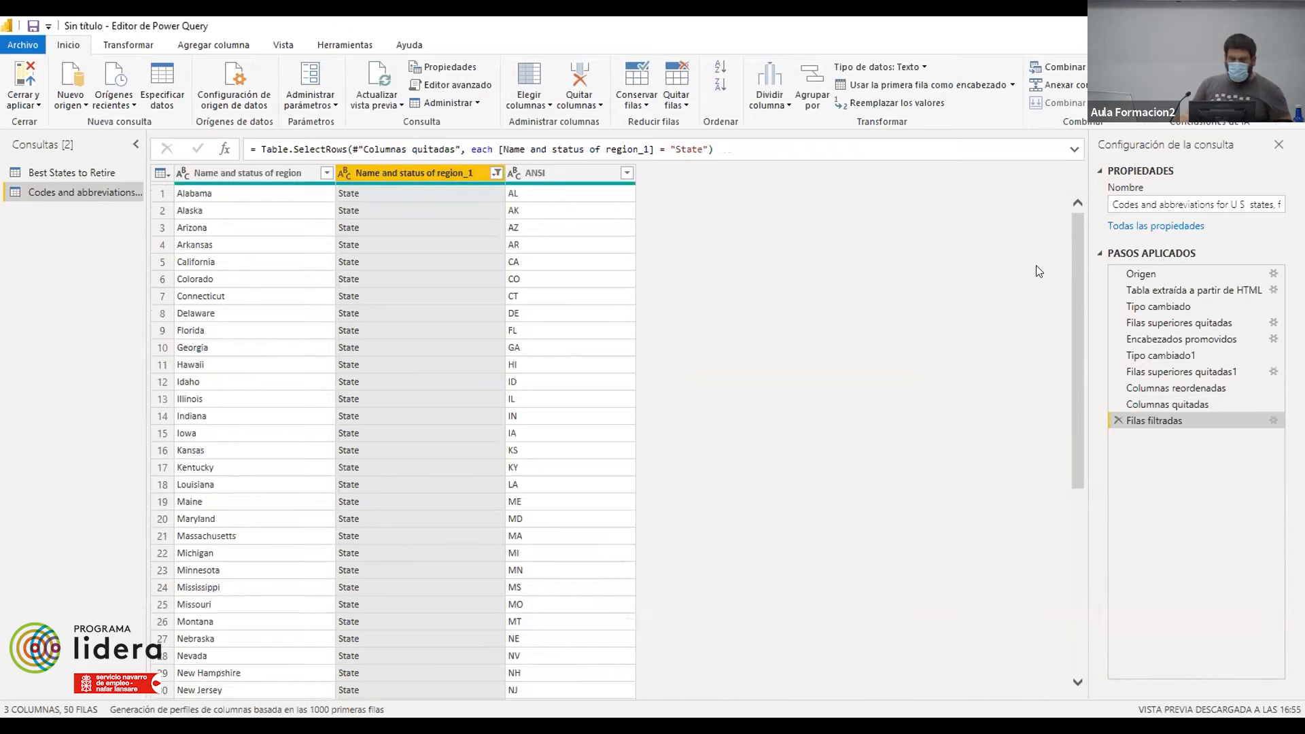
left_click_drag(1075, 275, 1087, 501)
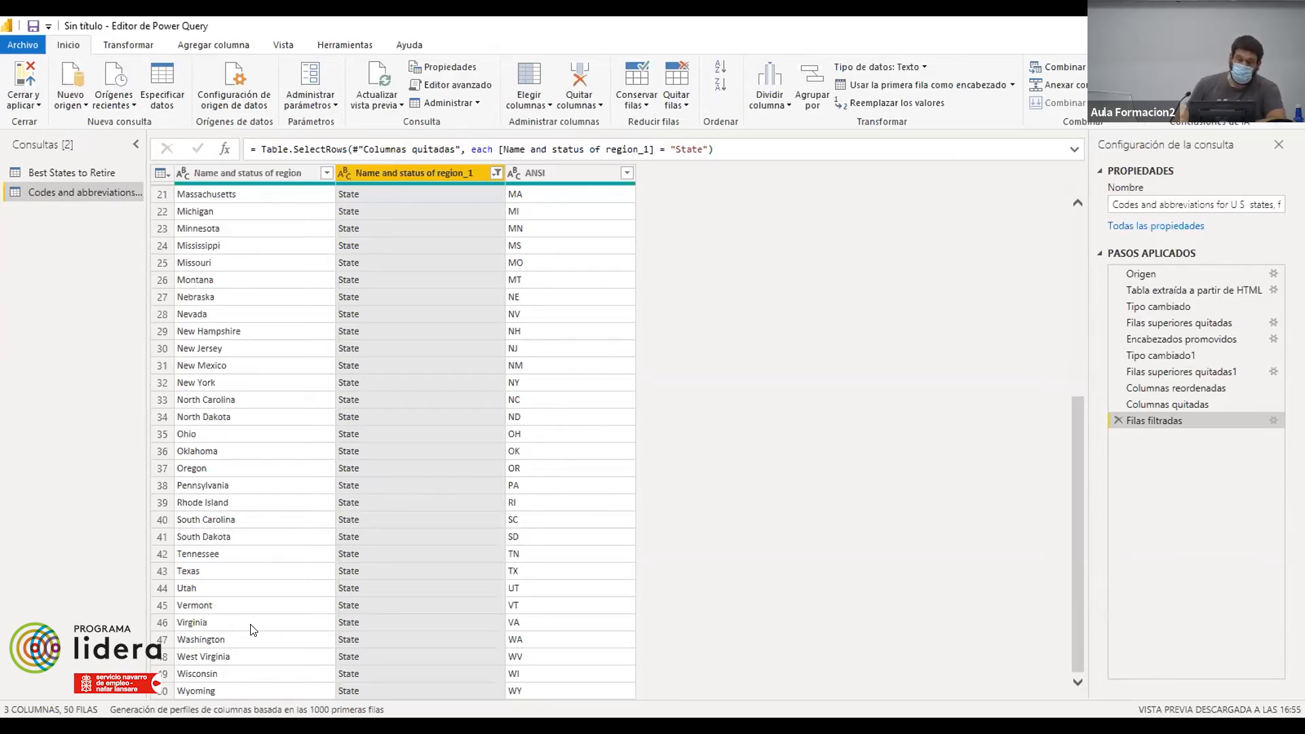
left_click(1, 606)
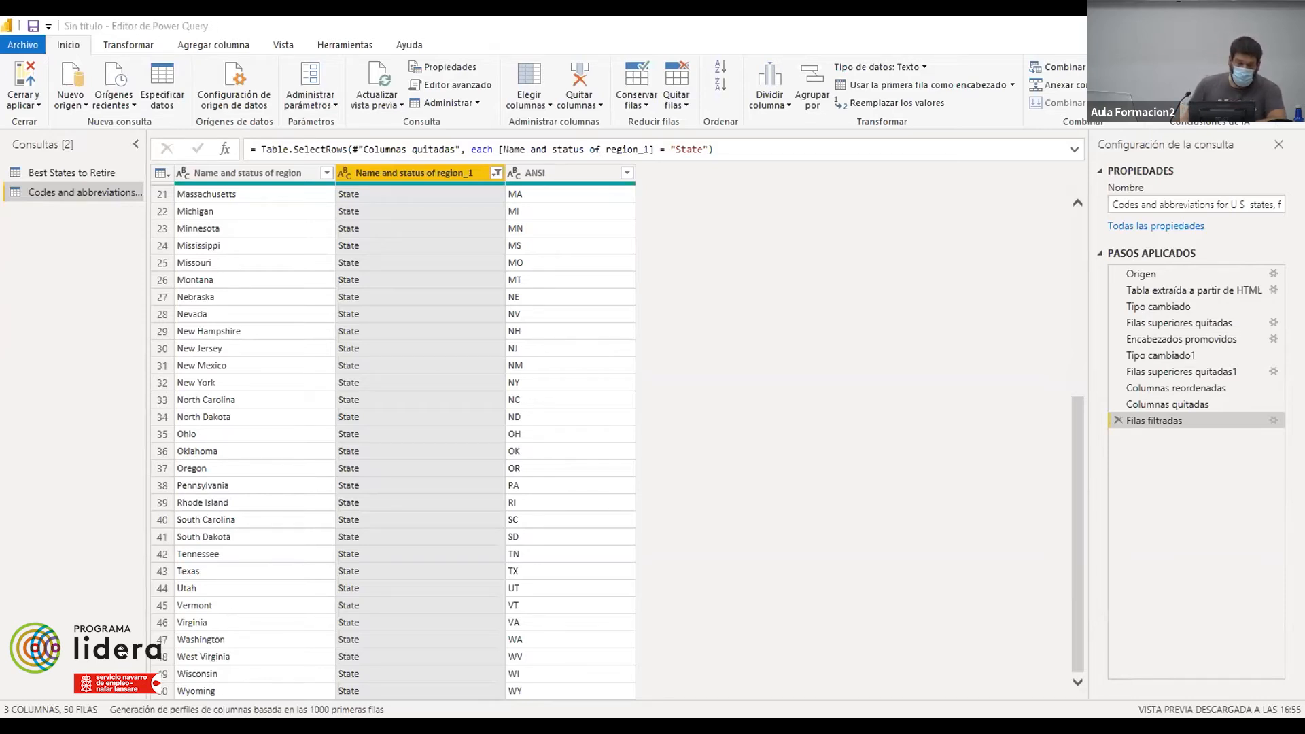
left_click(486, 373)
left_click(204, 229)
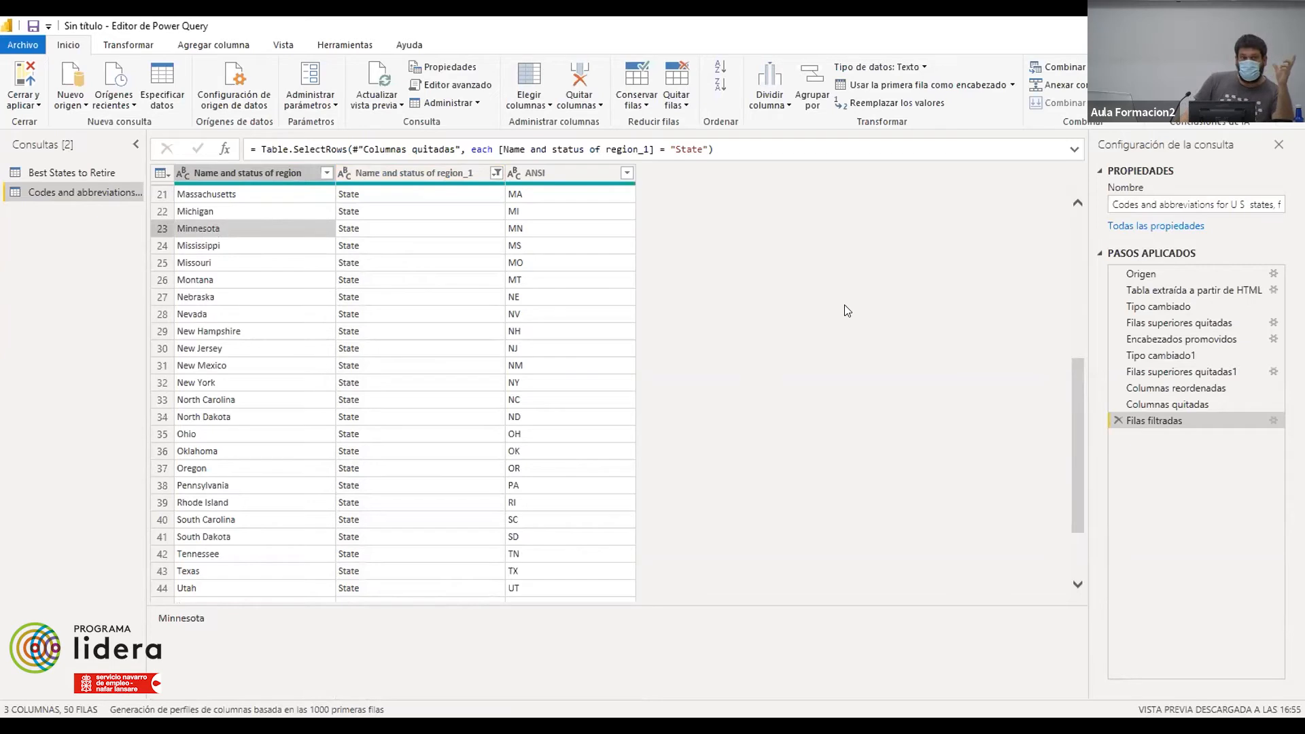
left_click(542, 211)
left_click(537, 262)
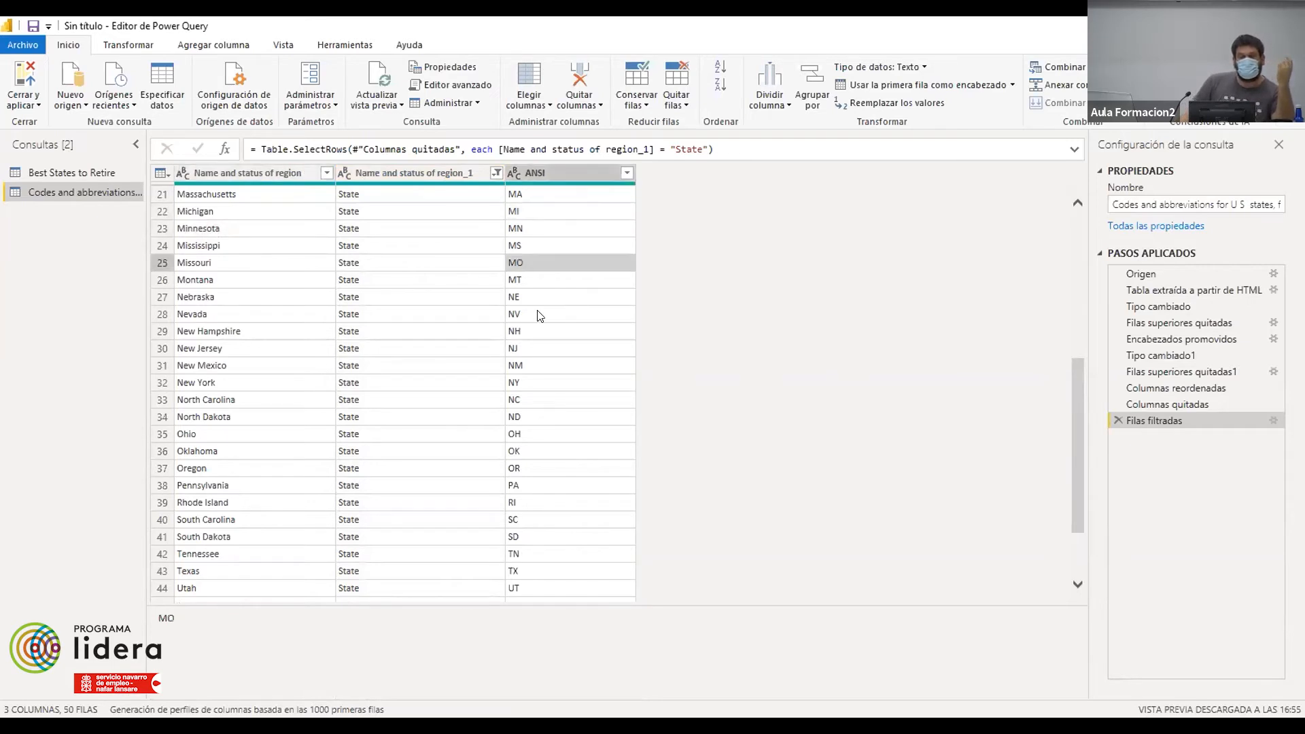
left_click(551, 195)
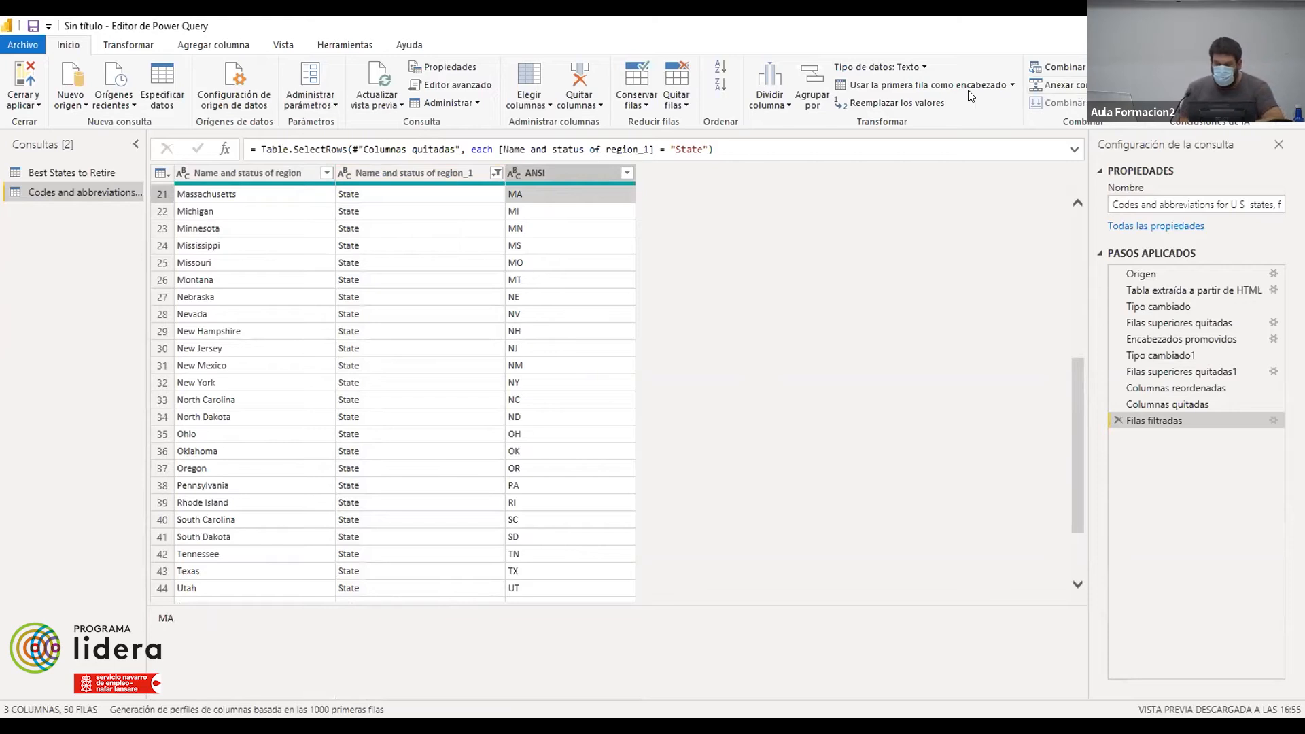
left_click(543, 224)
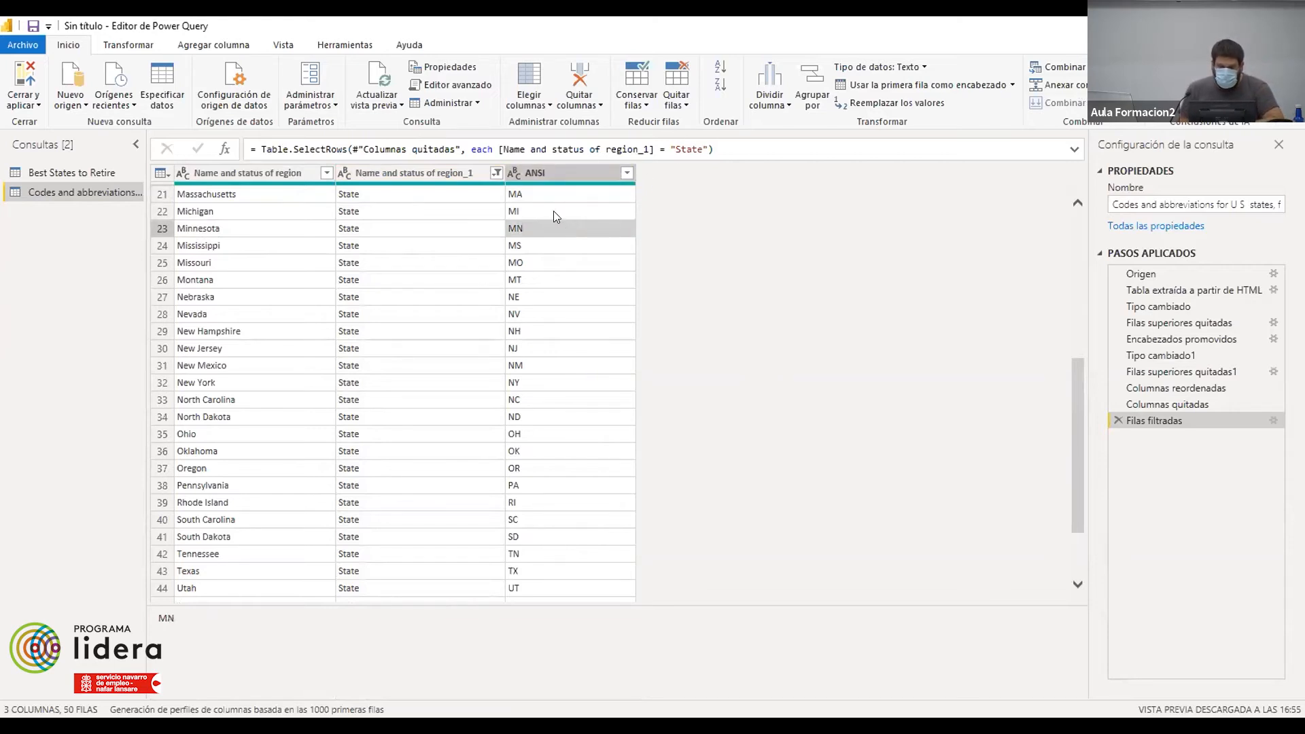
left_click(552, 197)
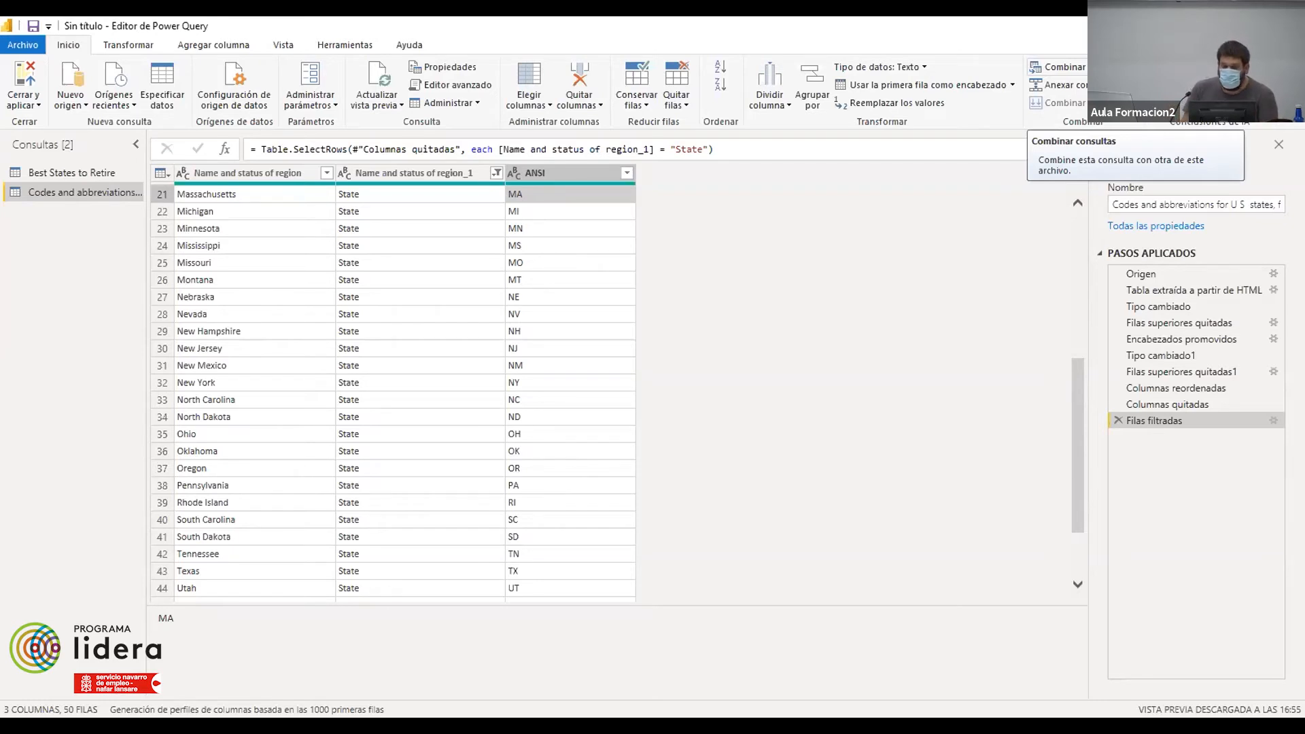
- Set up a merge of the abbreviations query with Best States to Retire, matching Name and status of region to State
left_click(1057, 66)
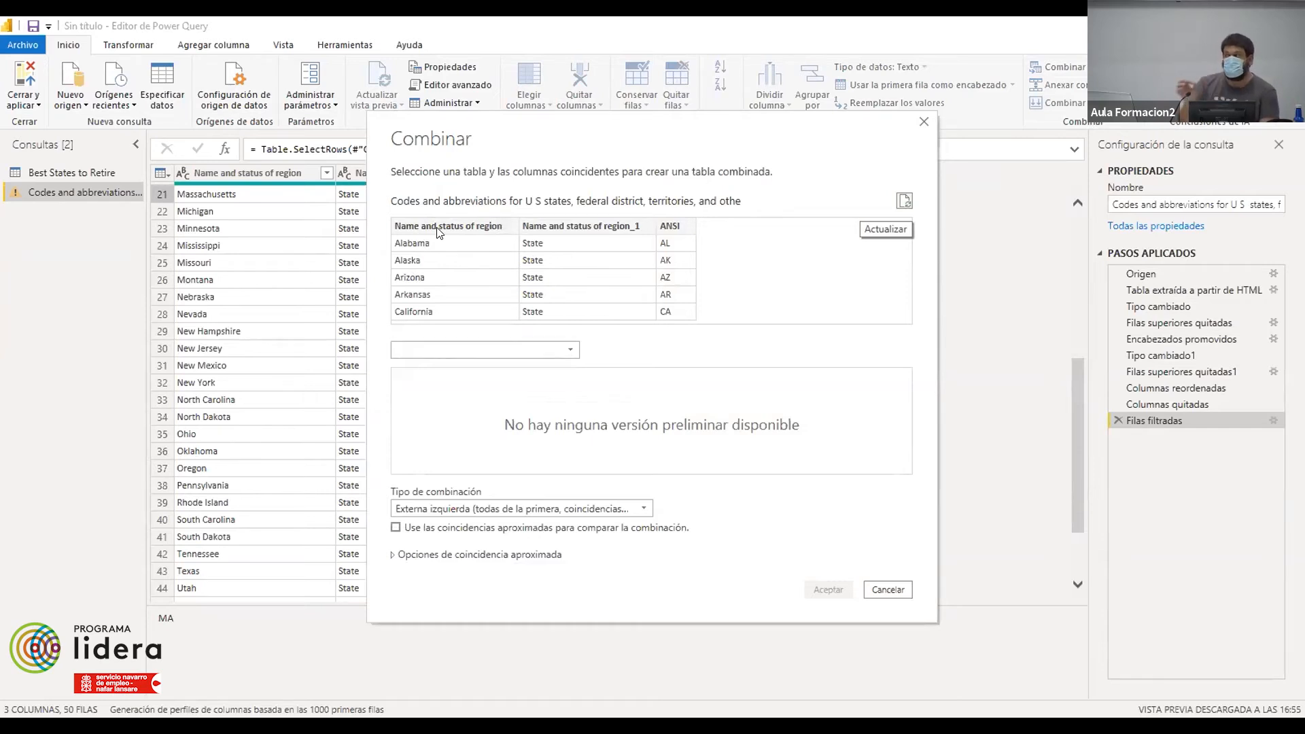
left_click(417, 248)
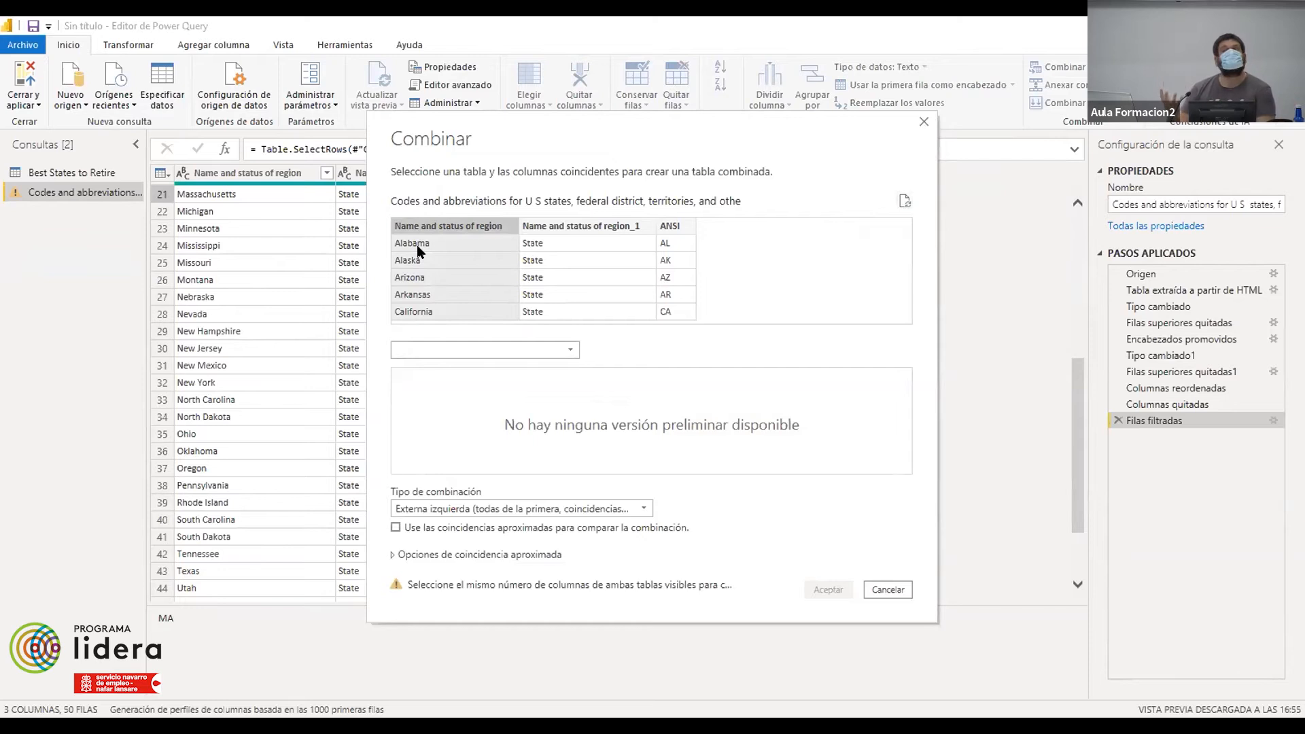
left_click(564, 347)
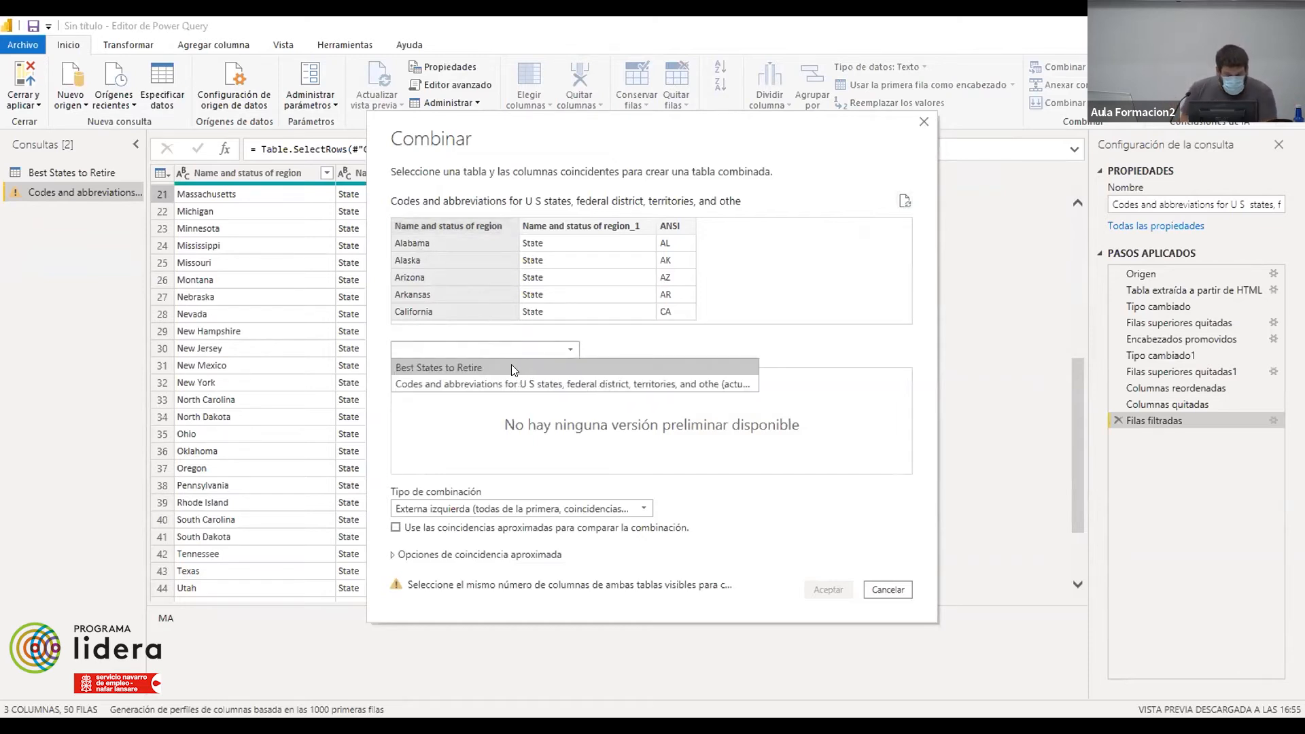
left_click(511, 367)
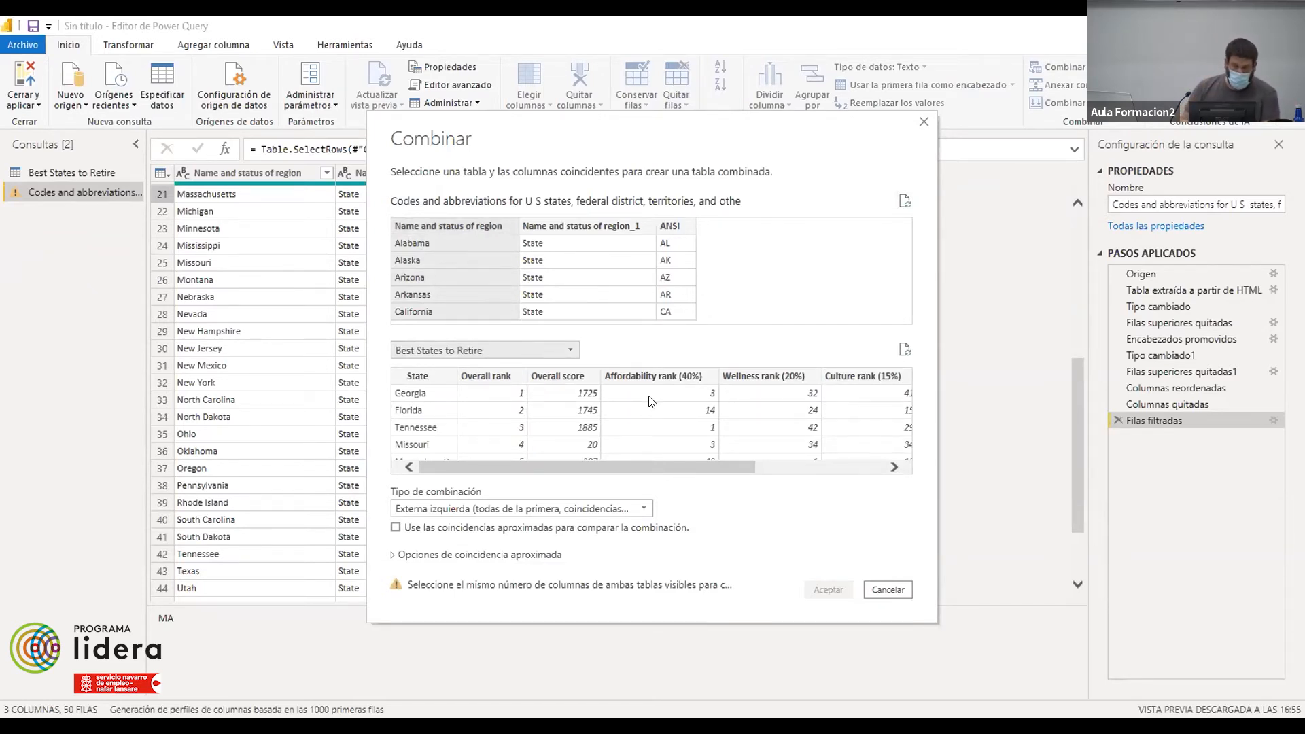
left_click(410, 379)
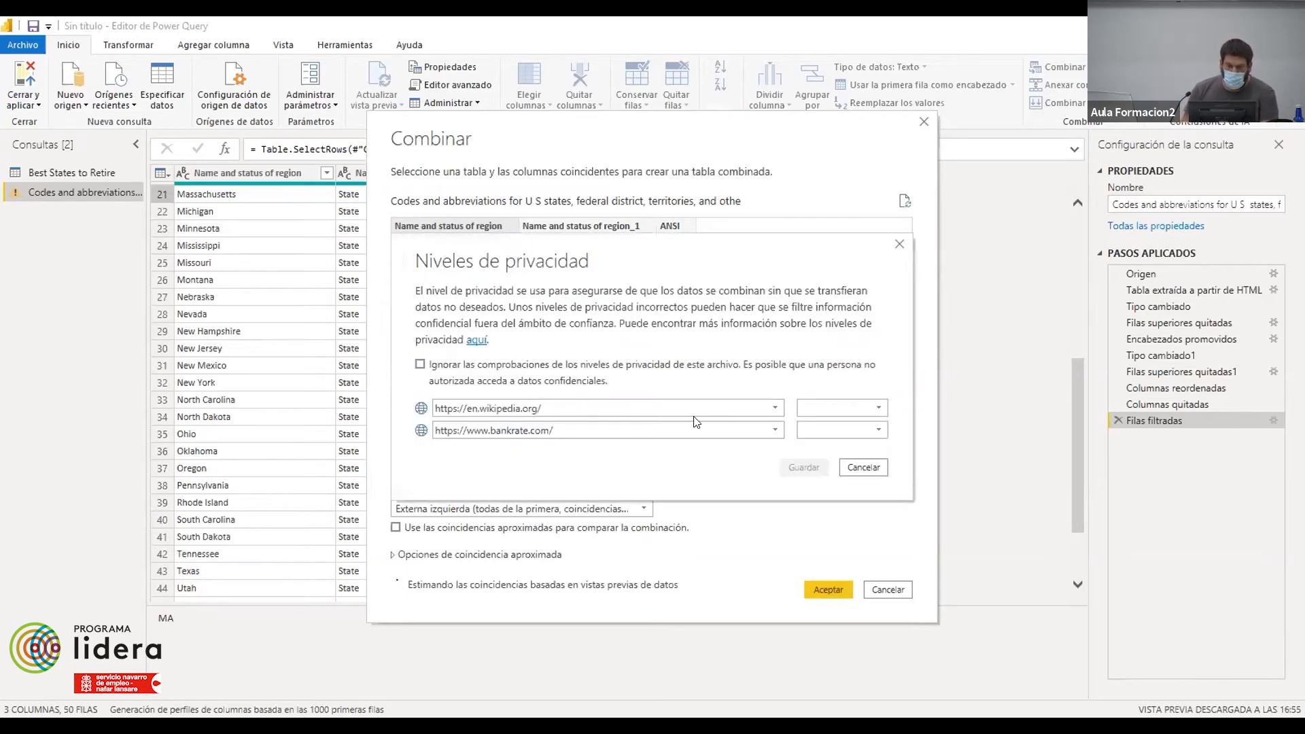
- Ignore the privacy level checks for this file and complete the left outer merge
left_click(420, 365)
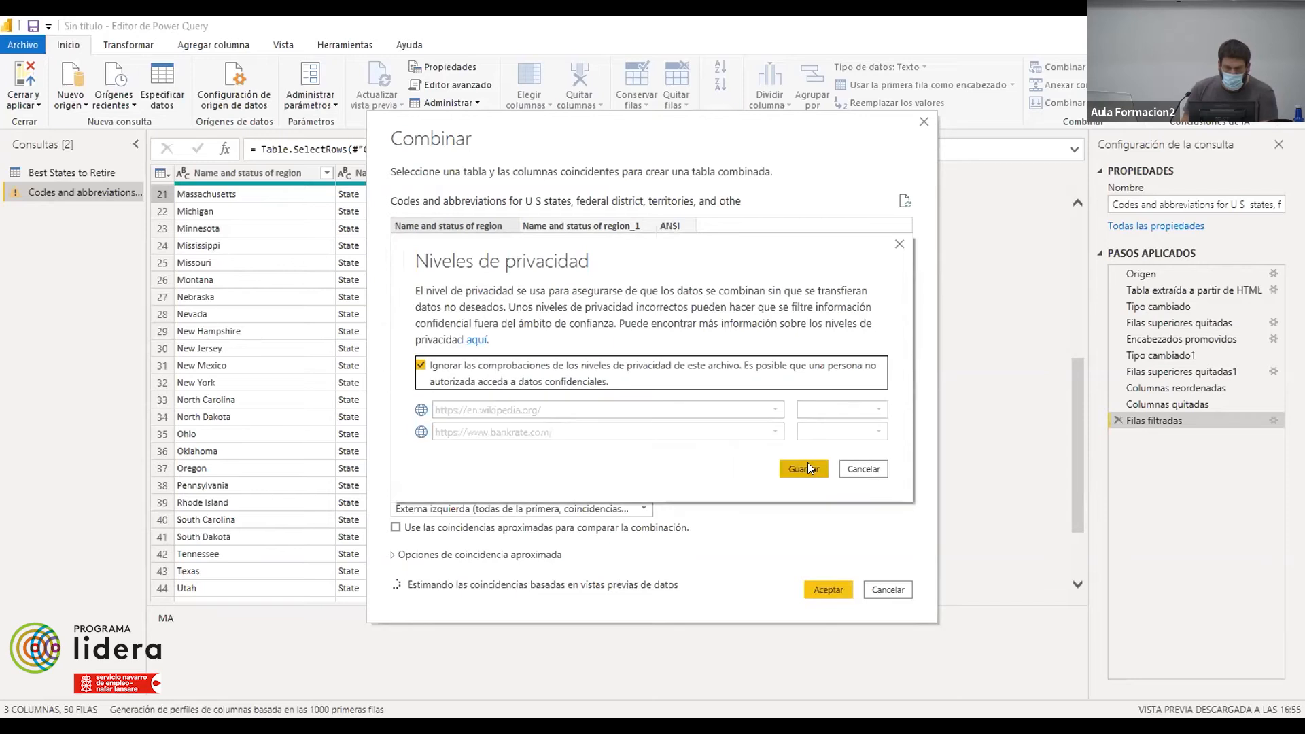
left_click(808, 468)
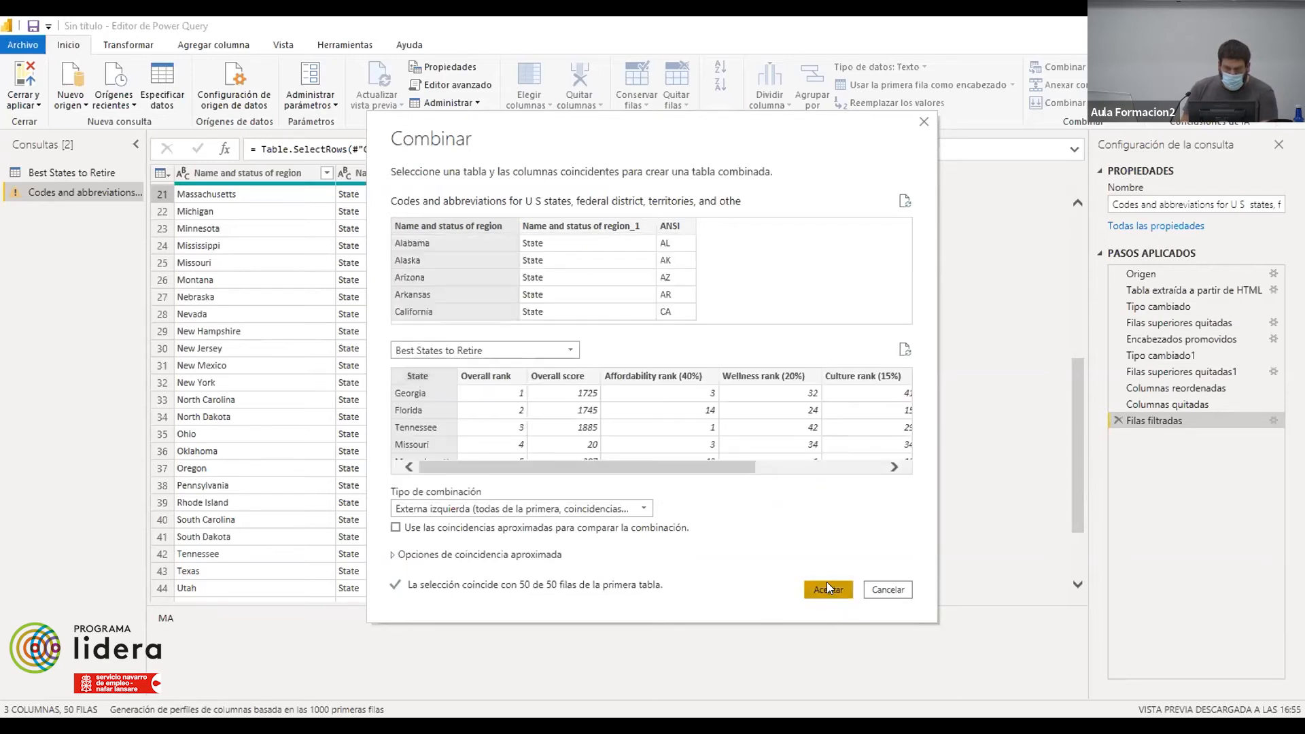
left_click(826, 587)
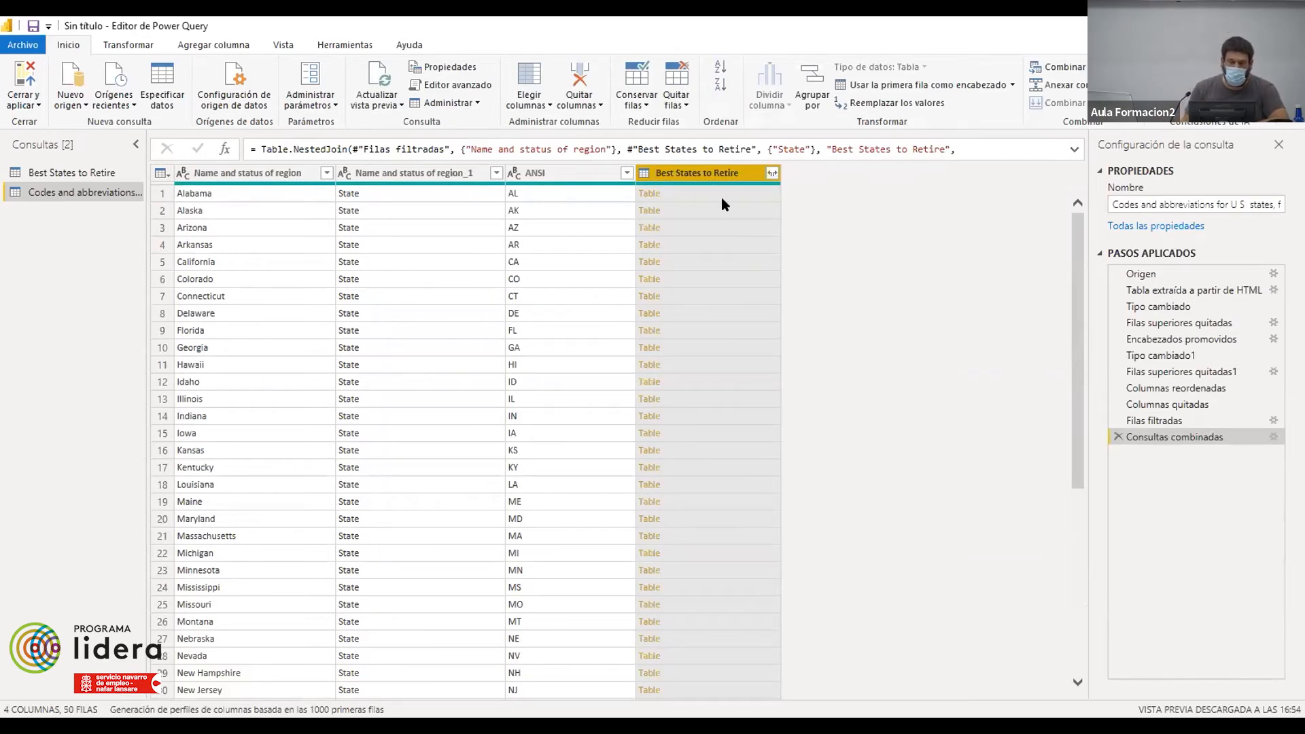
- Expand all columns of the merged Best States to Retire table with the original name as prefix, and return to the report in Power BI Desktop
left_click(771, 174)
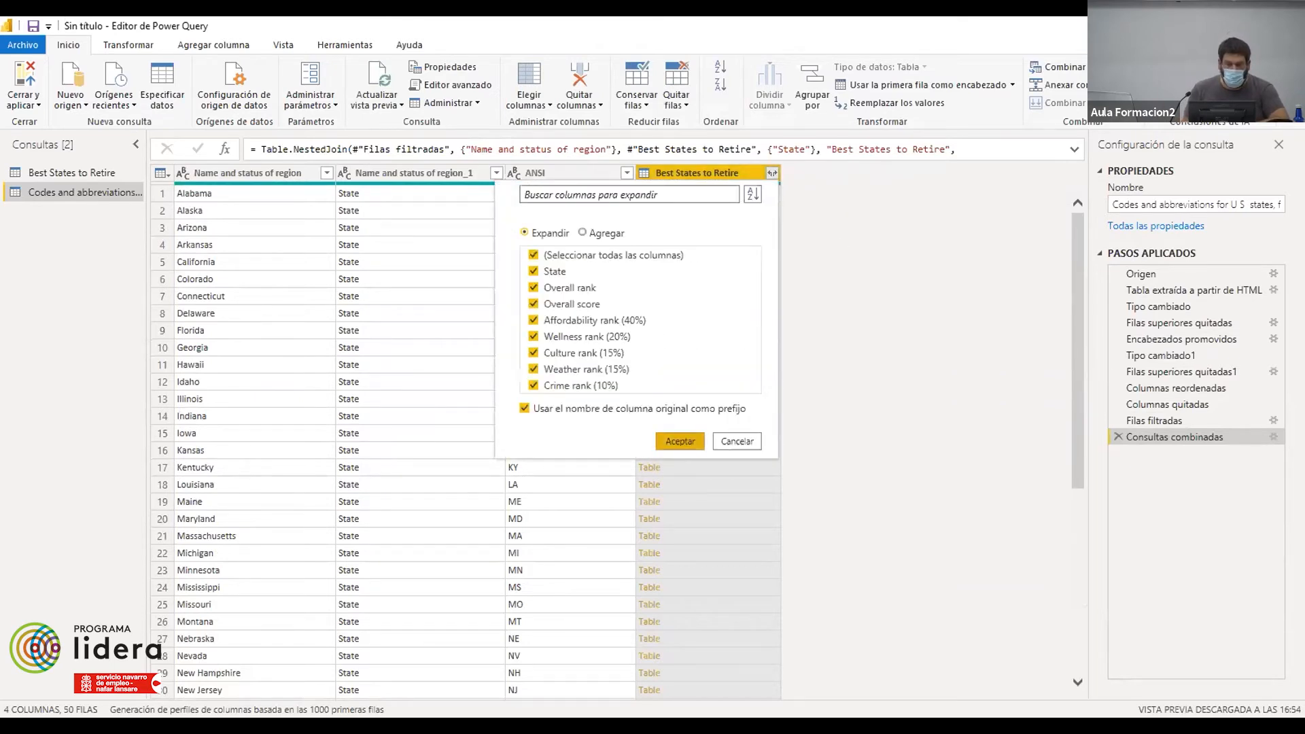
left_click(680, 441)
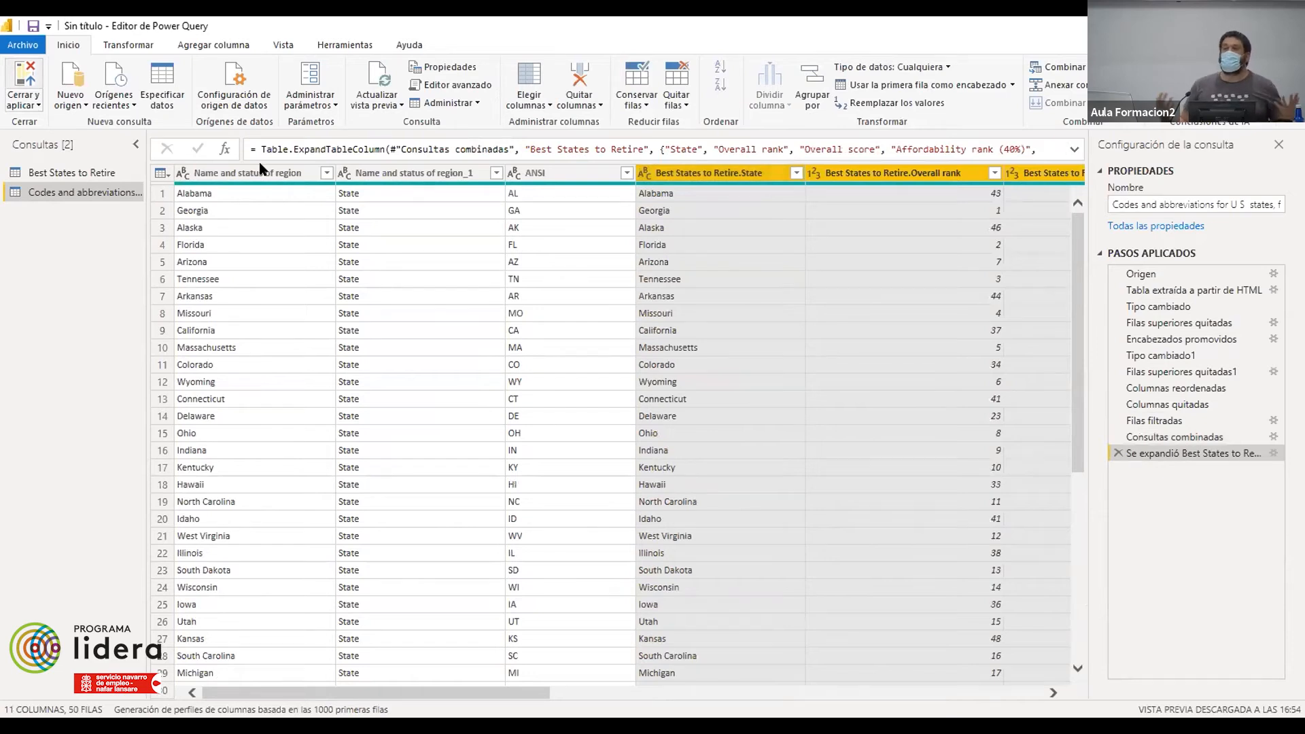
key("alt+Tab")
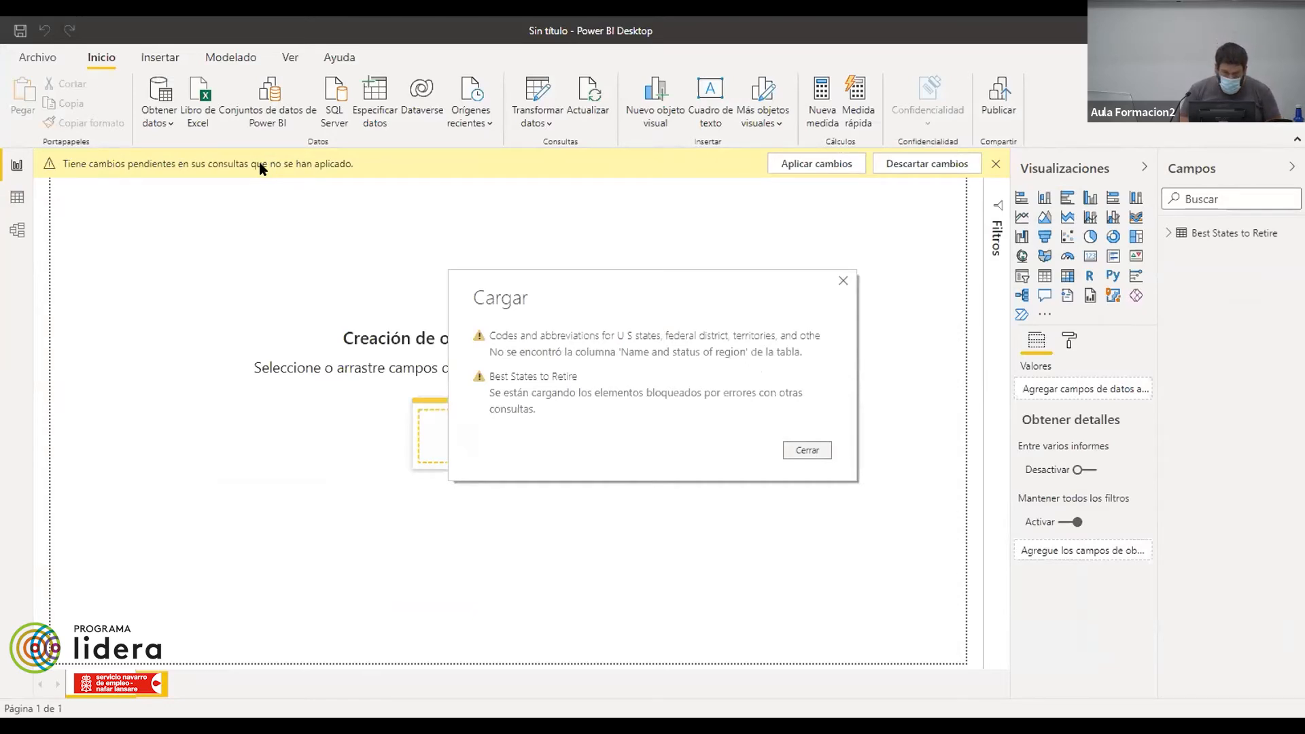
left_click(799, 450)
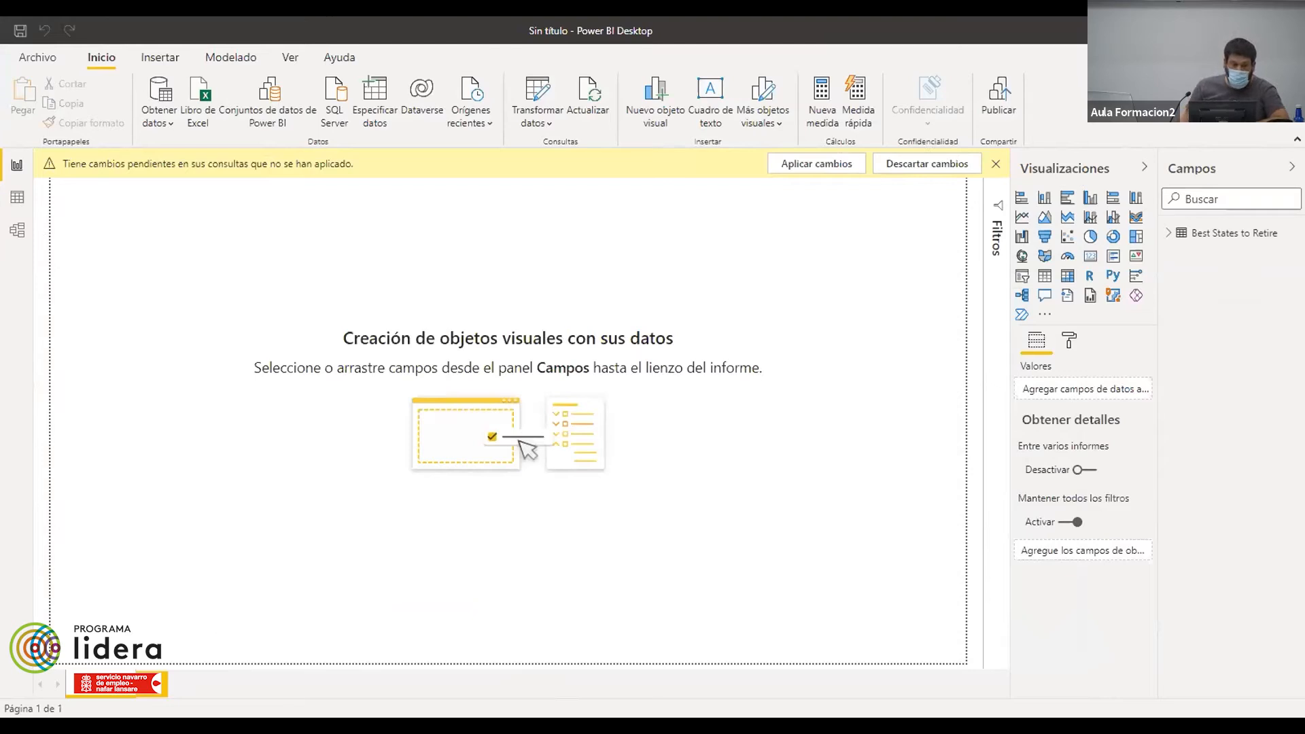
- Inspect the loaded Best States to Retire data and the tables present in the model diagram
left_click(17, 197)
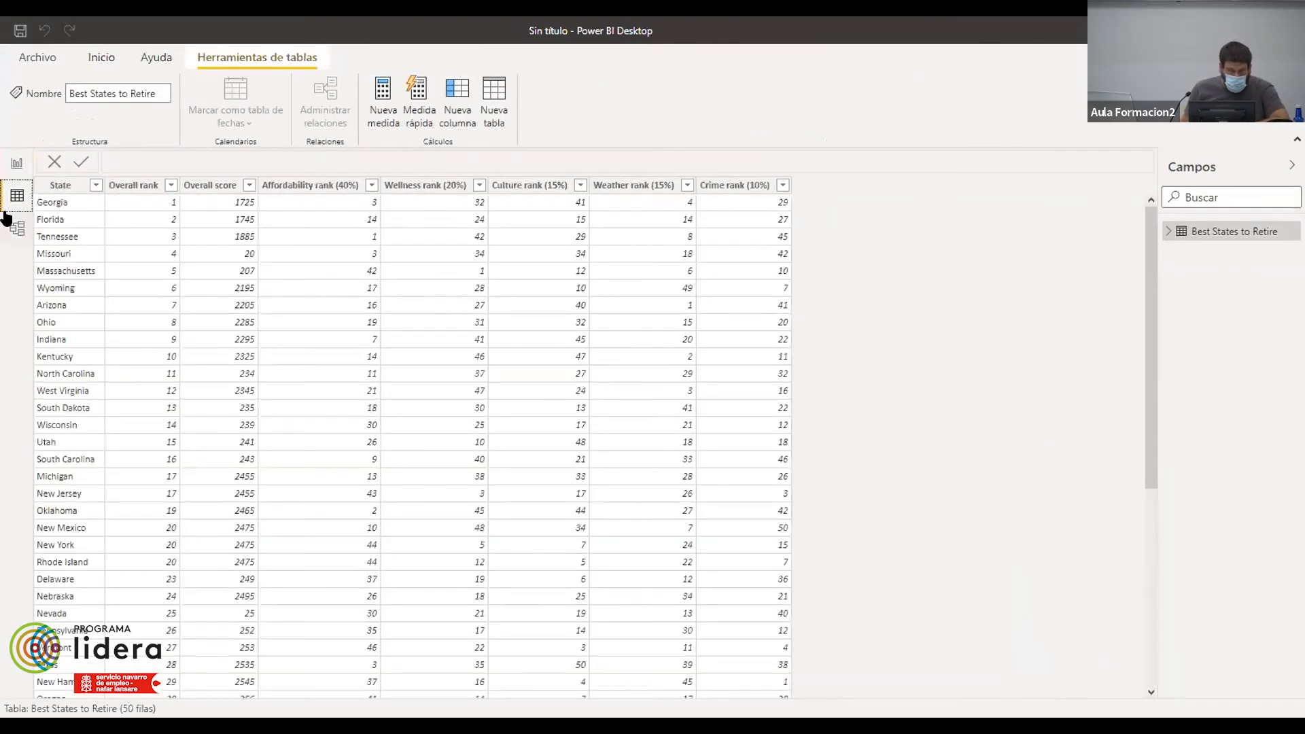
left_click(17, 229)
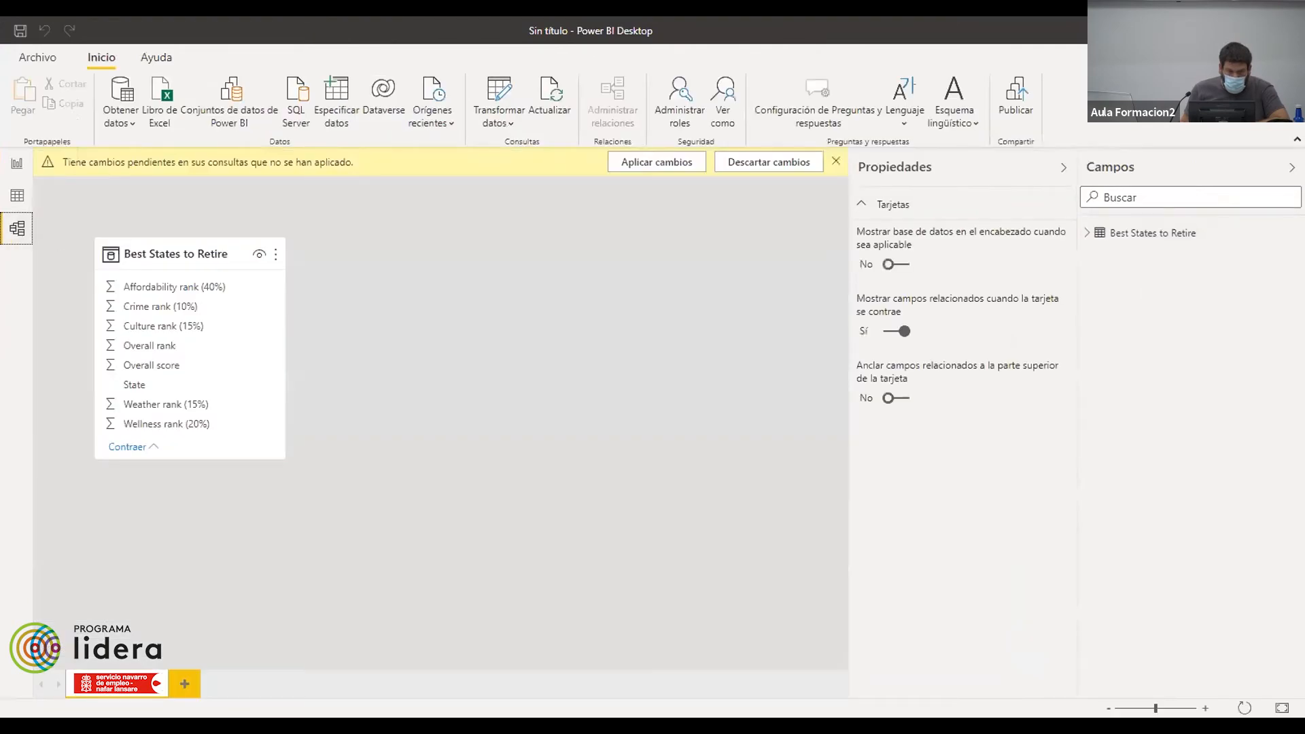
left_click(17, 196)
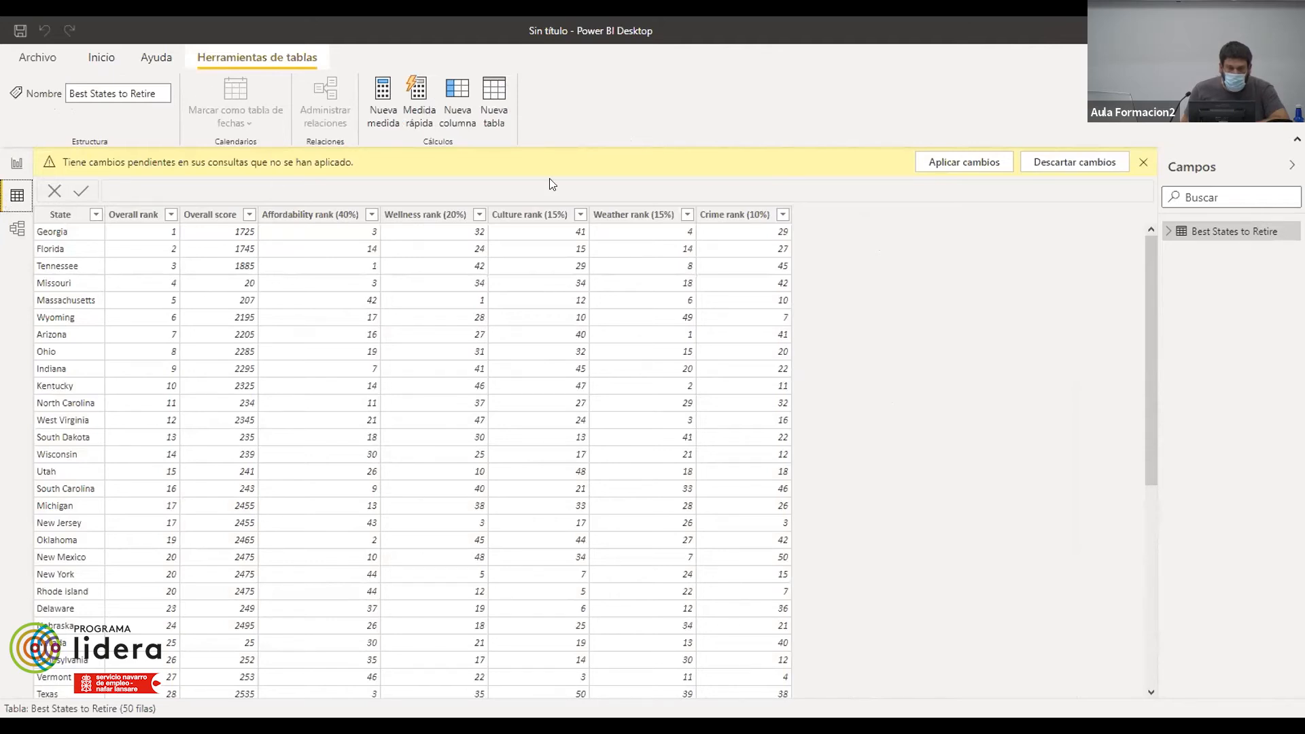
- Apply the pending query changes and move the Codes and abbreviations table farther from Best States to Retire in the model diagram
left_click(964, 162)
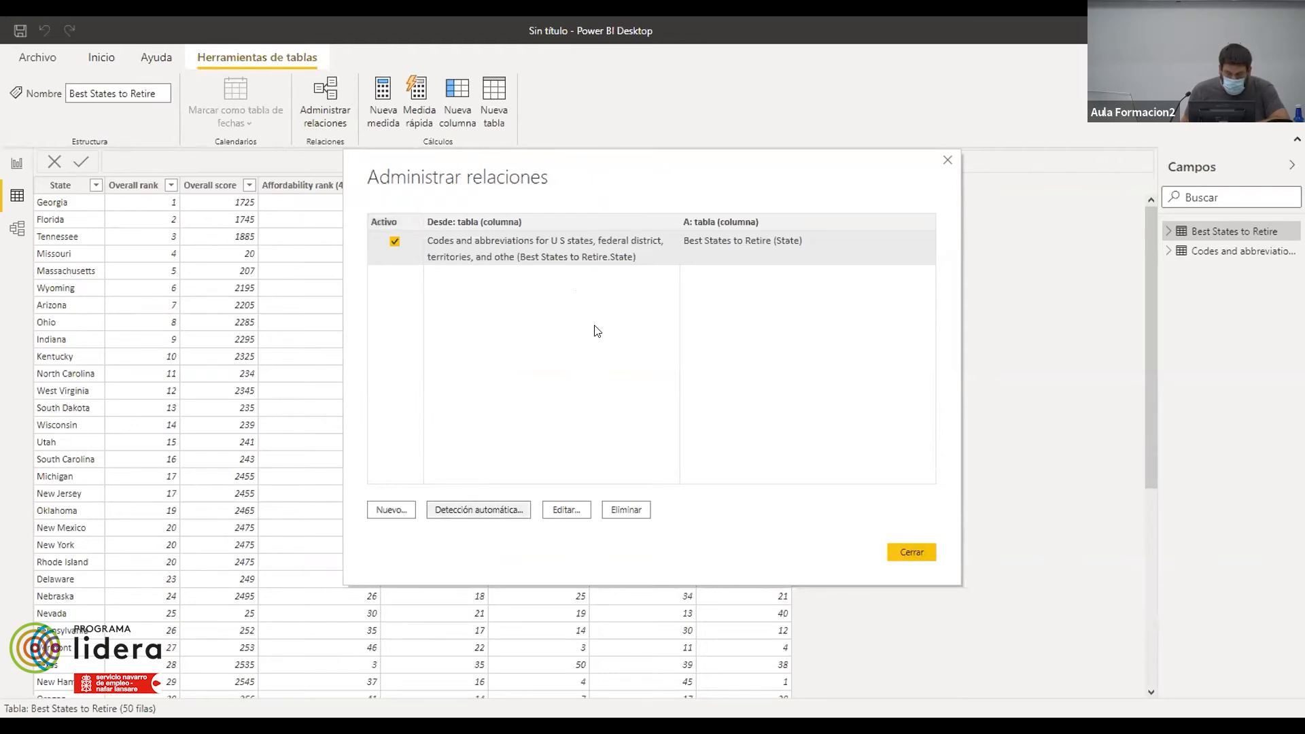
left_click(795, 399)
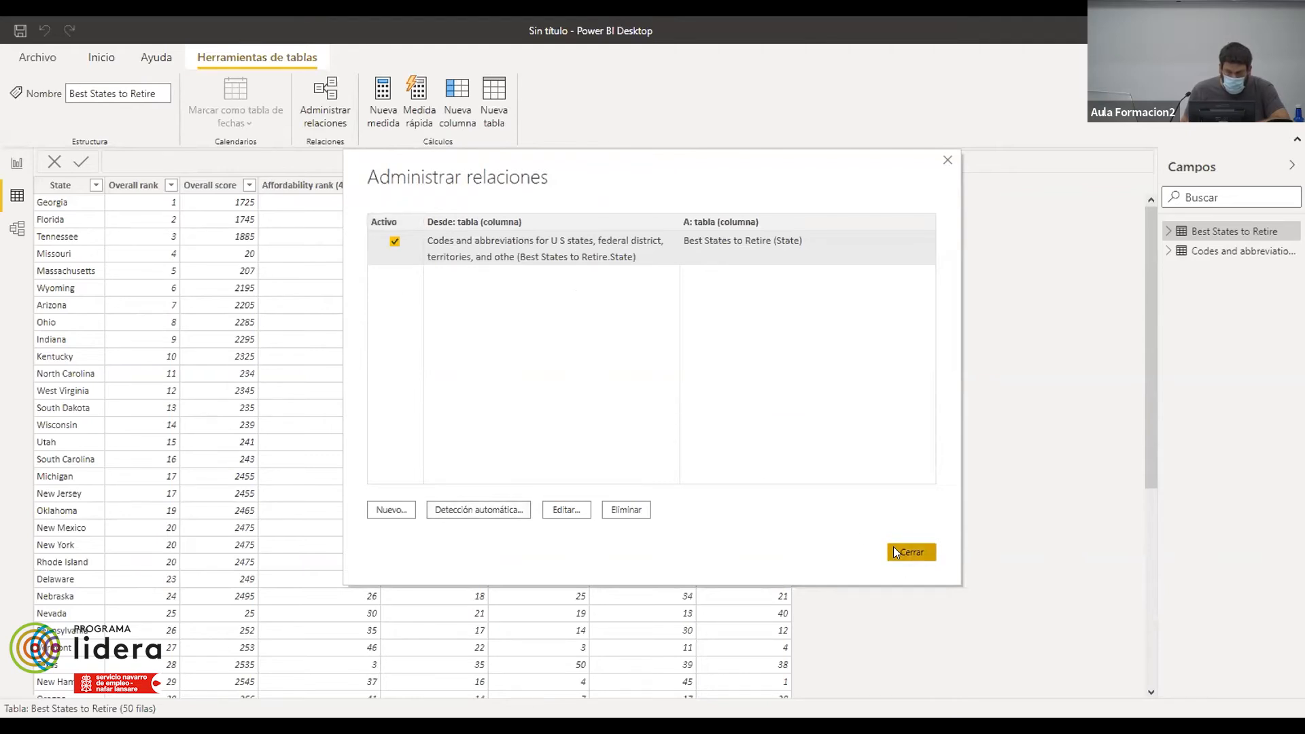
left_click(23, 233)
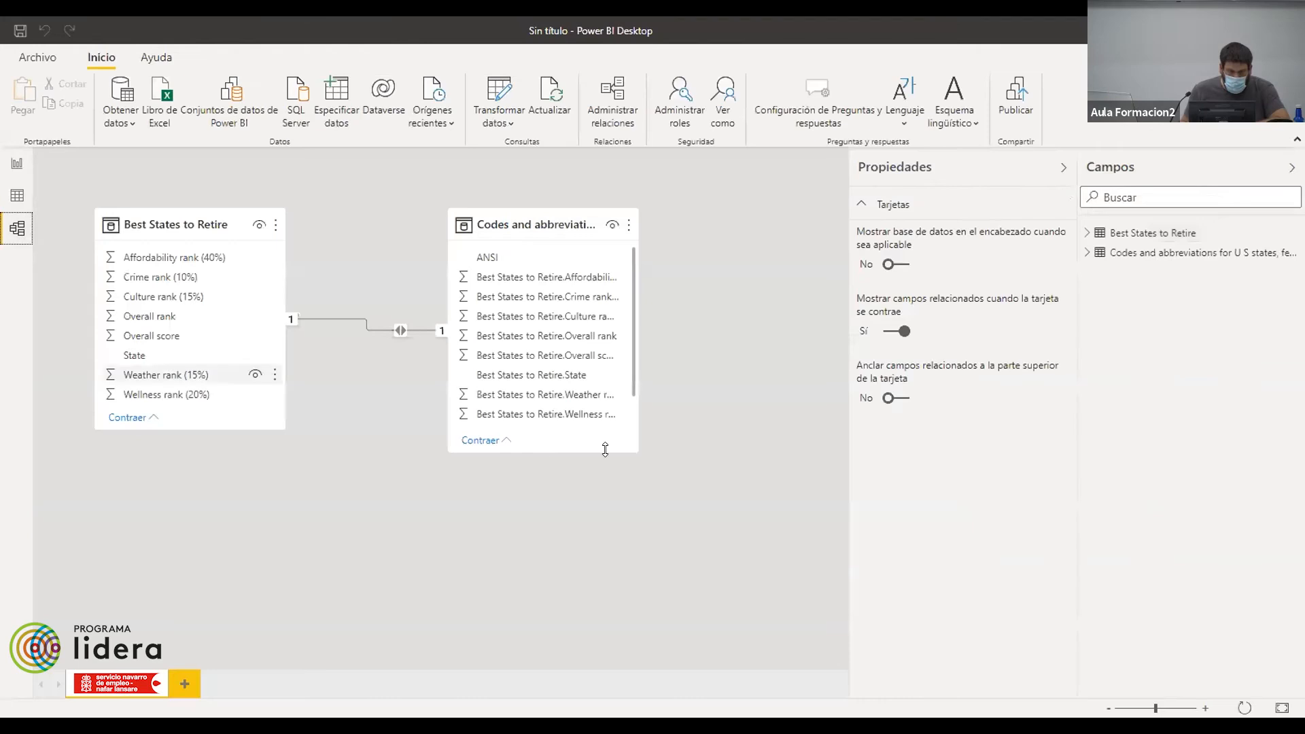
left_click_drag(547, 224, 653, 225)
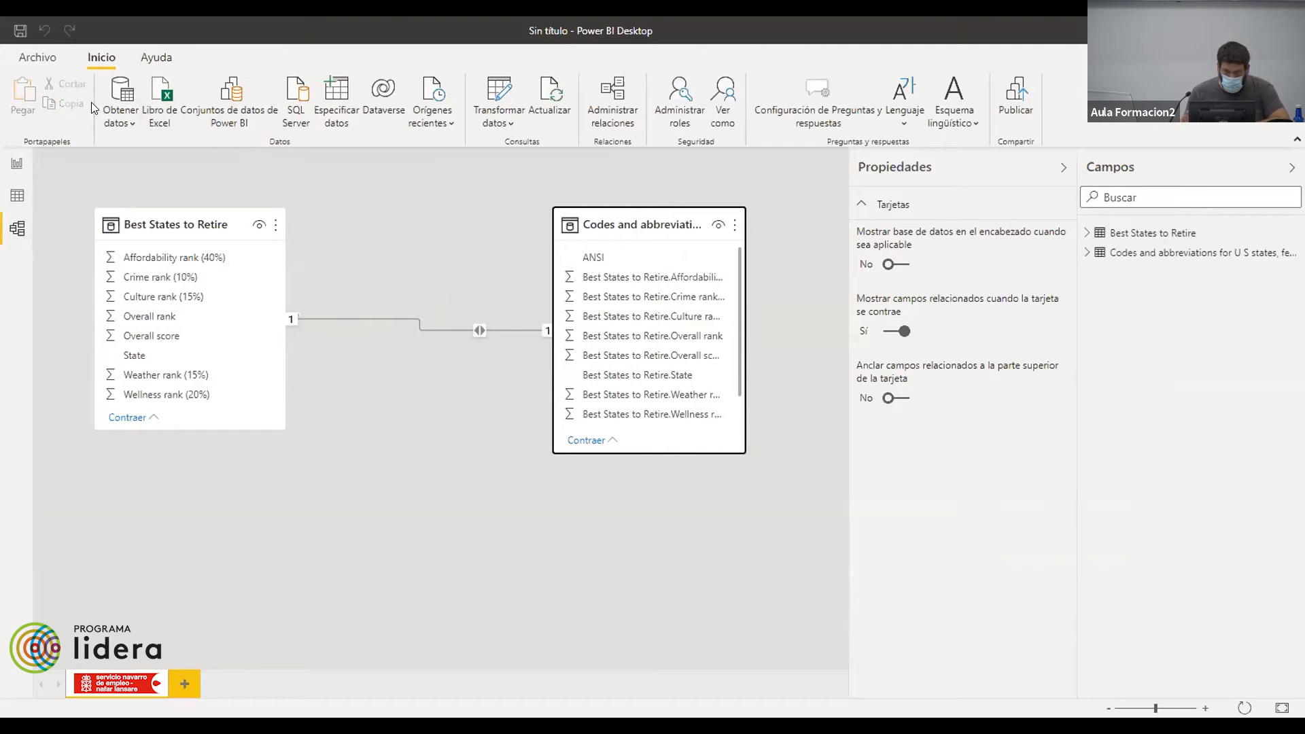
- Open the Best States to Retire query for editing, look through its columns and return to the model diagram
left_click(159, 221)
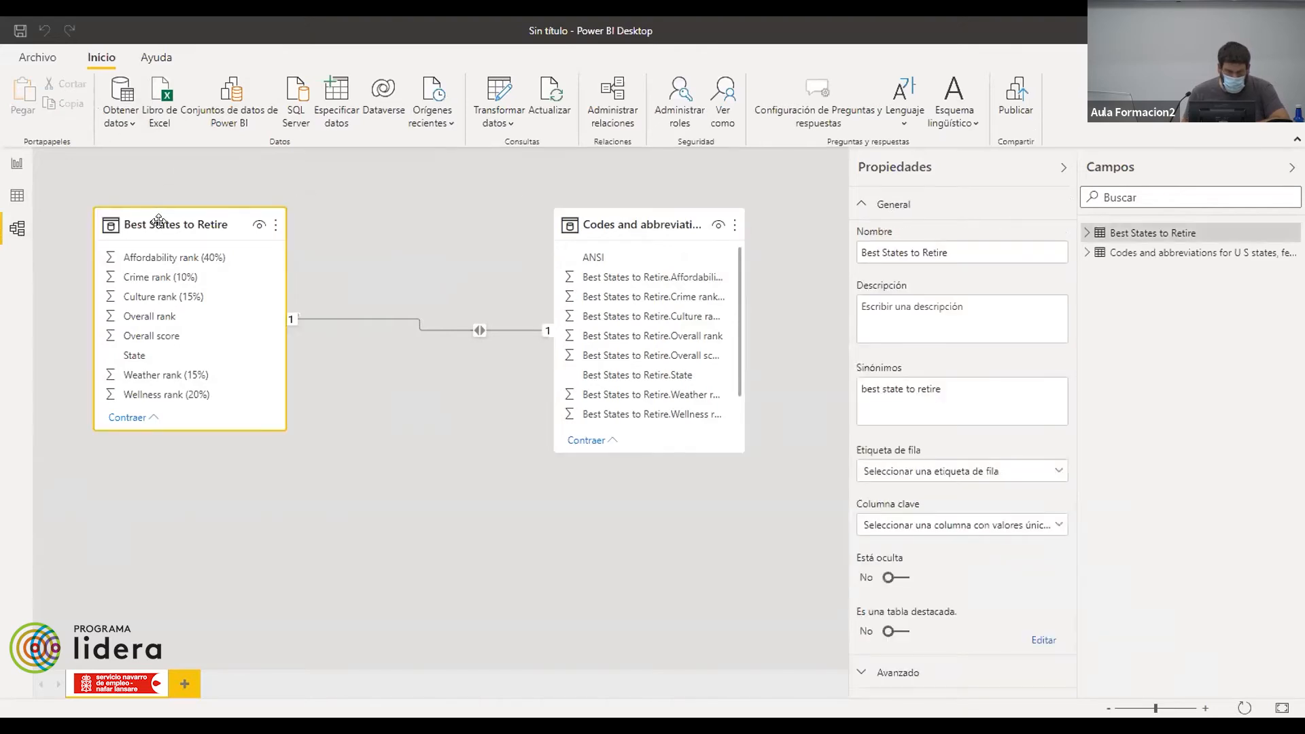
right_click(163, 225)
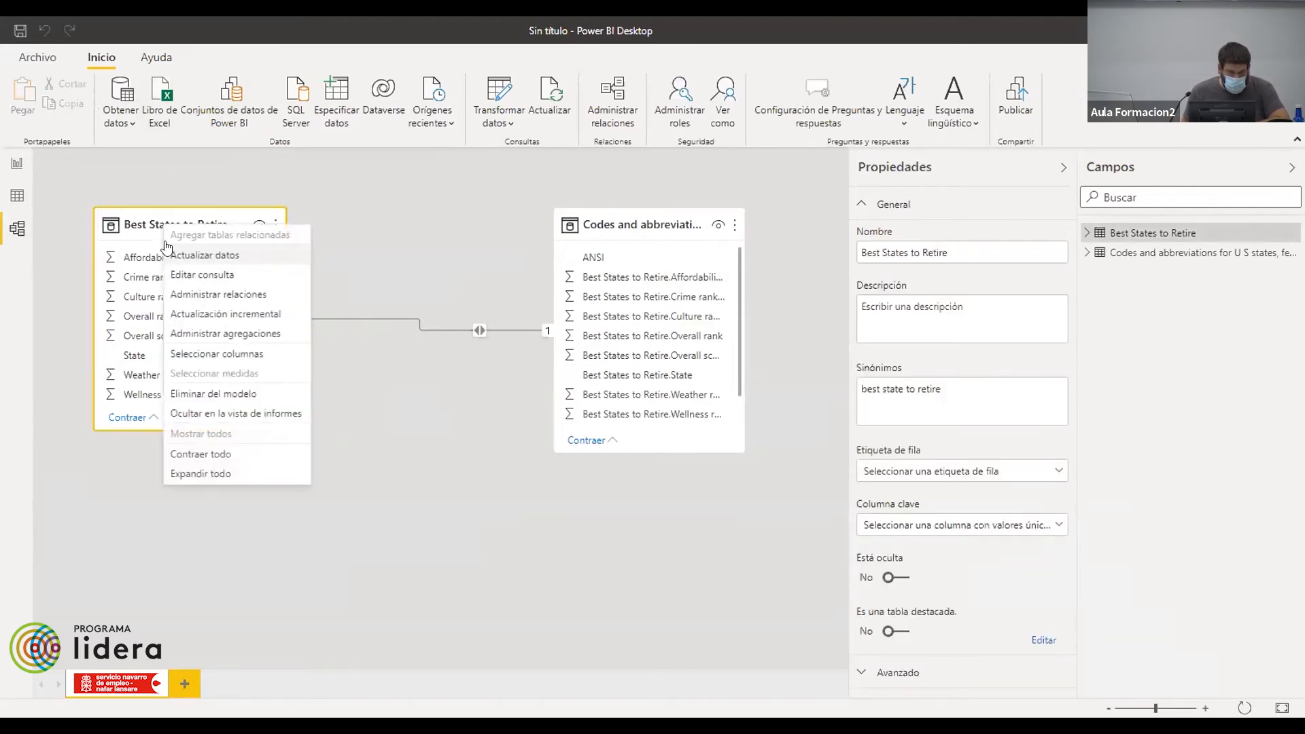
left_click(178, 273)
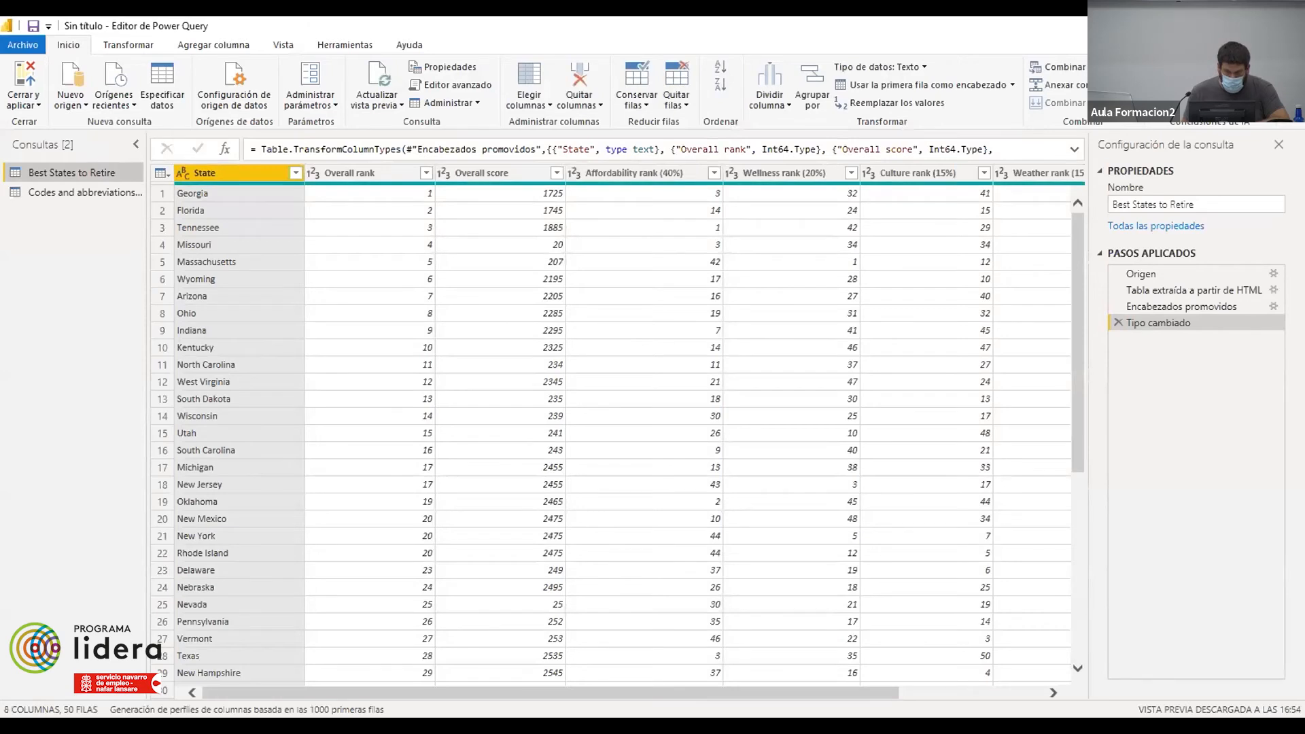
left_click_drag(824, 691, 968, 690)
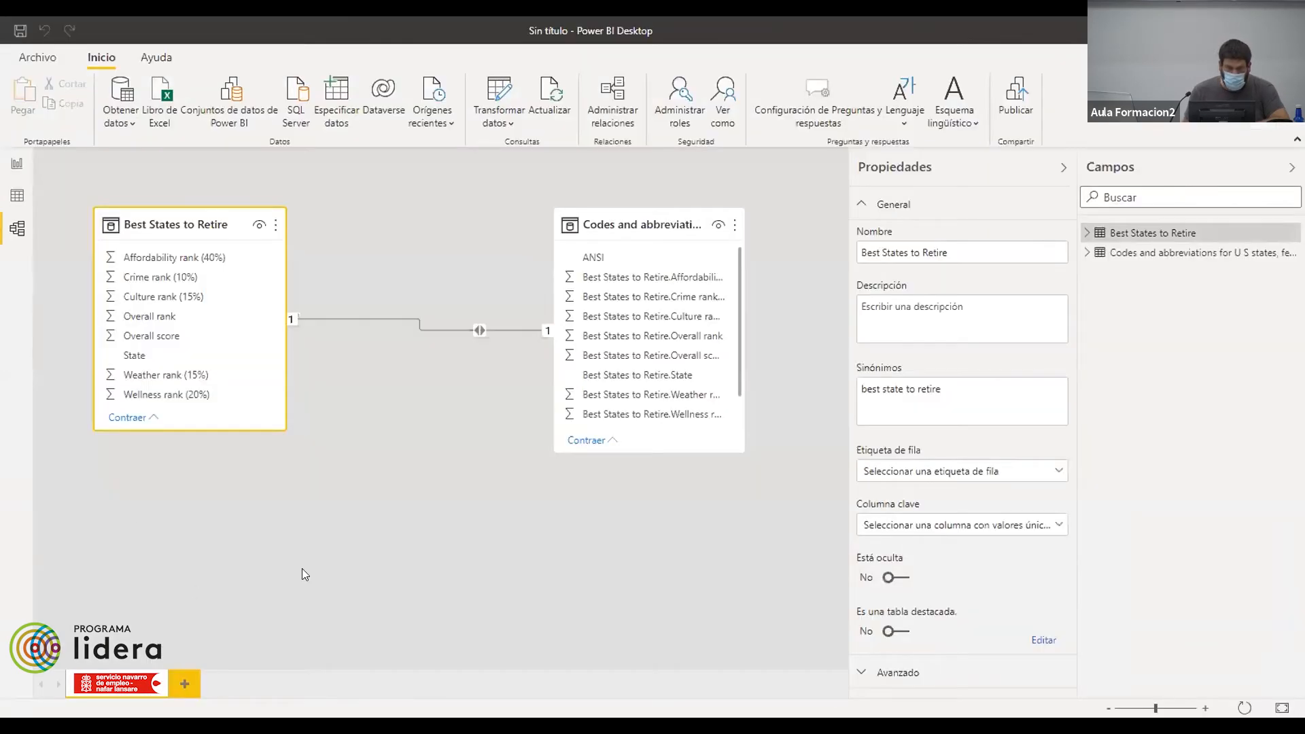
left_click(287, 329)
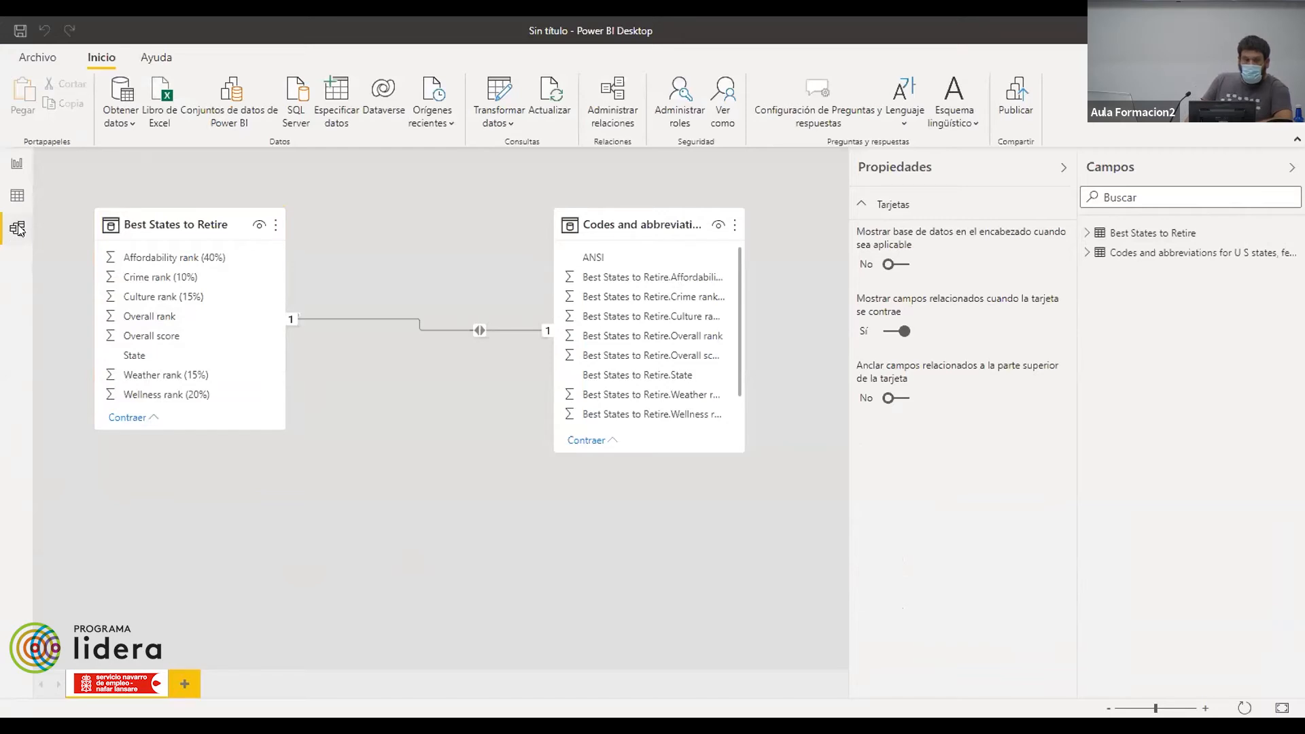
left_click(252, 221)
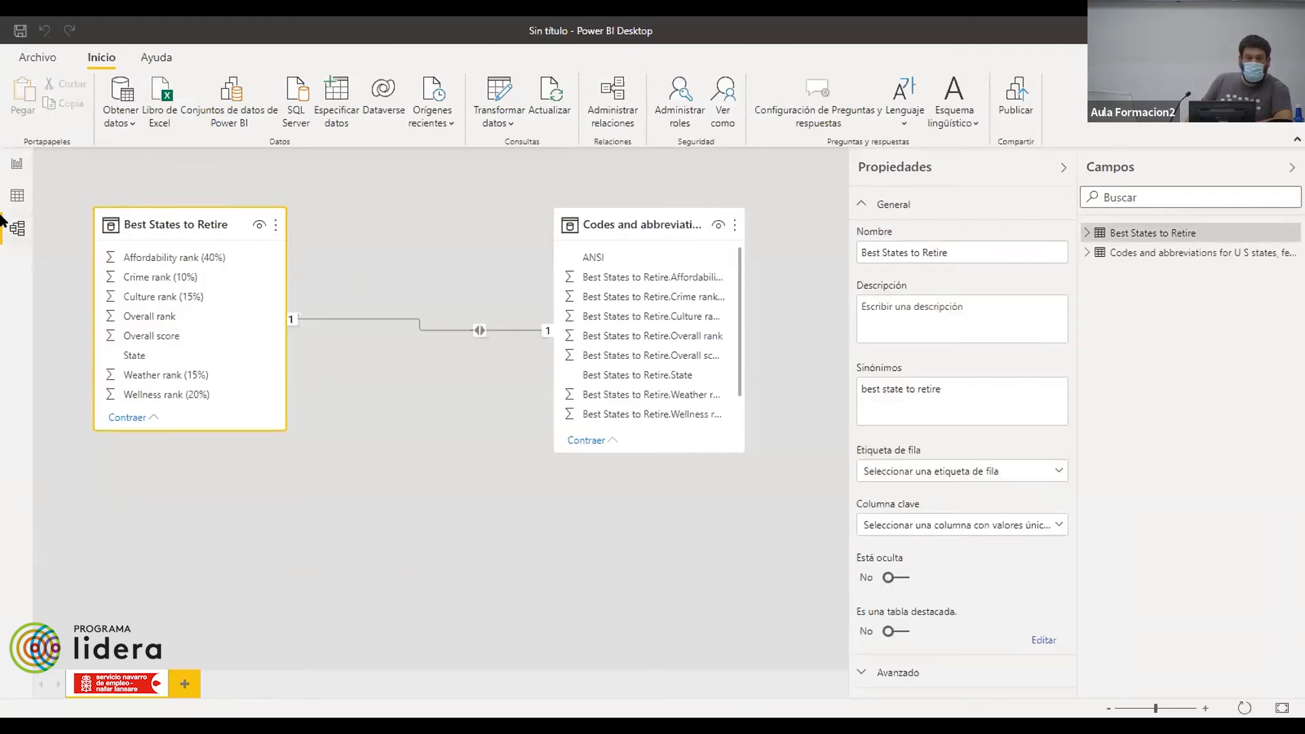
mouse_move(182, 225)
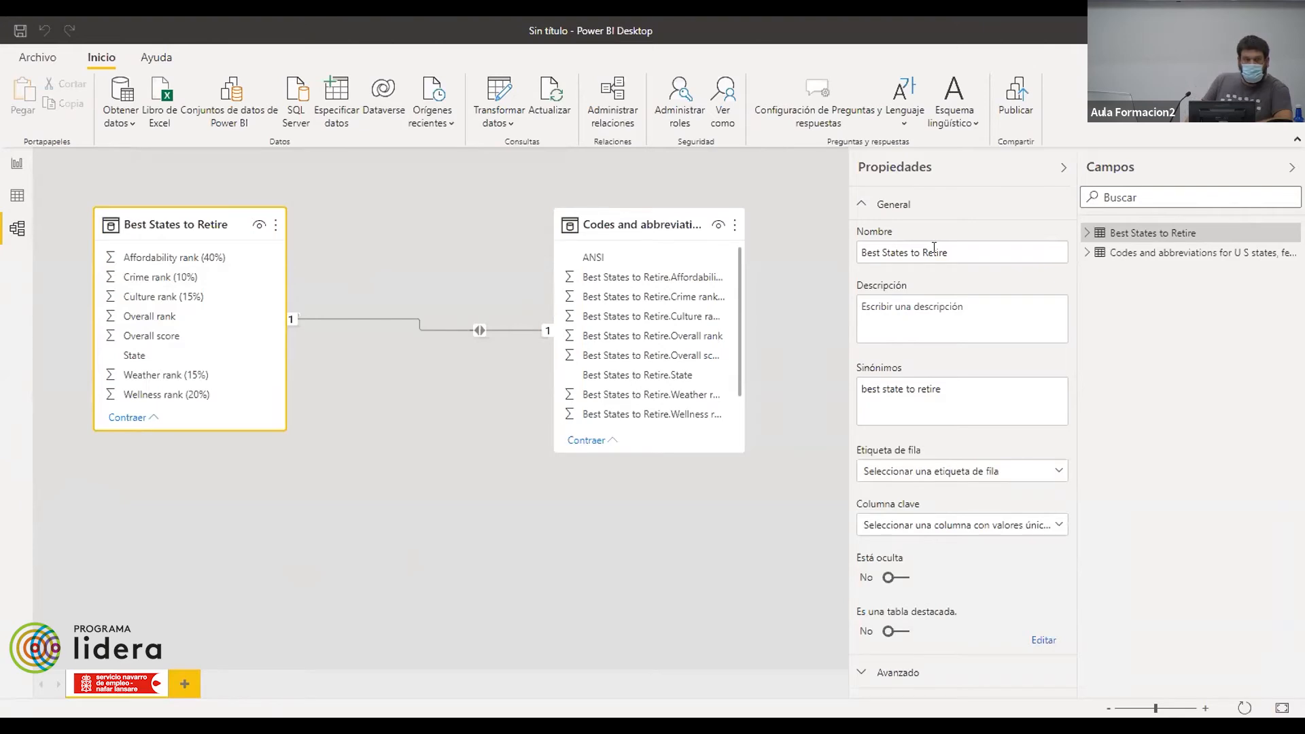
right_click(169, 220)
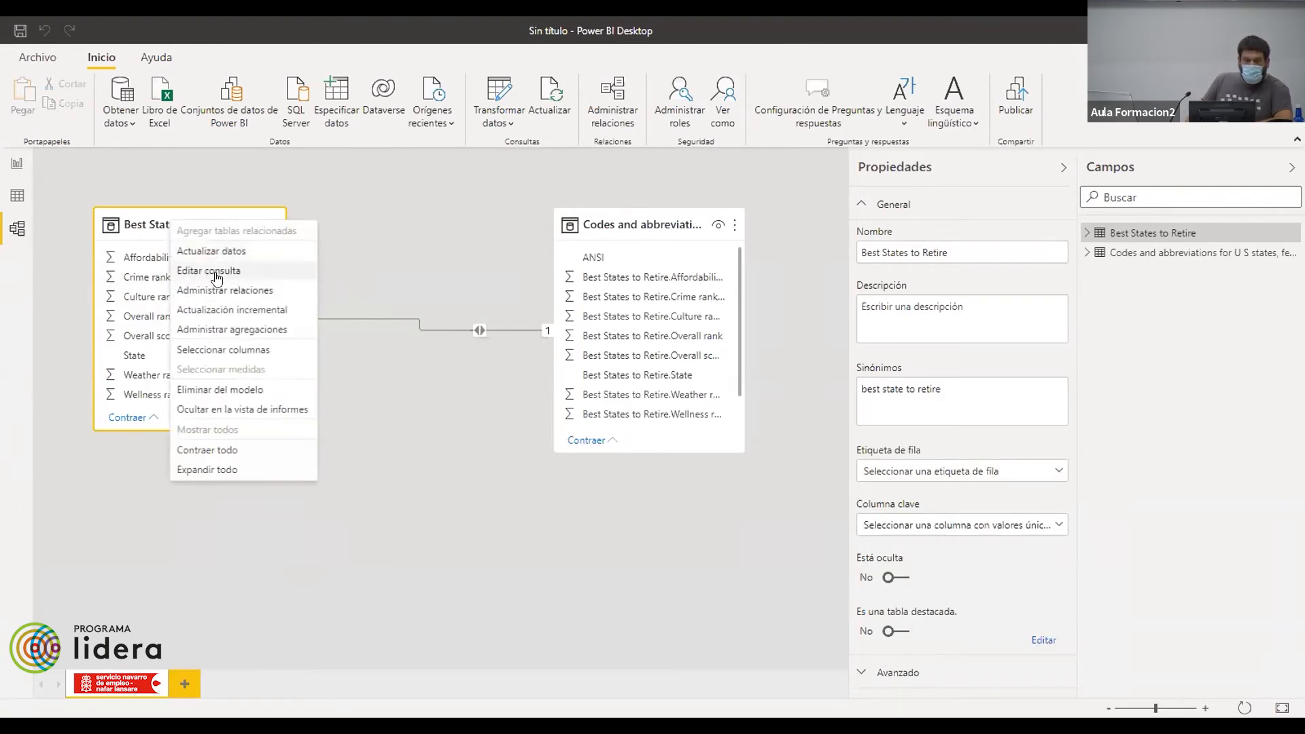
- Delete the relationship between Best States to Retire and the Codes and abbreviations table in the model diagram
left_click(437, 342)
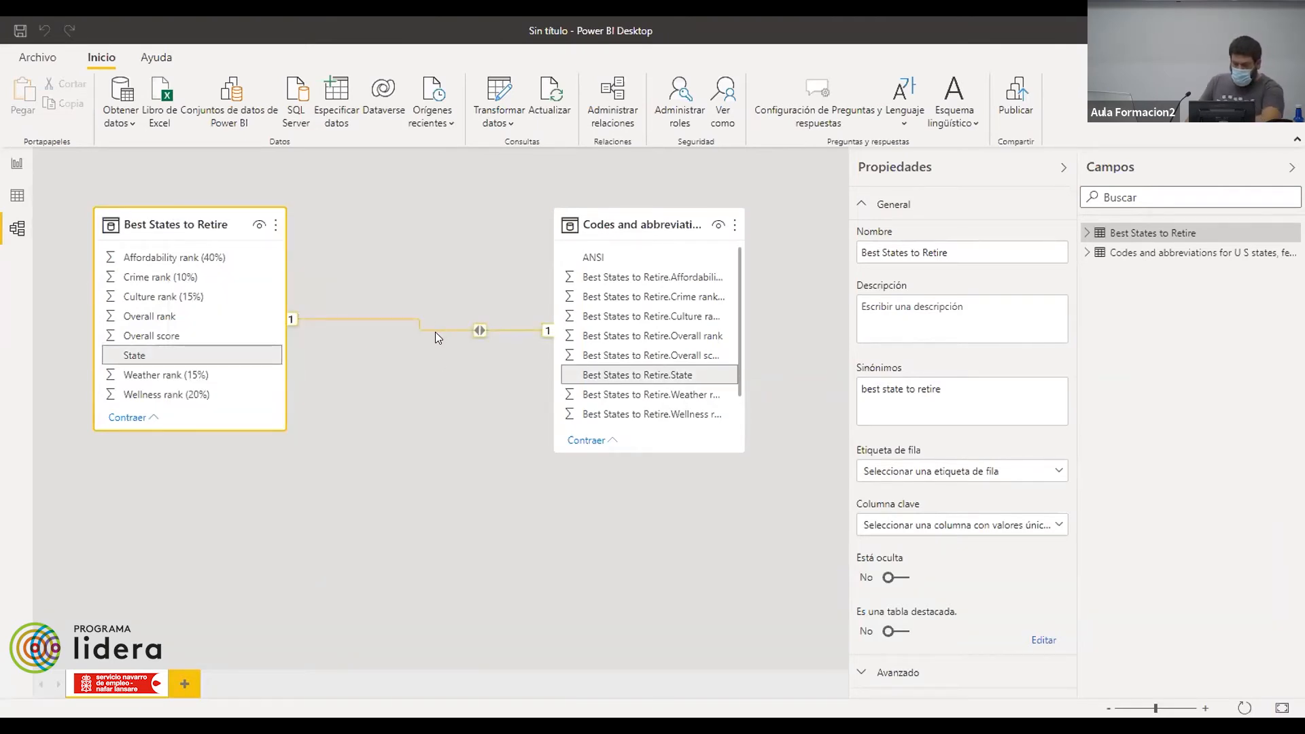
right_click(432, 328)
left_click(456, 339)
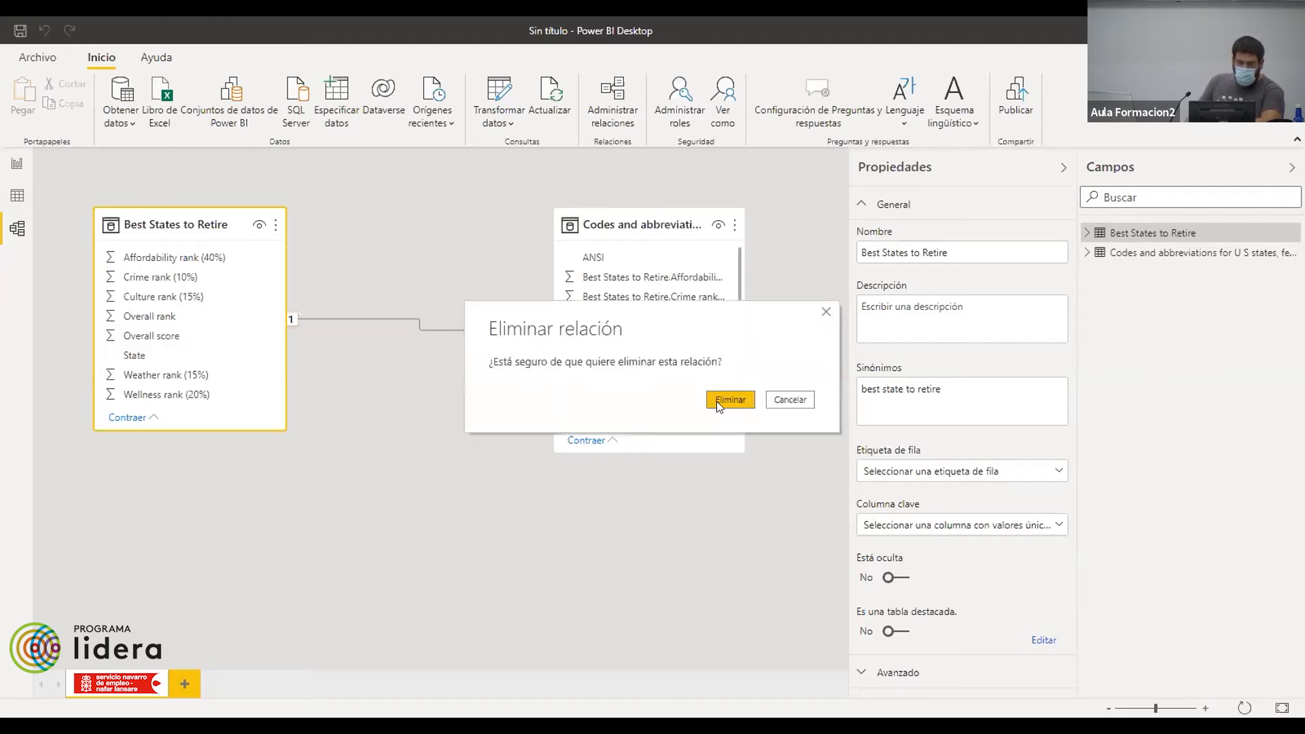
left_click(717, 401)
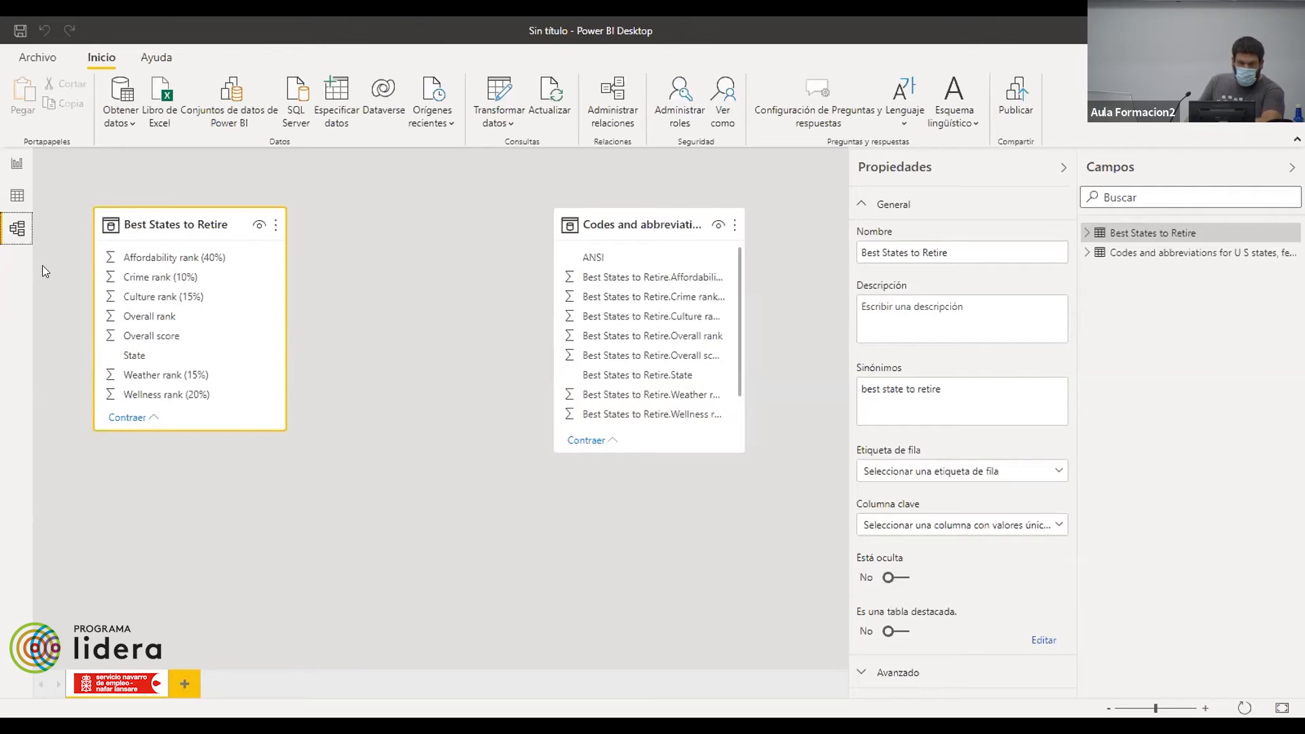
- Edit the Best States to Retire query and merge it with itself on the State column using a left outer join
right_click(159, 225)
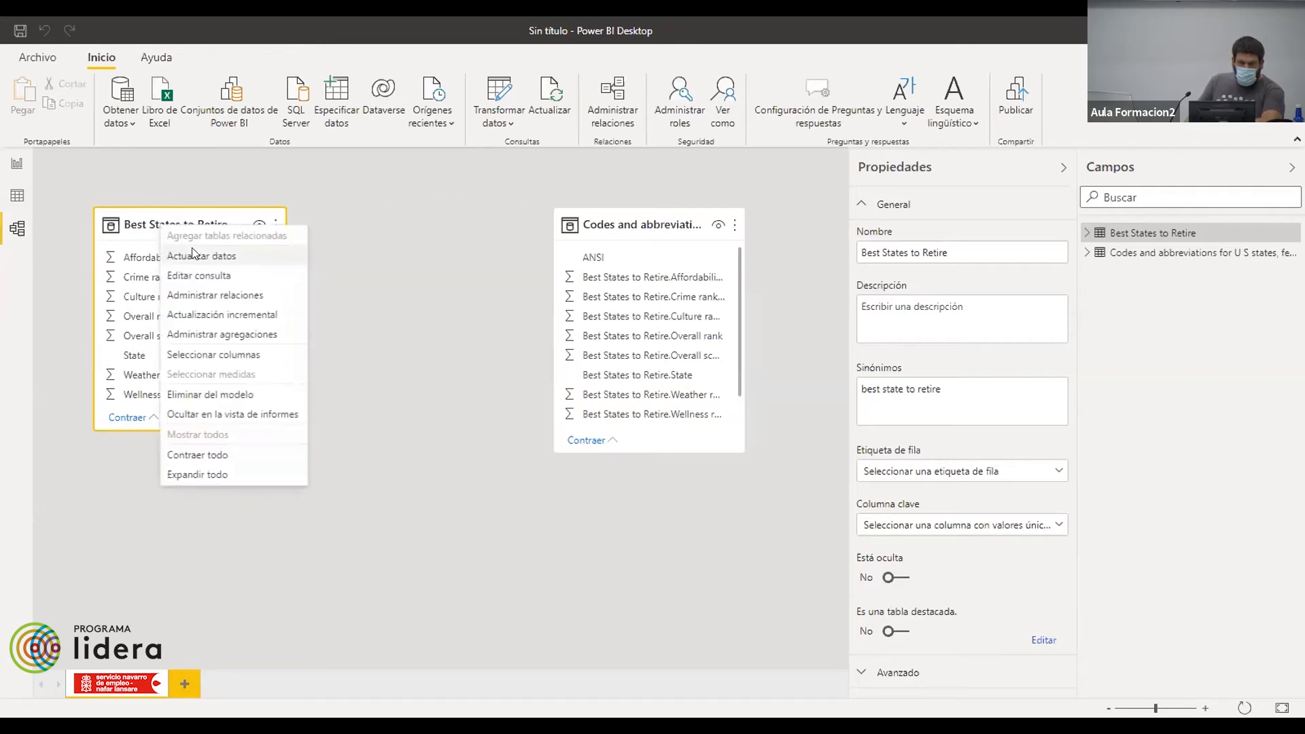
left_click(217, 276)
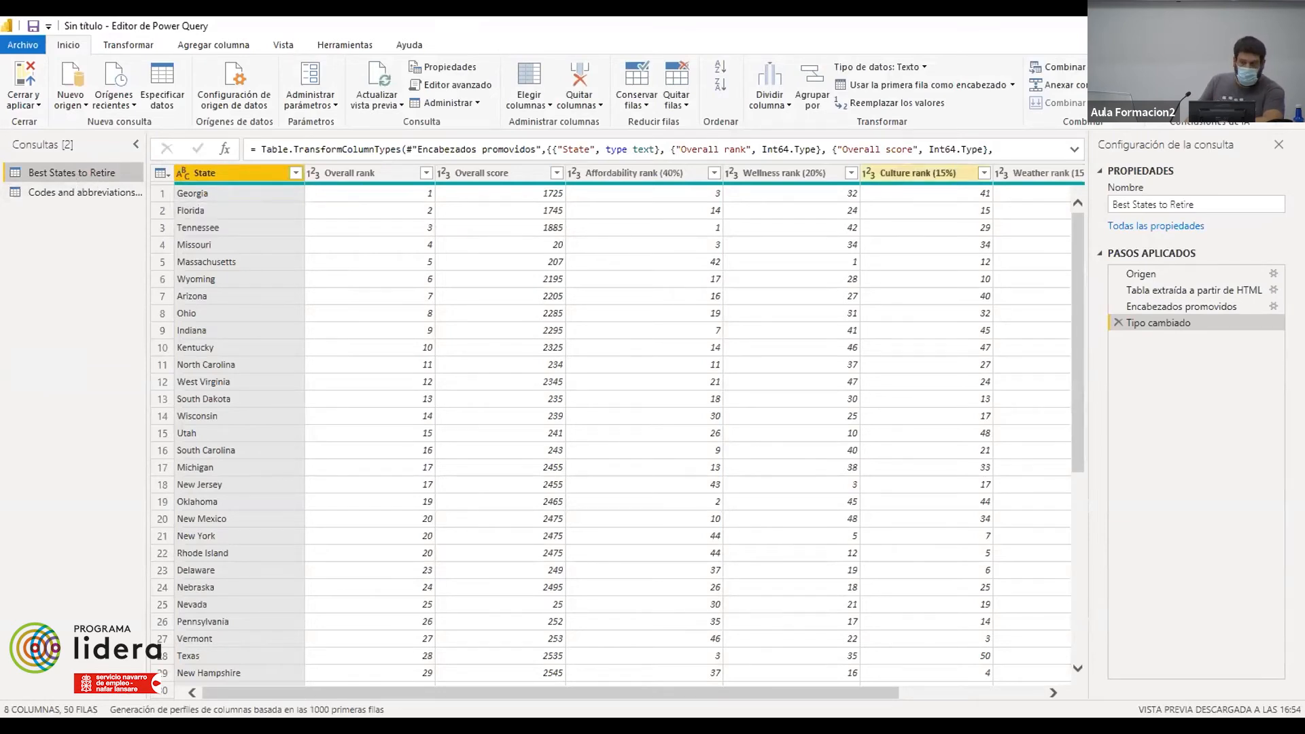
left_click(1074, 68)
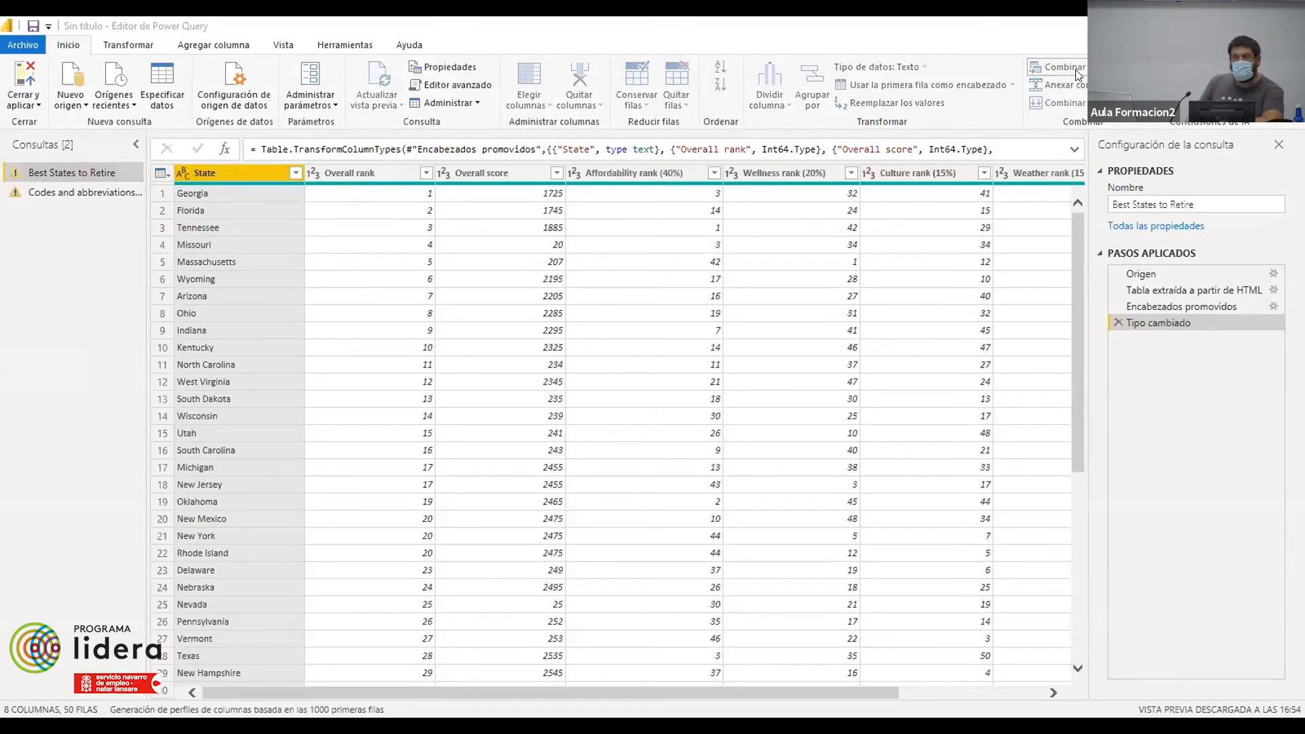
left_click(430, 271)
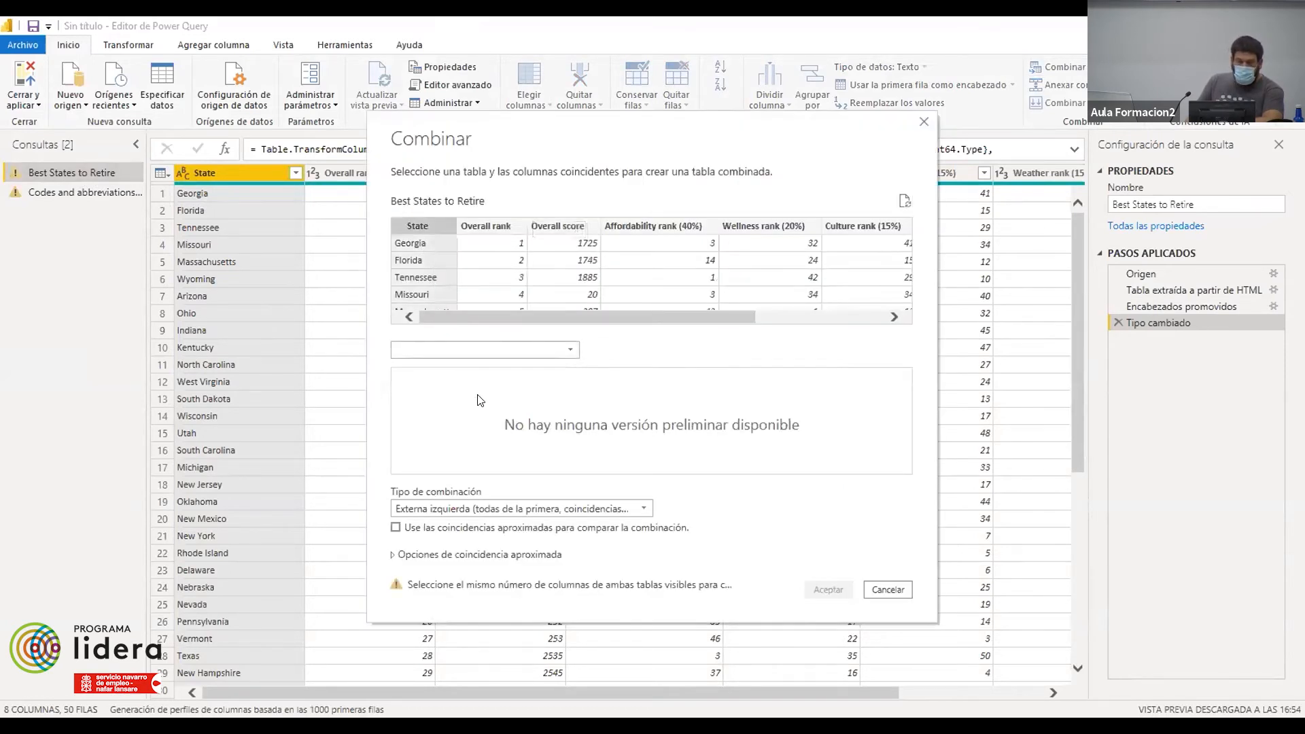
left_click(568, 345)
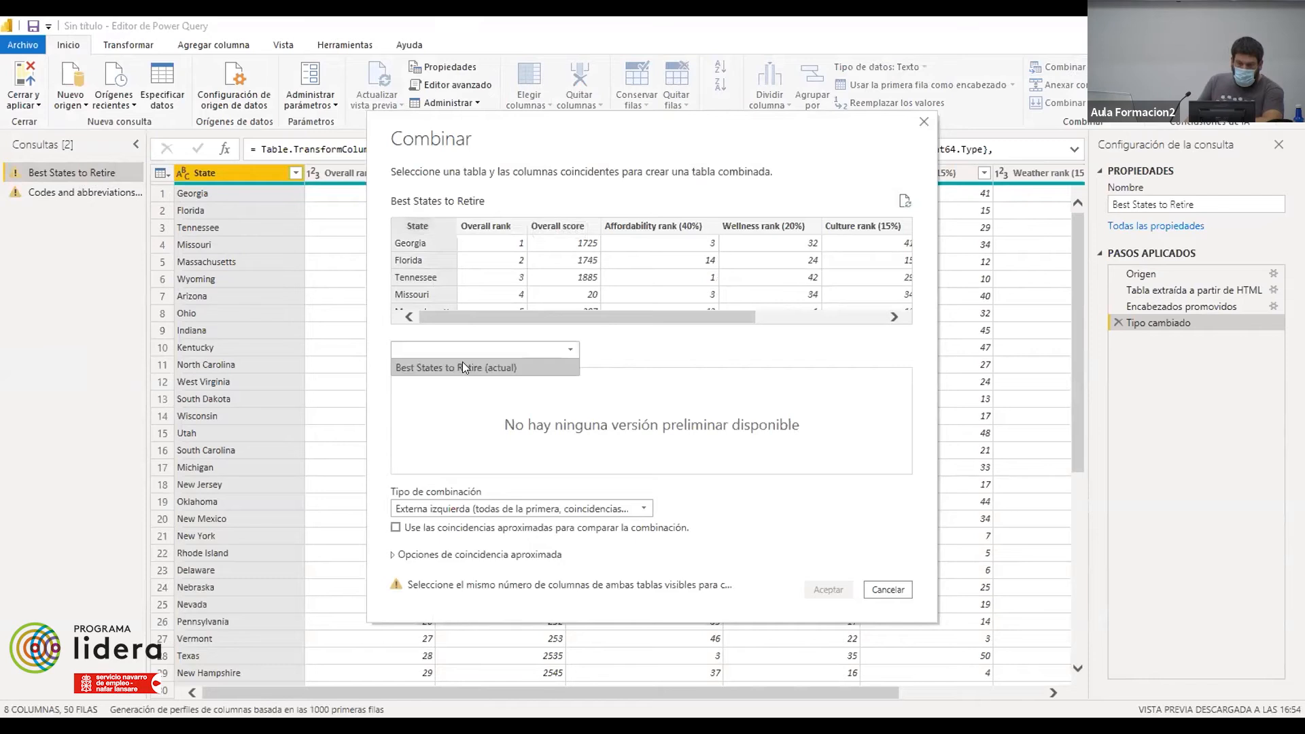
left_click(463, 362)
left_click(417, 376)
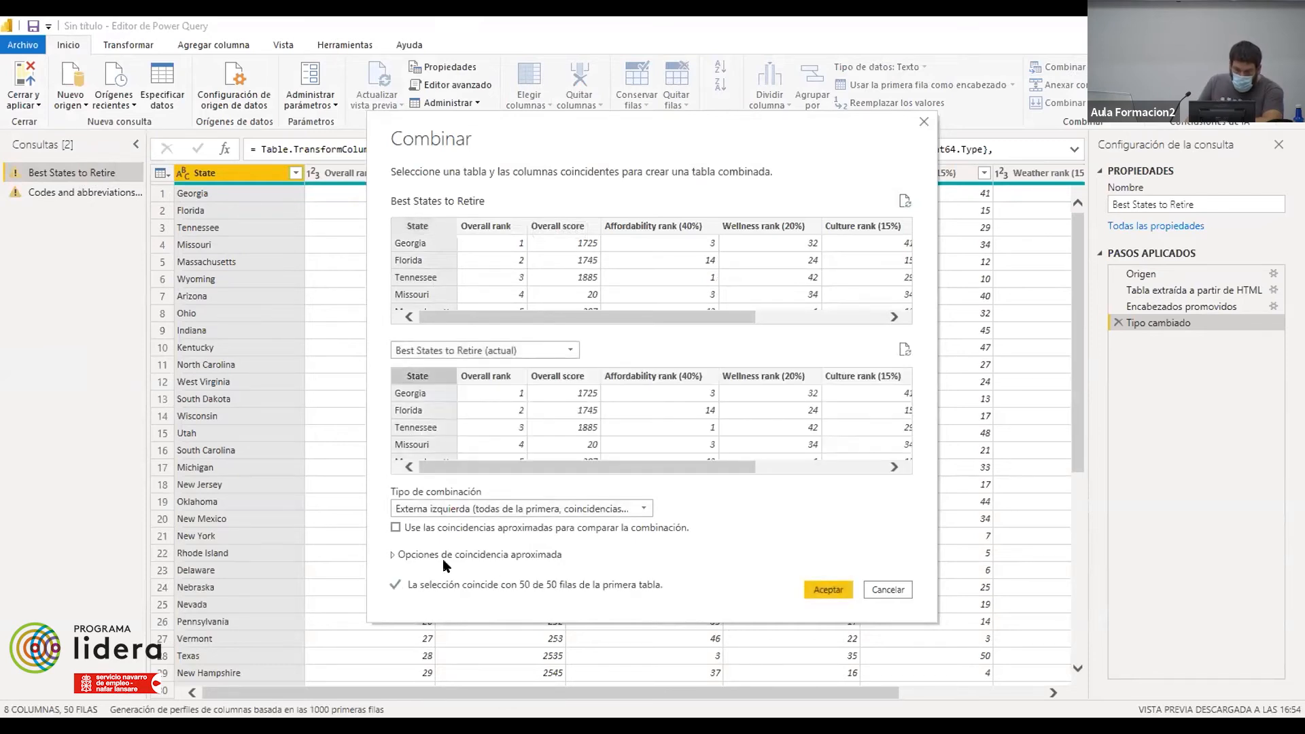
left_click(809, 592)
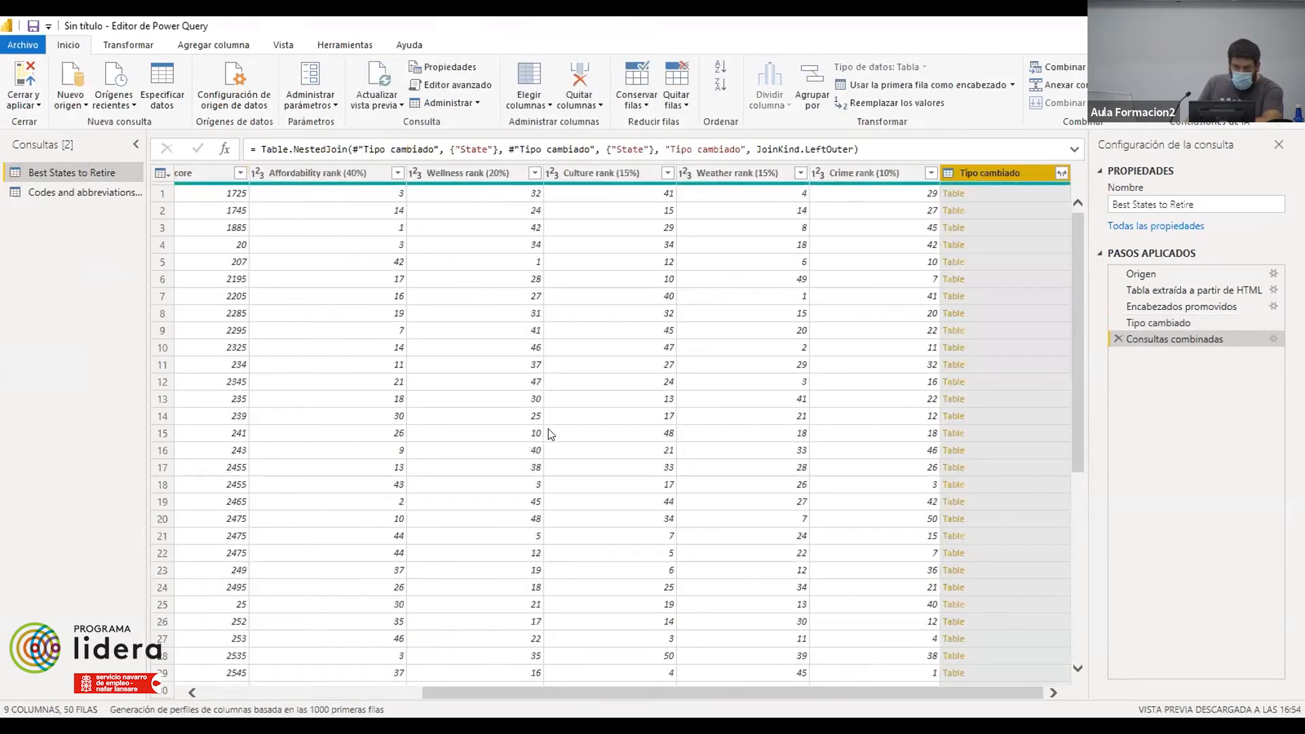
- Expand all columns of the merged Tipo cambiado table and try to load the query changes into the model
left_click(1061, 174)
left_click(967, 440)
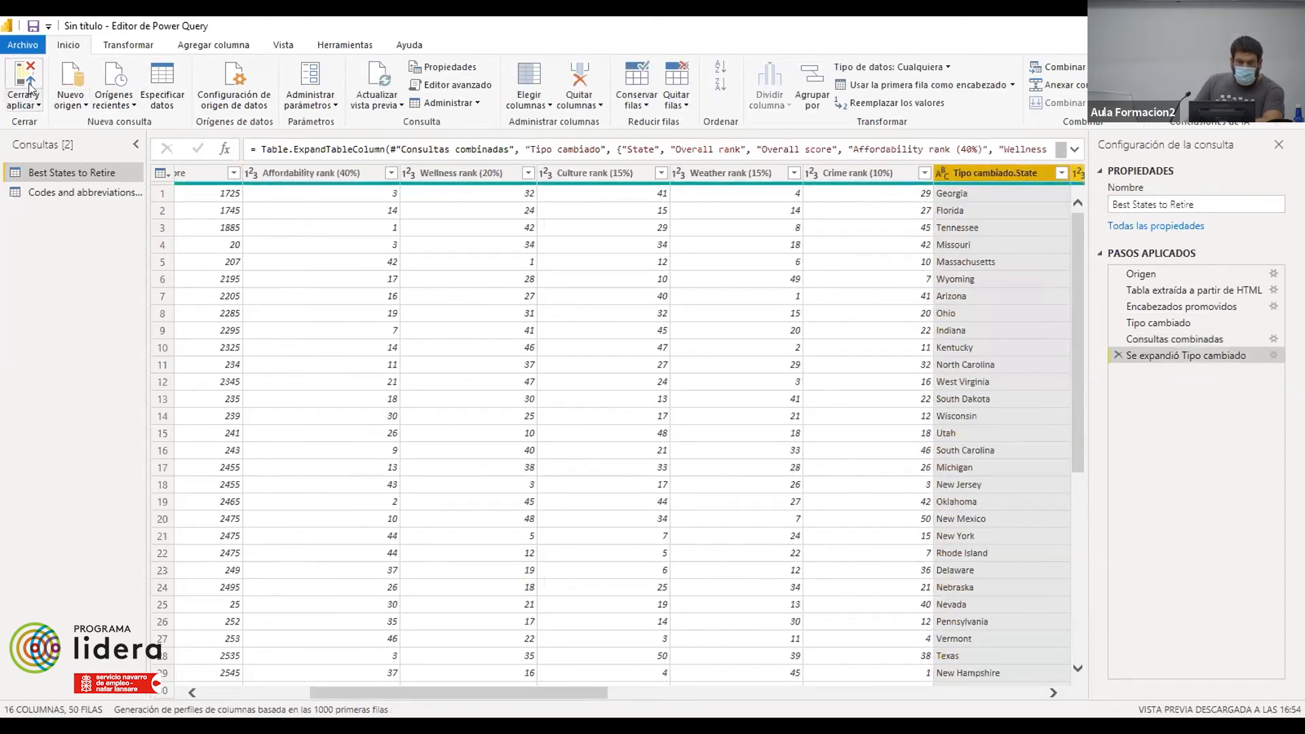
left_click(16, 95)
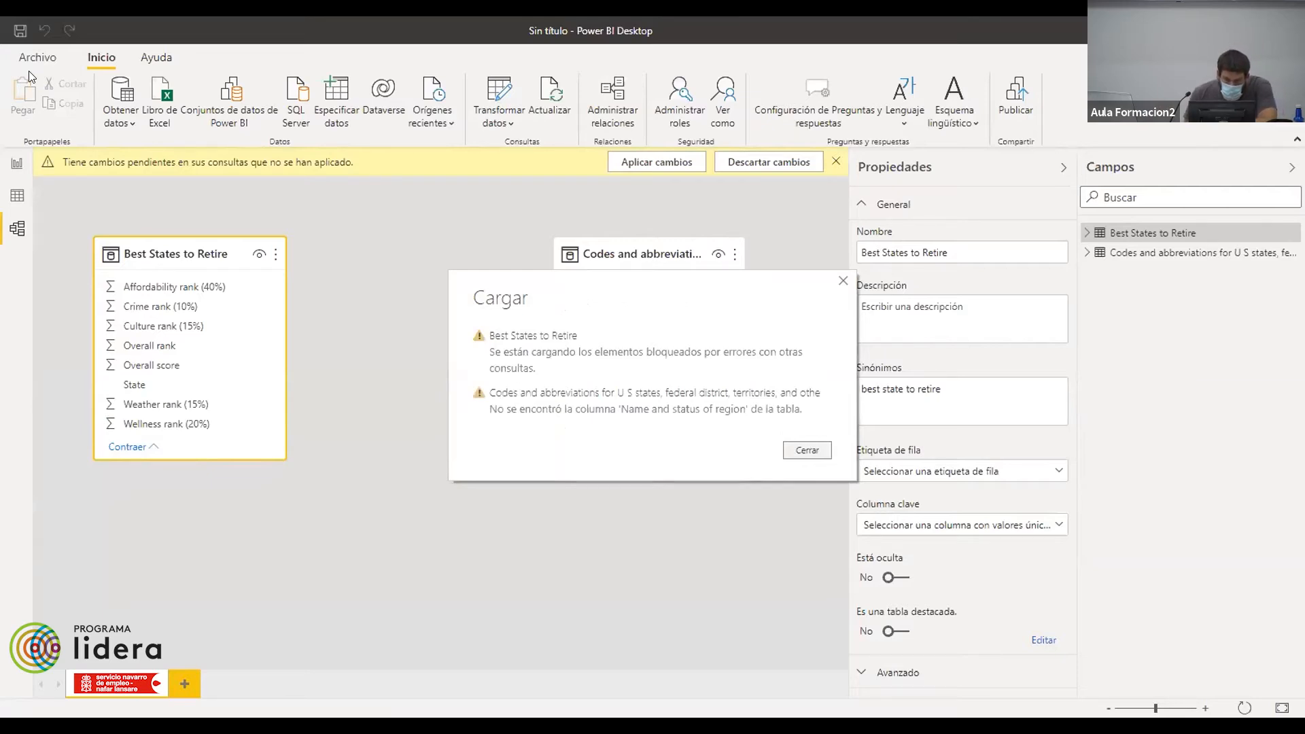
left_click(808, 452)
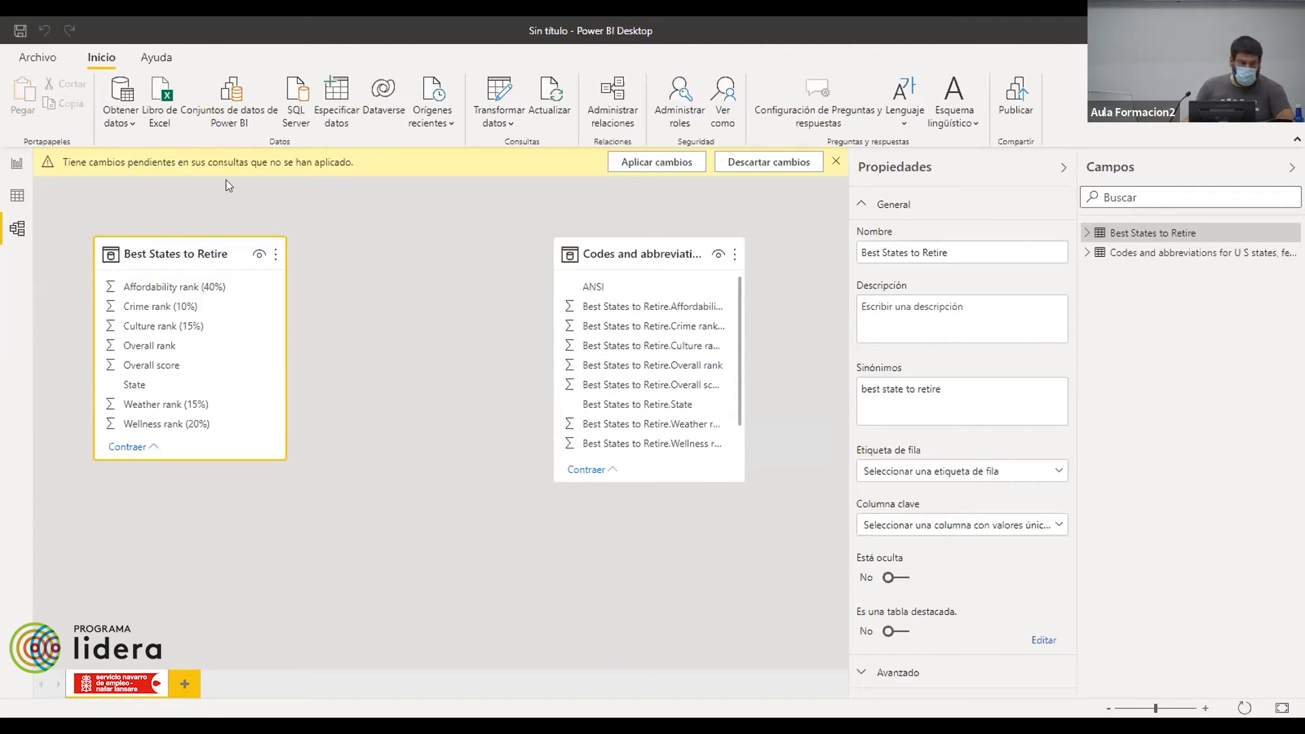
- Review the loaded Best States to Retire data and reopen its query for editing from the model diagram
left_click(17, 163)
left_click(16, 197)
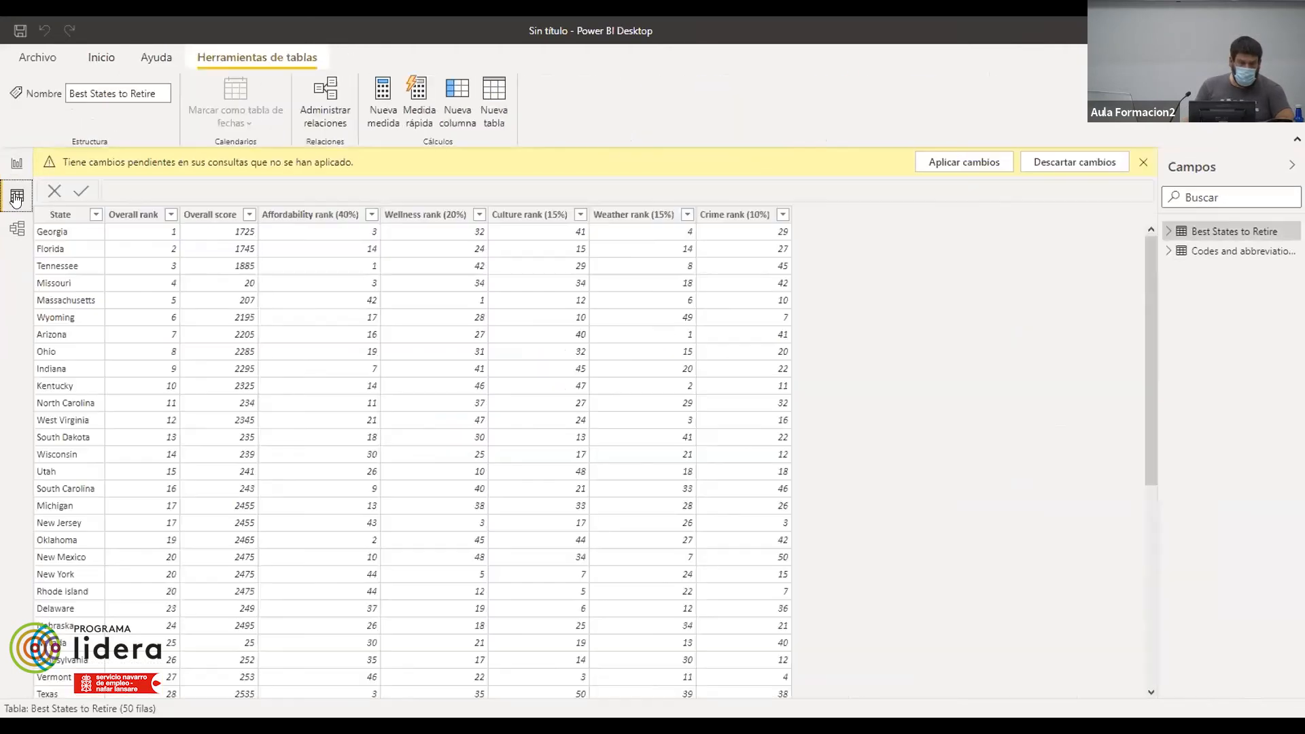
left_click(17, 227)
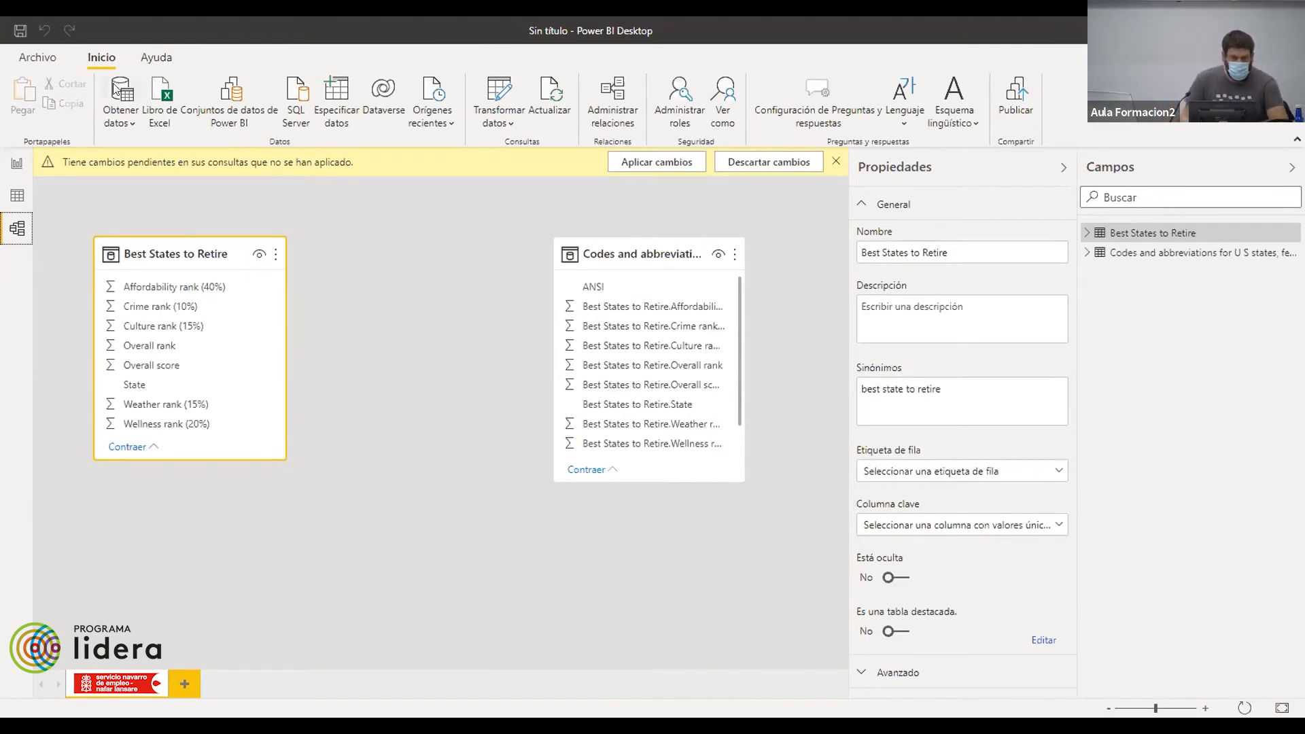
right_click(161, 257)
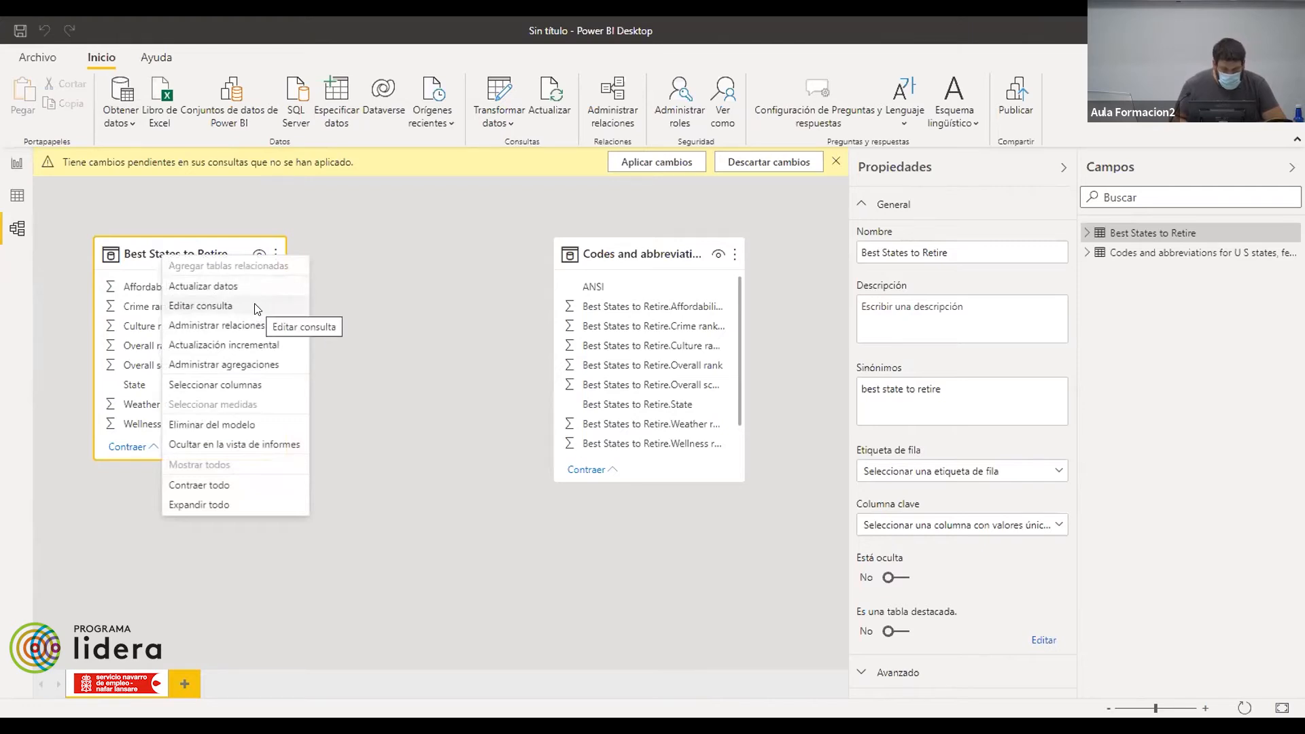
left_click(257, 310)
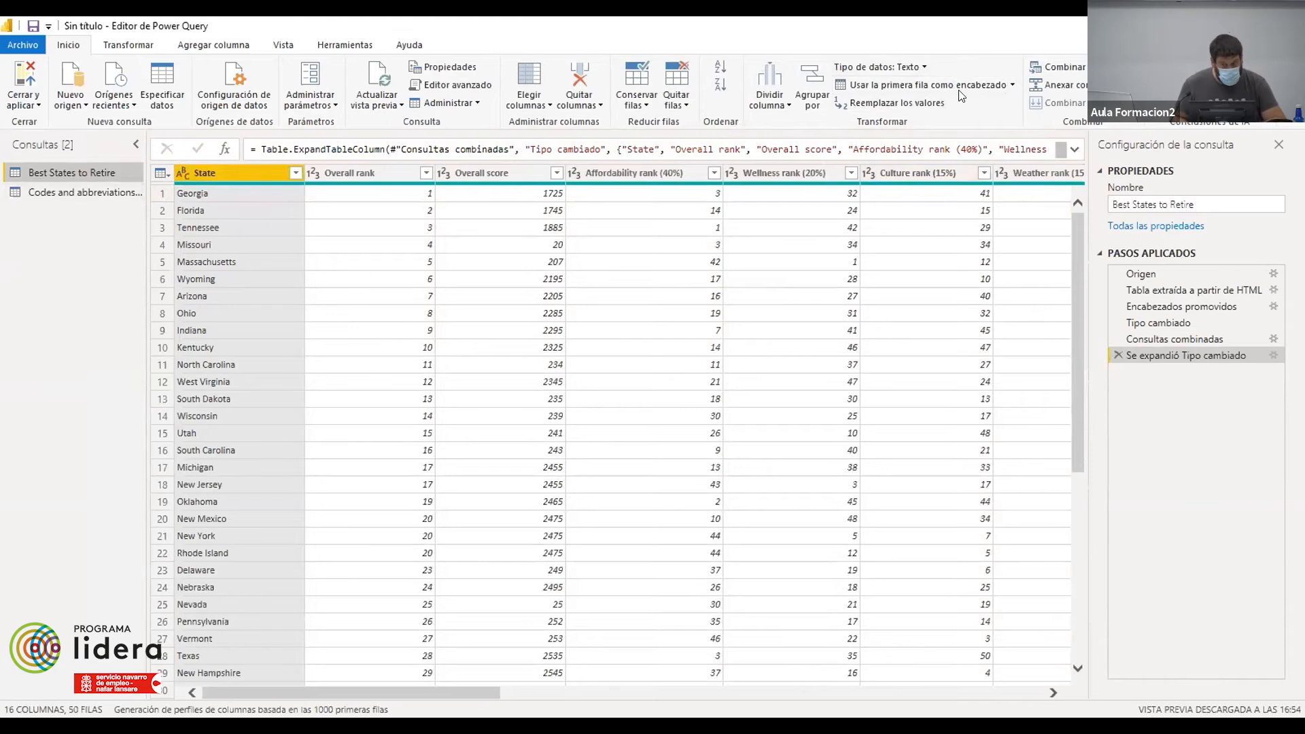
left_click(1064, 87)
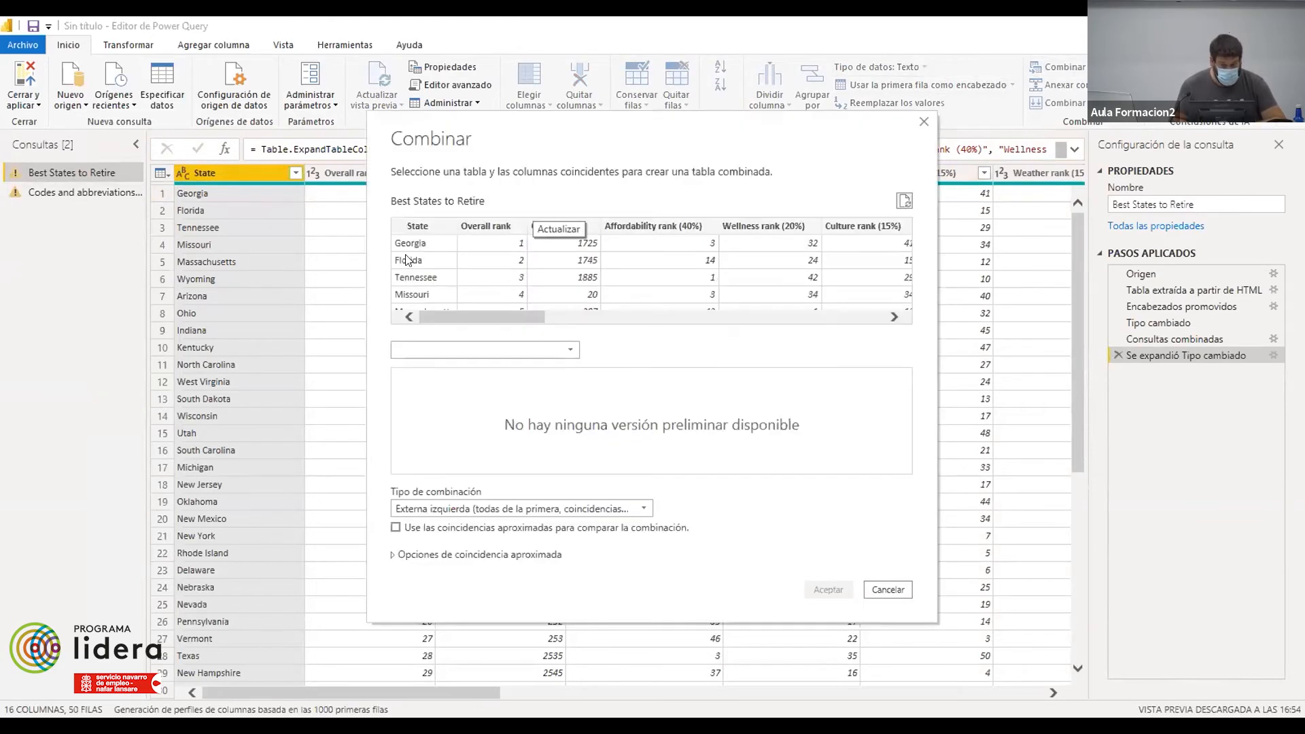
left_click(407, 259)
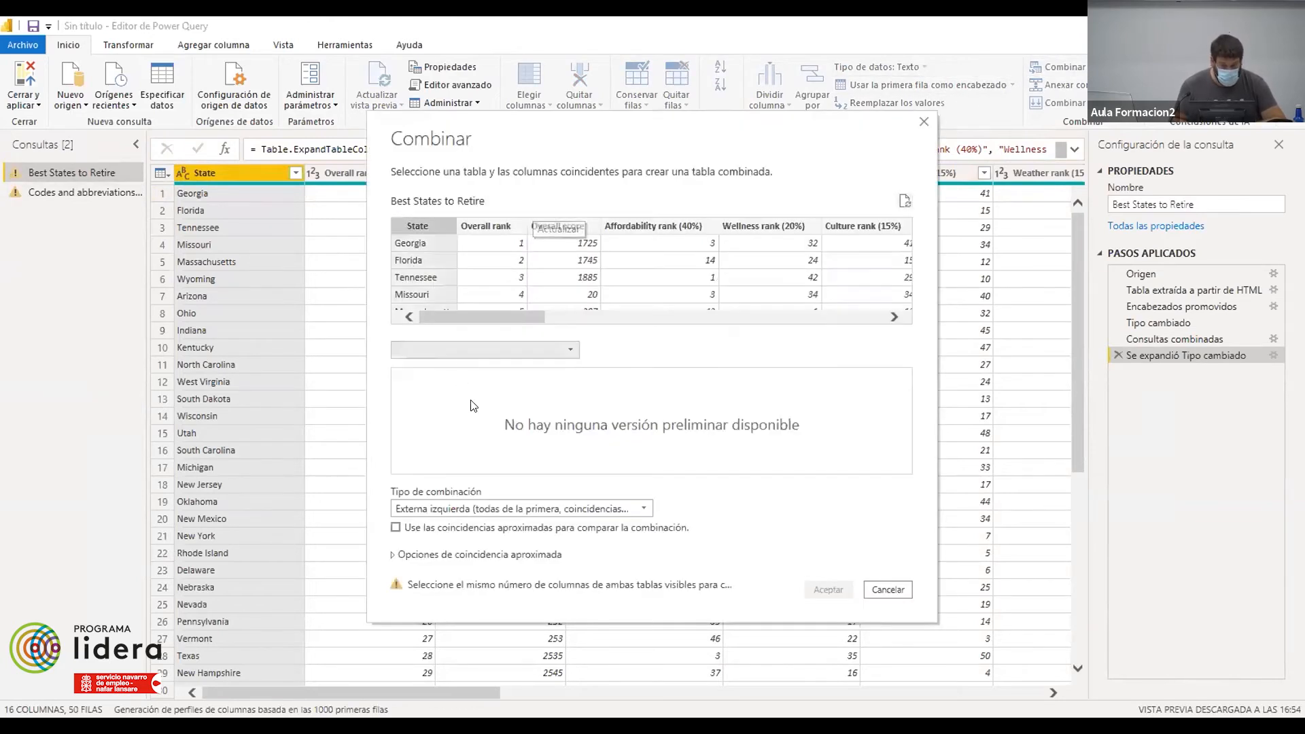
left_click(552, 350)
left_click(746, 421)
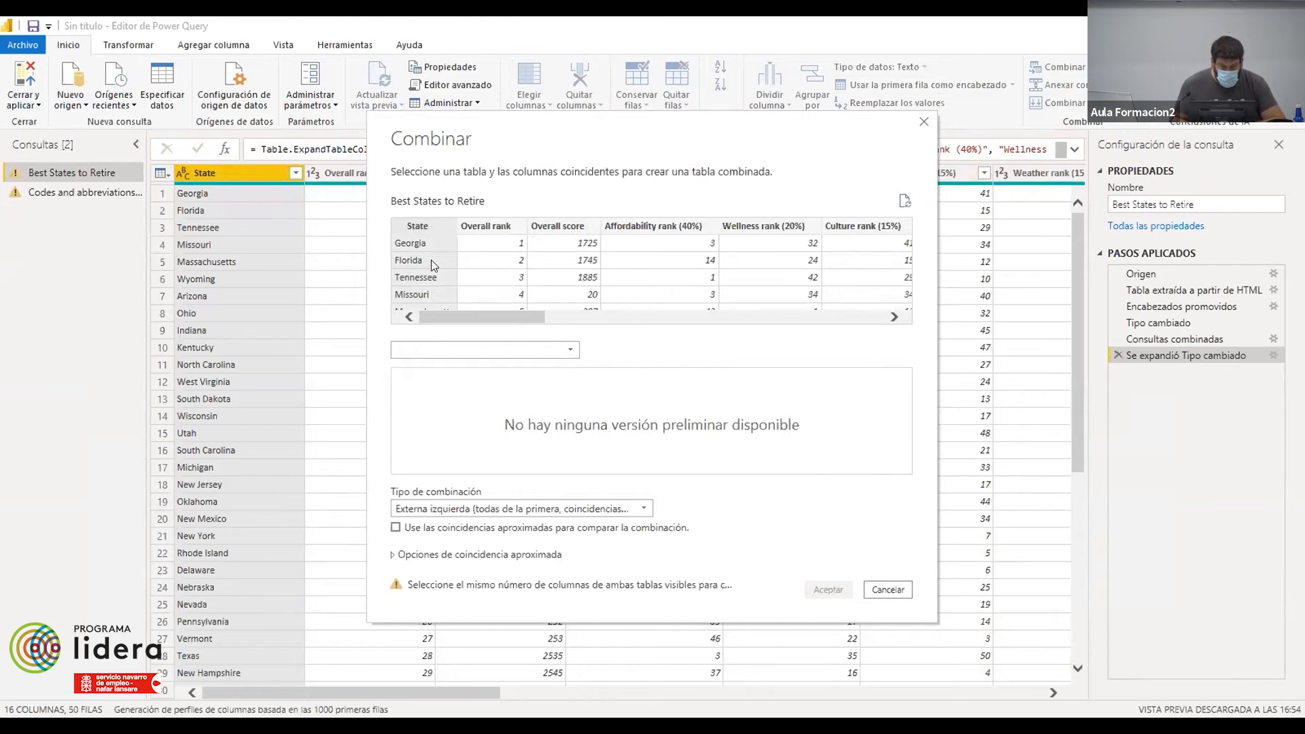
left_click(450, 354)
left_click(895, 596)
left_click(888, 590)
- Merge Best States to Retire by State with the Codes table by Name and status of region as a new query, and try to load it
left_click(87, 196)
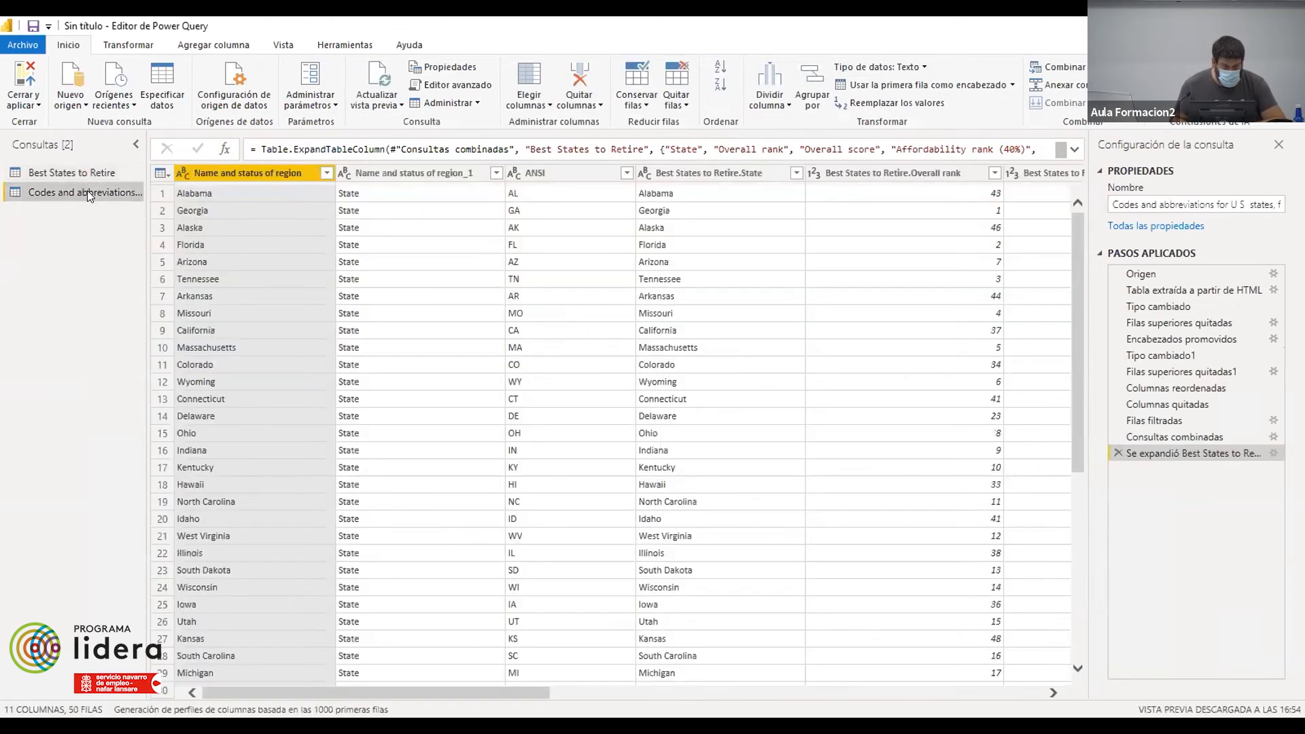
left_click(74, 174)
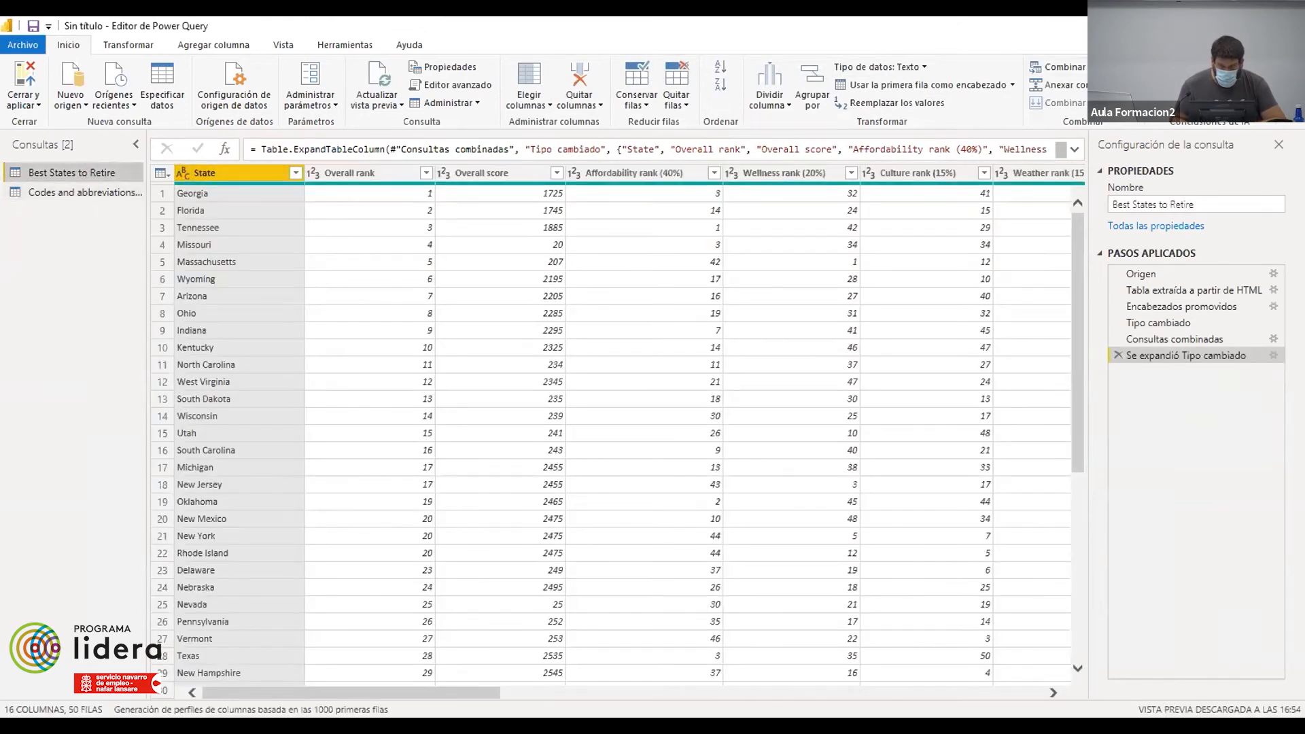
left_click(1057, 67)
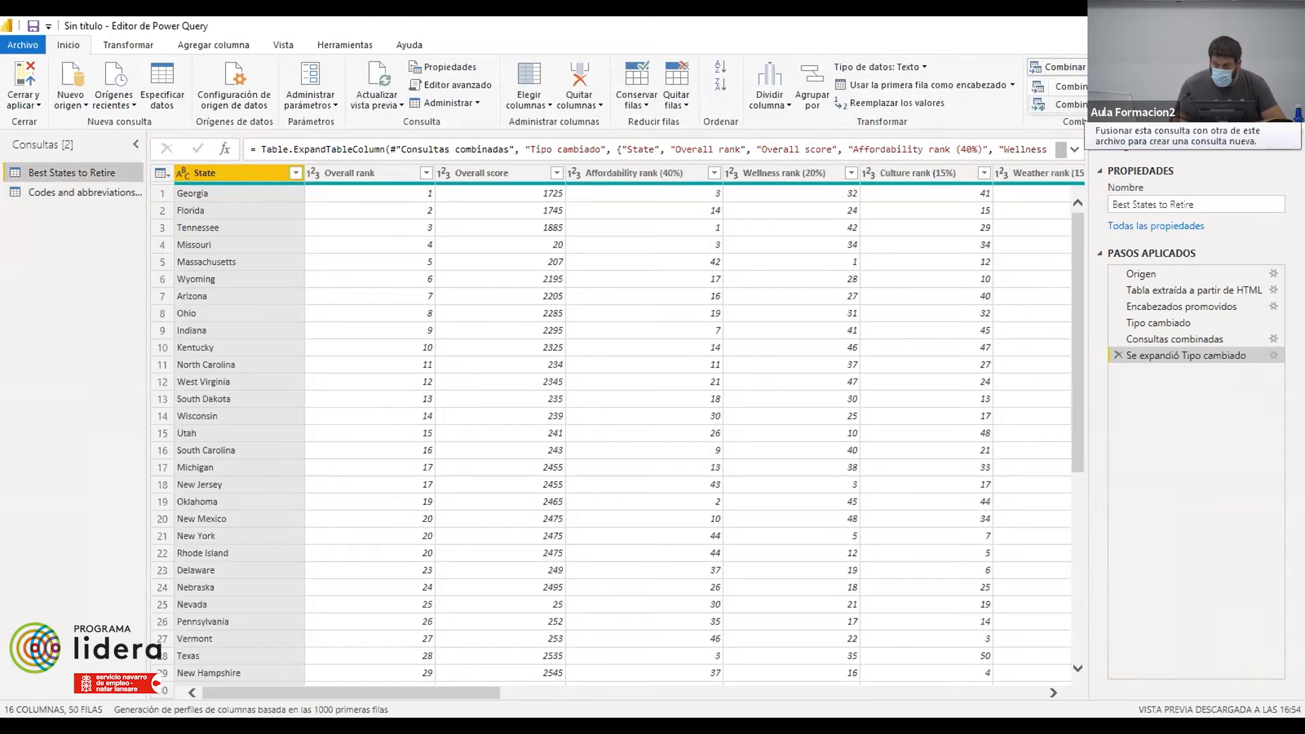
left_click(1091, 105)
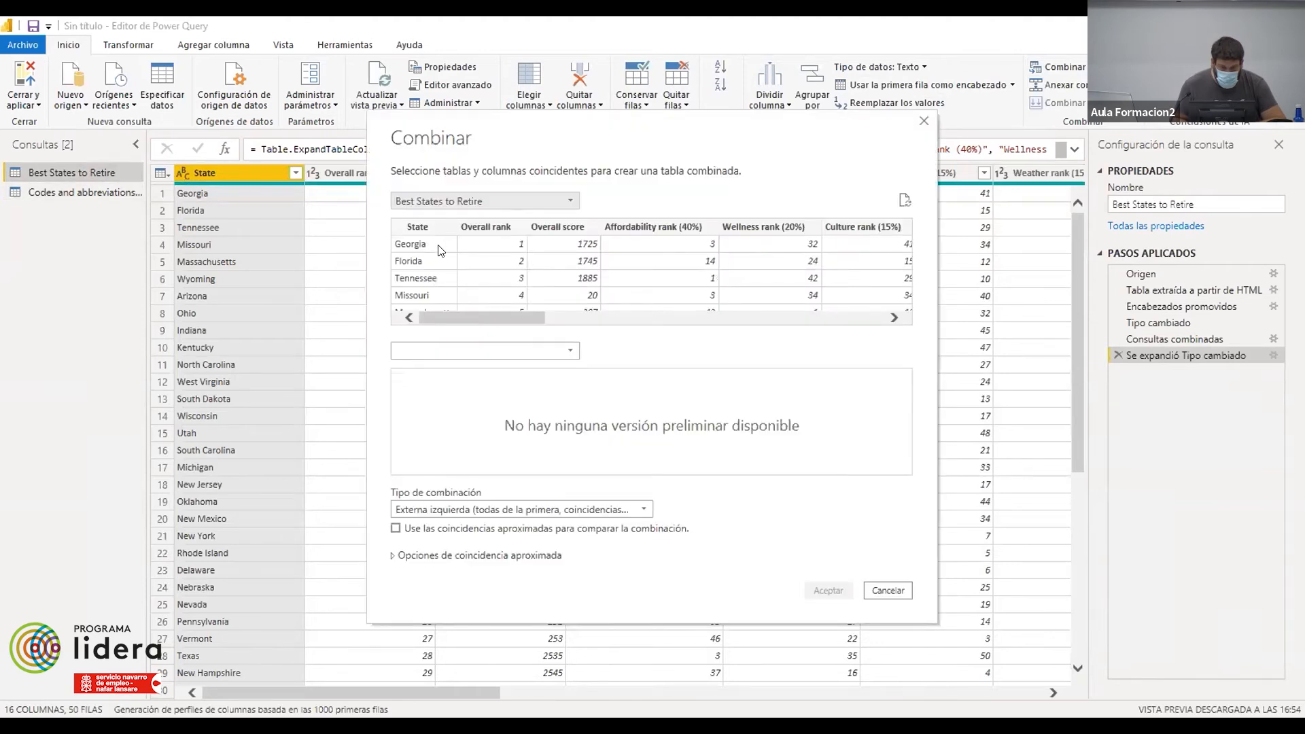
left_click(503, 343)
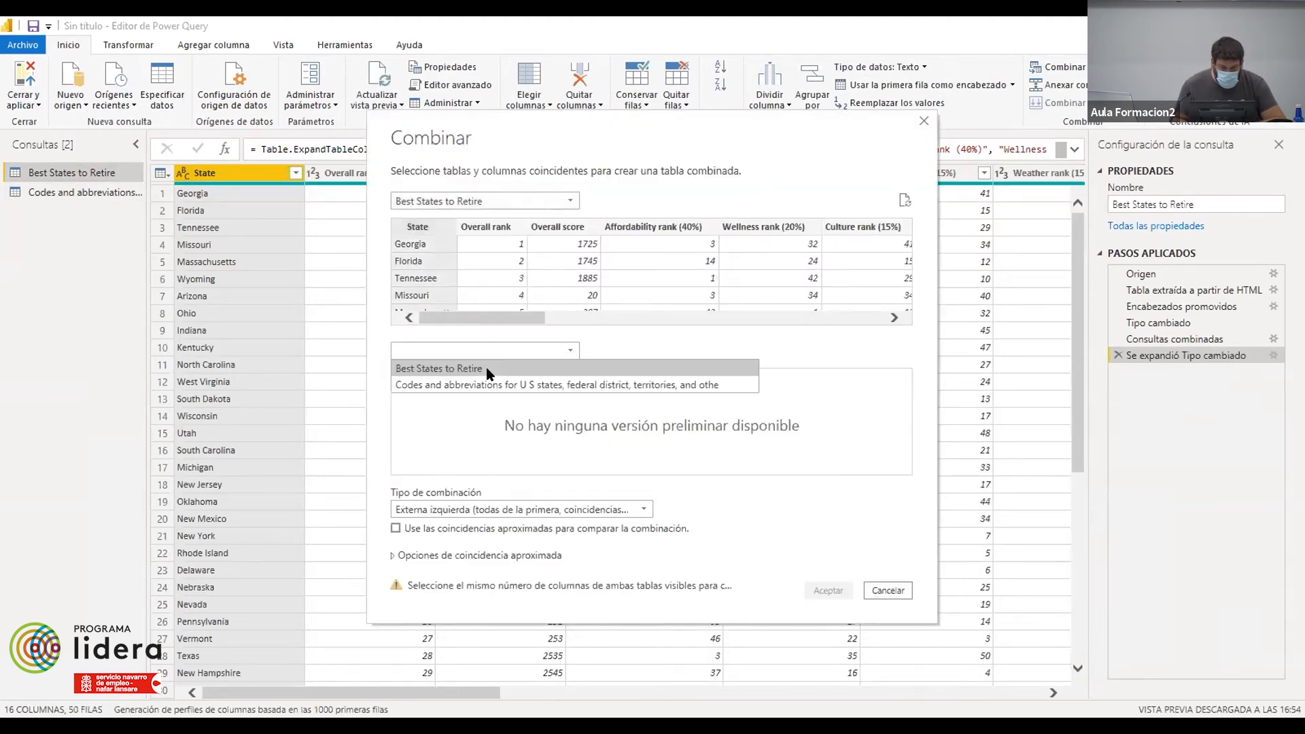
left_click(469, 384)
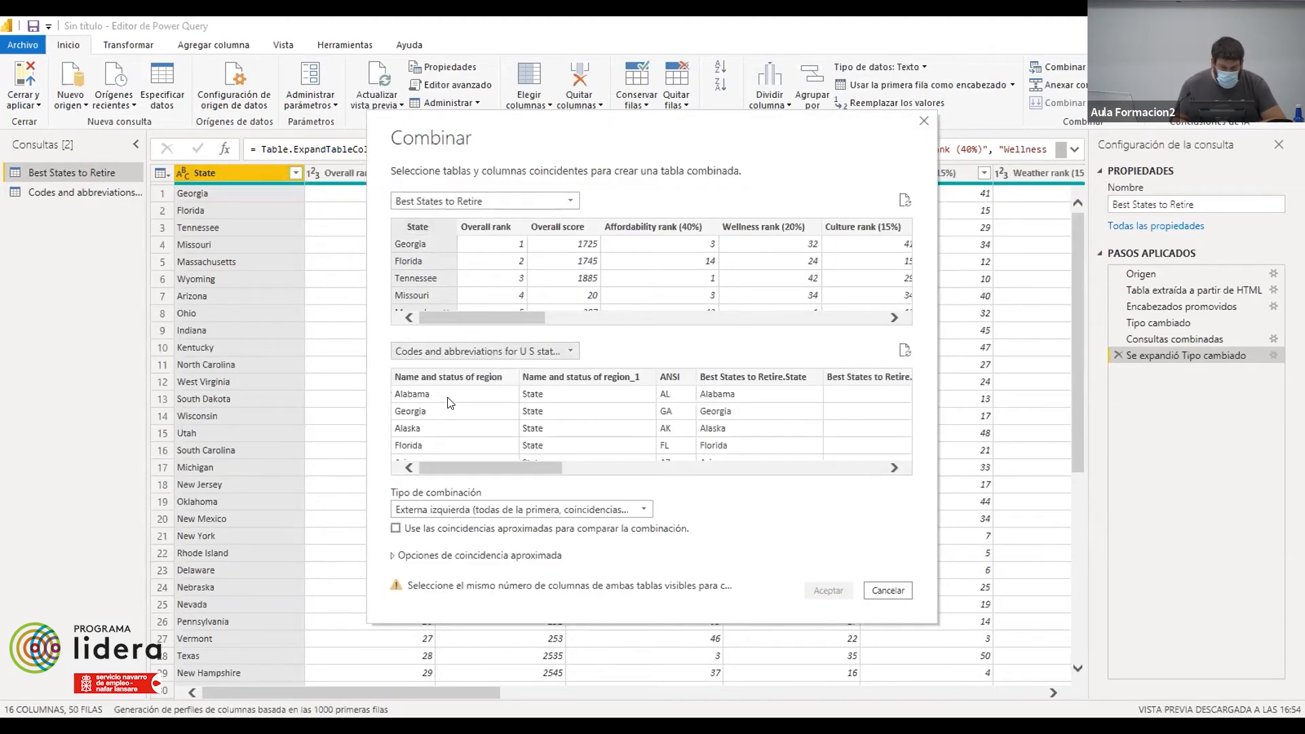
left_click(450, 401)
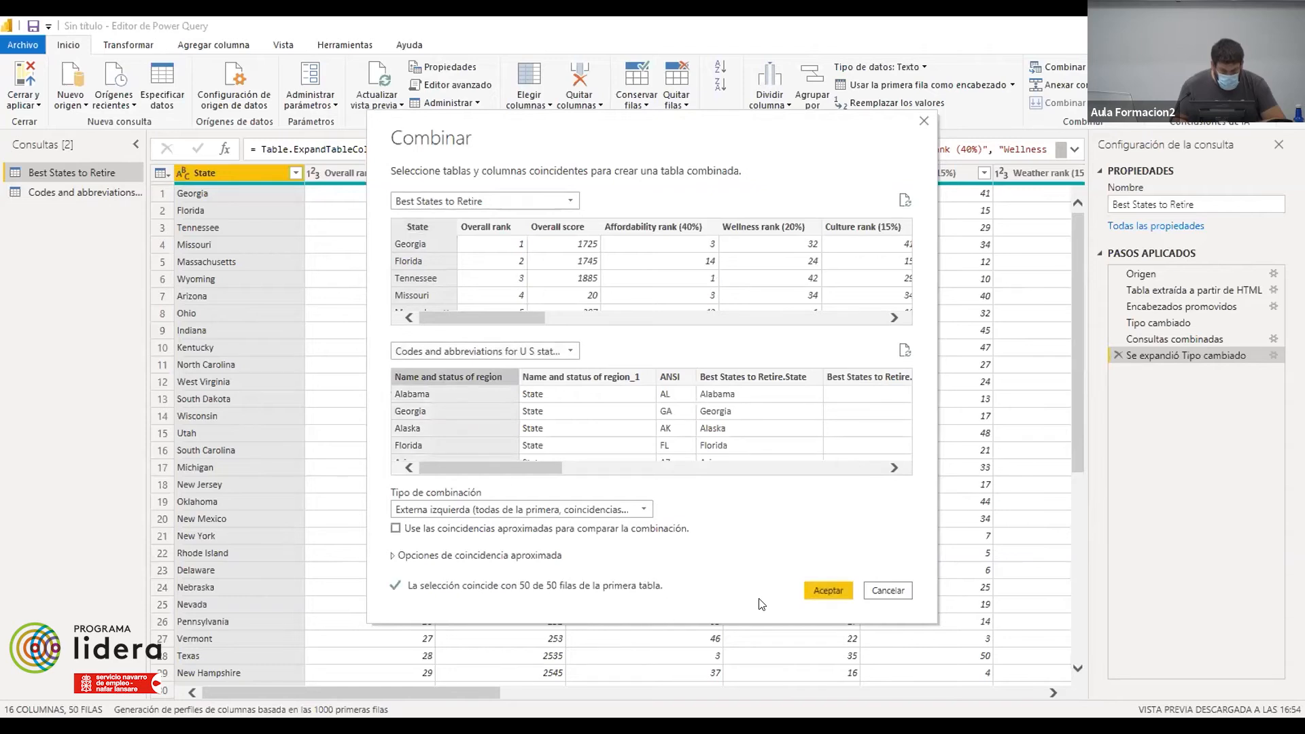
left_click(823, 585)
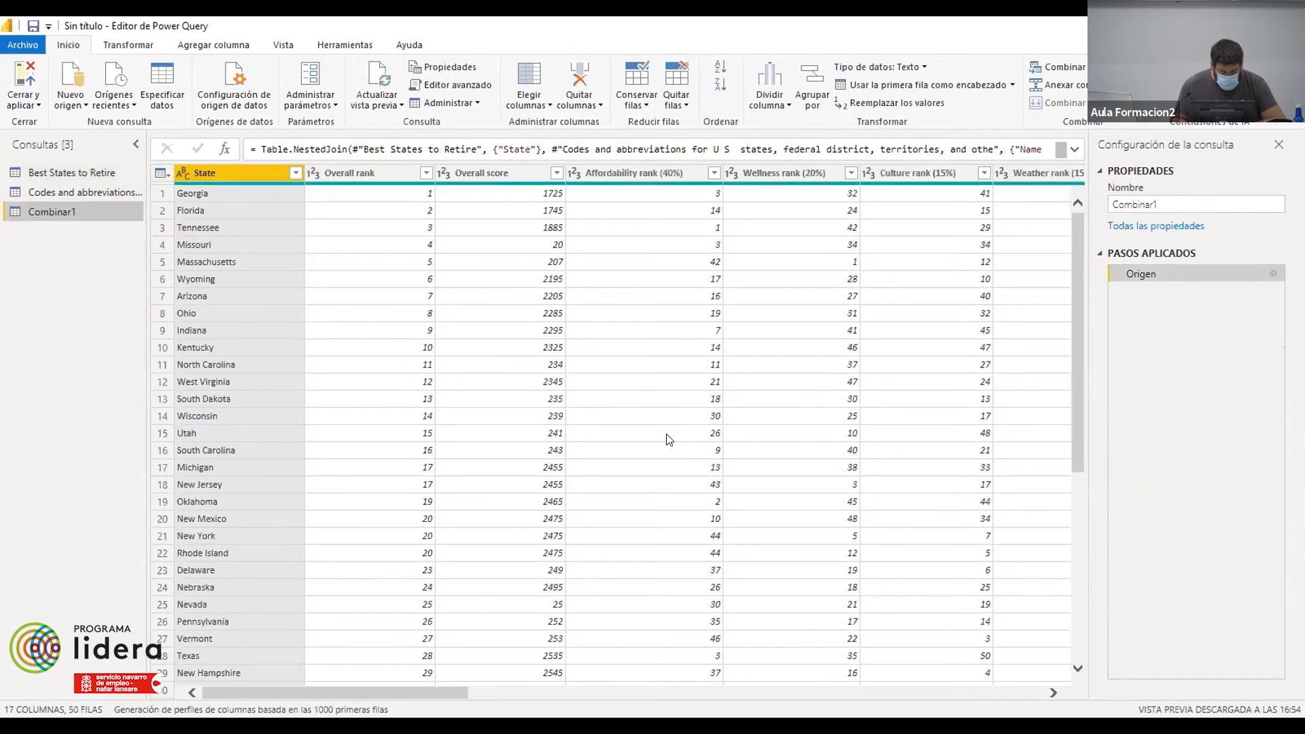
left_click(24, 80)
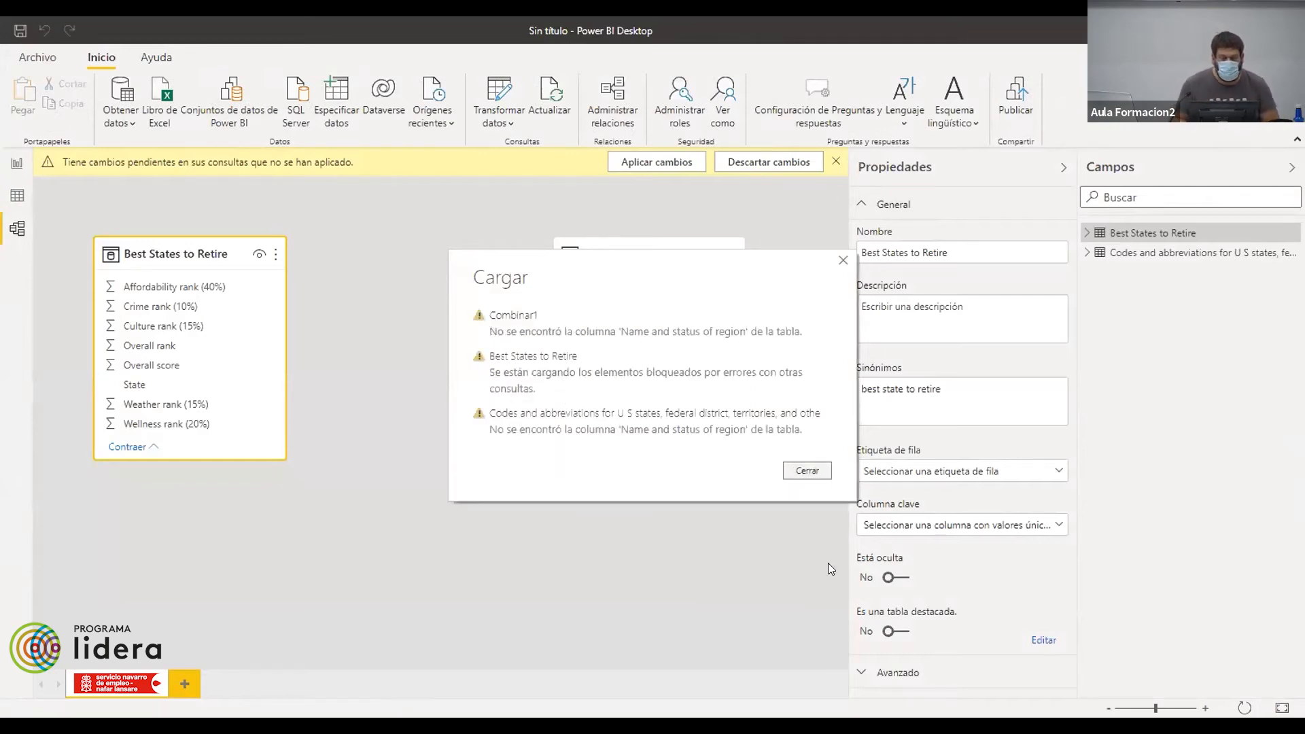
left_click(804, 470)
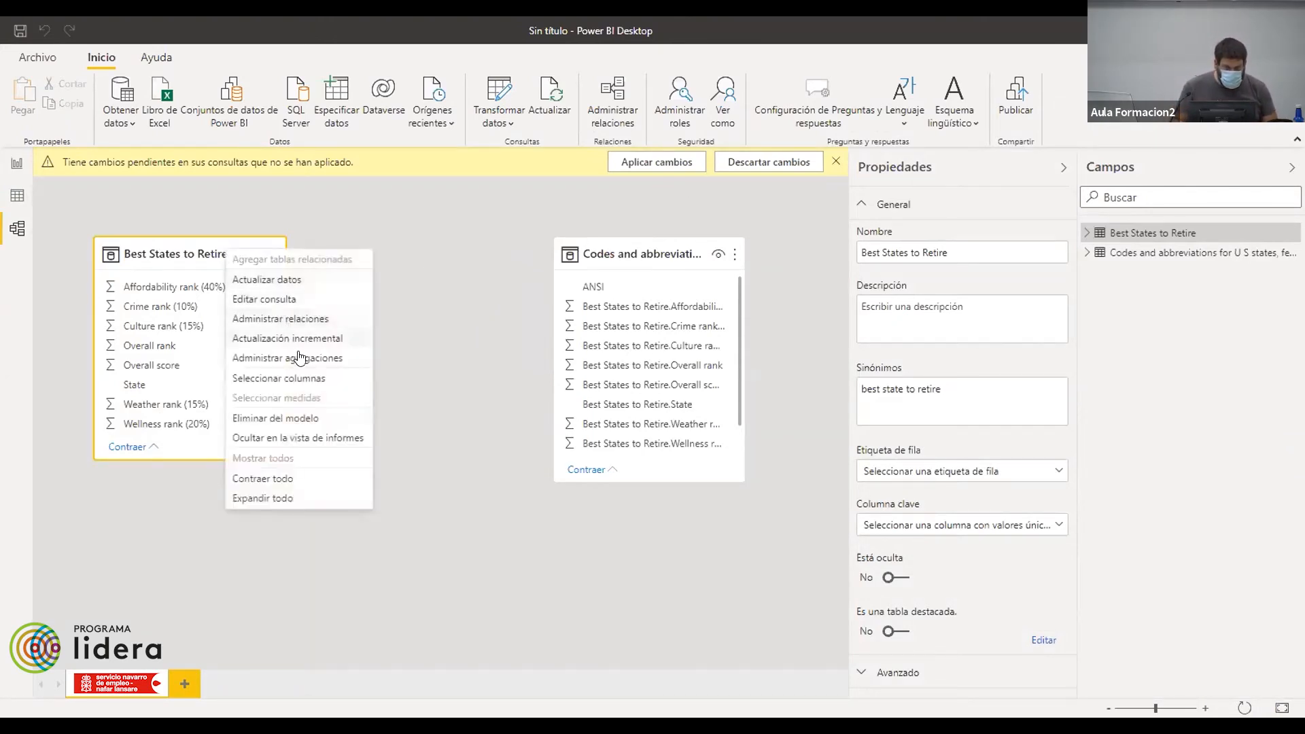
- Detect relationships between the loaded tables automatically and try to apply the pending query changes
left_click(307, 320)
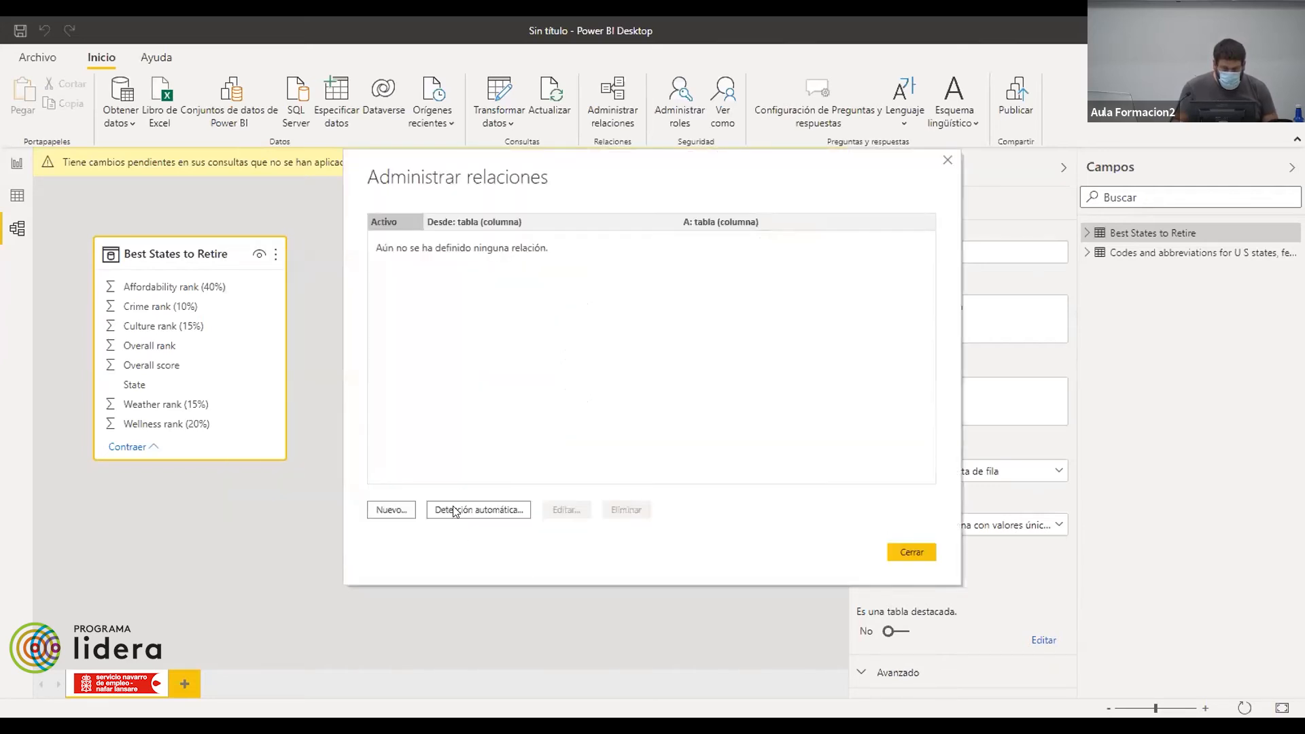
left_click(454, 512)
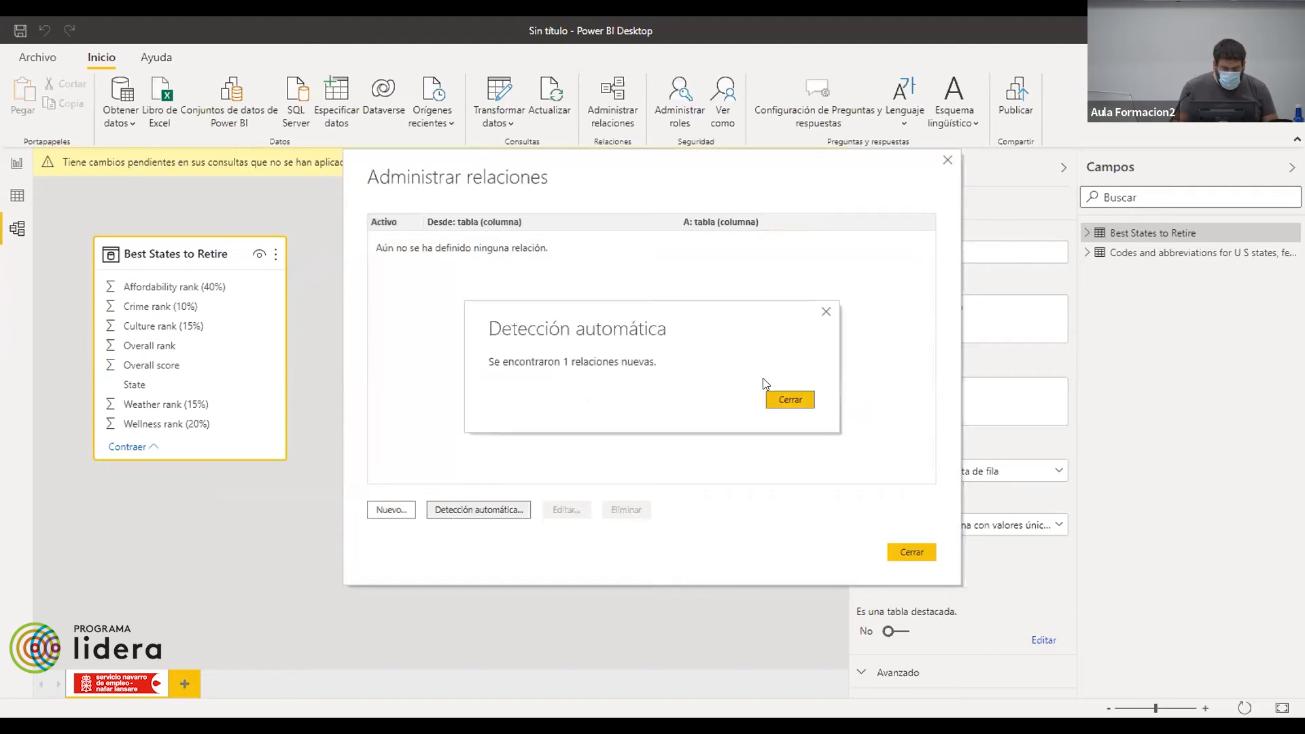
left_click(788, 402)
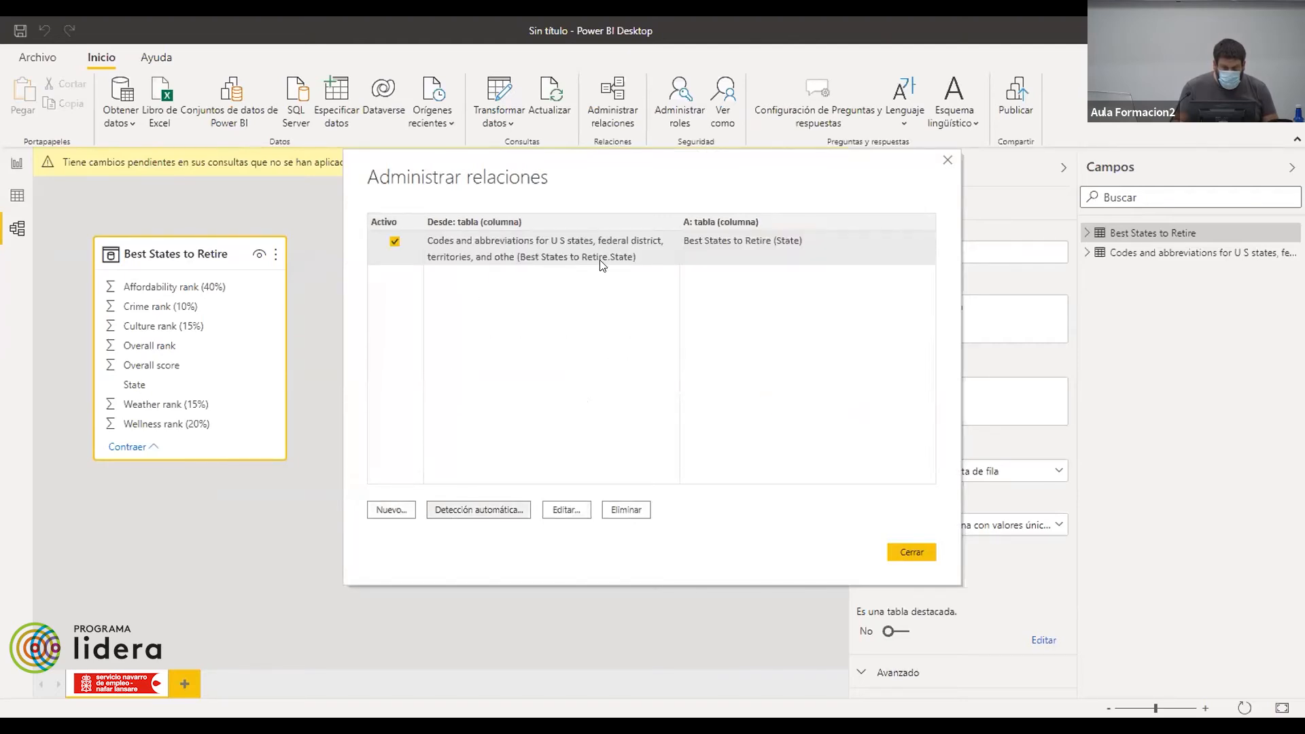
left_click(903, 549)
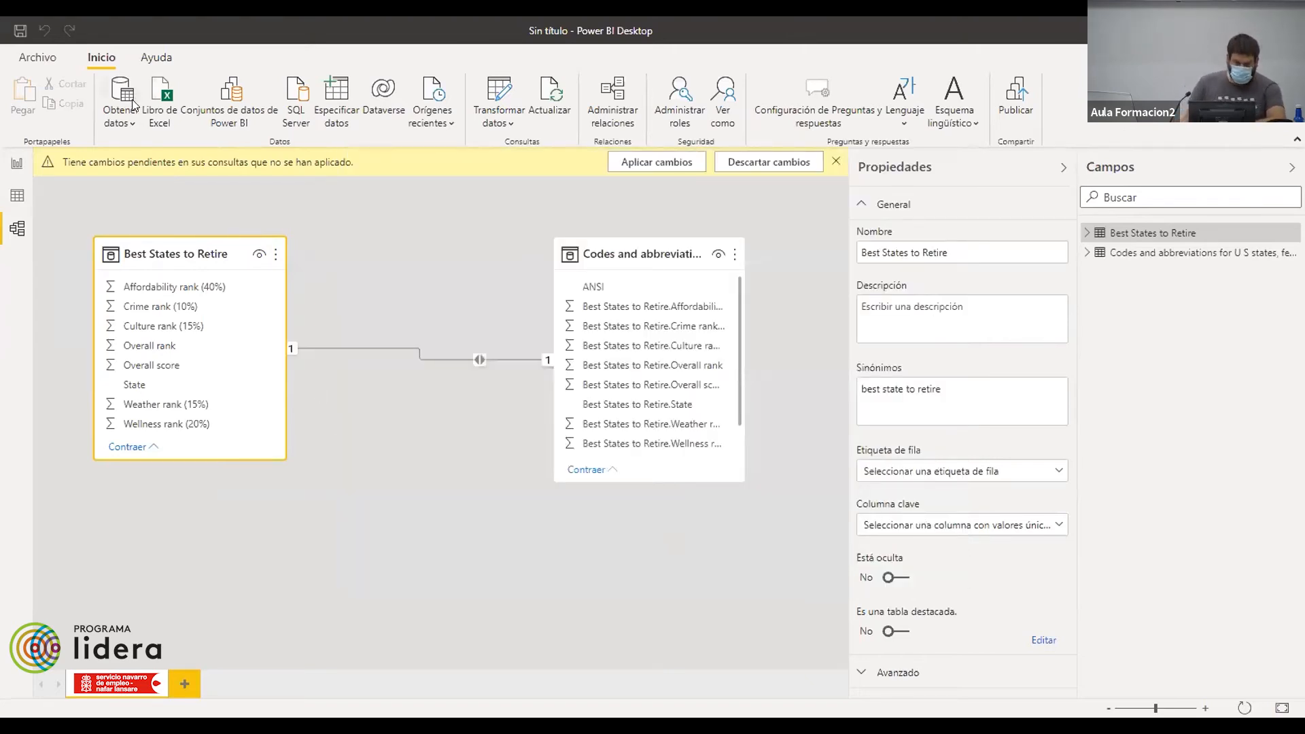
left_click(649, 164)
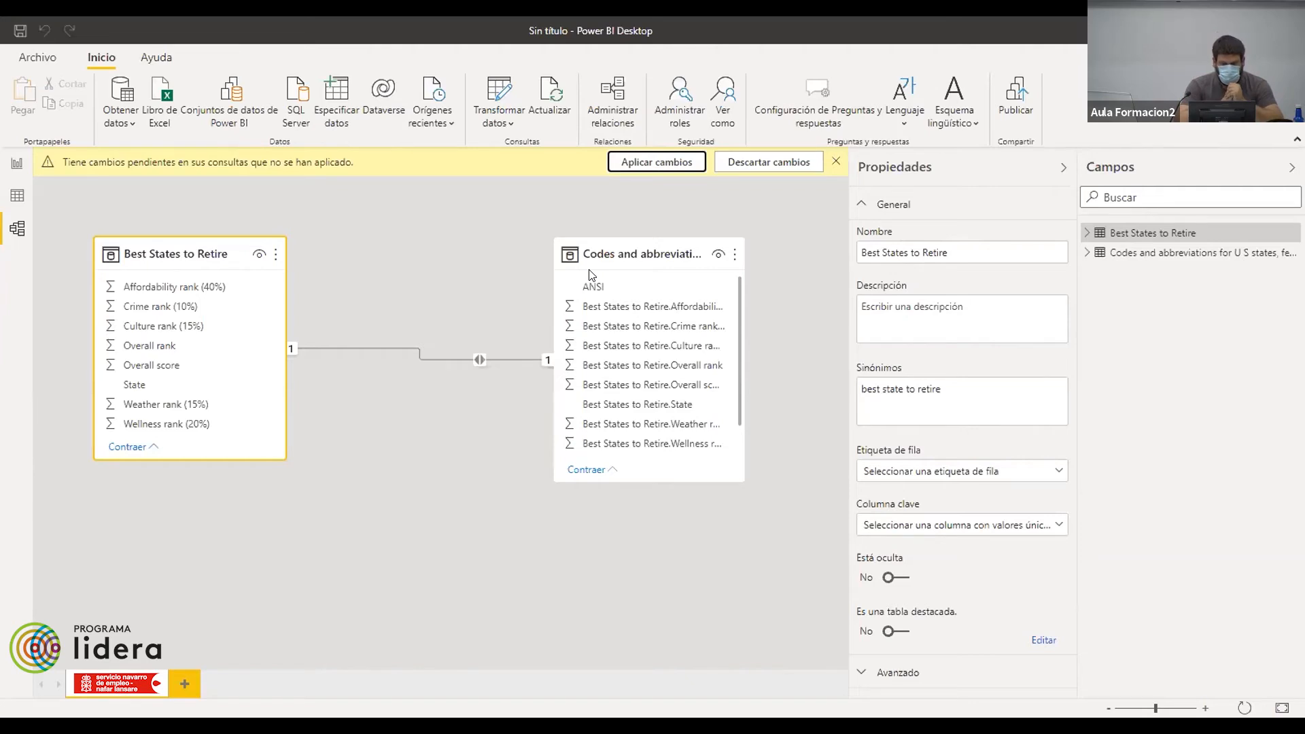
- Try to apply the pending query changes once more and cancel the load
left_click(655, 165)
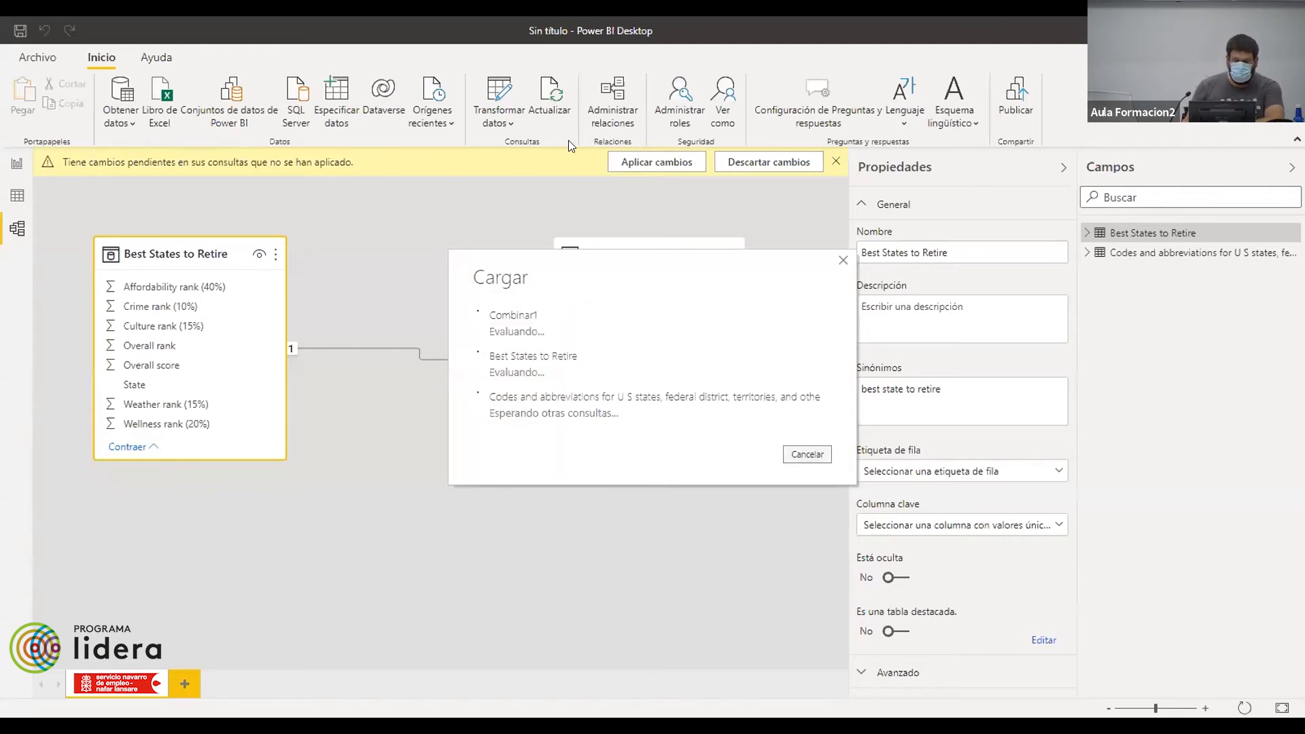
left_click(791, 469)
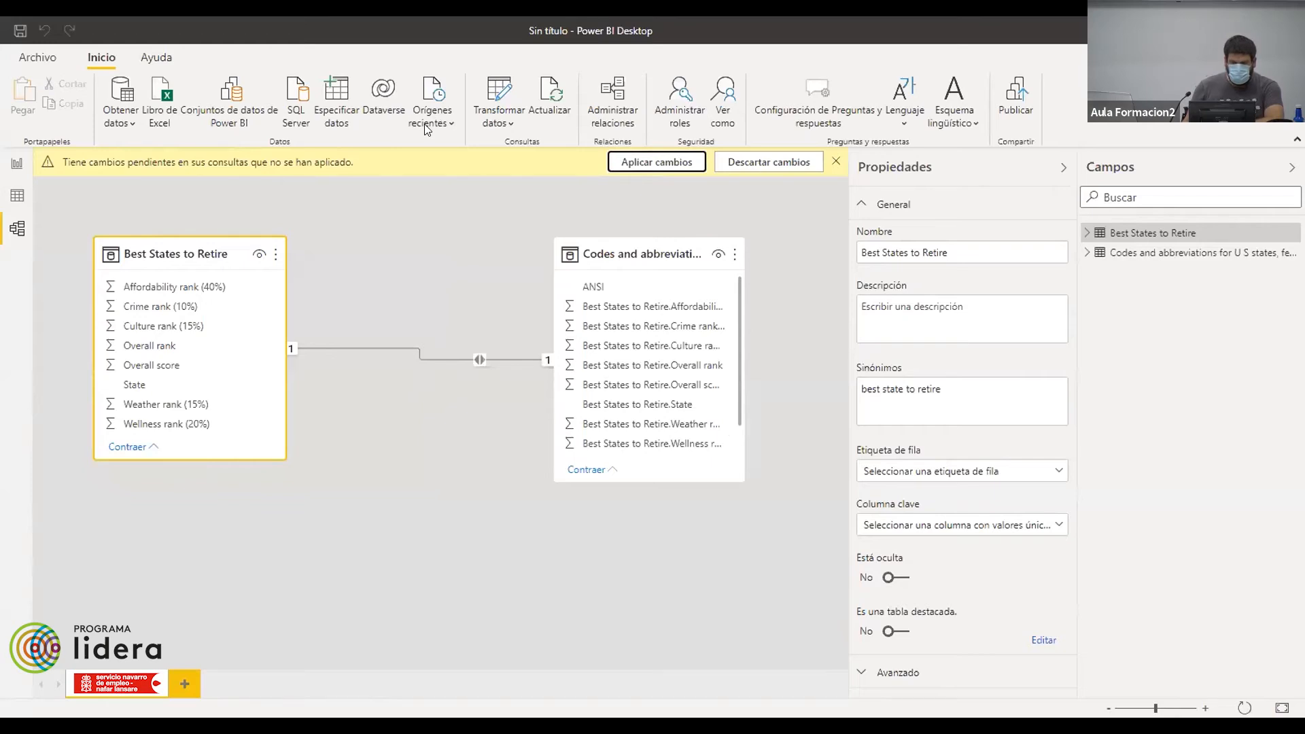
- In the report view, create a clustered column chart of Weather rank (15%) by State from Best States to Retire and enlarge it
left_click(15, 165)
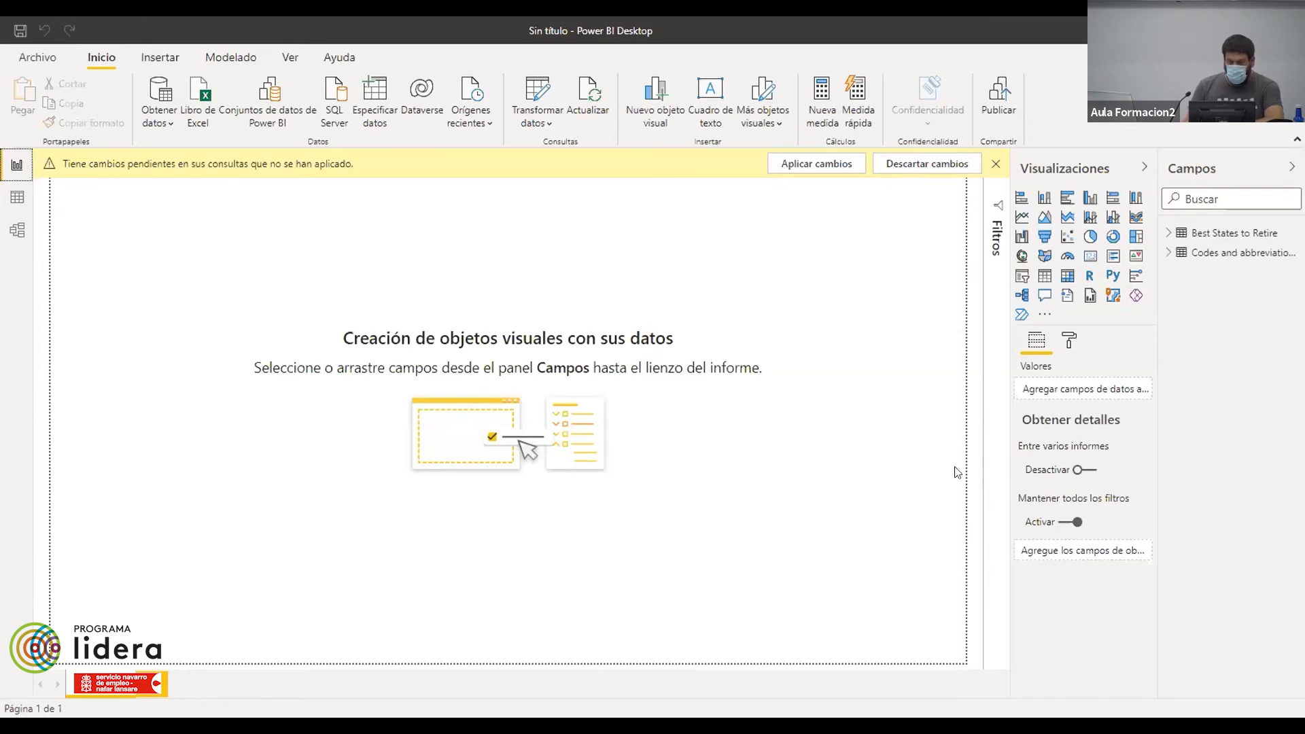
left_click(1166, 233)
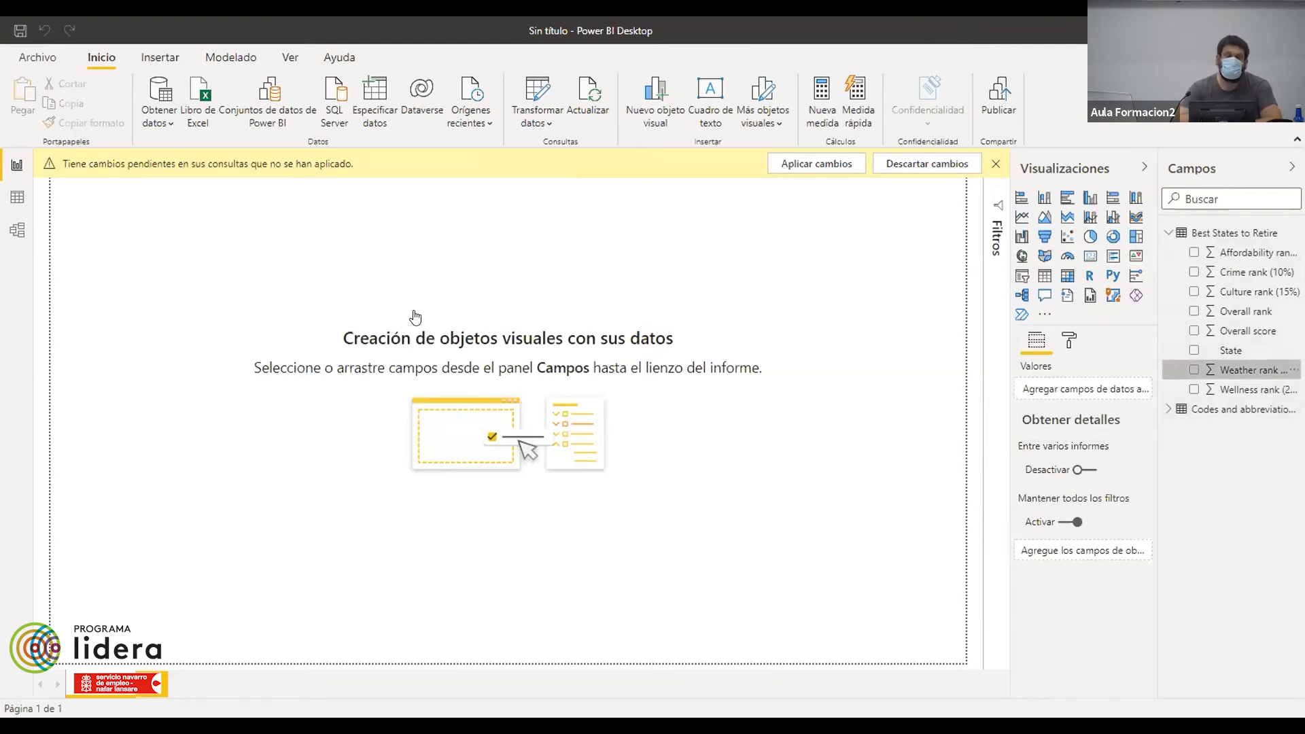
left_click_drag(415, 317, 414, 316)
left_click_drag(259, 236, 94, 278)
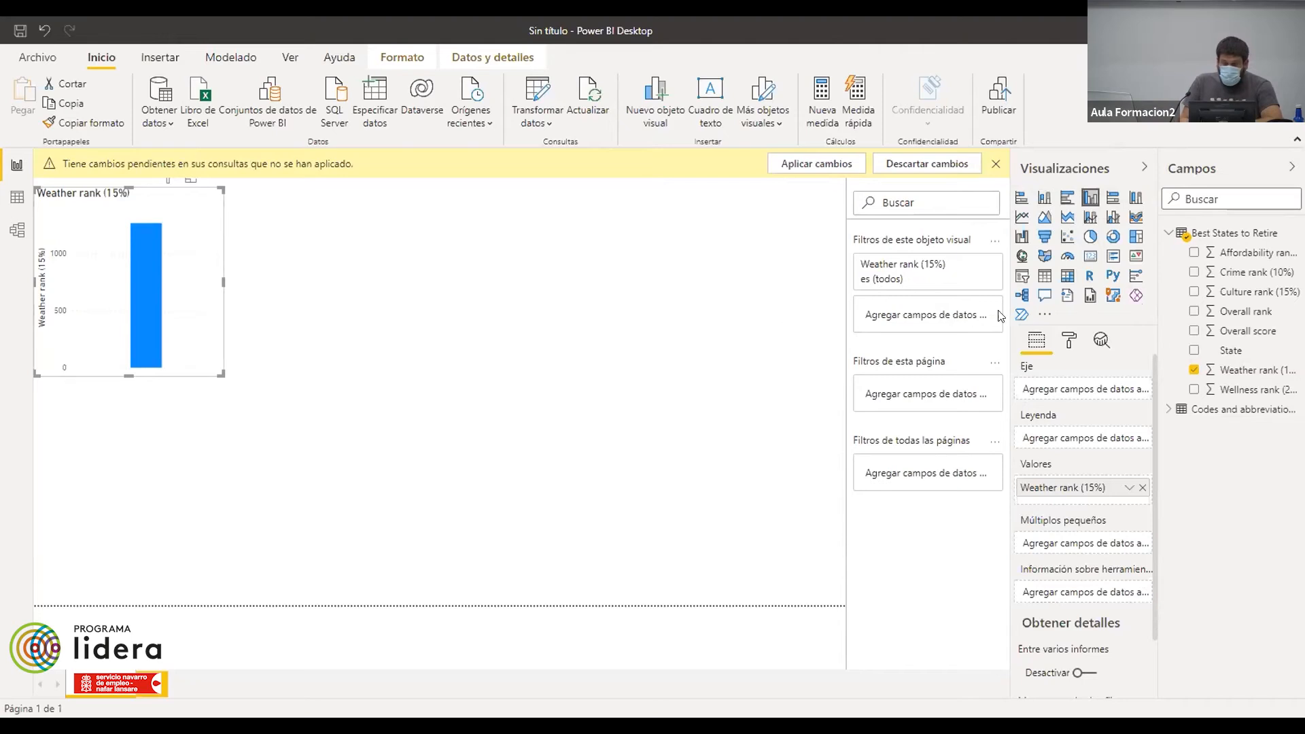
left_click(1194, 351)
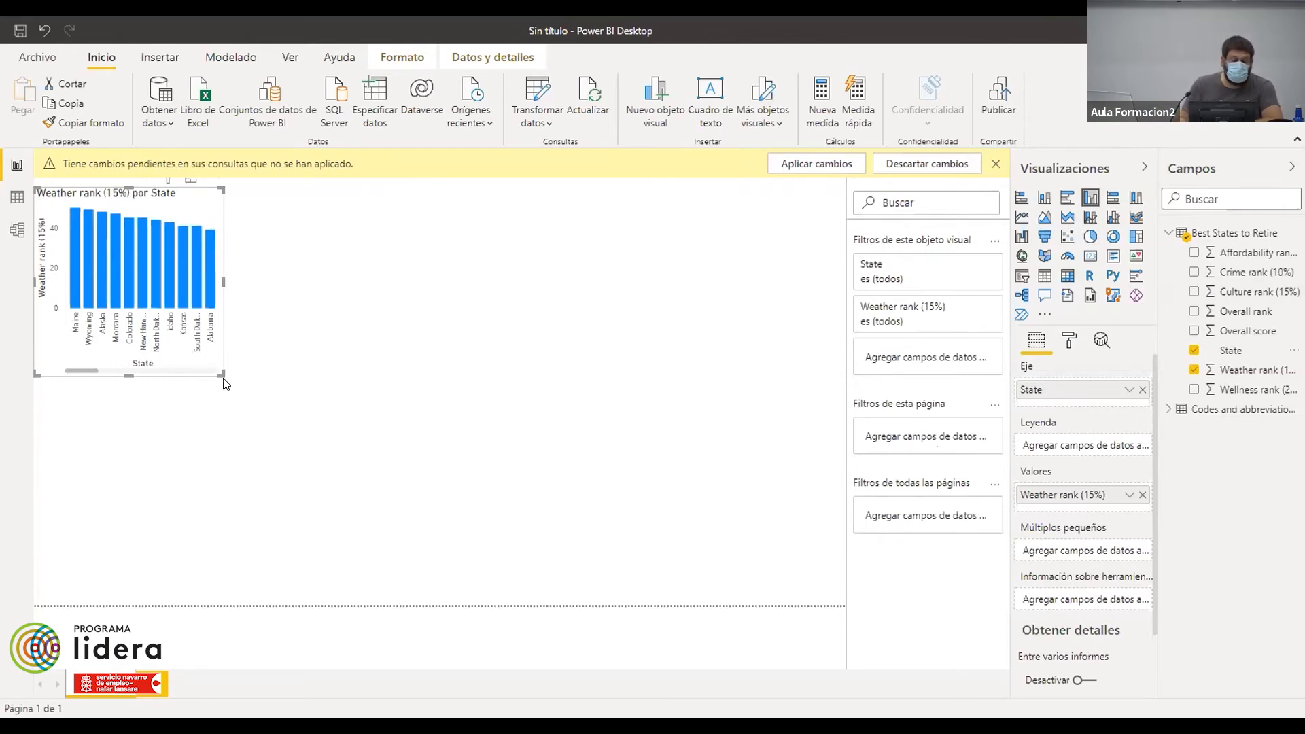
left_click_drag(217, 374, 729, 561)
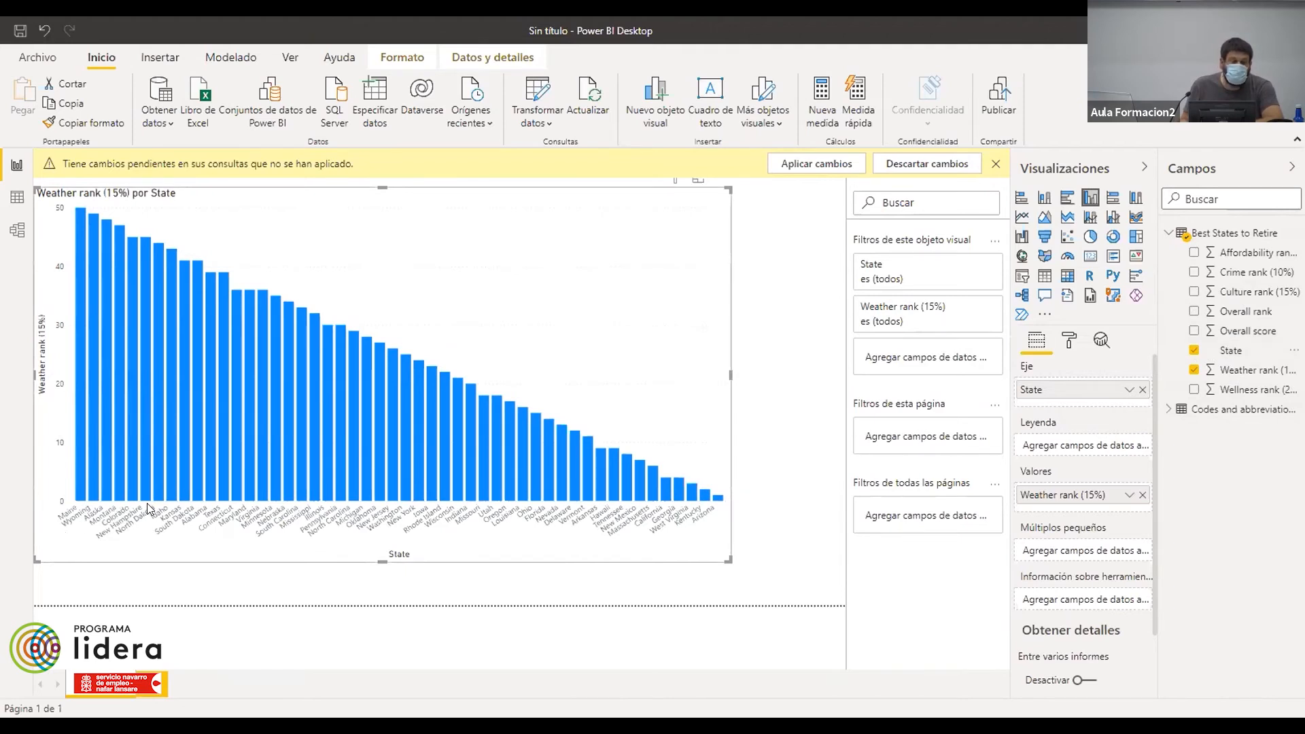
mouse_move(316, 487)
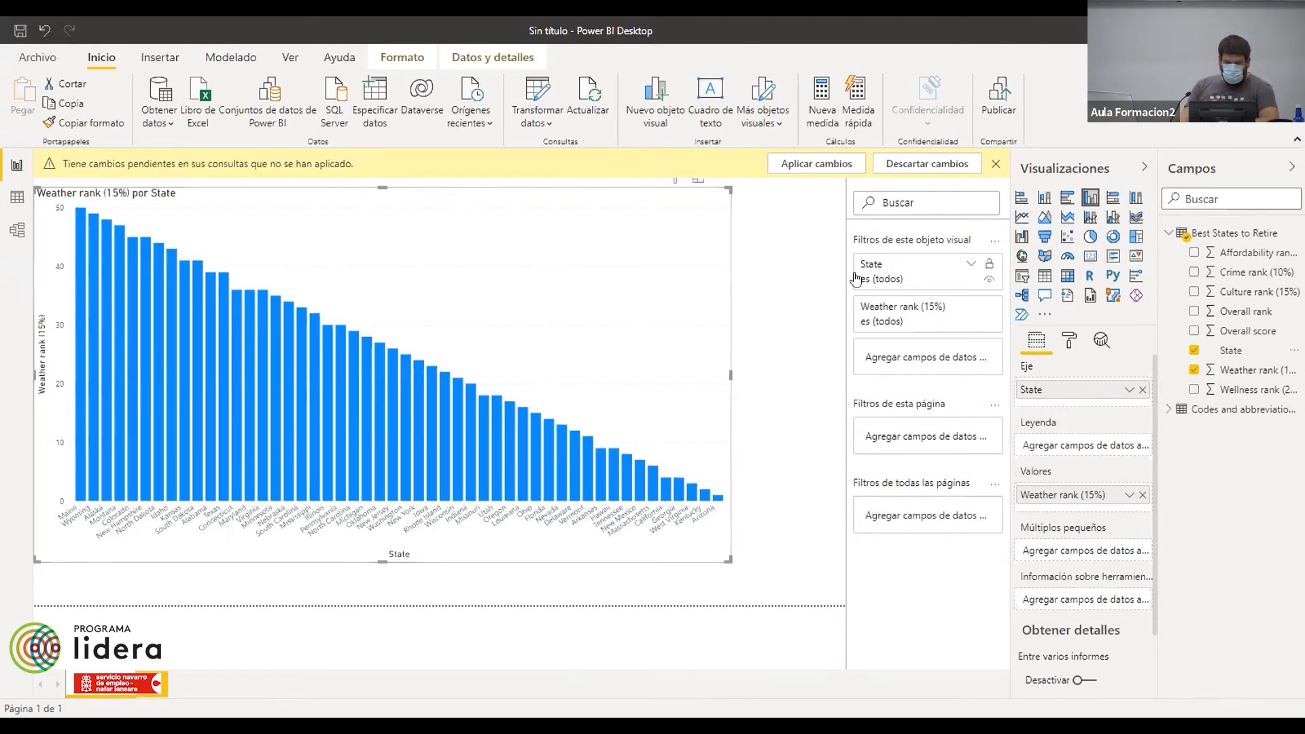
- Delete the Weather rank (15%) by State chart from the report page
left_click(799, 287)
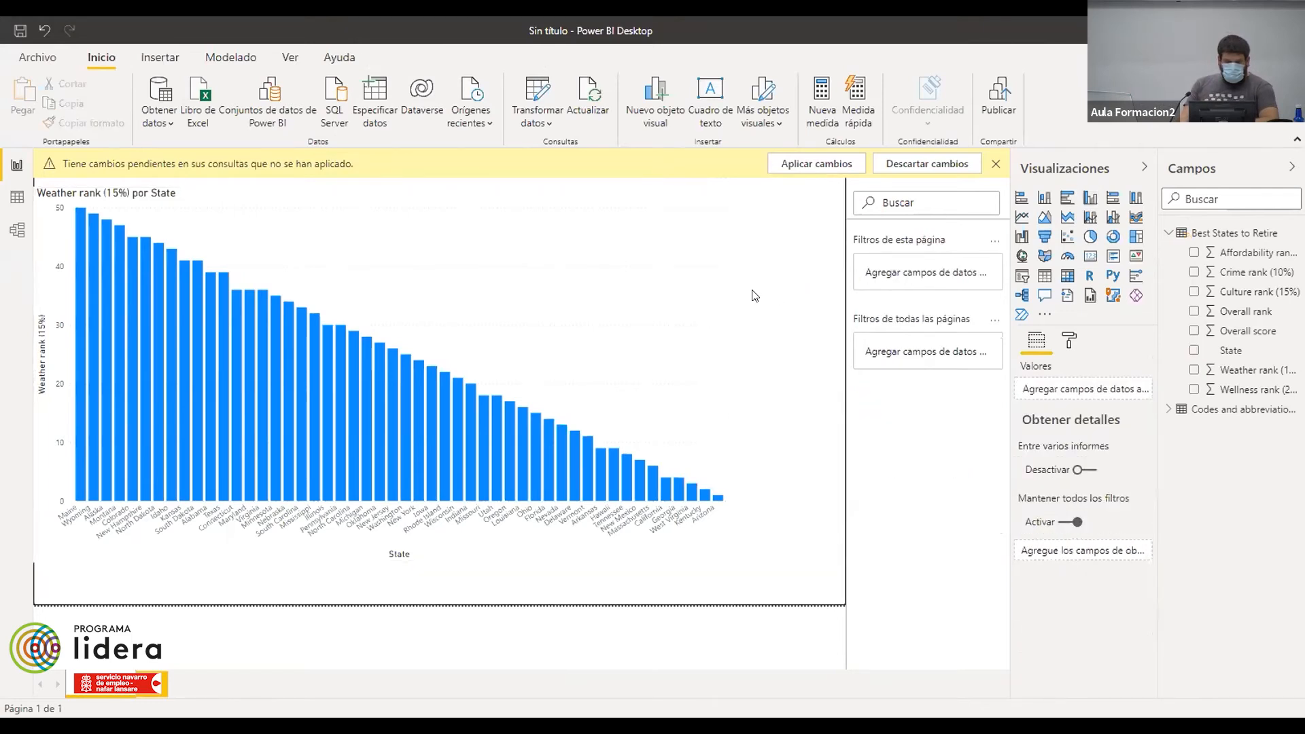
left_click(607, 305)
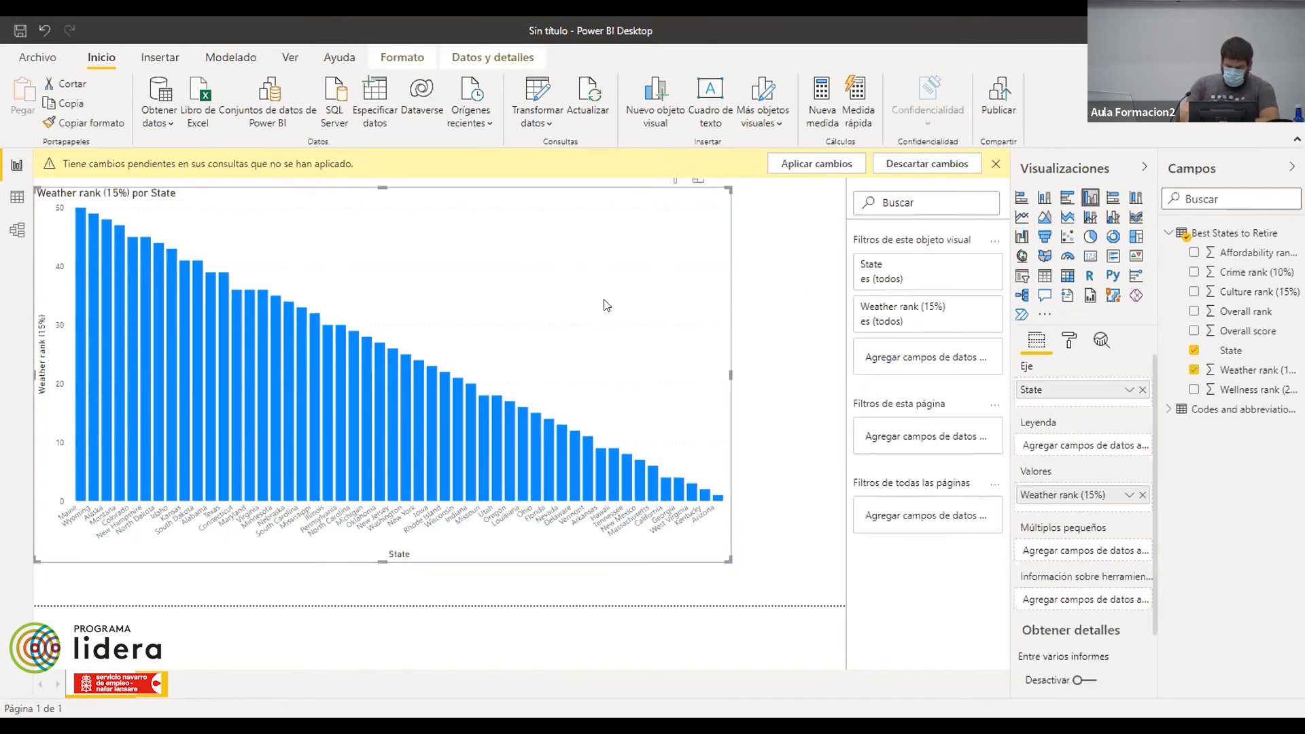
key("Delete")
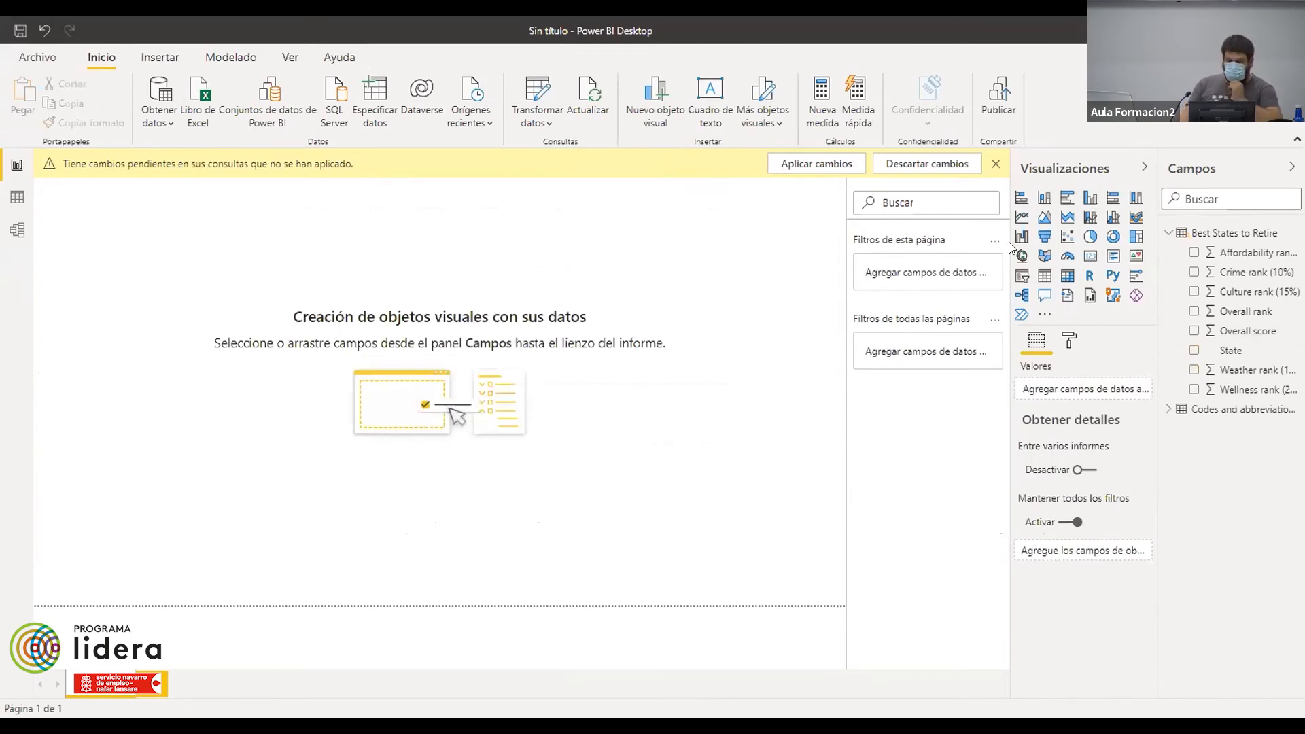
- Insert a stacked column chart of Overall rank by State and enlarge it until all states fit
left_click(1044, 200)
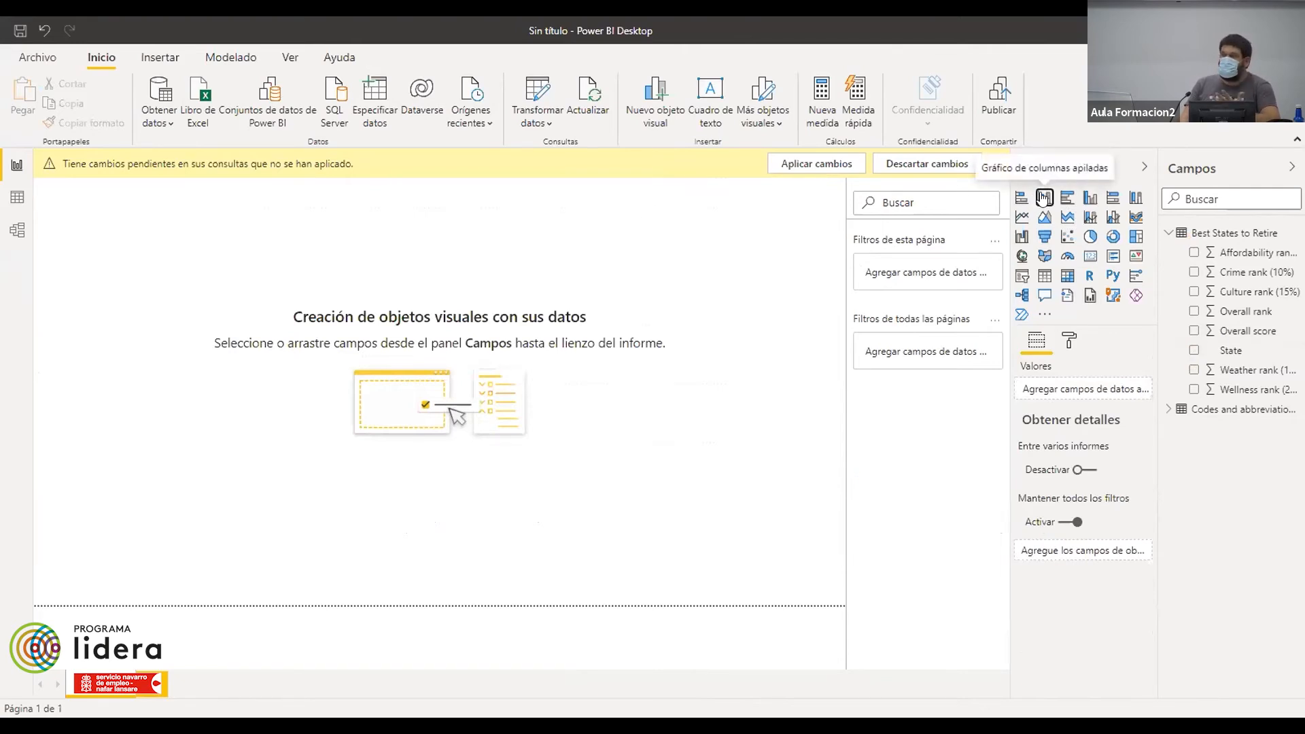
left_click(1044, 198)
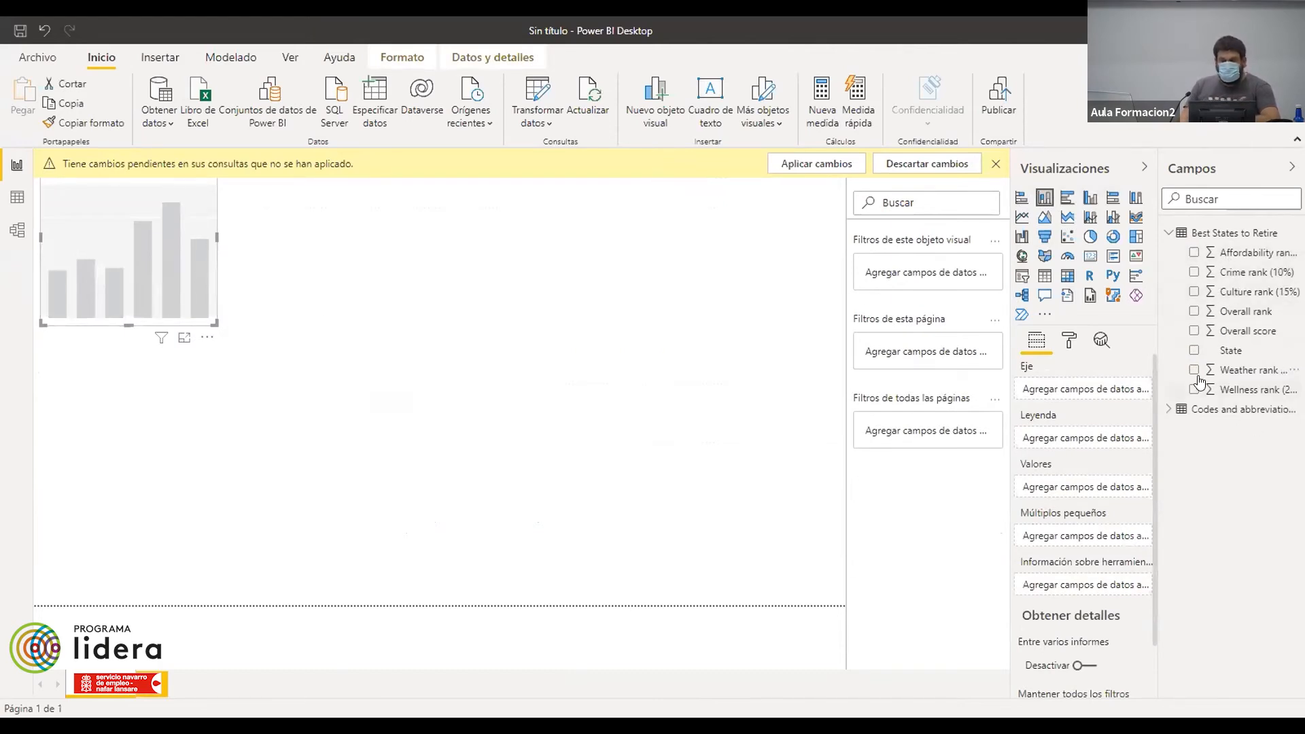
left_click(1194, 312)
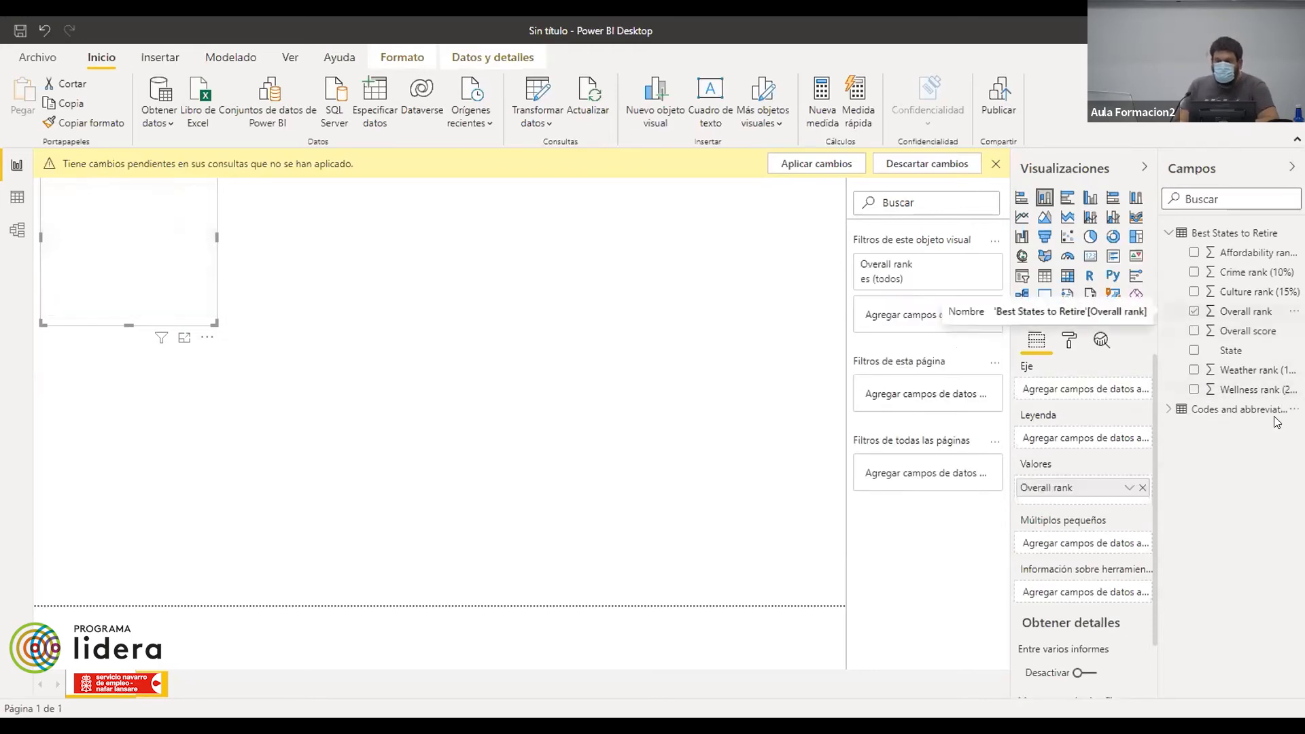
left_click(1195, 350)
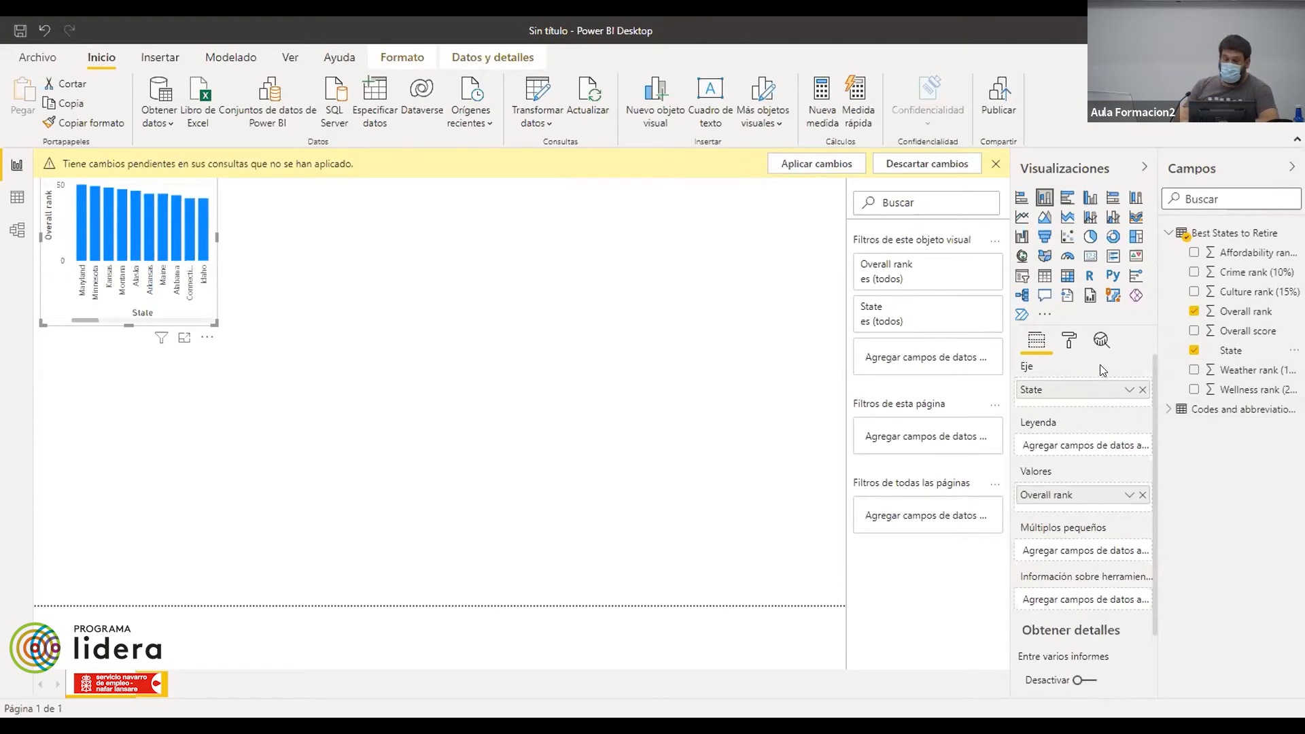
right_click(1217, 314)
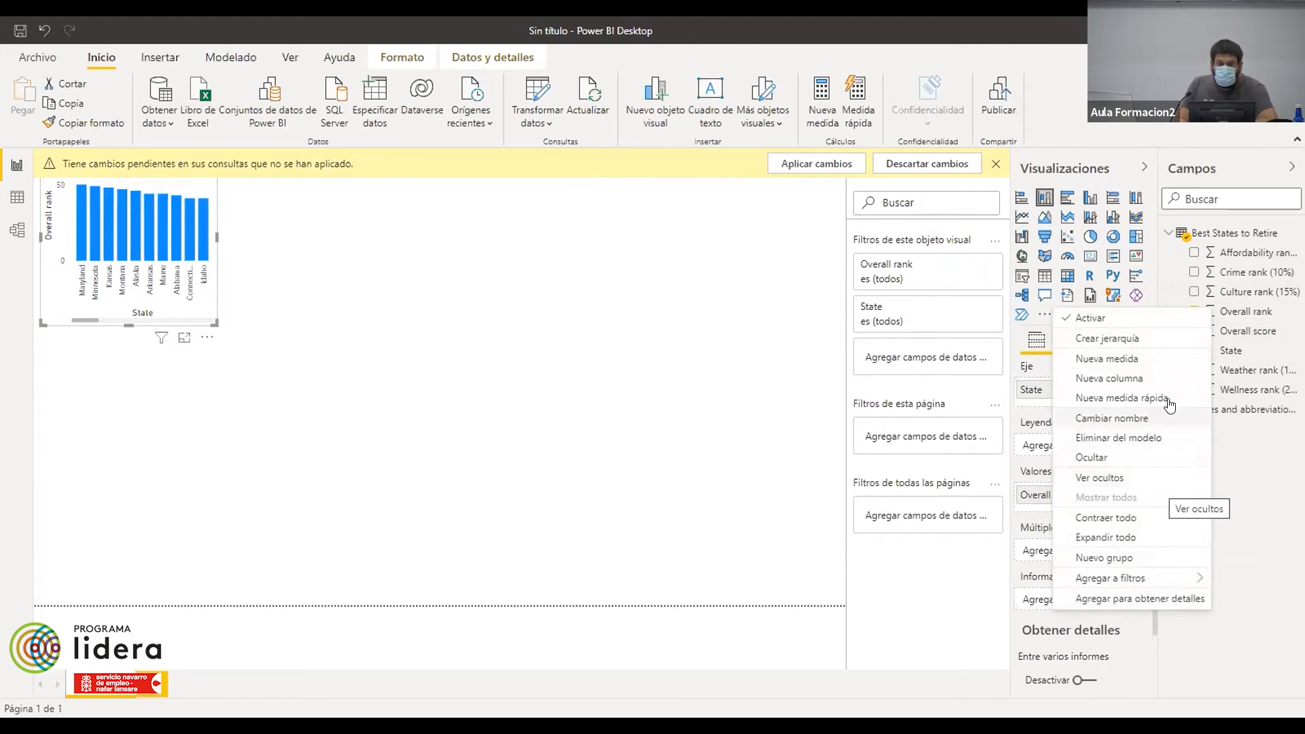
left_click(1255, 454)
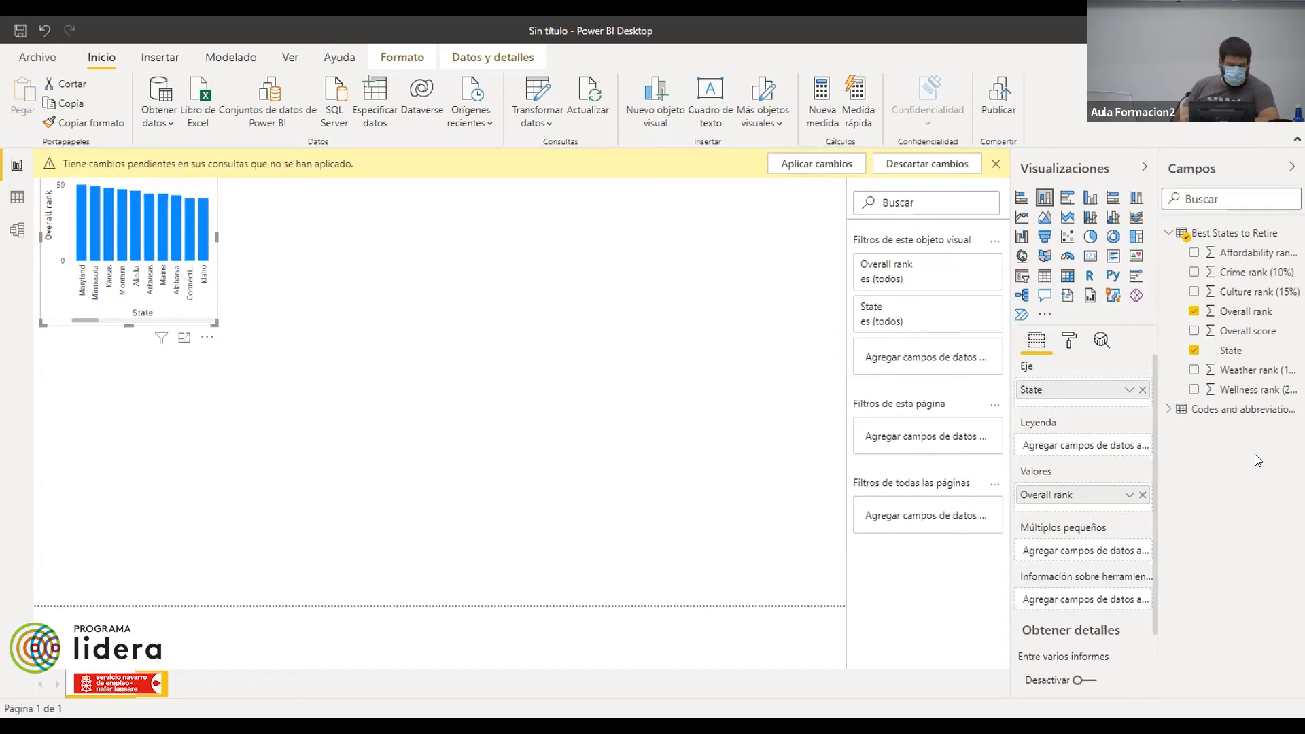
left_click_drag(214, 322, 728, 506)
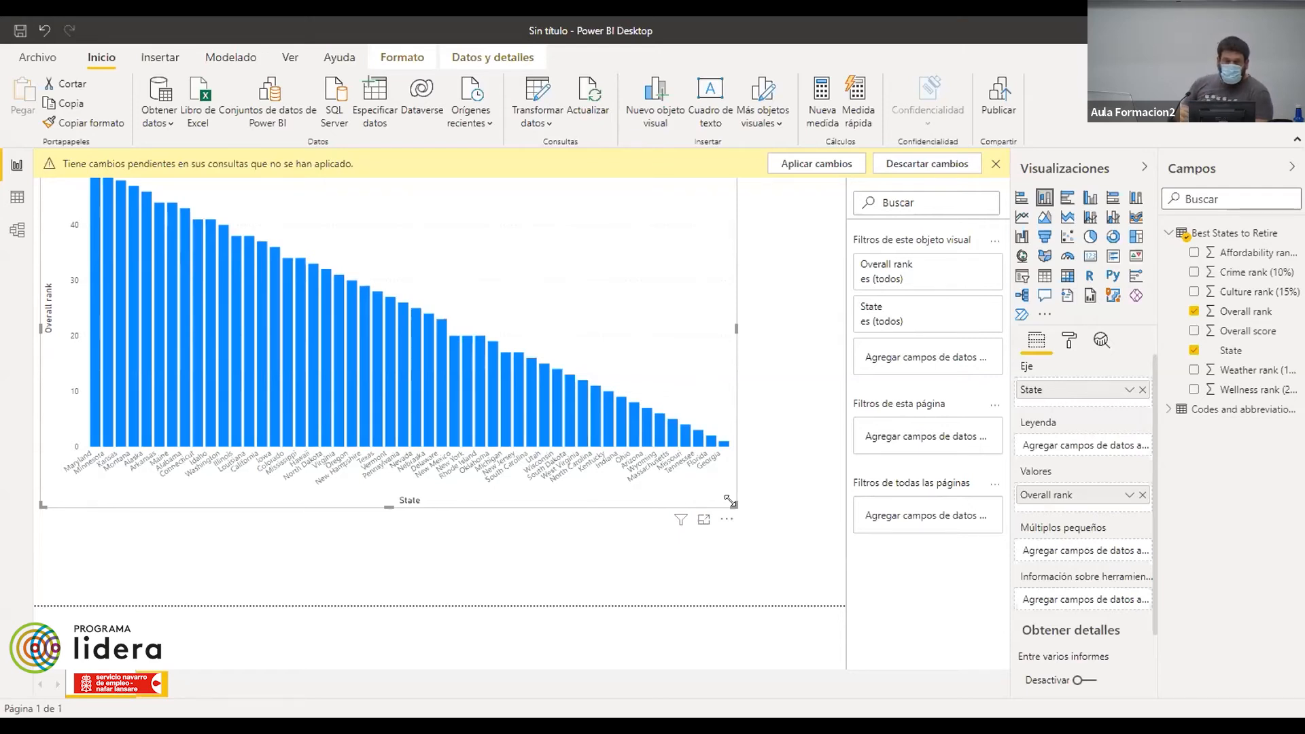
left_click(996, 164)
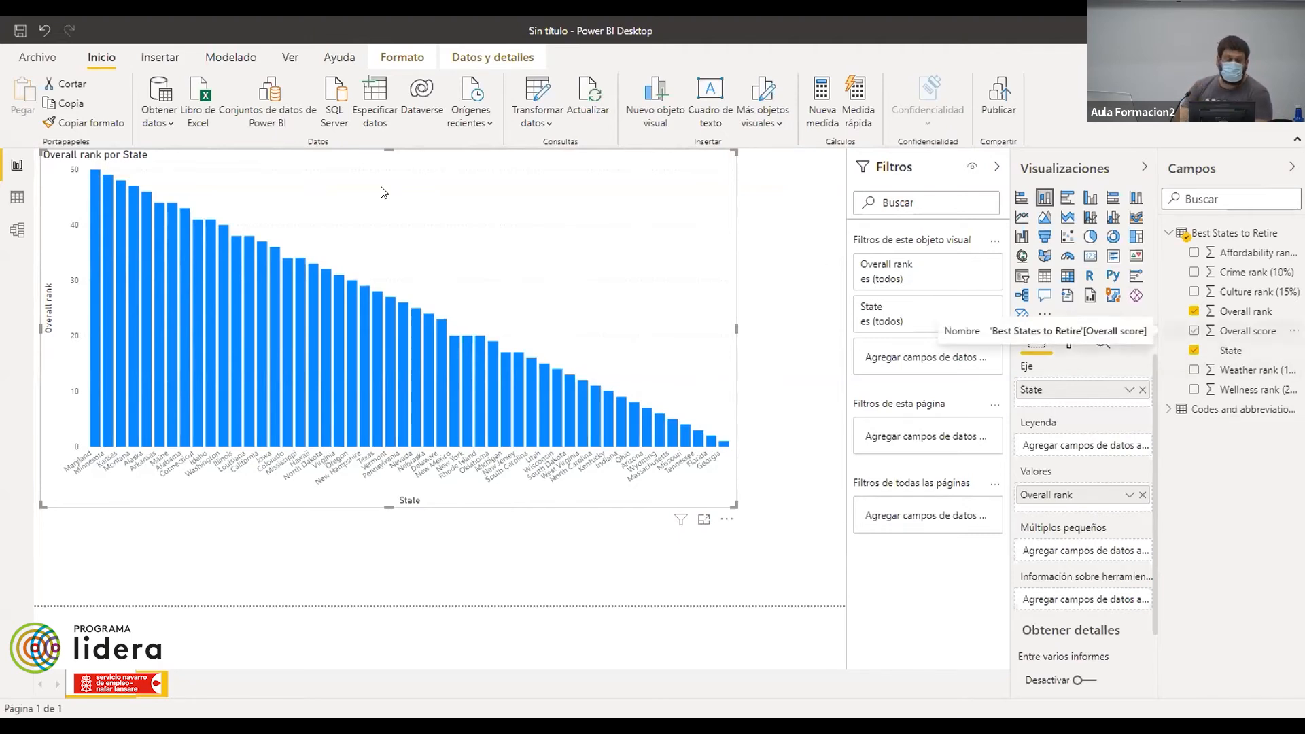
- Filter the chart's State field to the top 10 by Overall rank and narrow the chart to about half the page width
mouse_move(334, 312)
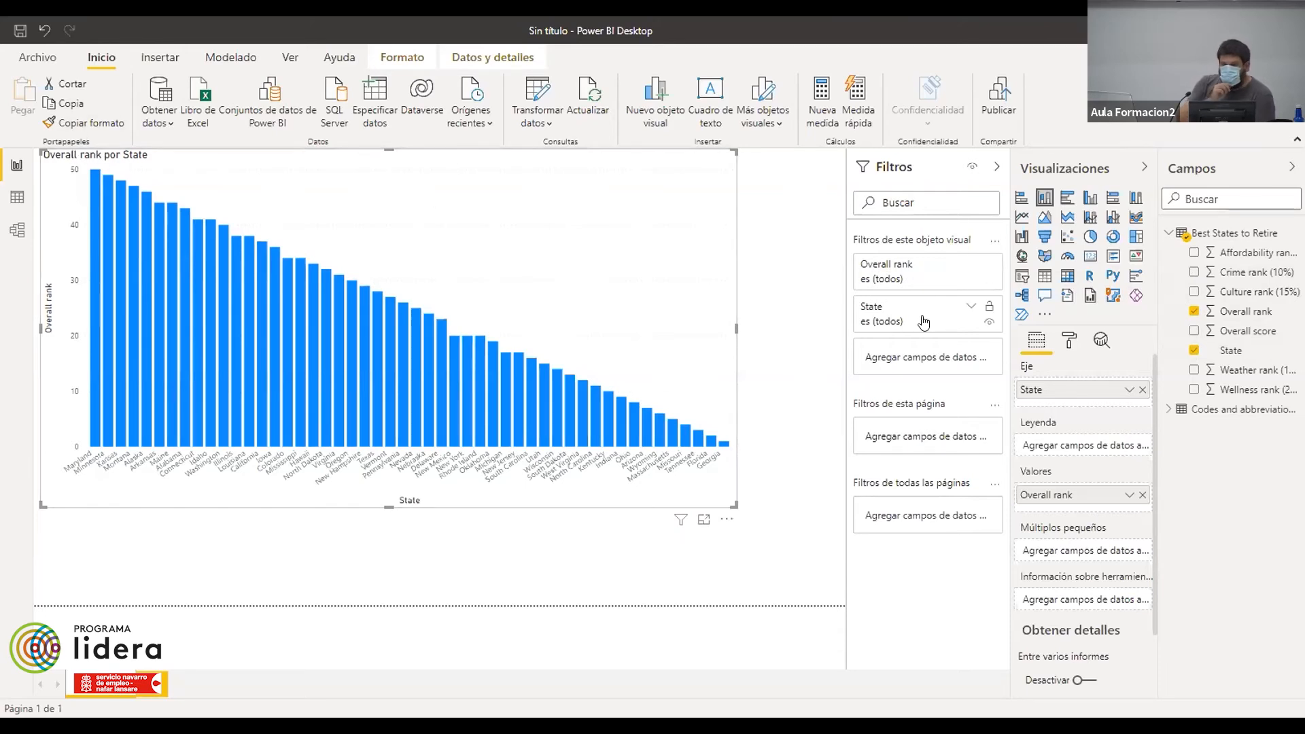
left_click(969, 309)
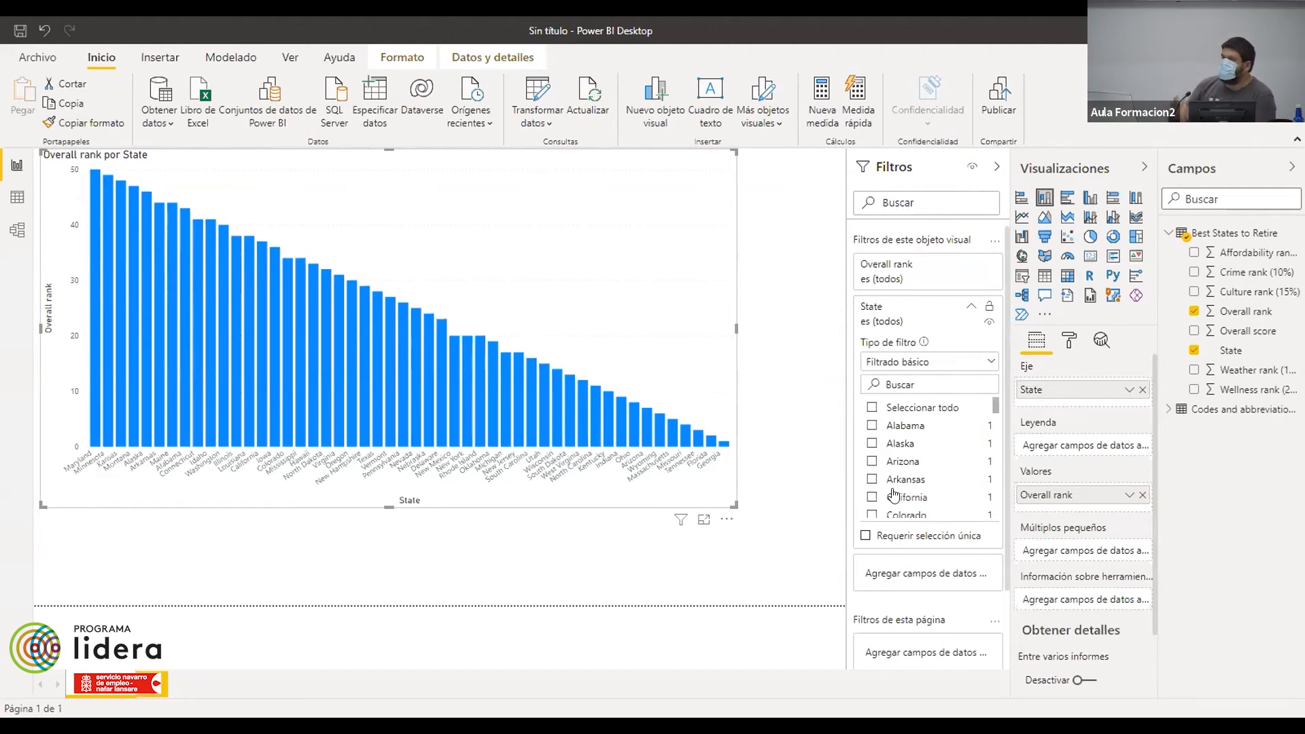
left_click(883, 362)
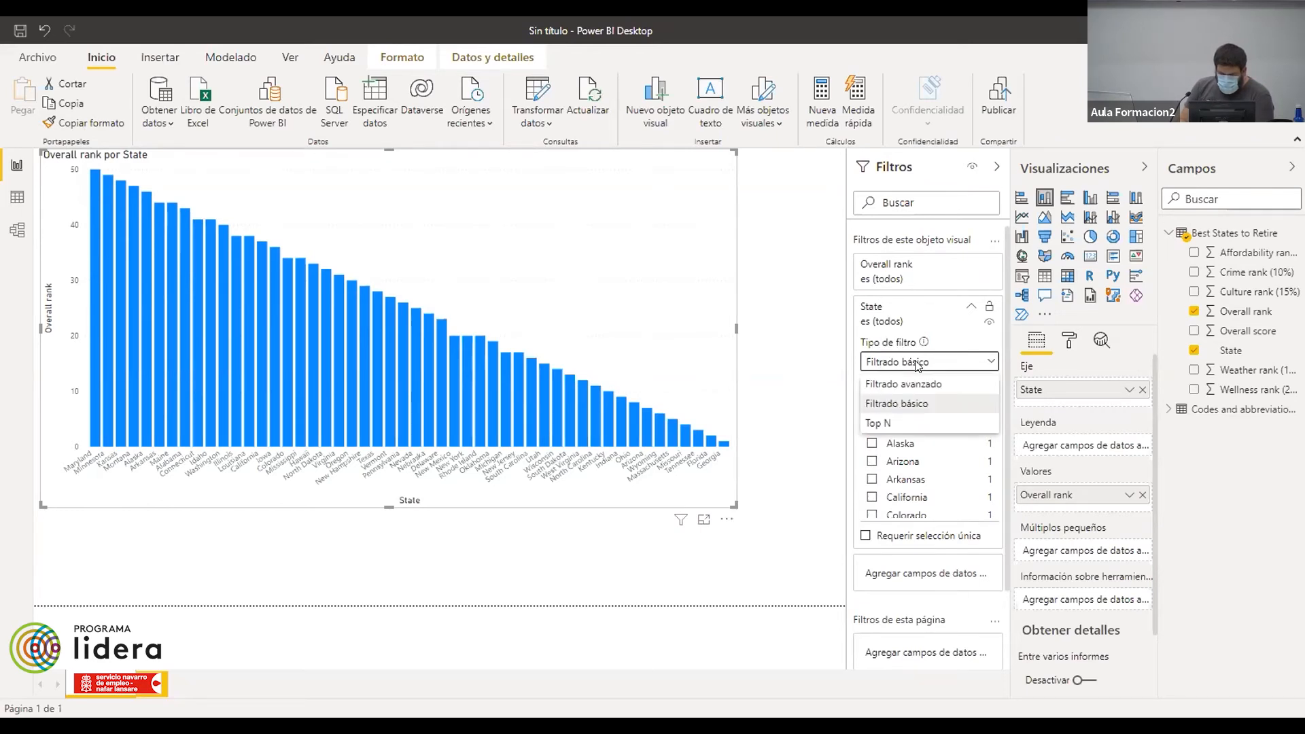
left_click(881, 424)
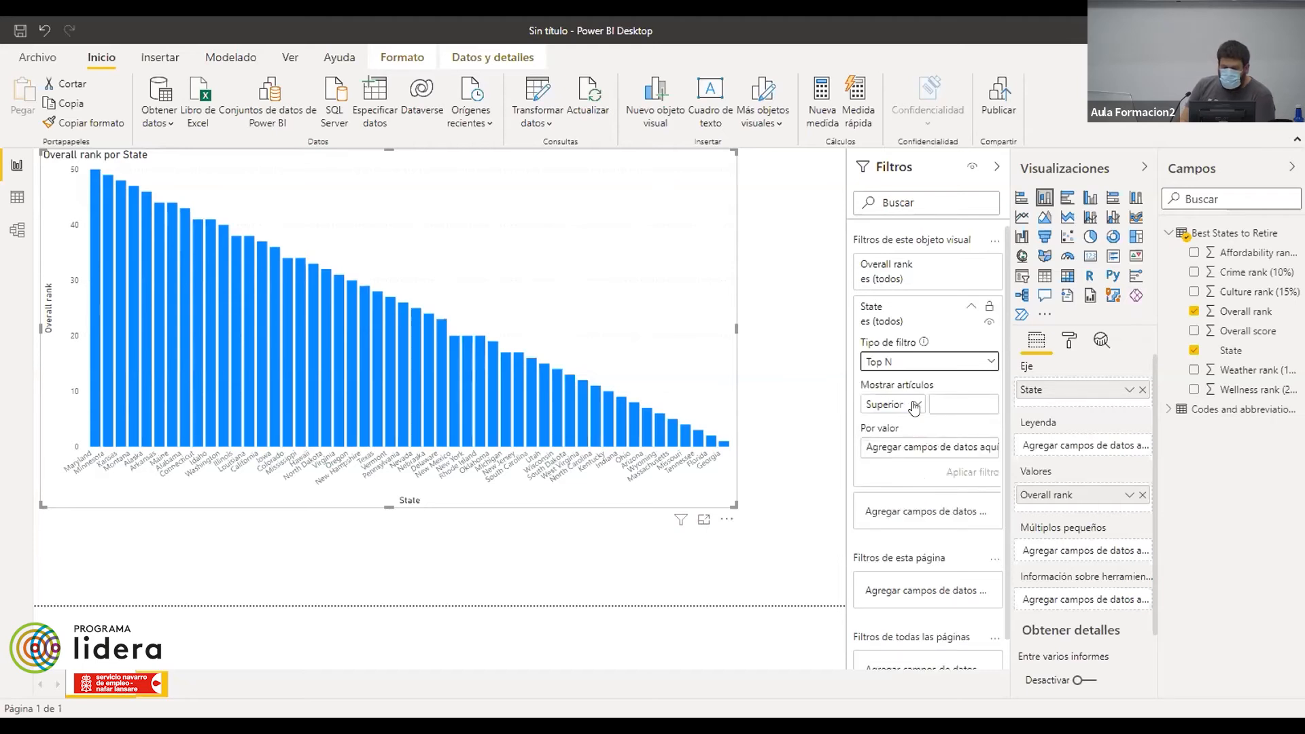
left_click(944, 402)
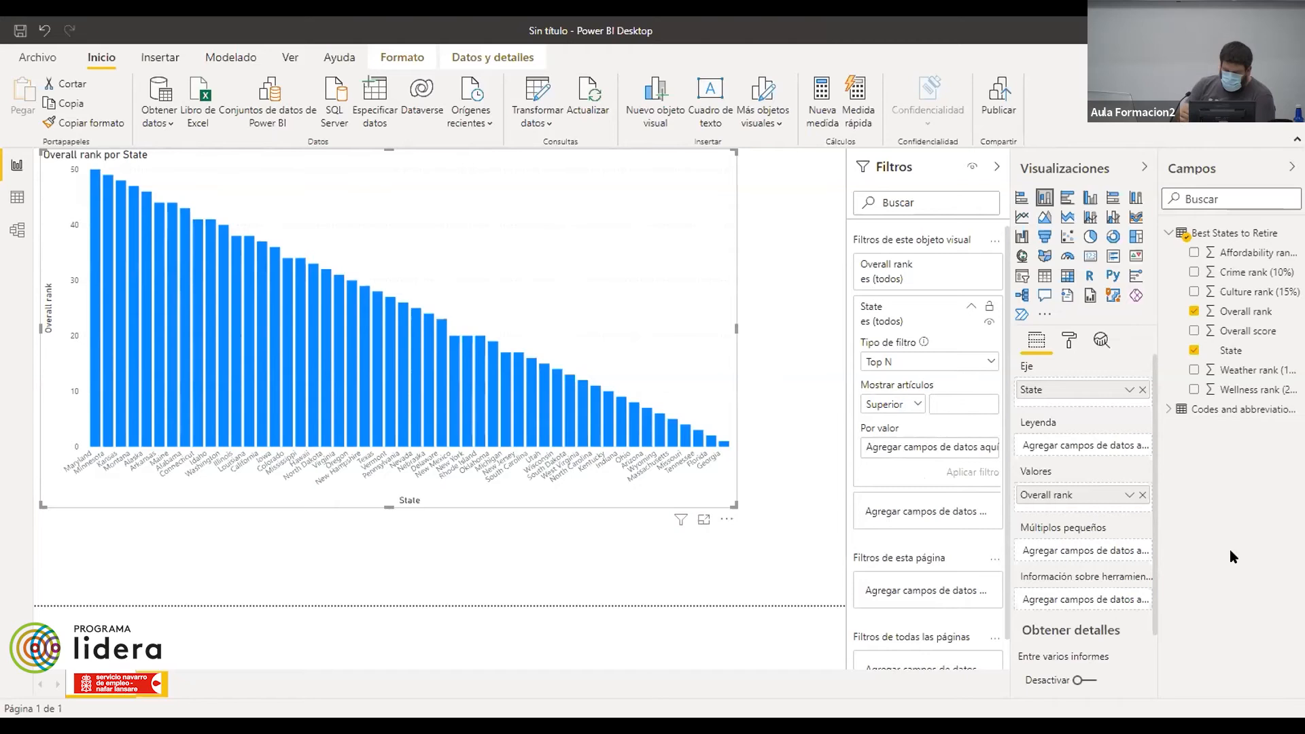
type("10")
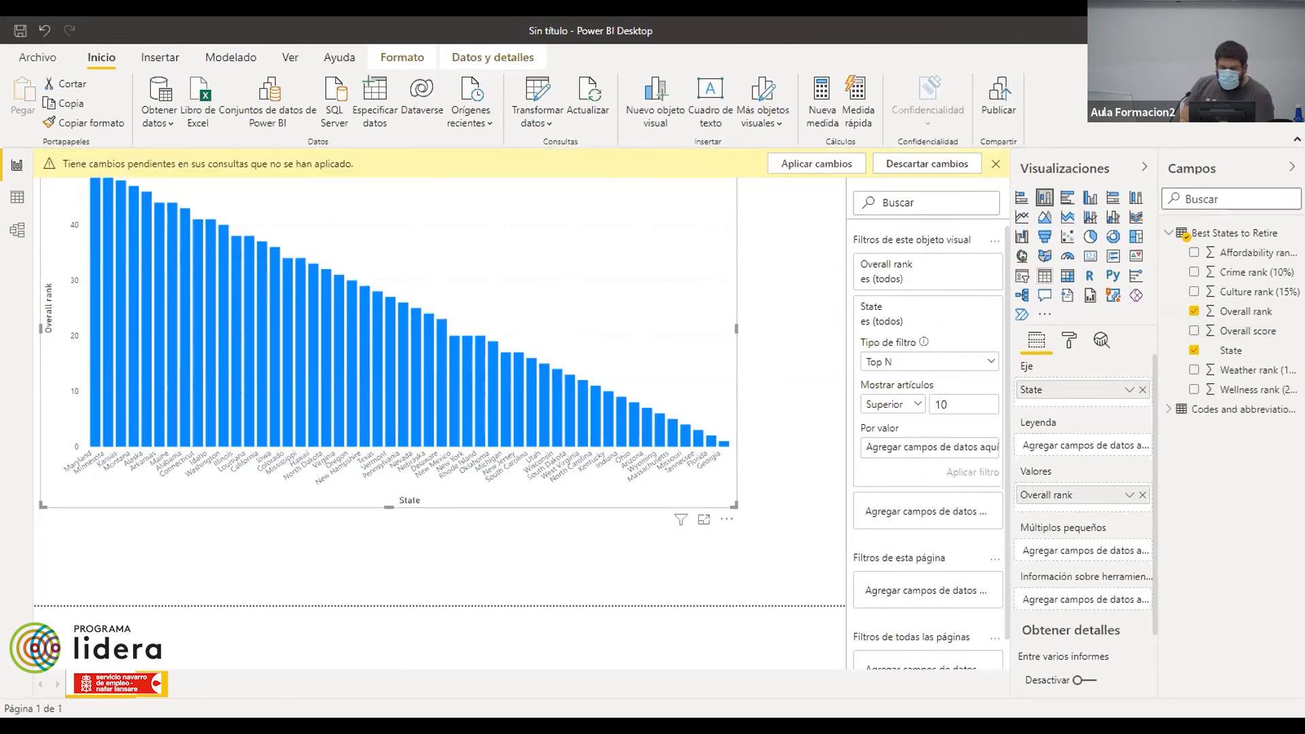
left_click_drag(1241, 309, 963, 453)
left_click(972, 472)
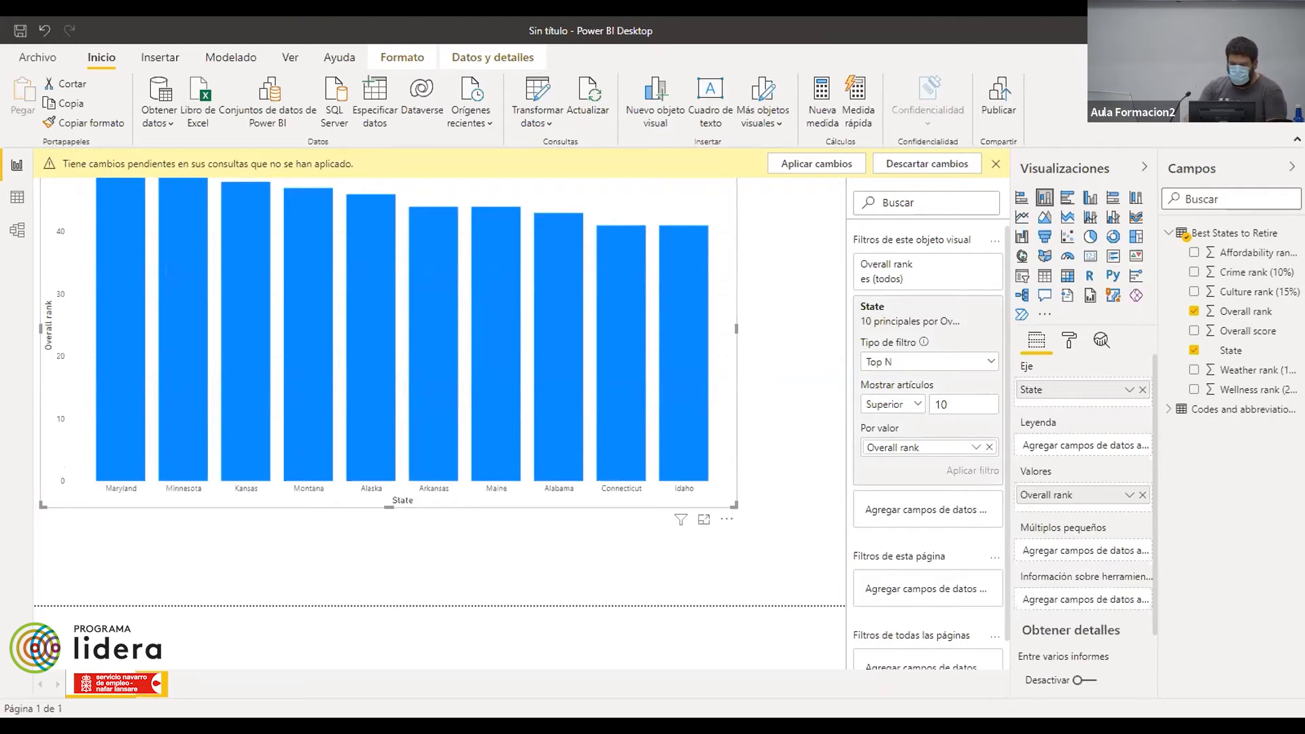
left_click_drag(734, 506, 439, 508)
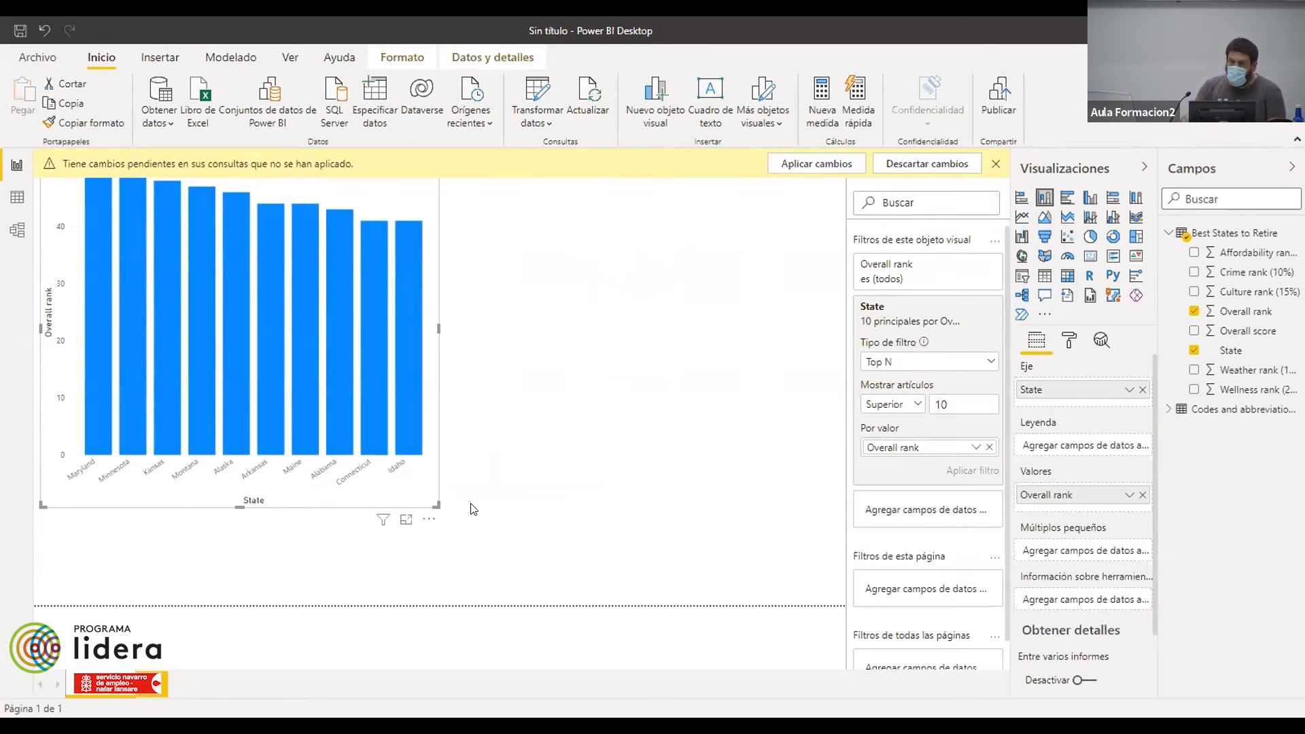
- Add a map in the empty area beside the column chart, with State as location and Overall rank as bubble size
left_click(732, 350)
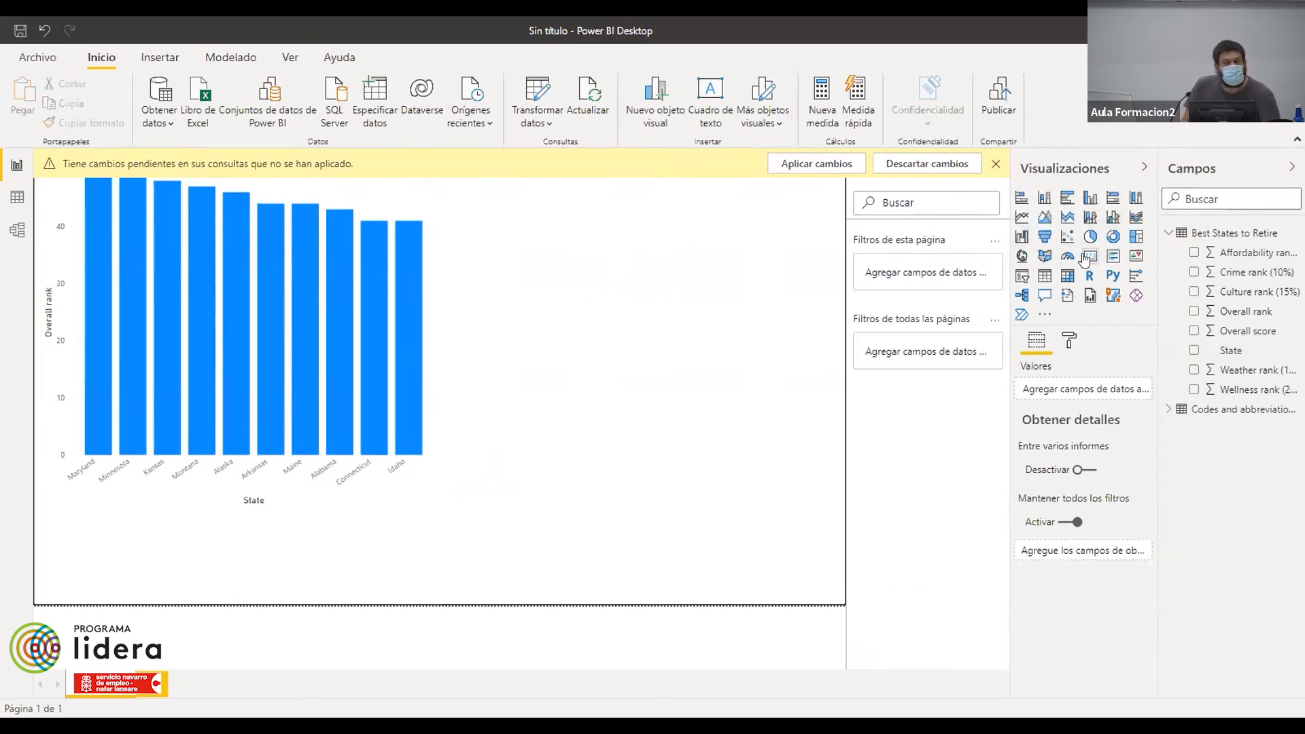
left_click(1020, 257)
left_click_drag(484, 223, 747, 415)
left_click(1020, 256)
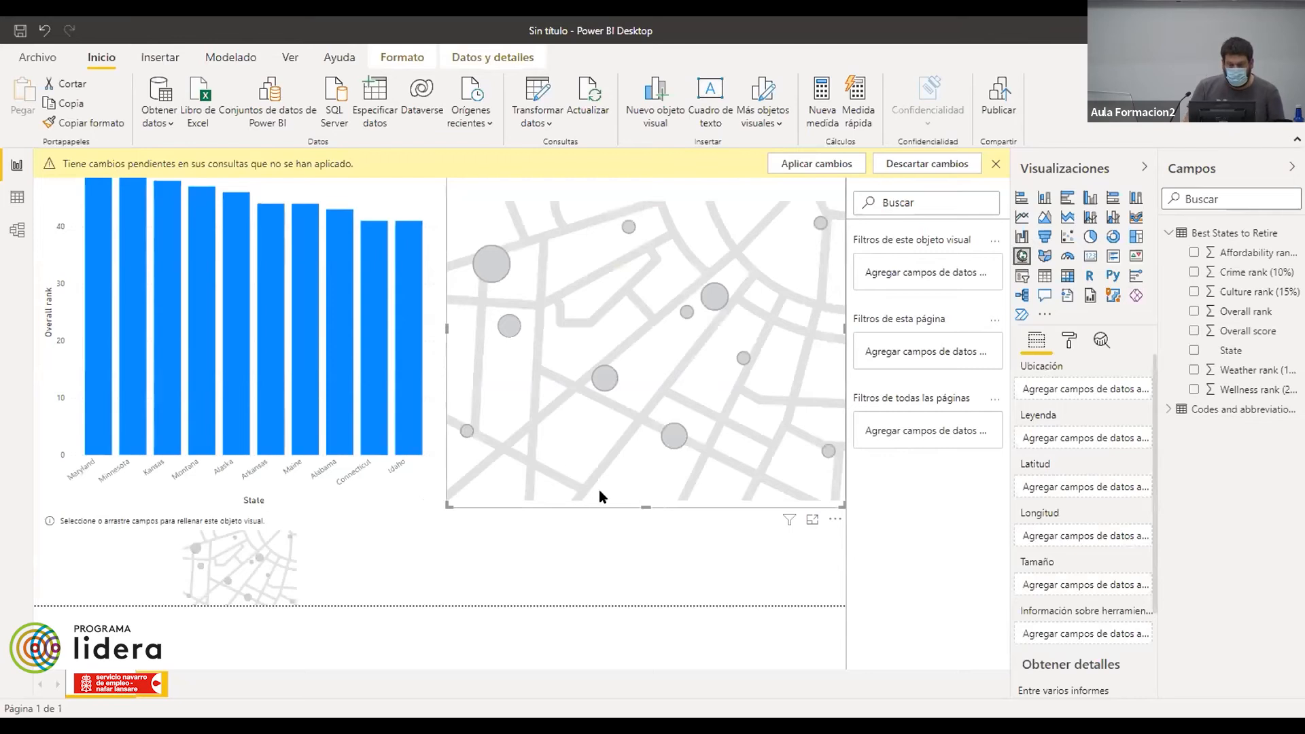
left_click_drag(643, 506, 645, 449)
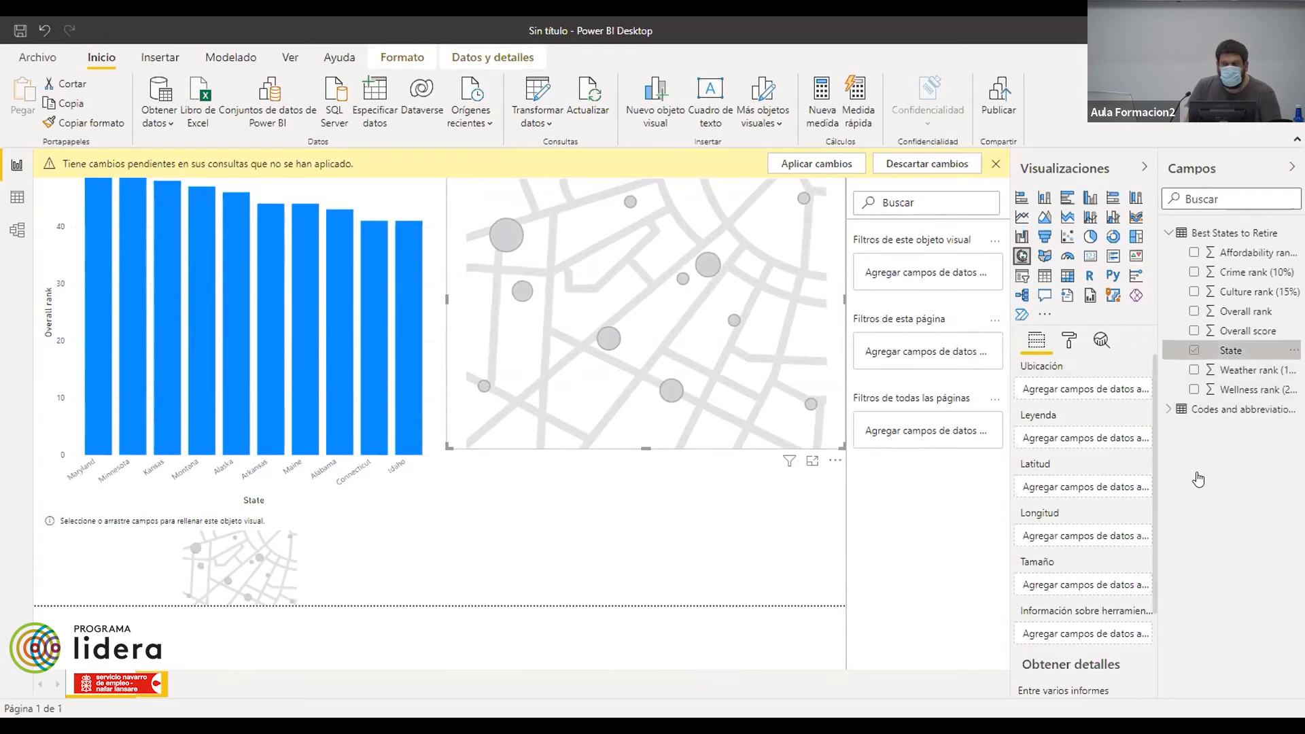
left_click(1195, 350)
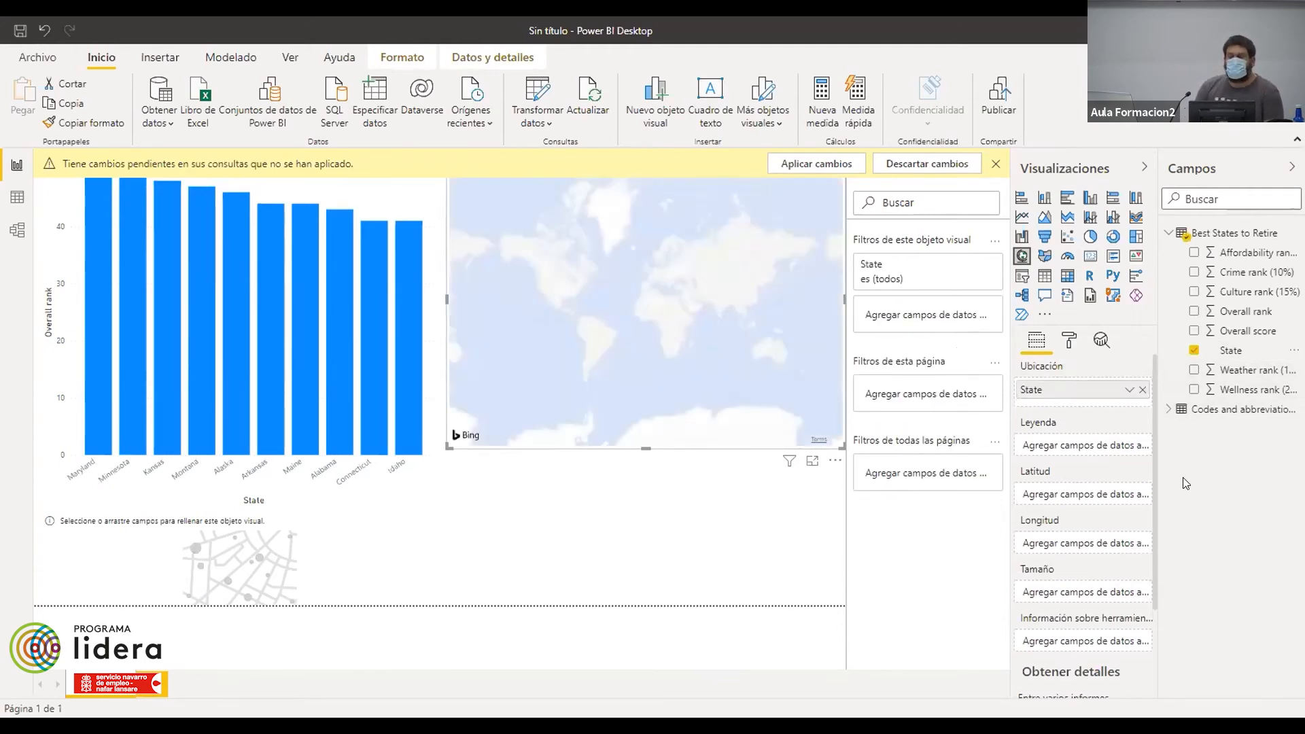
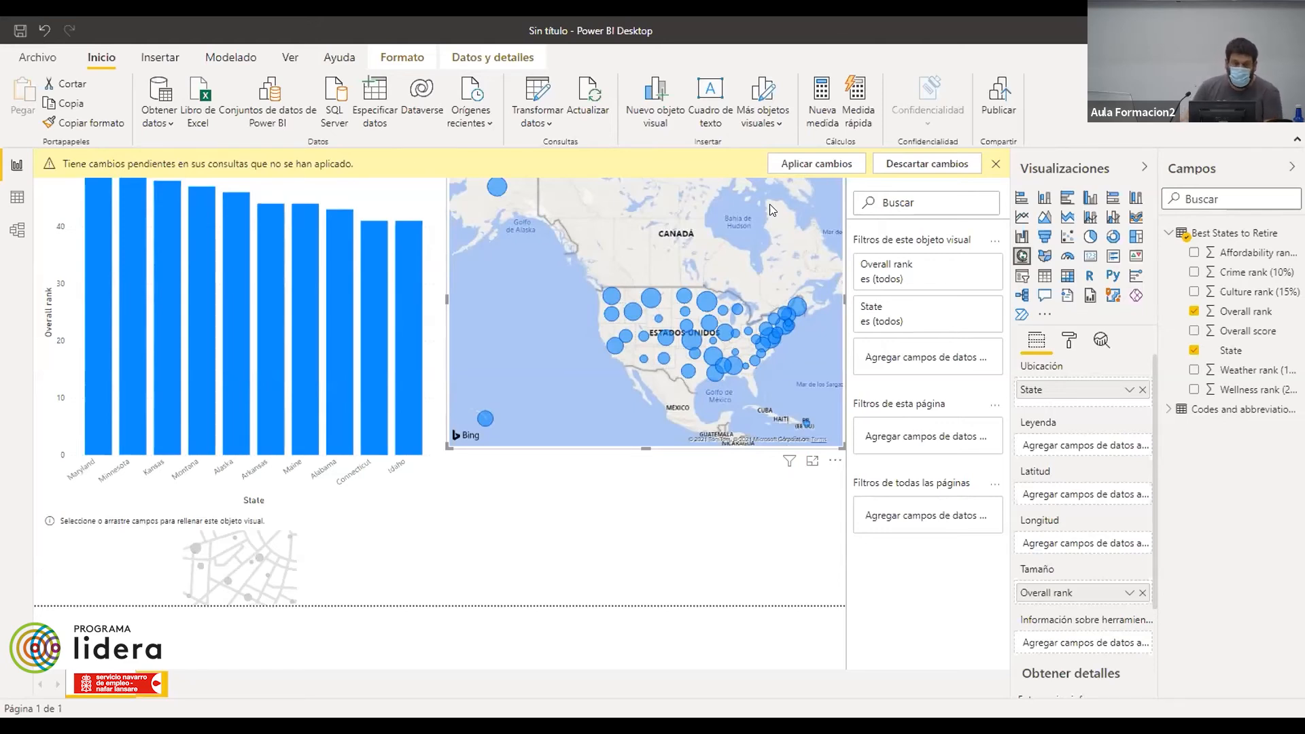
- Look through the full list of data source connectors, including the SharePoint Online list, and leave without connecting
left_click(166, 125)
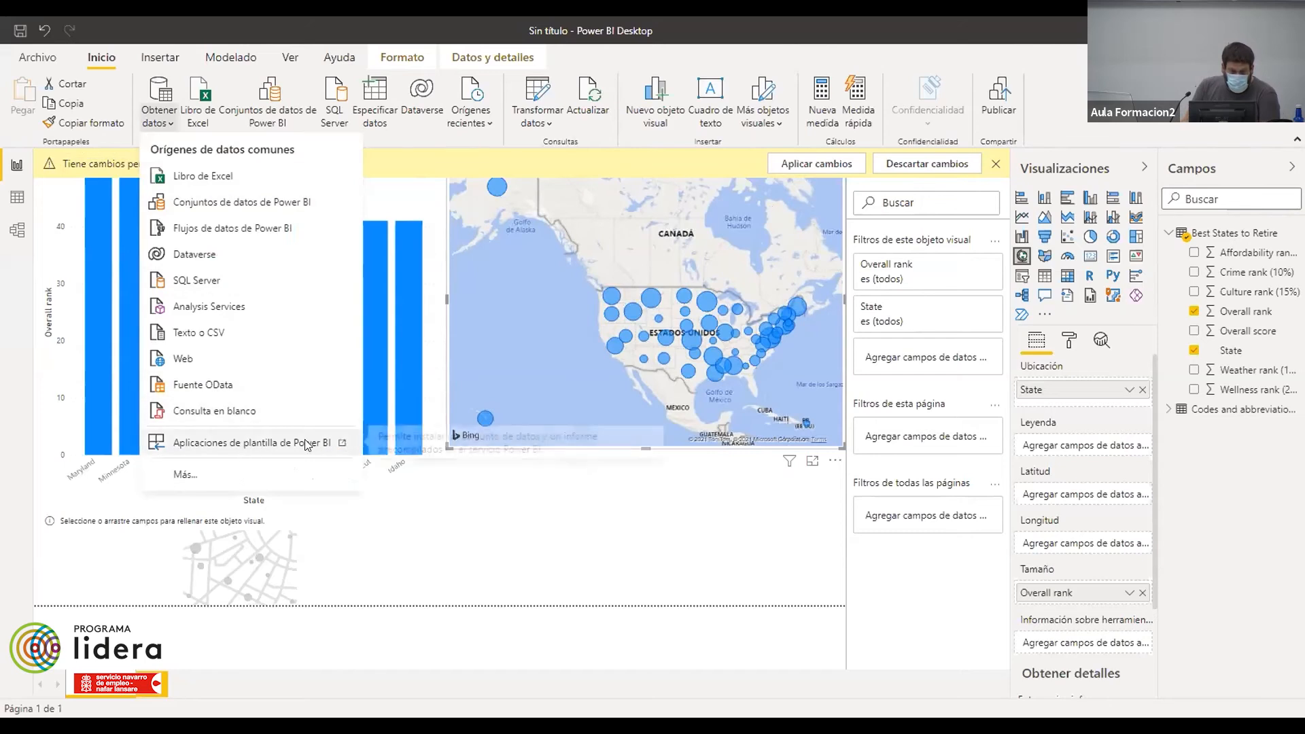
left_click(418, 400)
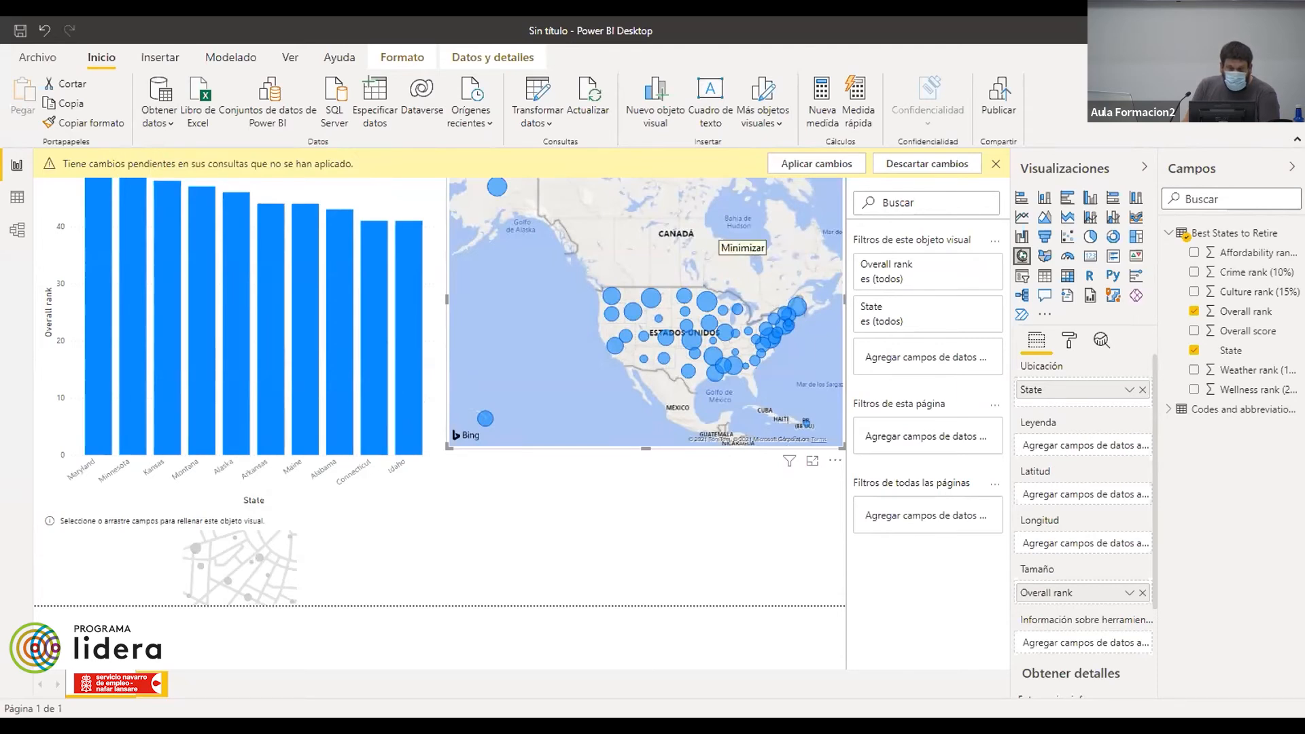
left_click(161, 123)
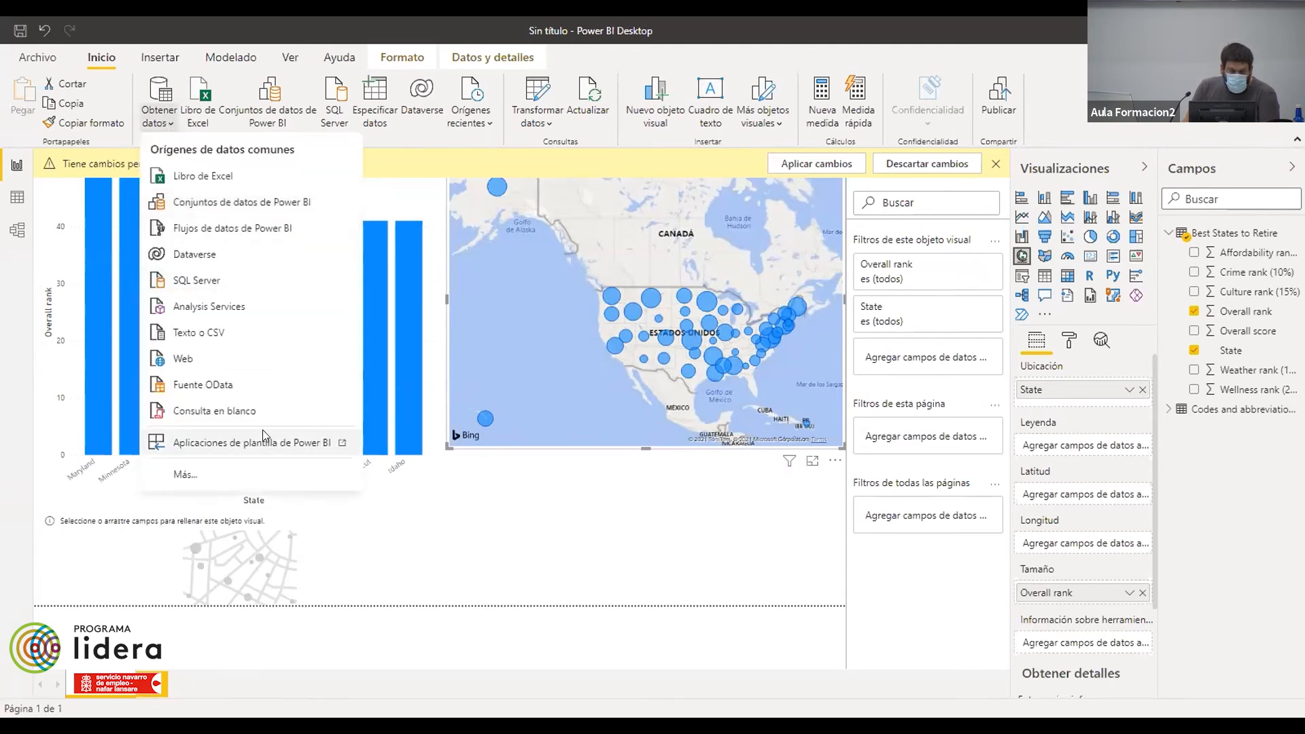
left_click(180, 473)
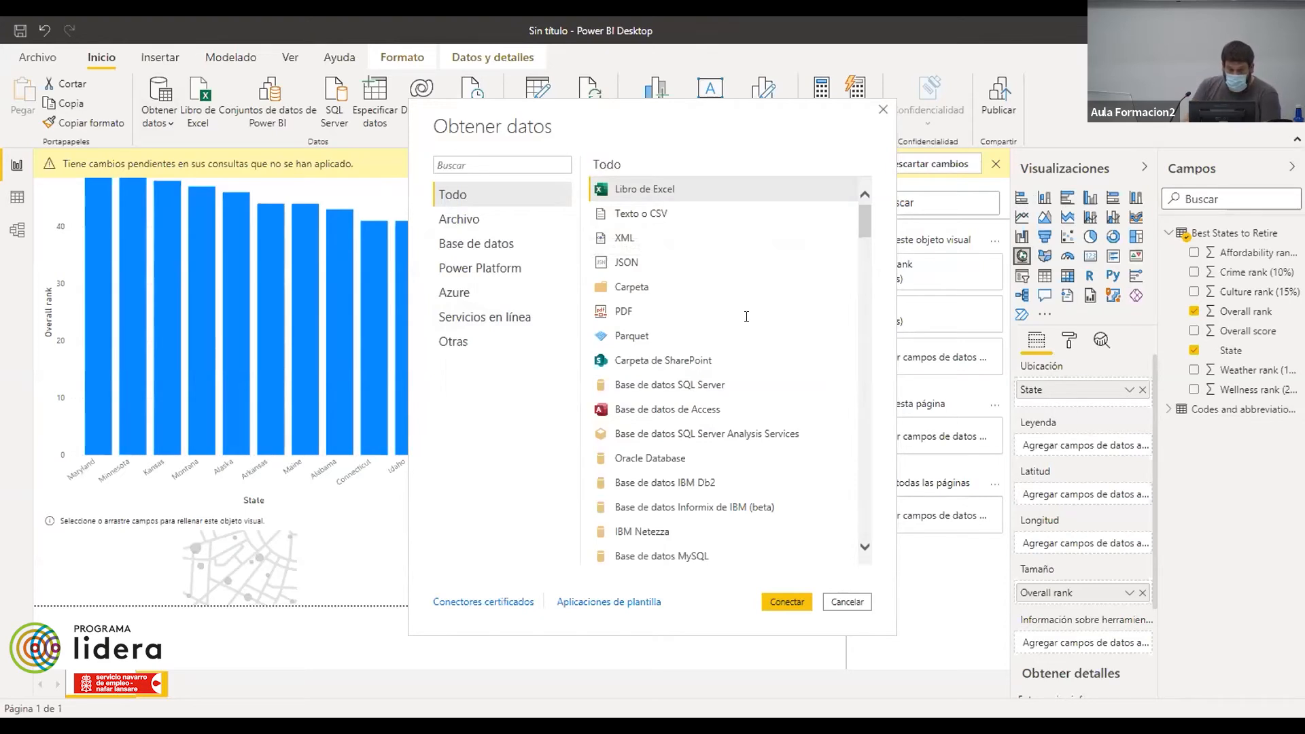
scroll(582, 231, "down", 3)
scroll(579, 239, "up", 3)
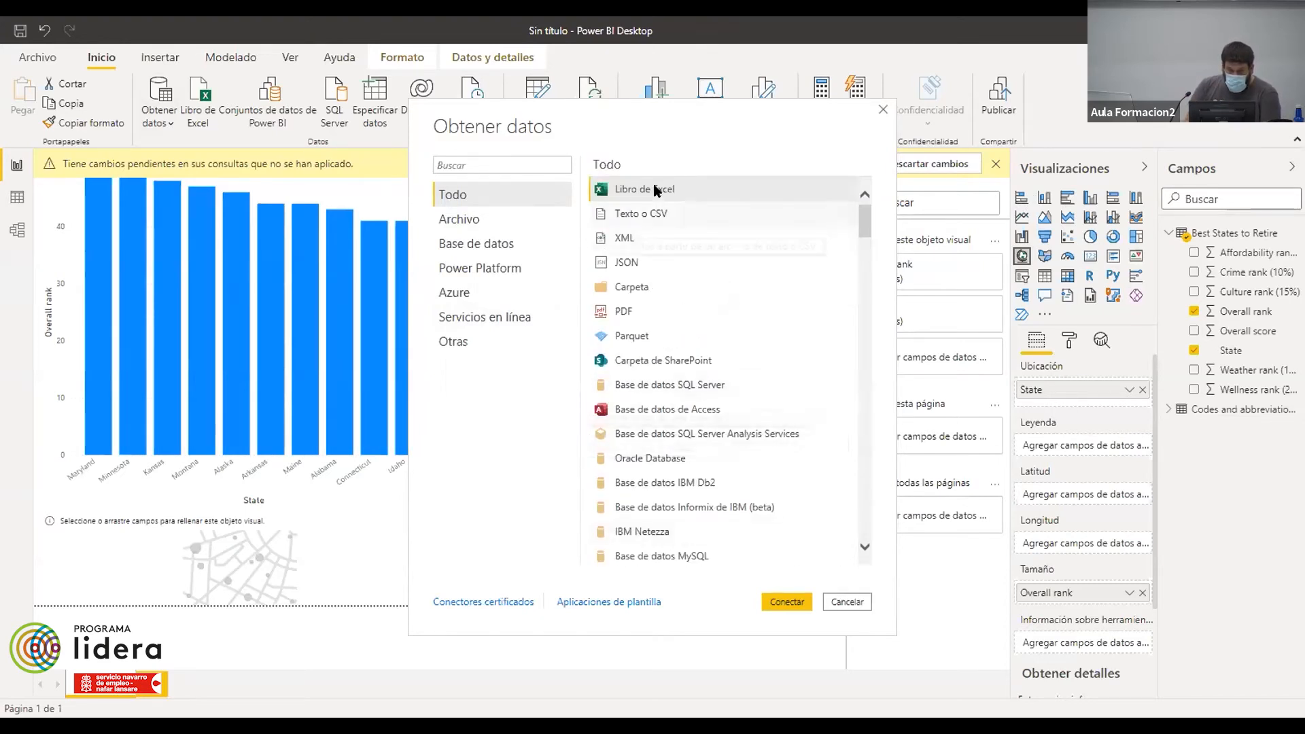
scroll(781, 387, "down", 2)
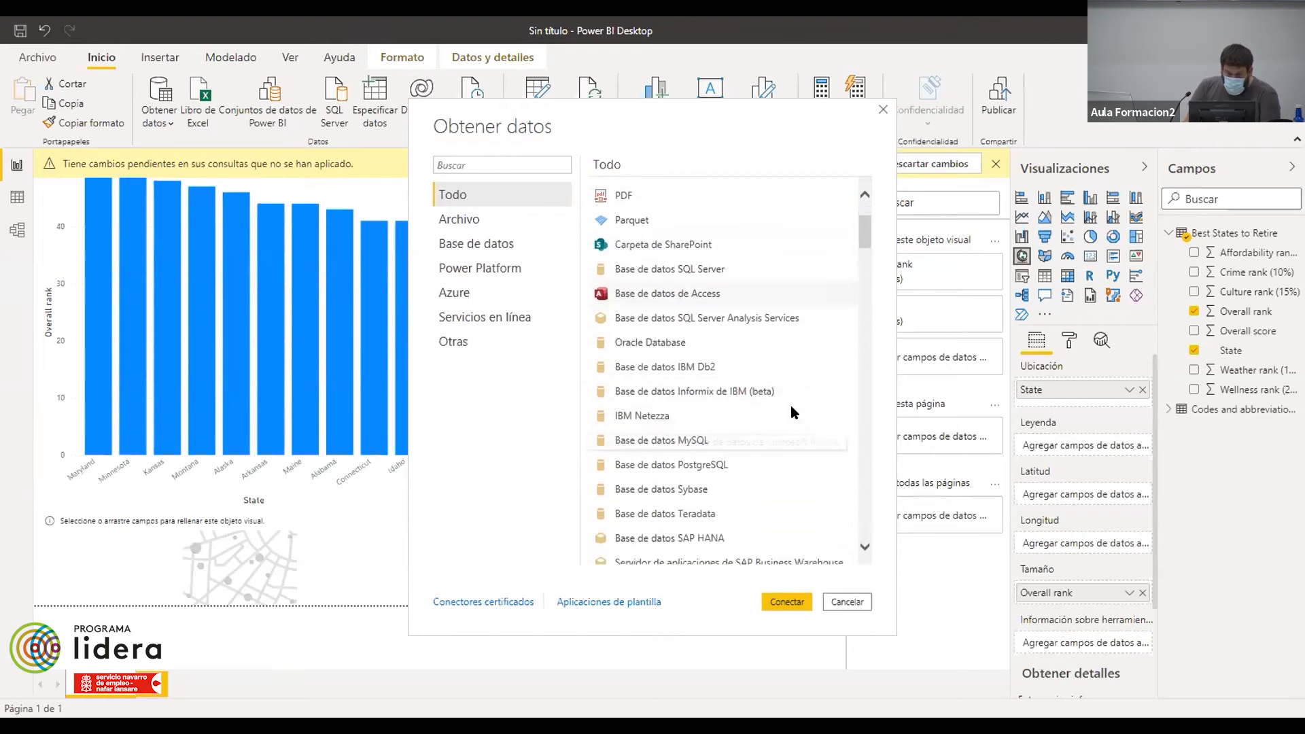
scroll(782, 409, "down", 1)
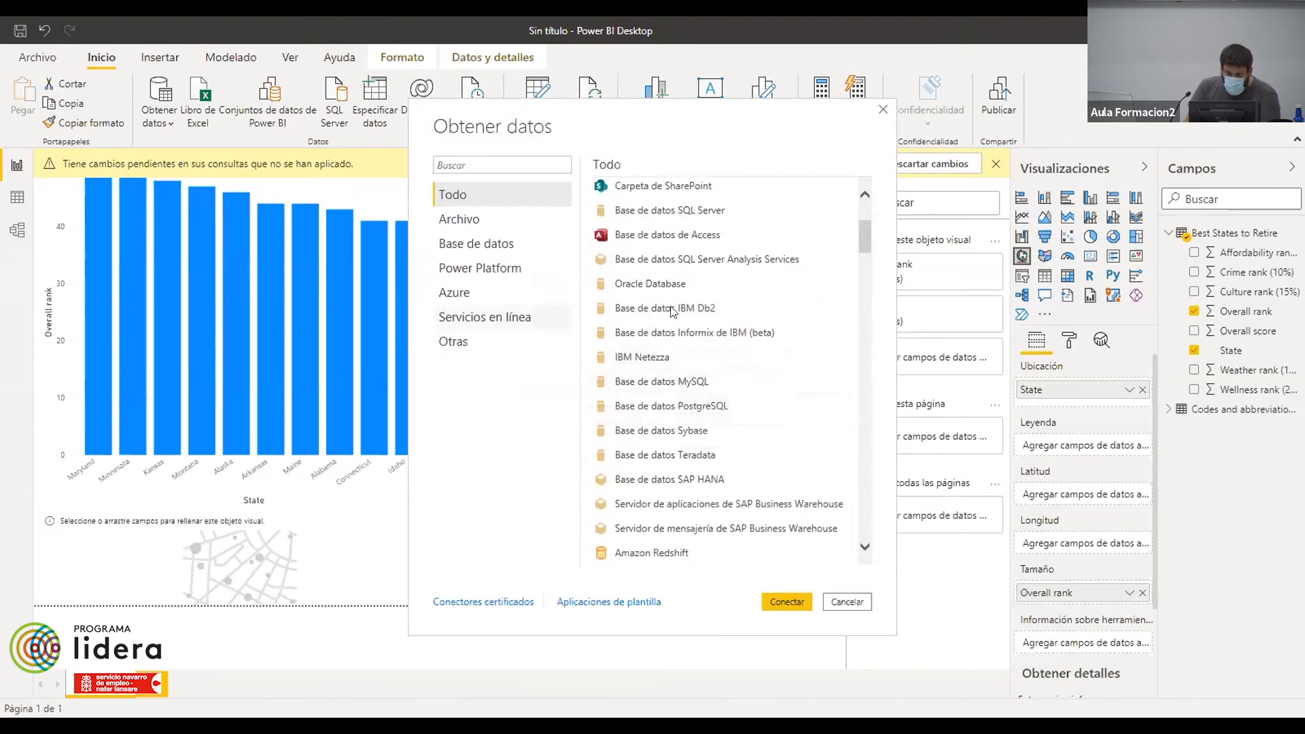
scroll(674, 314, "down", 1)
scroll(843, 382, "down", 3)
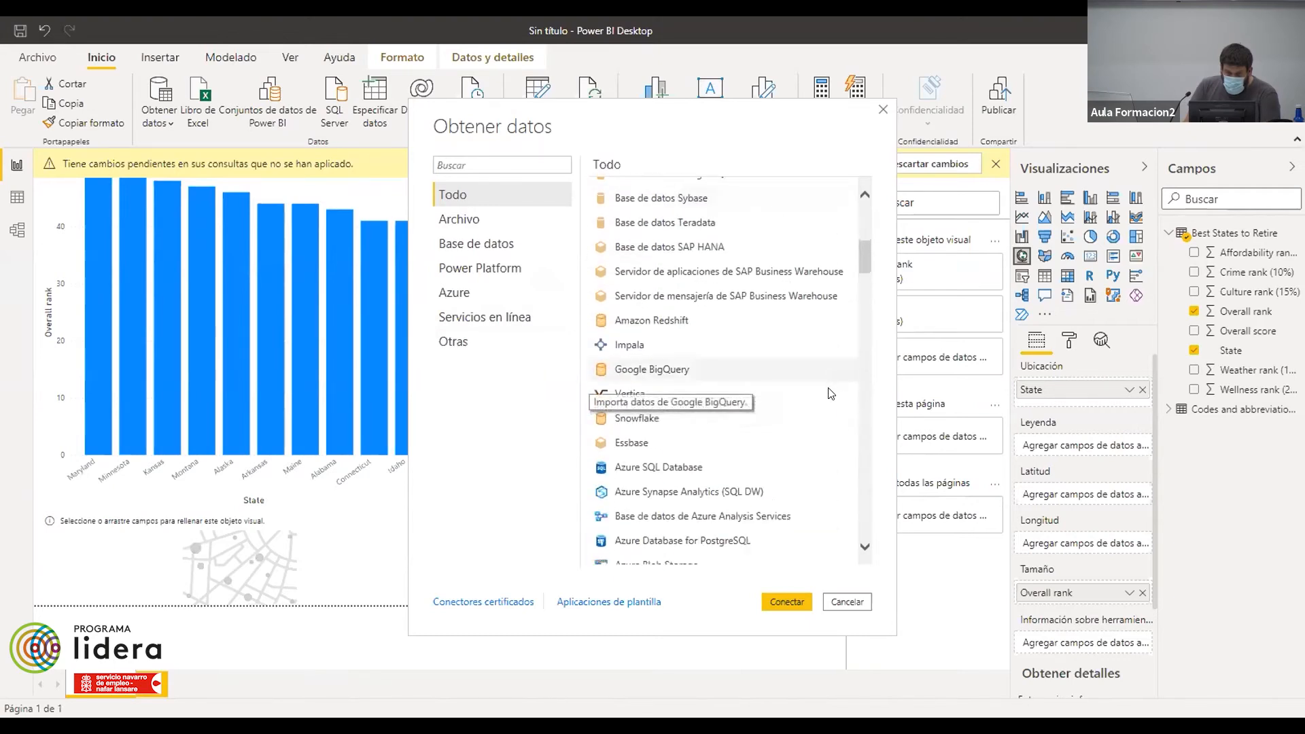
scroll(836, 387, "down", 3)
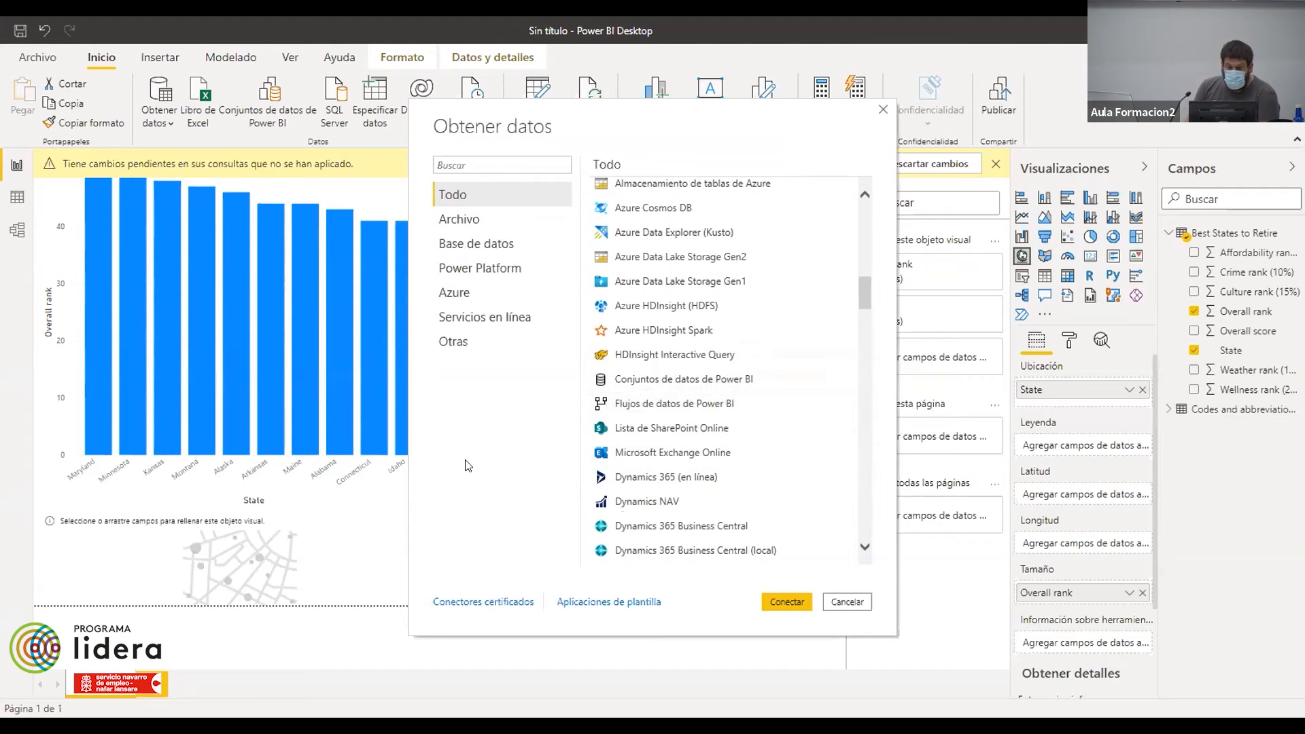
left_click(674, 430)
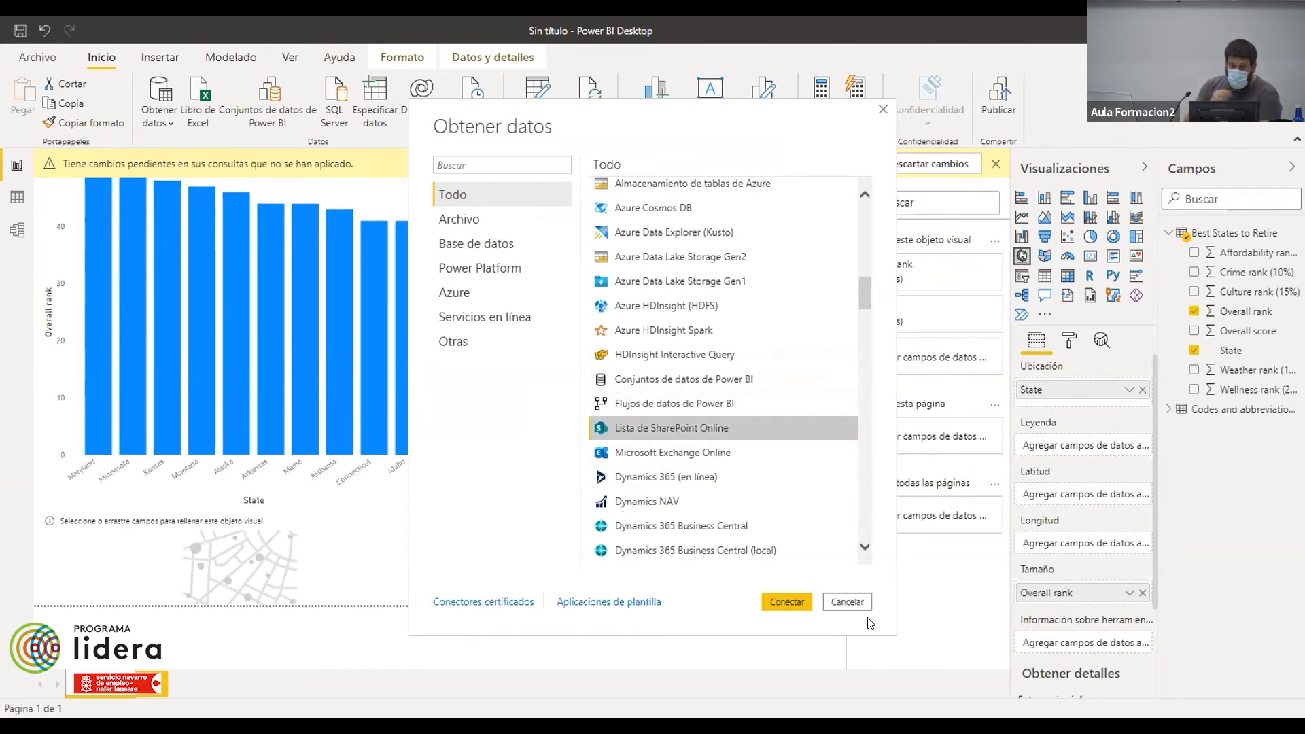
left_click_drag(865, 292, 842, 323)
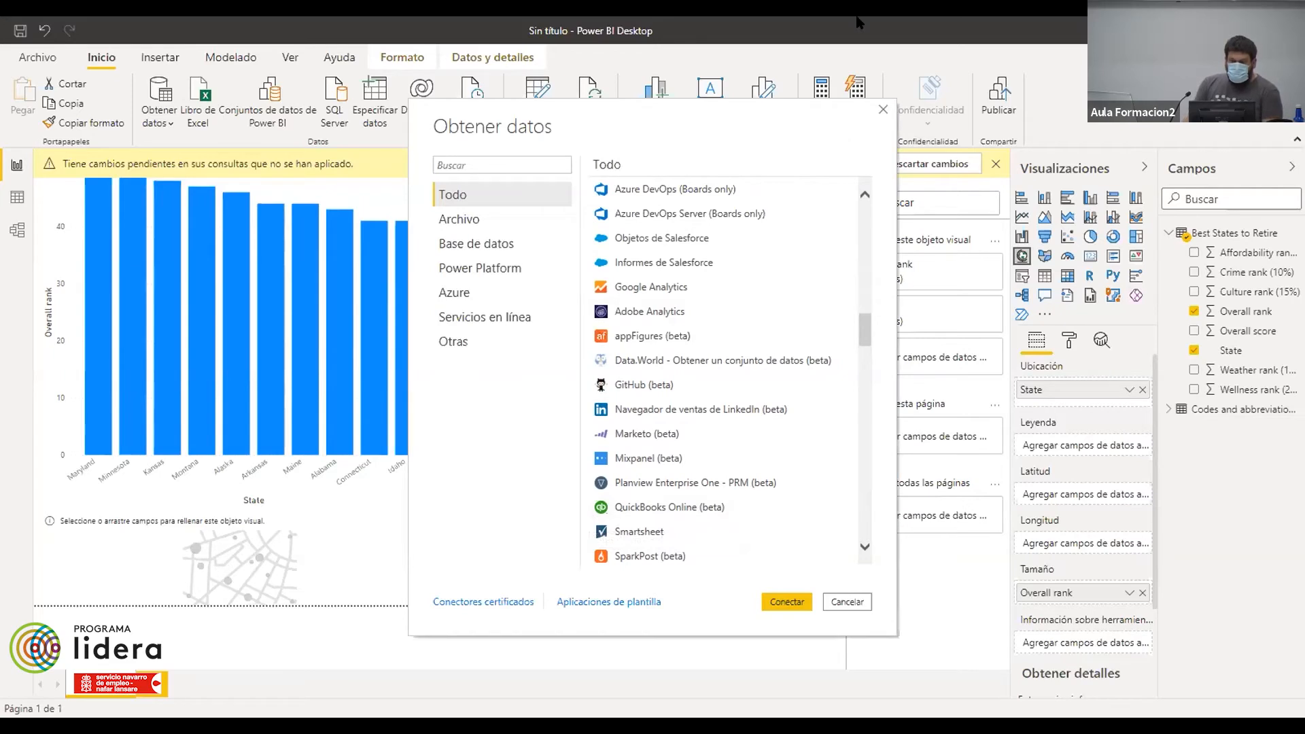
left_click(883, 110)
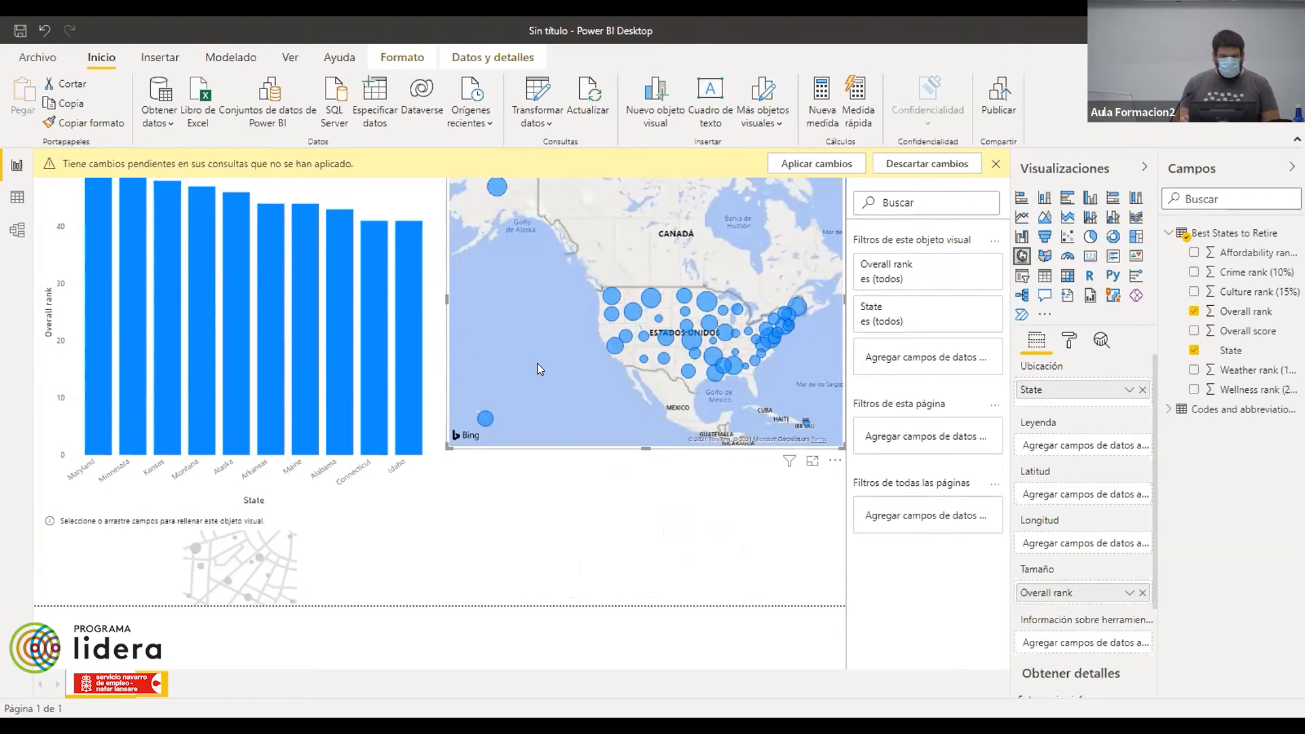
- Cross-filter the map by selecting the Maryland, Minnesota and Maine columns in turn, and clear the selection
mouse_move(264, 299)
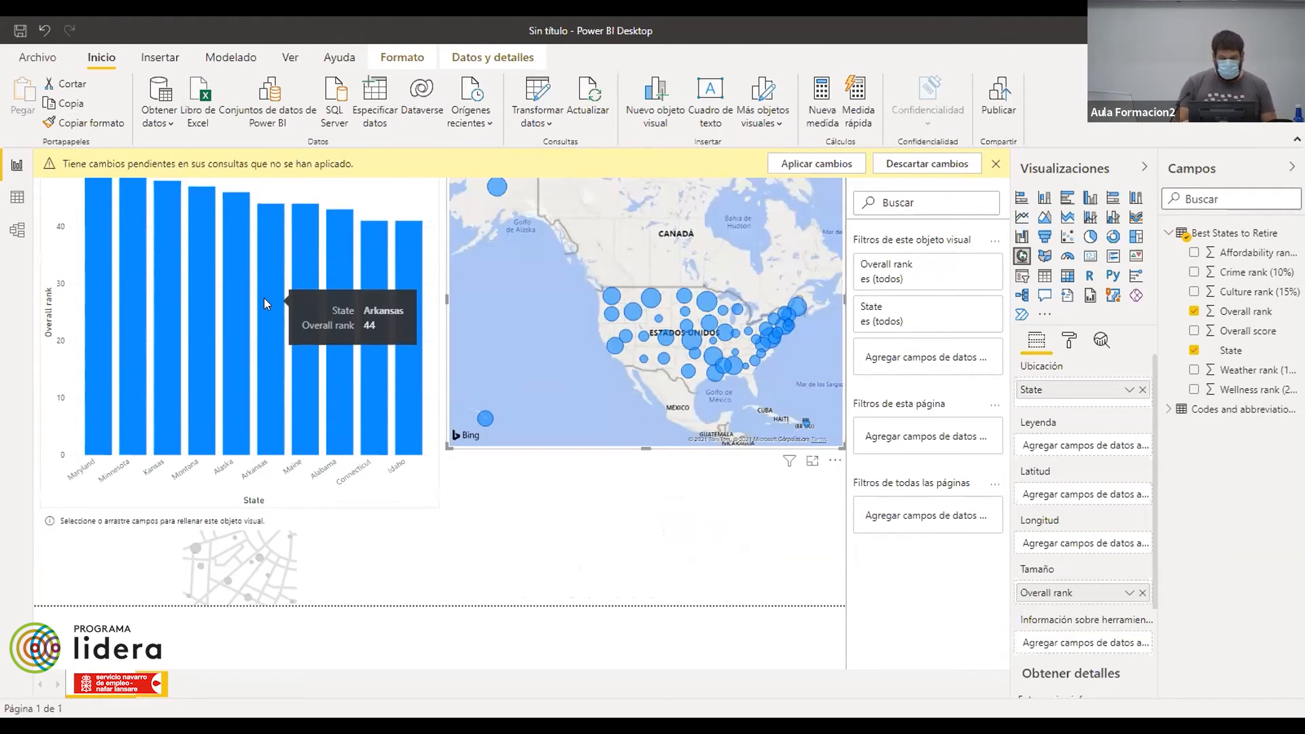
left_click(96, 226)
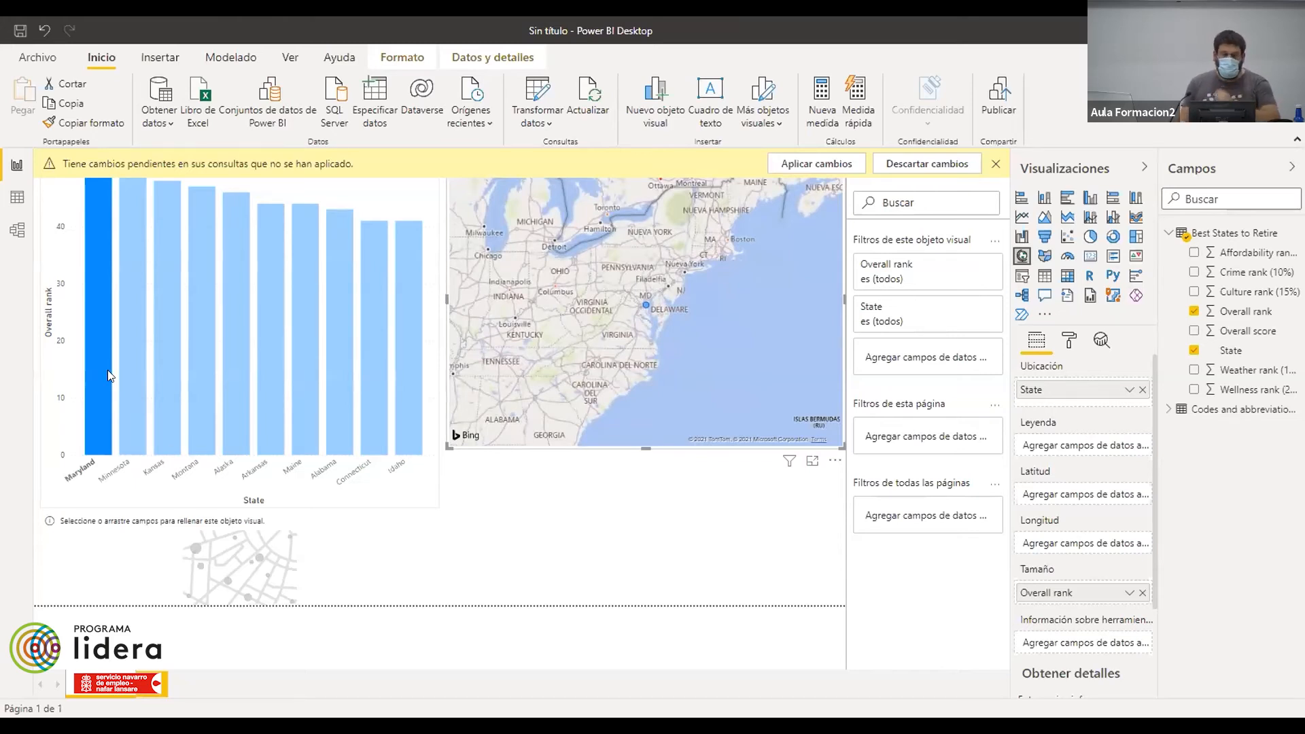
left_click(145, 313)
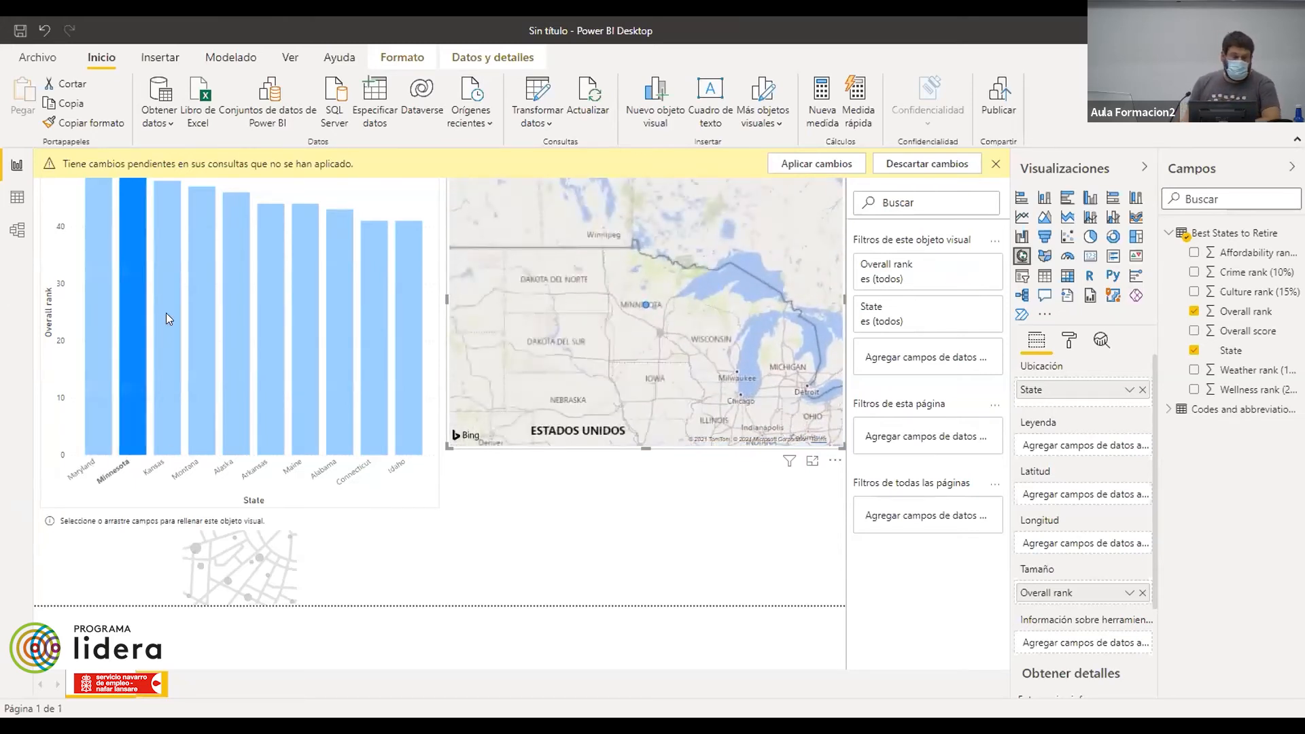
mouse_move(165, 328)
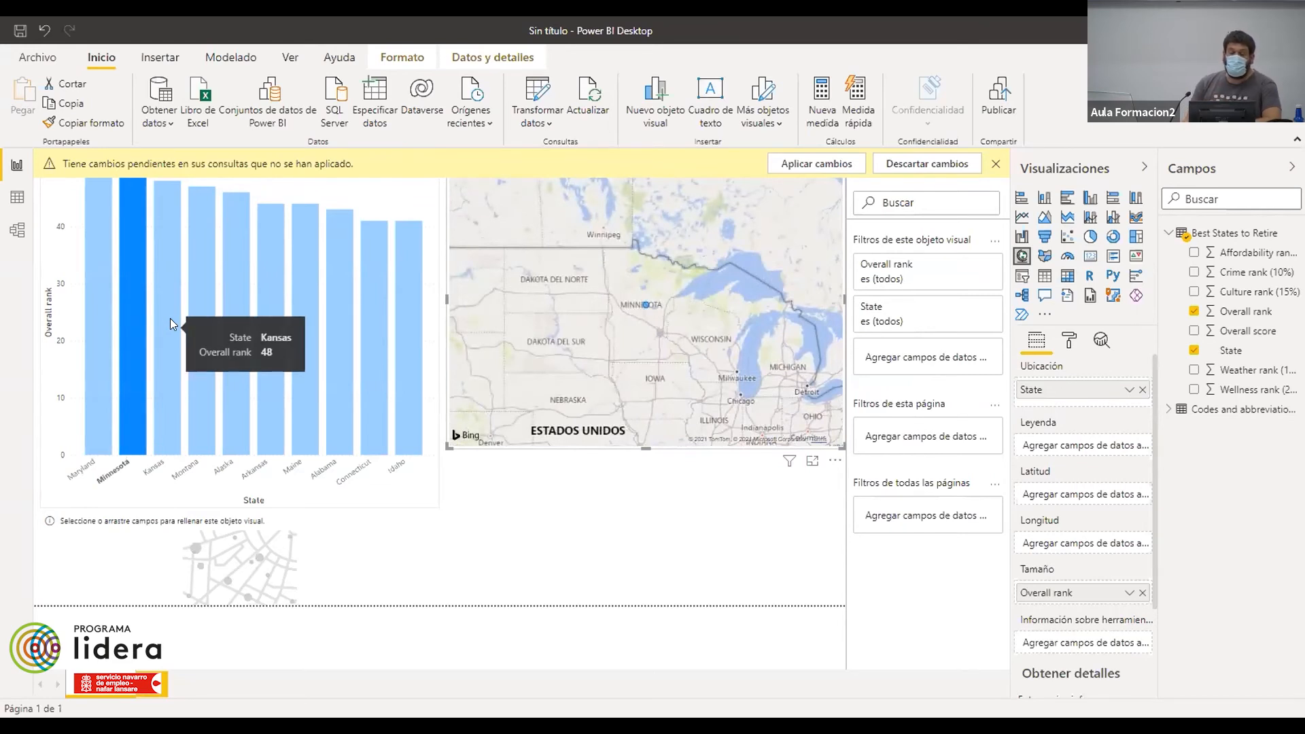
left_click(149, 319)
left_click(308, 262)
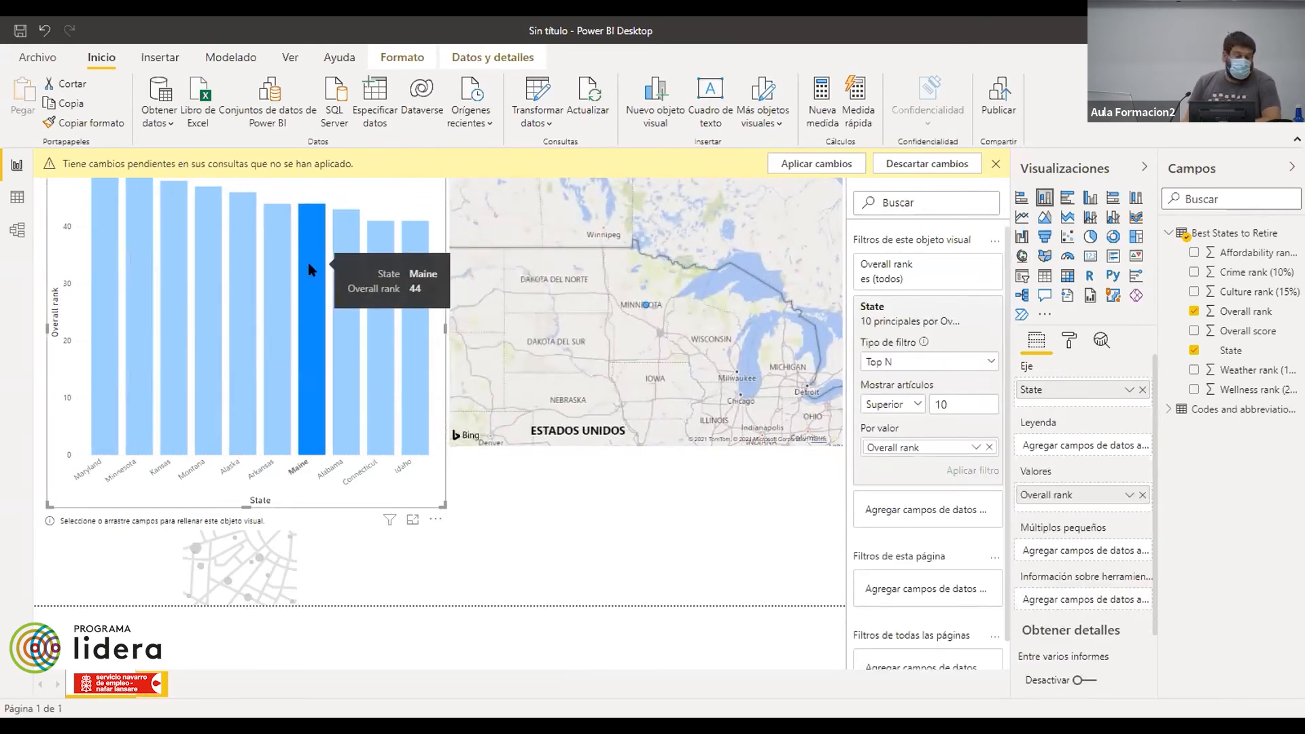
left_click(422, 193)
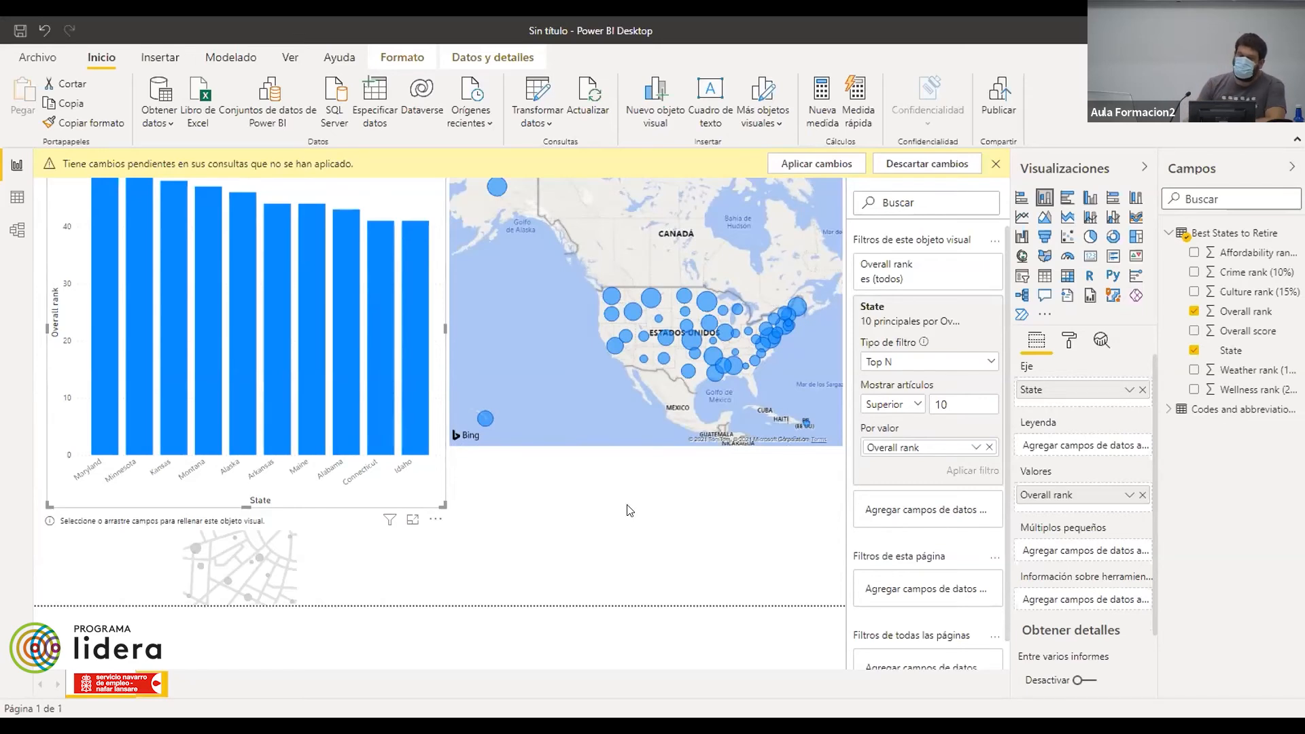
- Compare Maryland and Minnesota on the map using the column chart, clear the highlighting and select the map
left_click(100, 275)
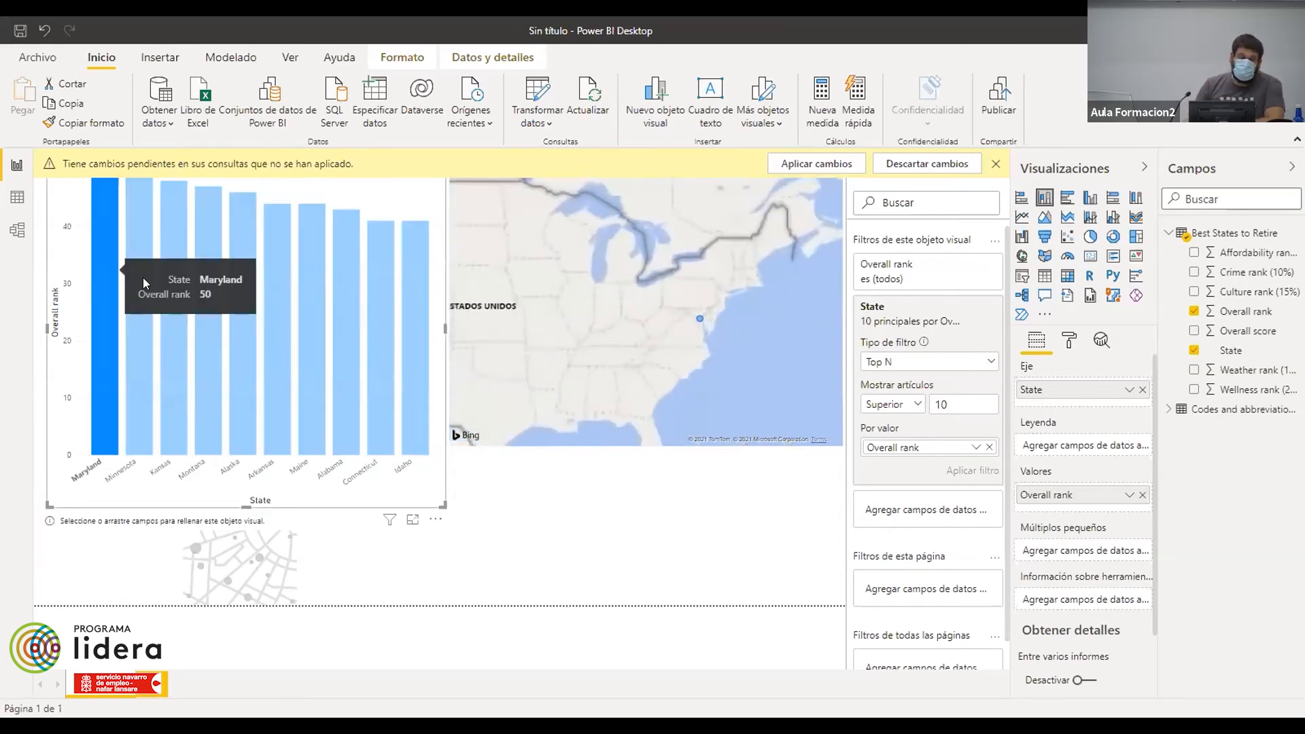
mouse_move(147, 282)
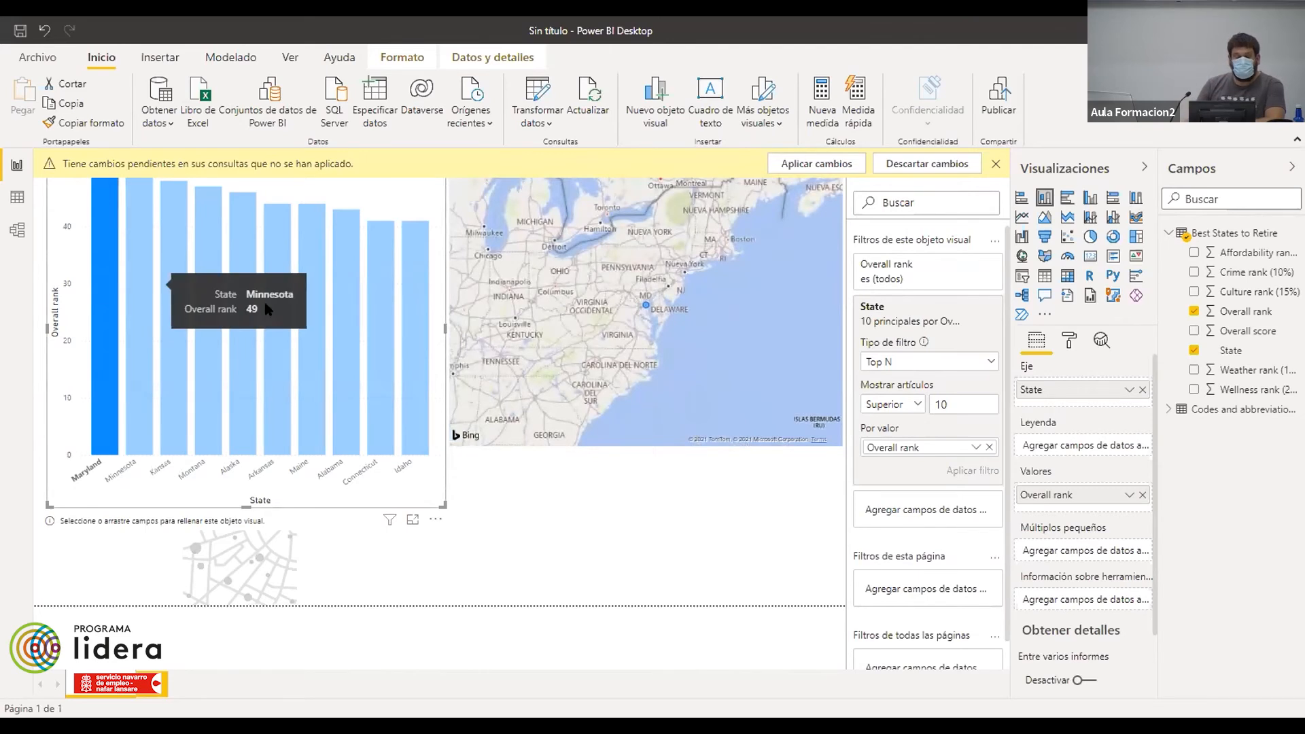
left_click(136, 293)
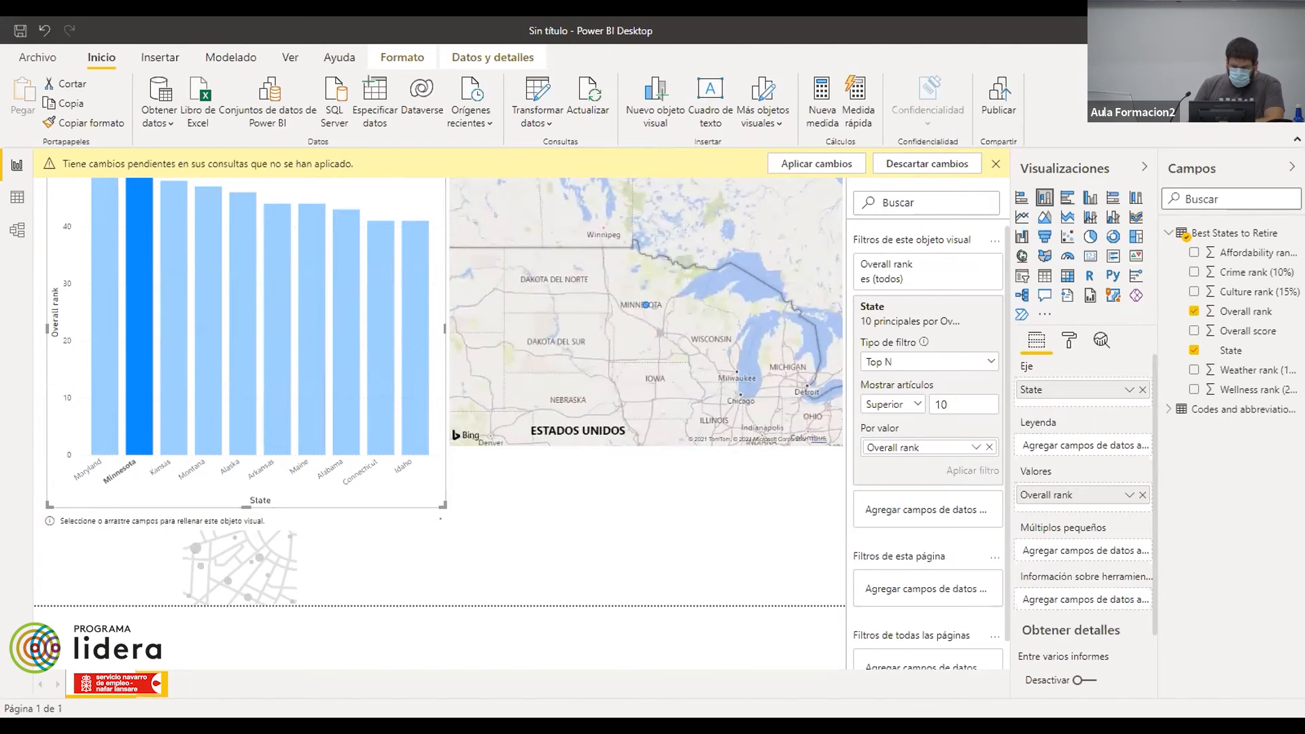
left_click(595, 552)
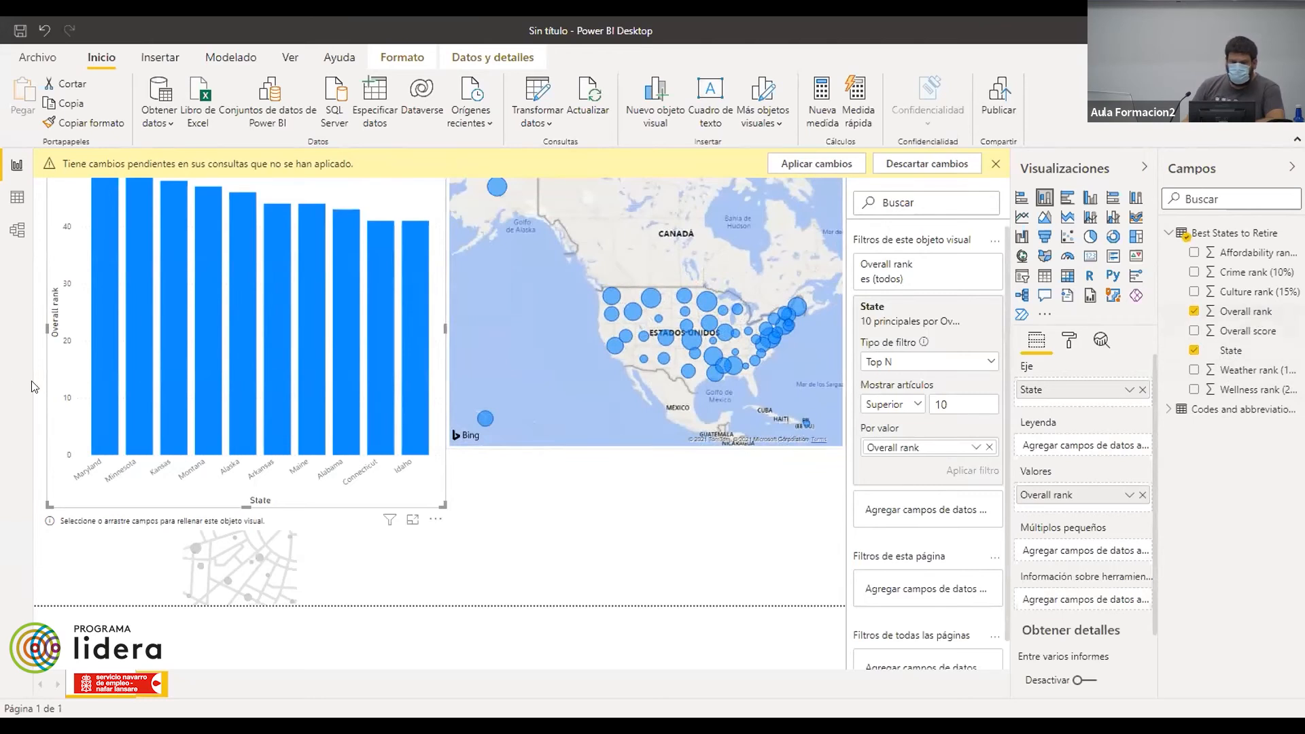
mouse_move(216, 410)
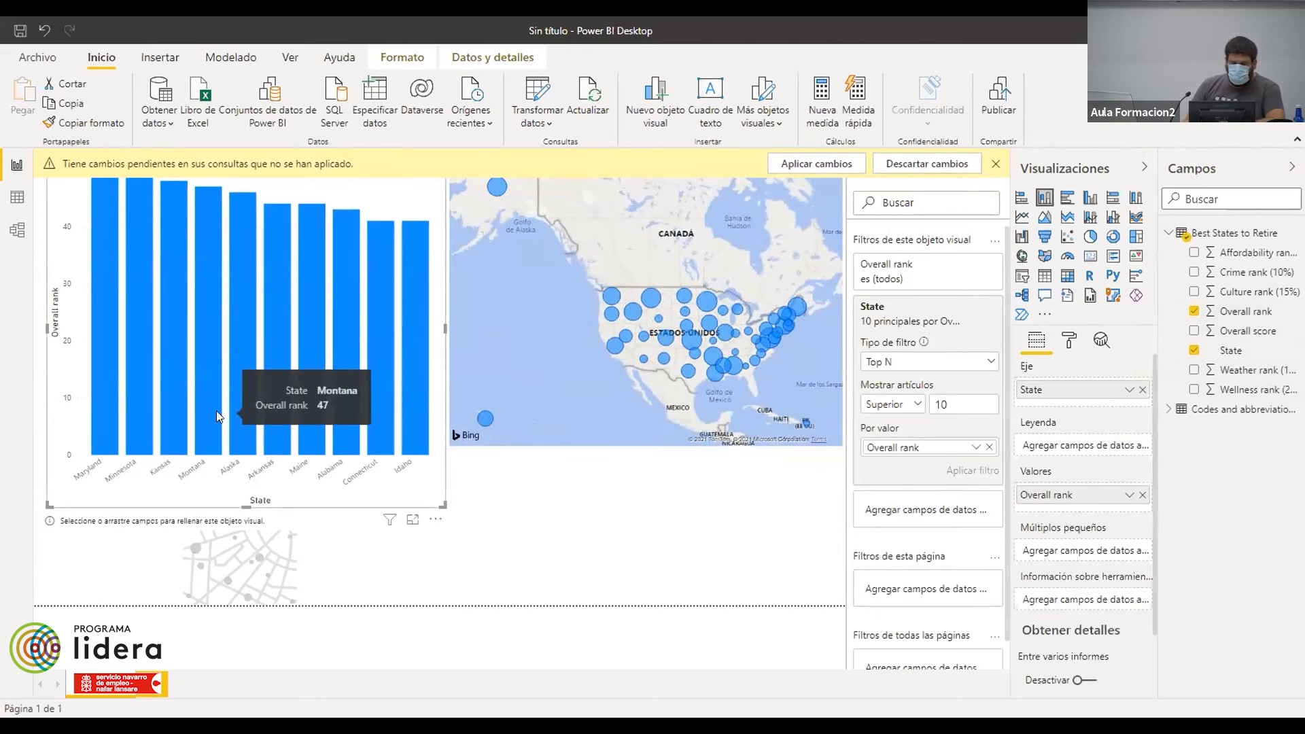
mouse_move(251, 335)
left_click(715, 331)
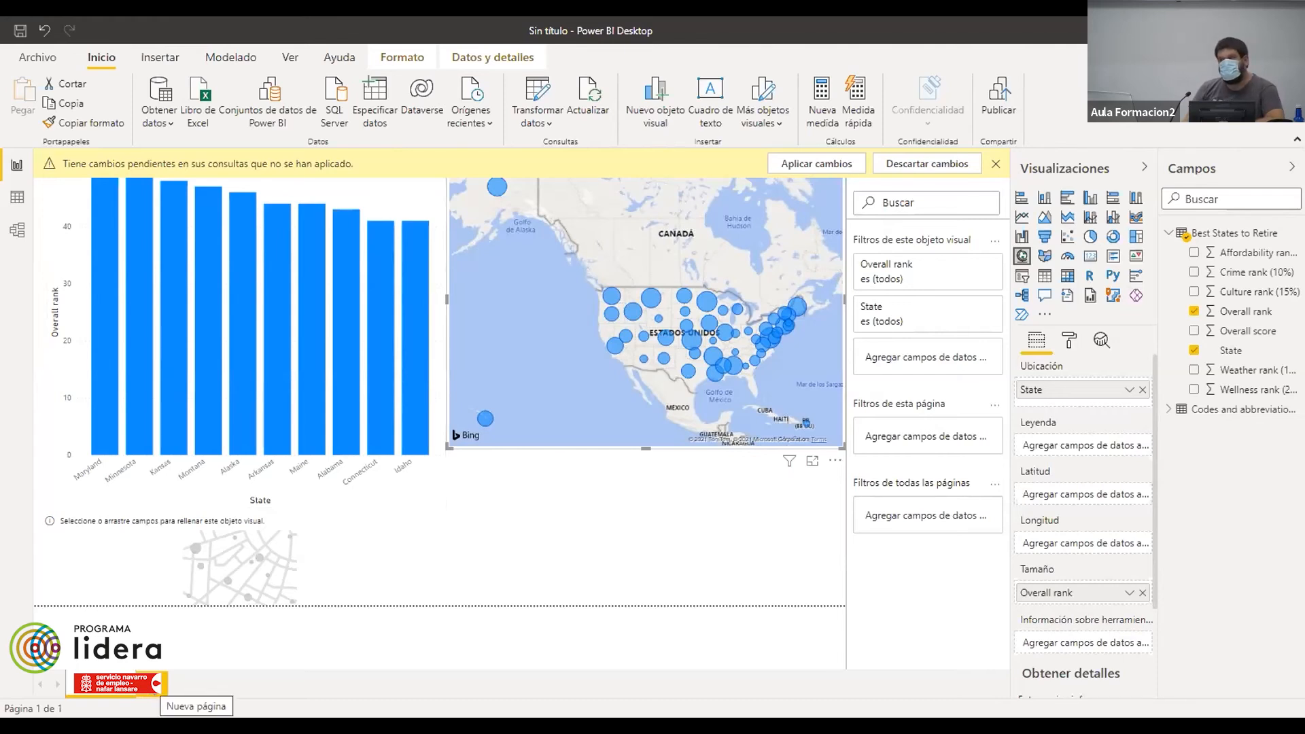
- Add a report page with a line and clustered column chart of Weather rank (15%) by State, enlarged to over half the page width
left_click(158, 684)
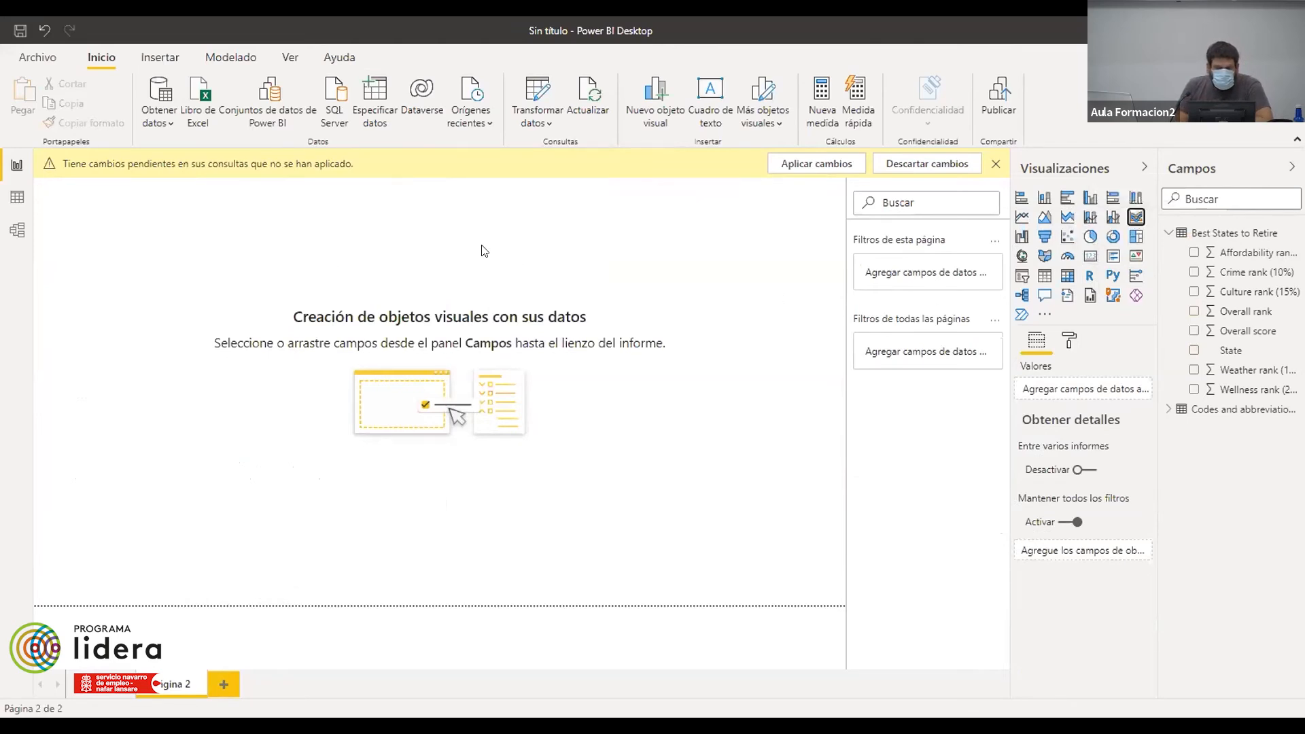
left_click(1136, 217)
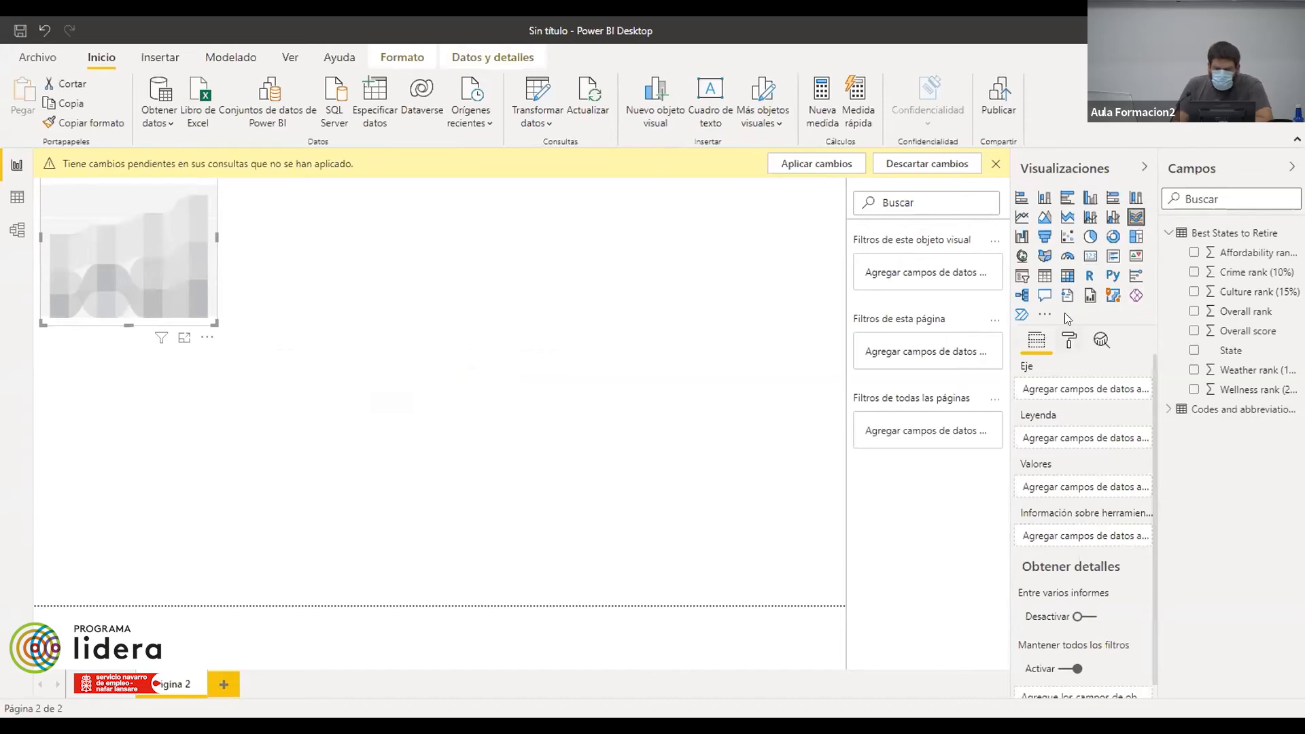
left_click(1112, 217)
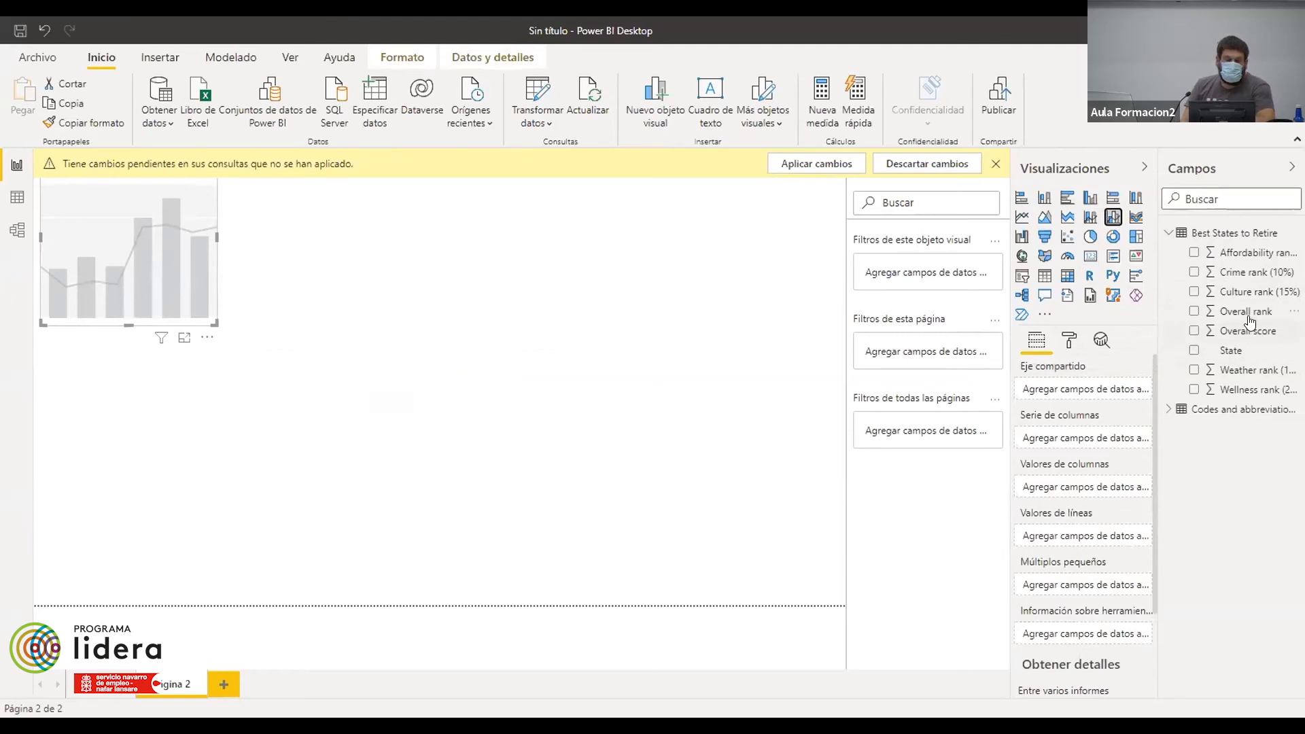
left_click(1195, 371)
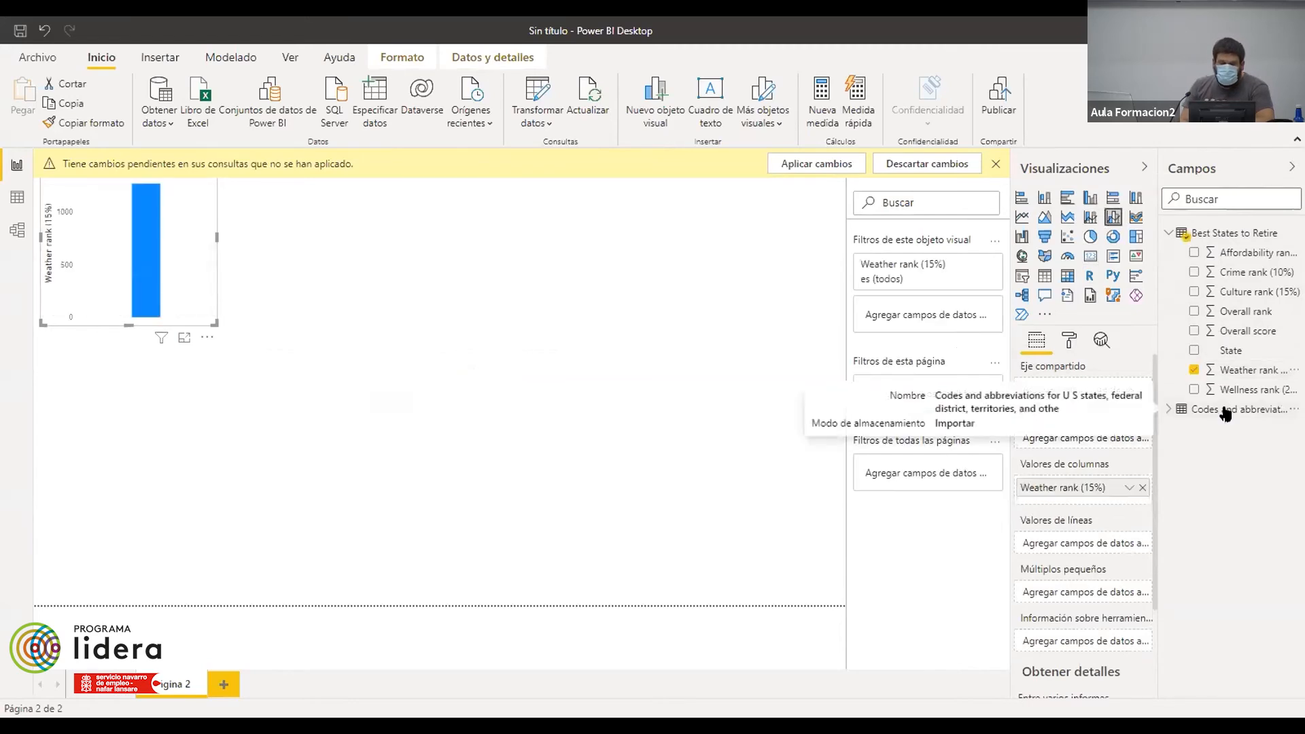
left_click(1195, 350)
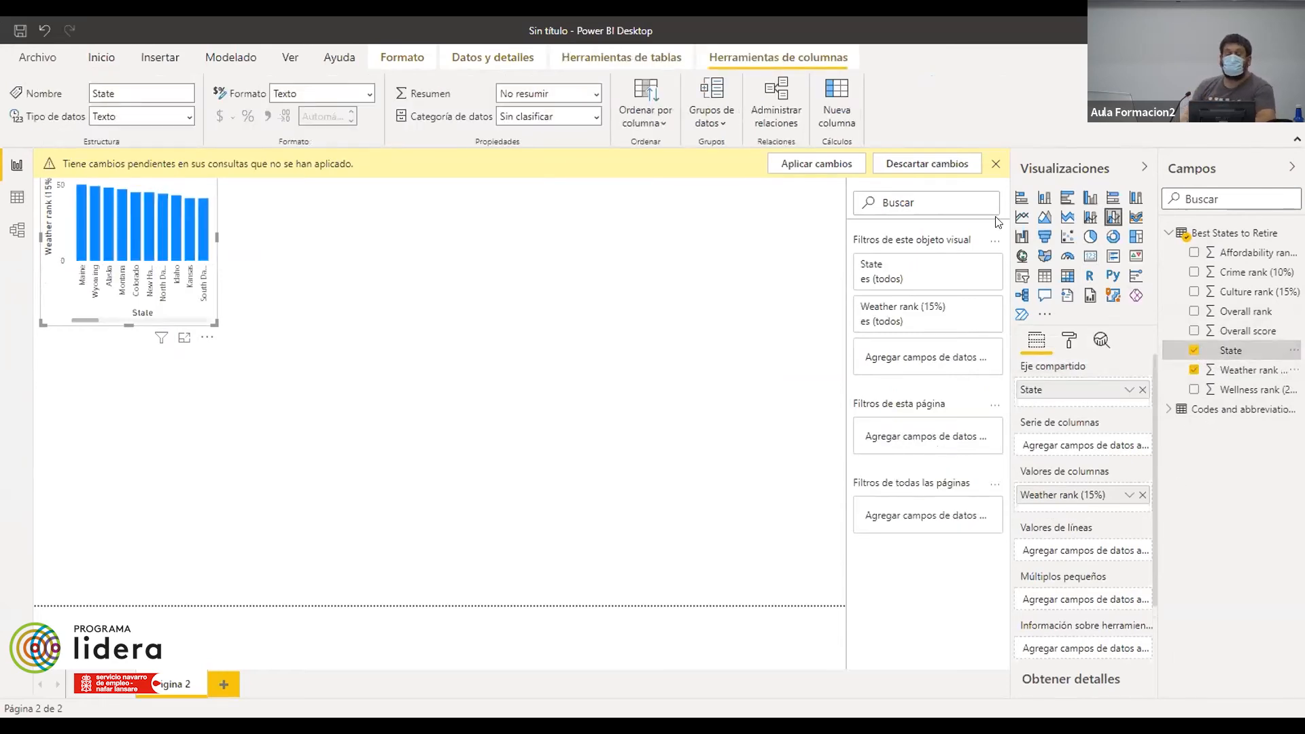
left_click_drag(215, 325, 511, 433)
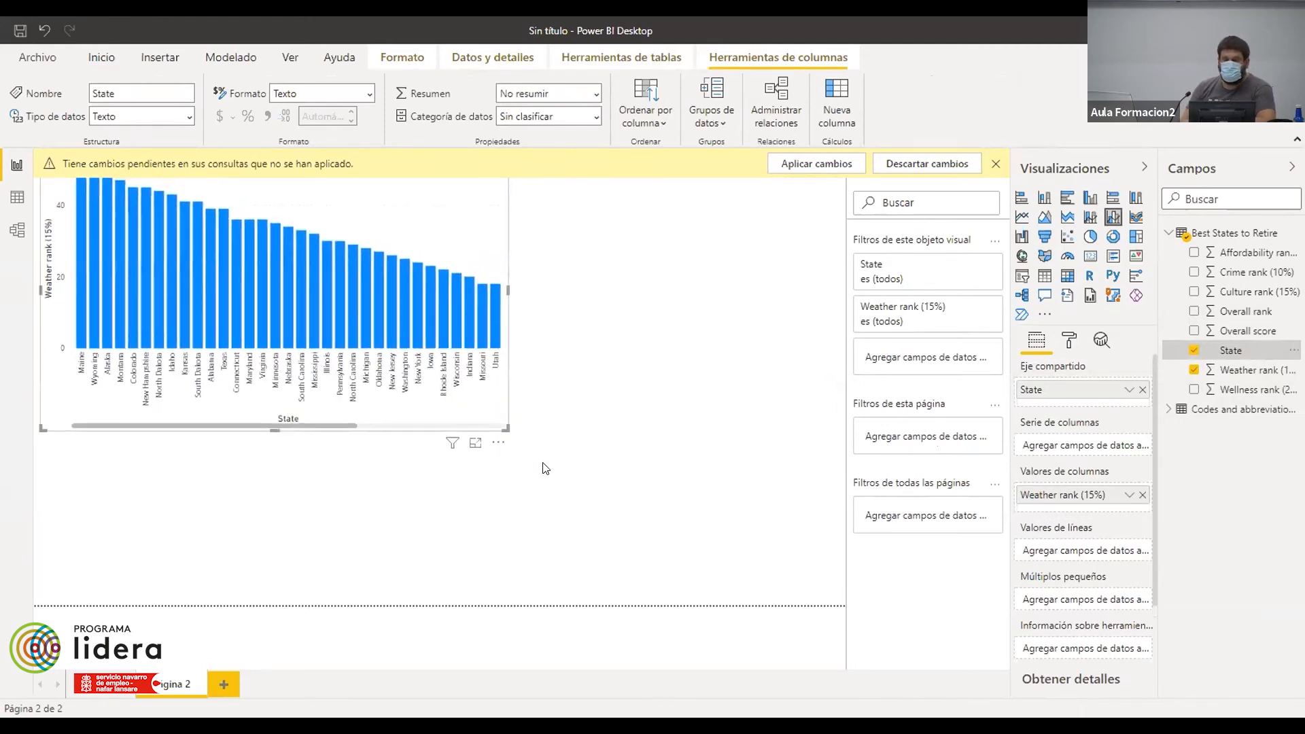
- Convert the chart to a pie chart with State as legend and Affordability rank (40%) as its values
left_click(1089, 237)
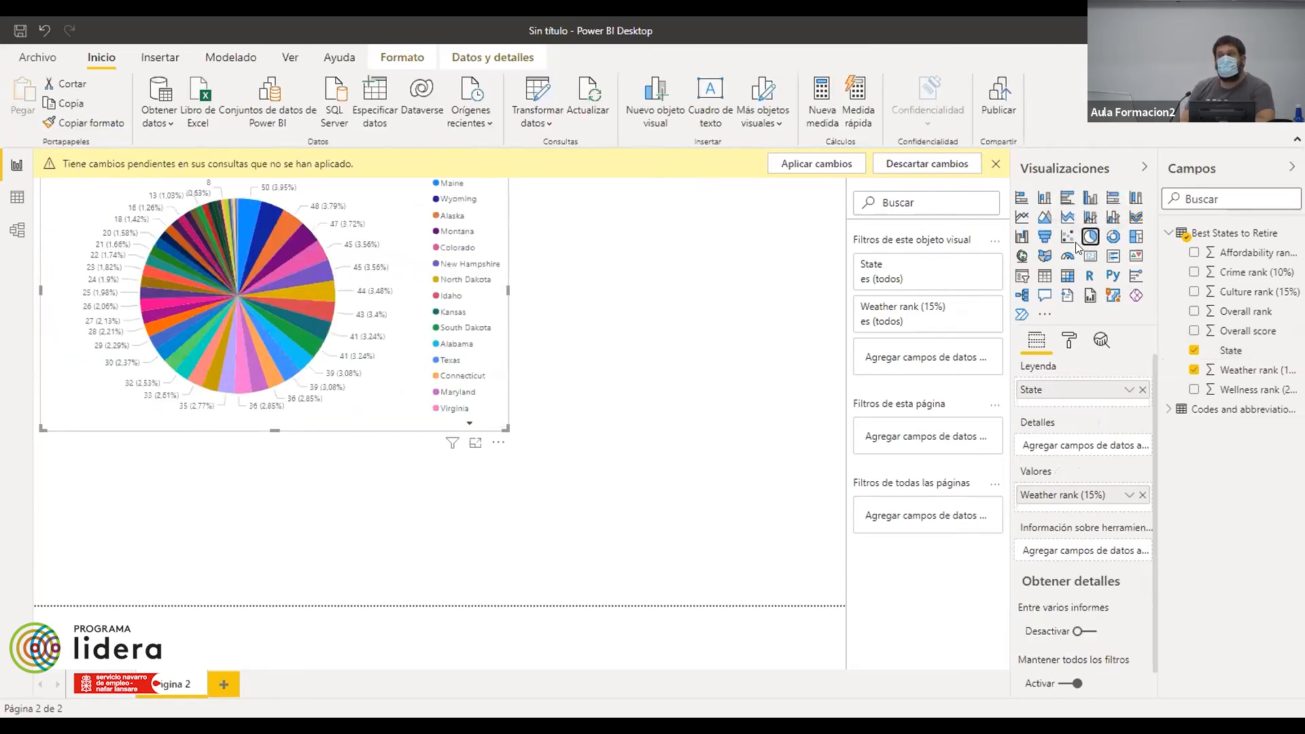
left_click(1194, 370)
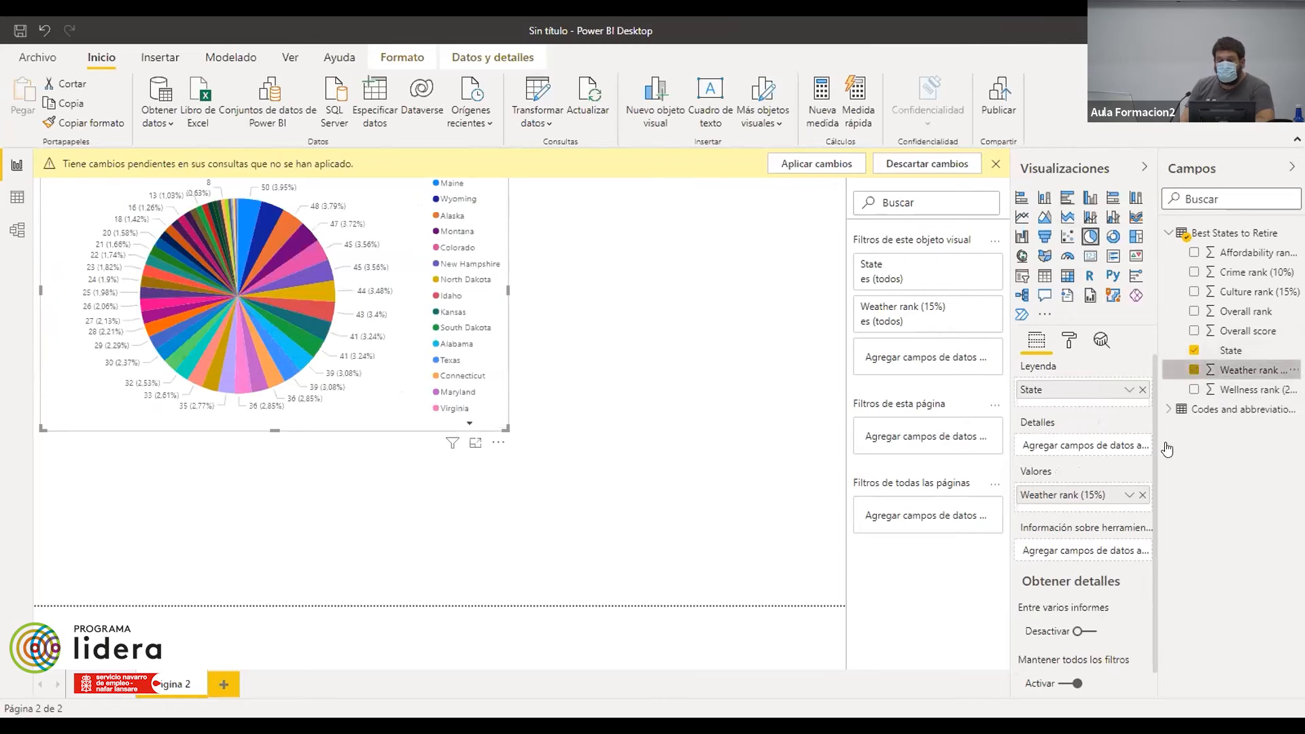
left_click(1194, 351)
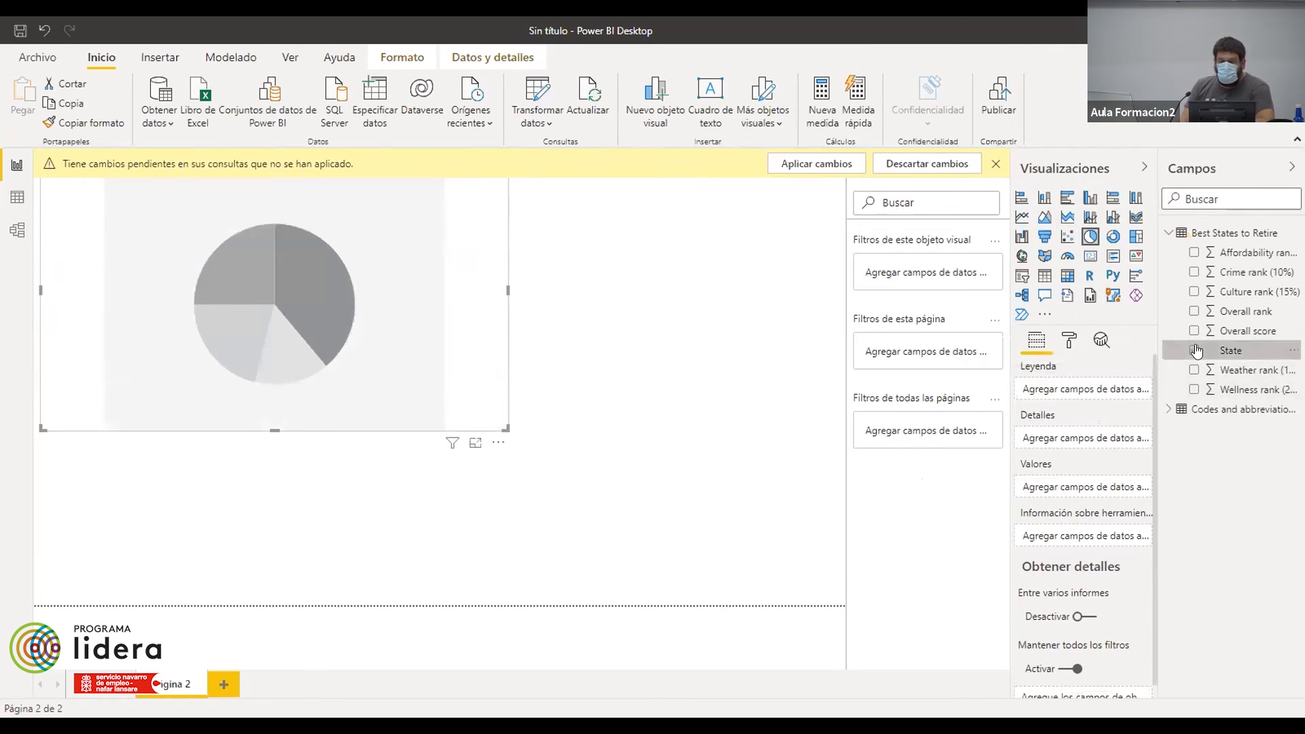
left_click(1194, 350)
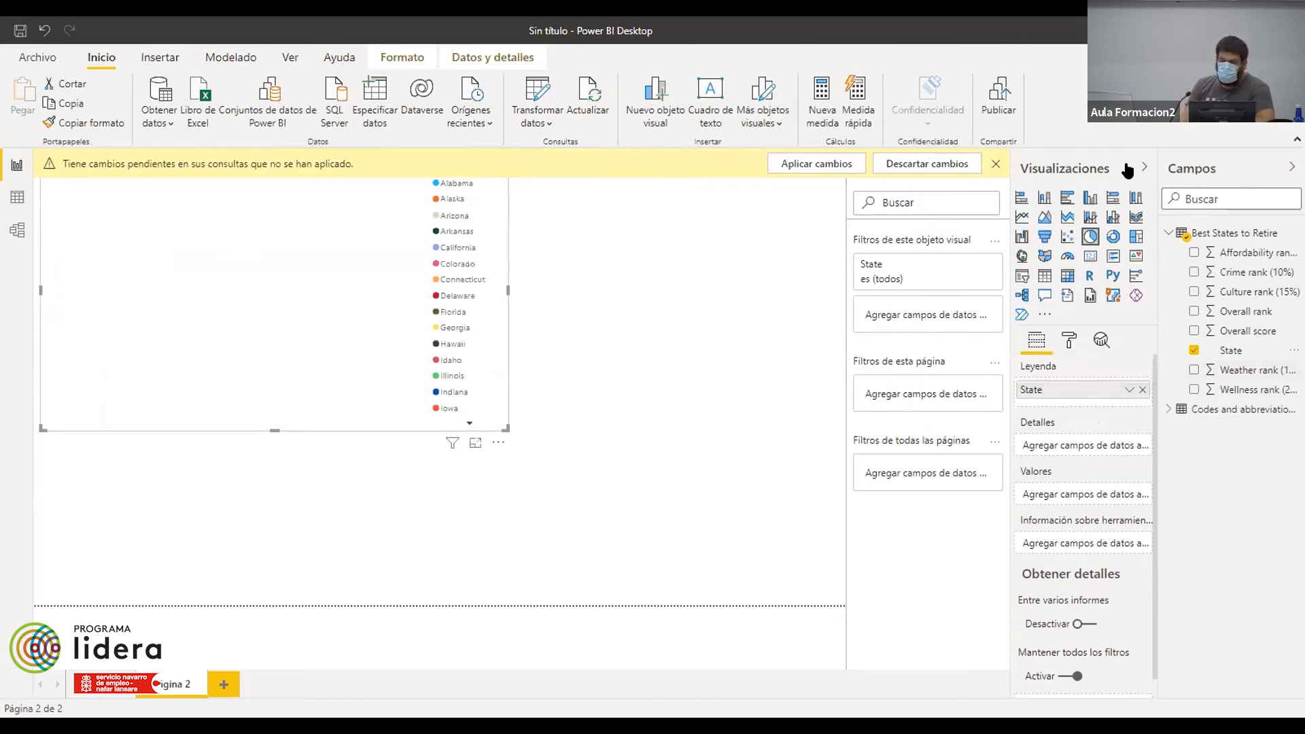
left_click_drag(1029, 520, 1026, 517)
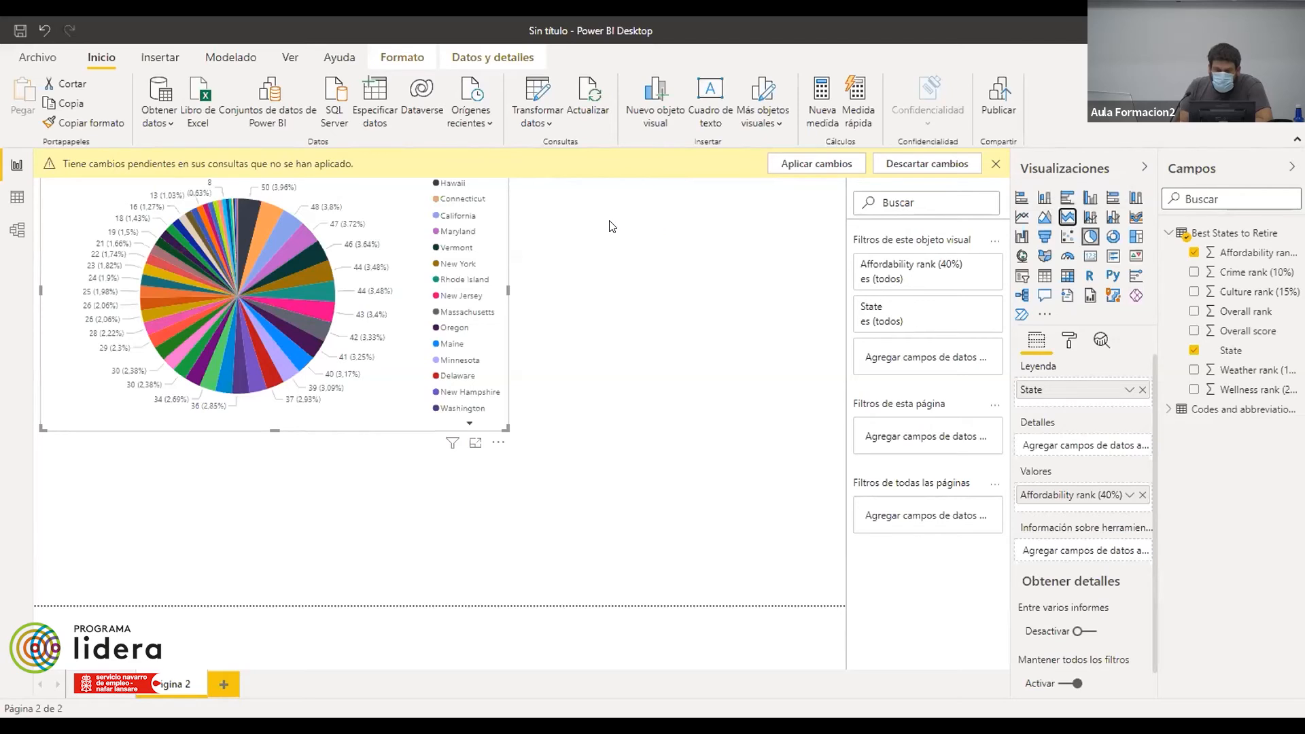
- Add a stacked area chart of Overall score by State below the pie chart
left_click(589, 213)
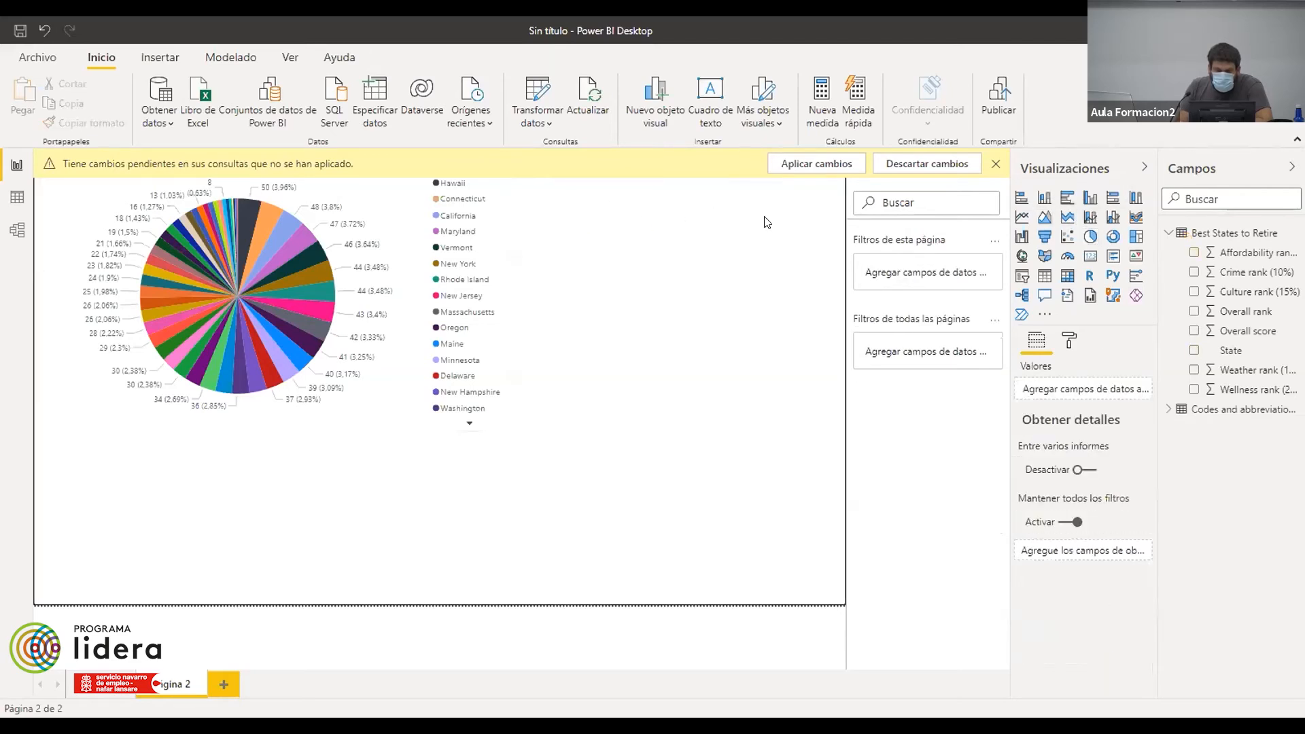
left_click(1067, 221)
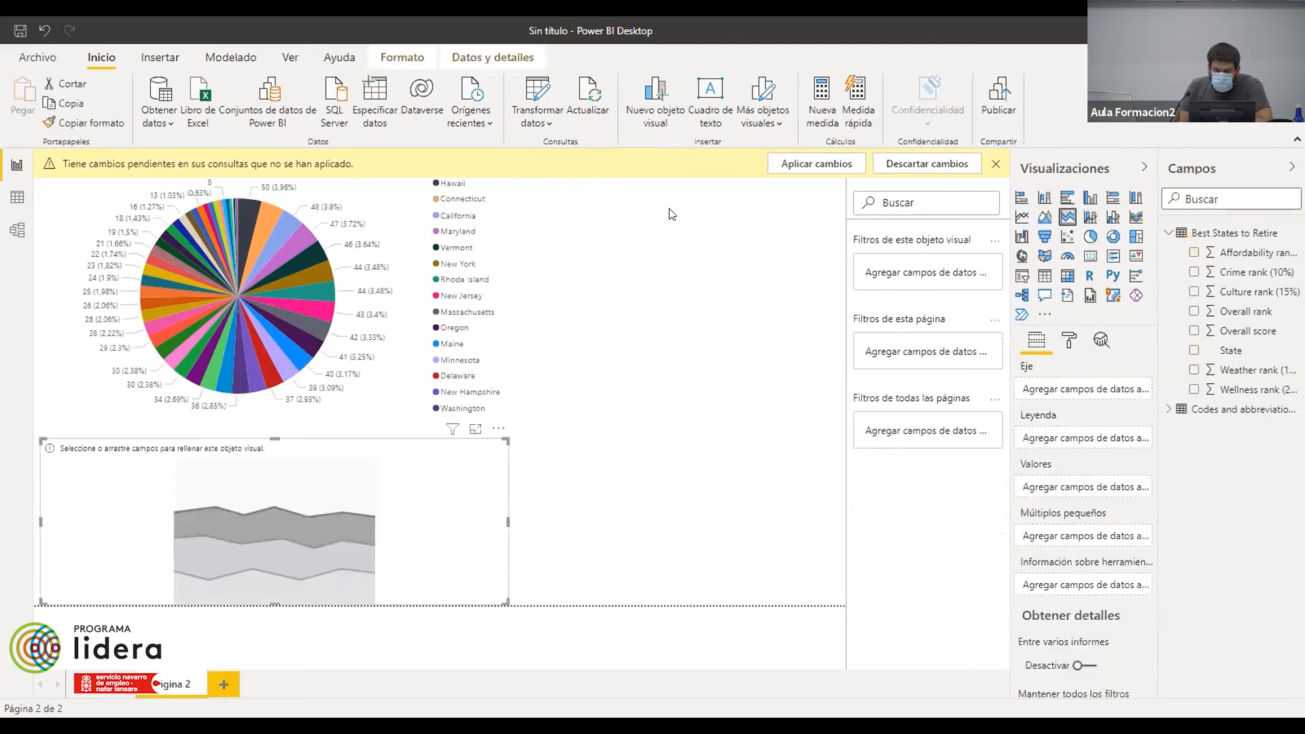
left_click(1194, 331)
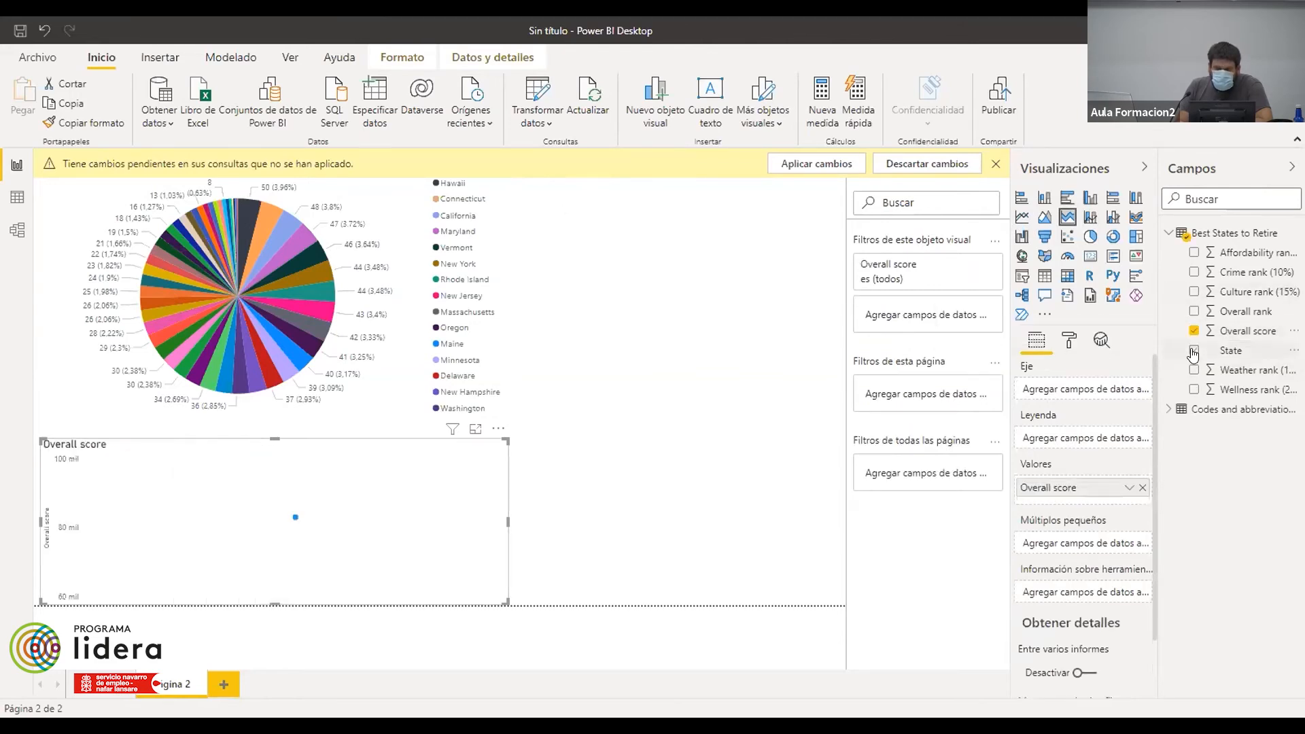
left_click(1195, 351)
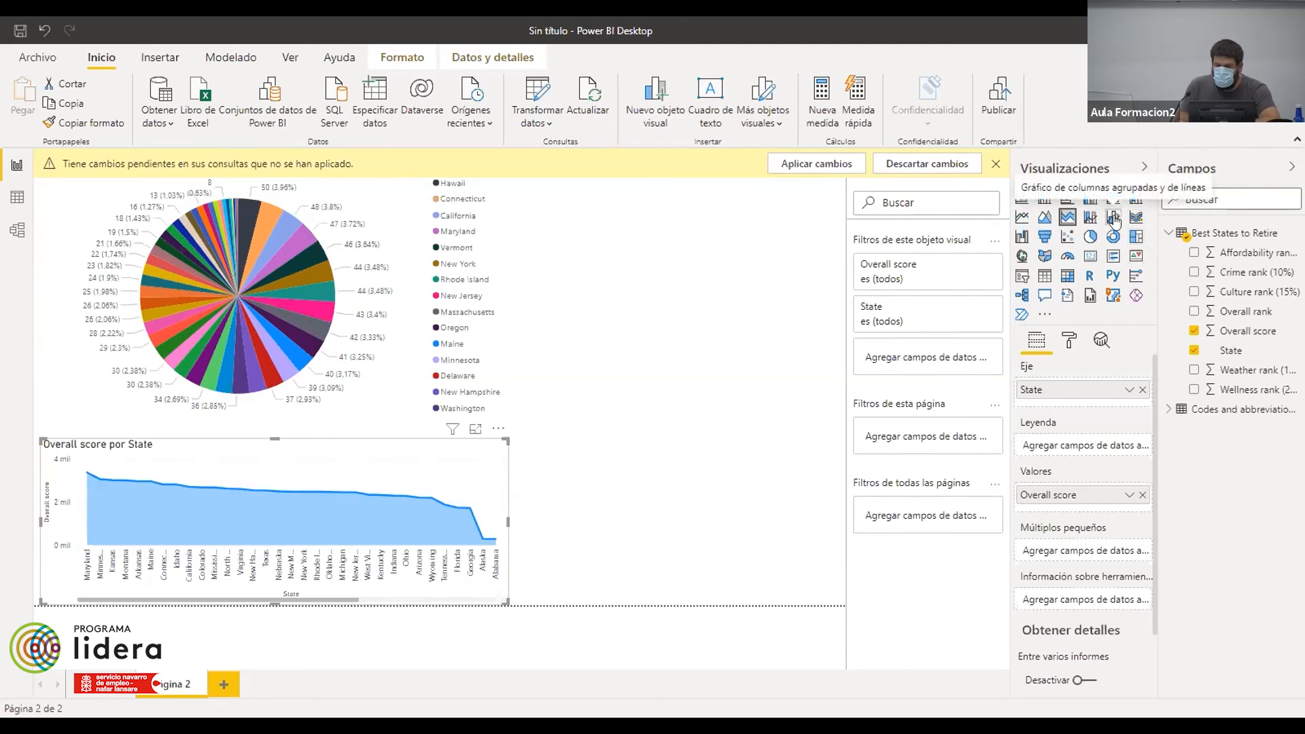
- Add a line and clustered column chart beside the pie chart with Overall score and Overall rank columns by State
left_click(590, 304)
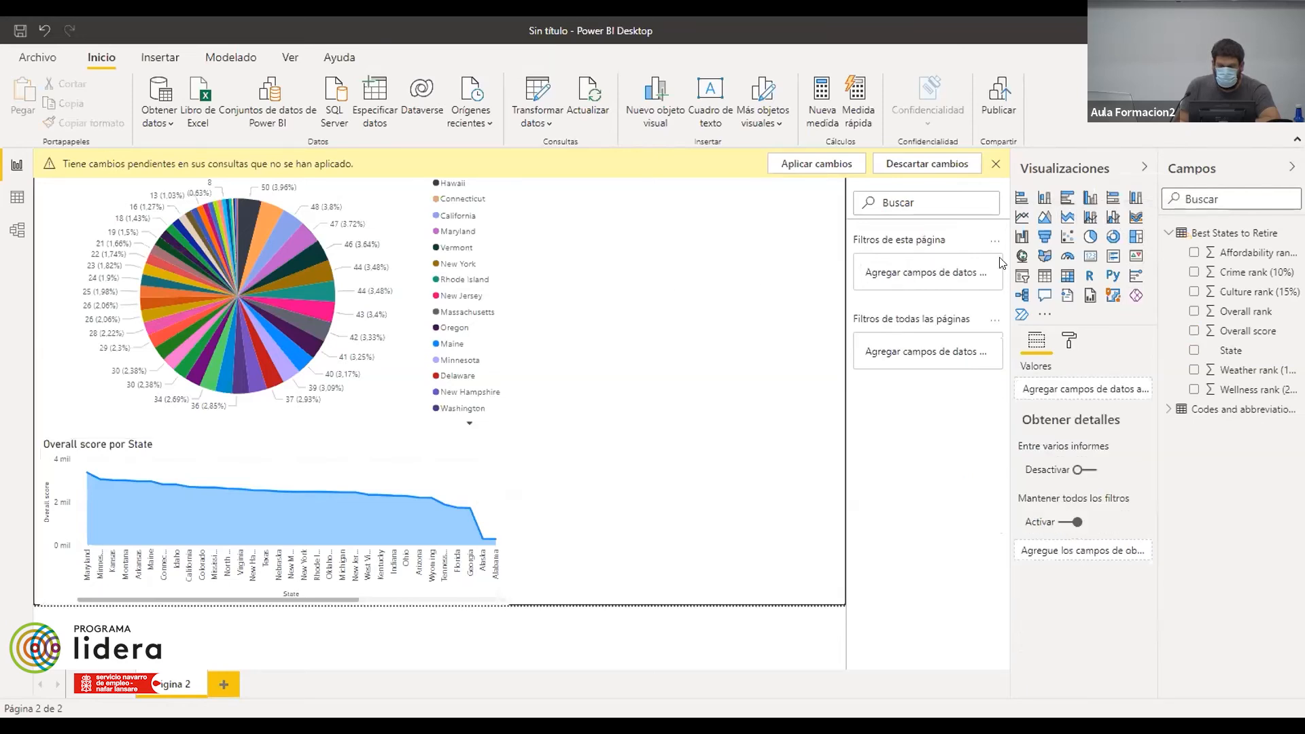
left_click(1112, 218)
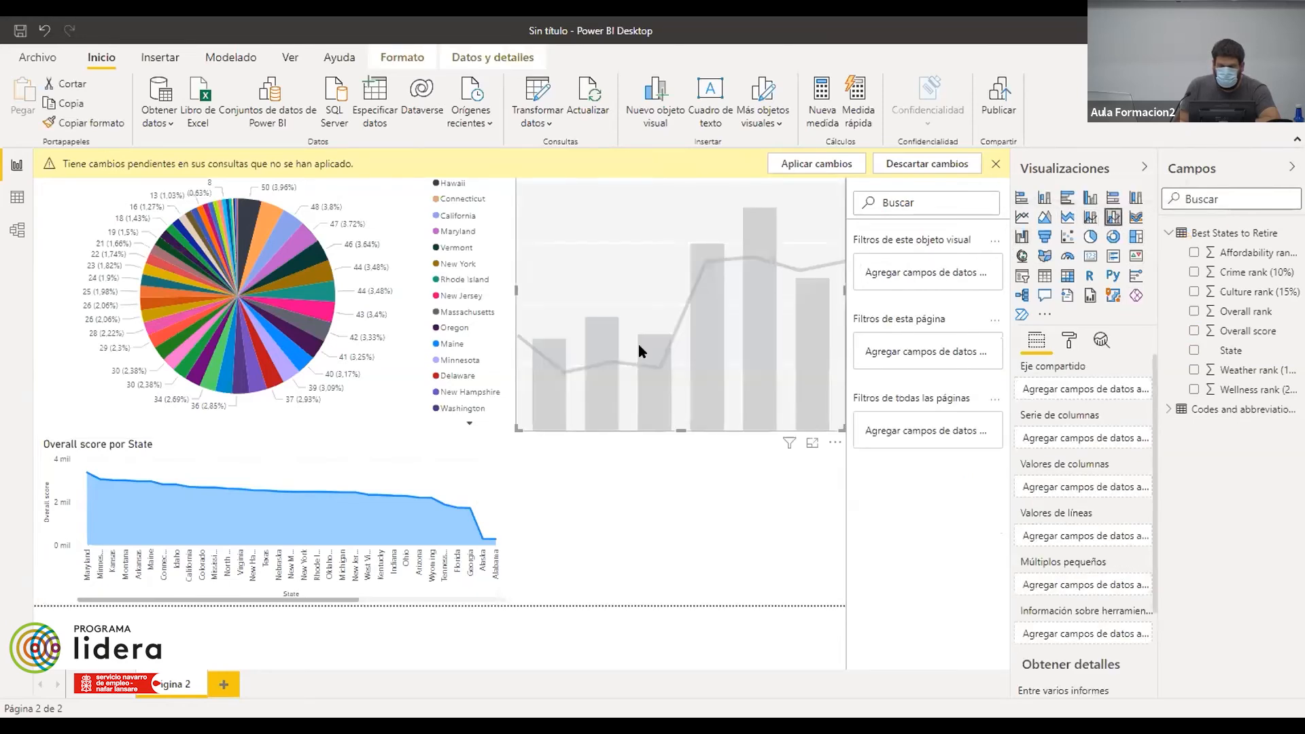
left_click(1194, 331)
left_click(1194, 311)
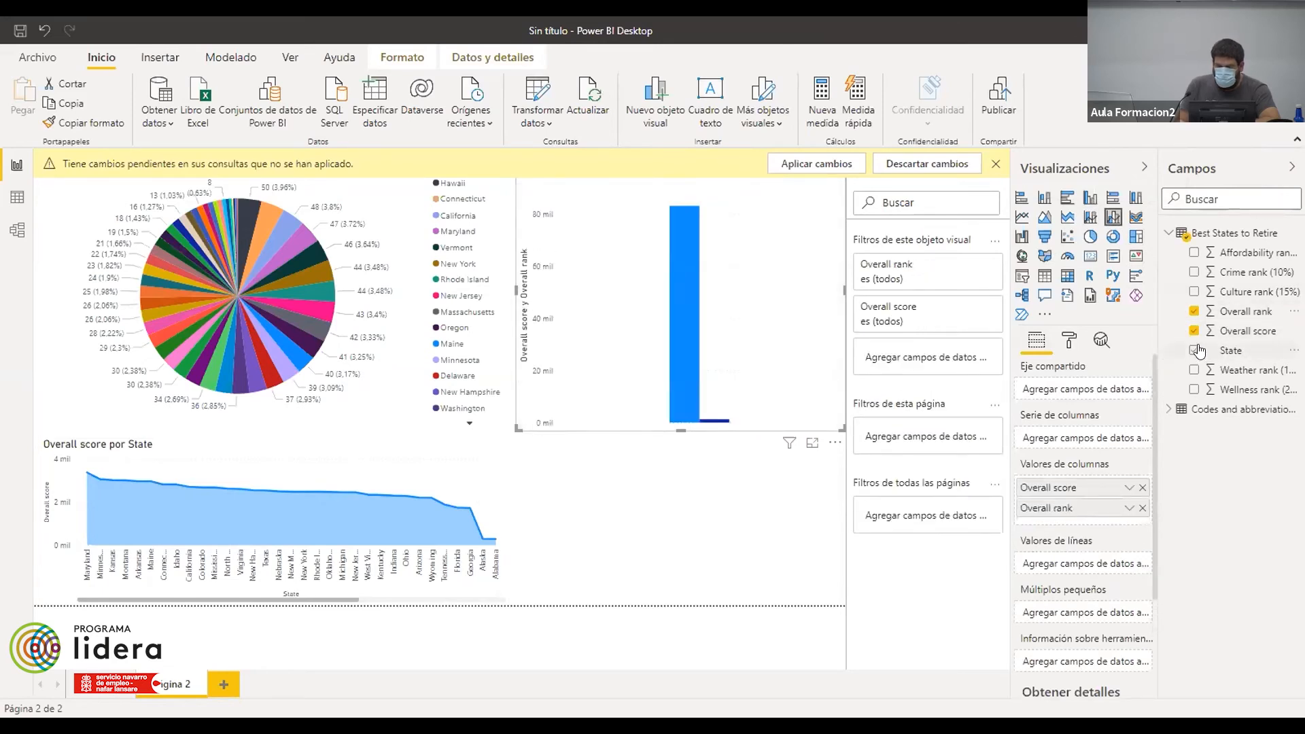
left_click(1195, 351)
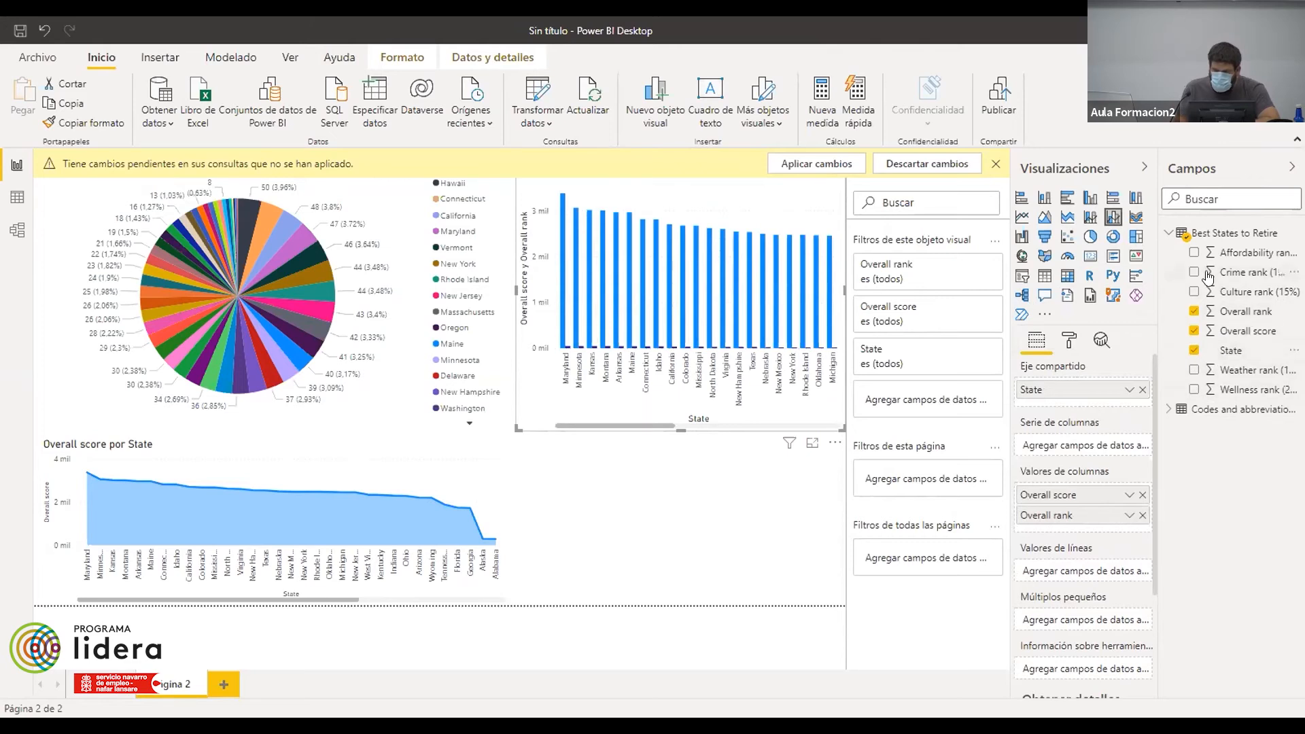
- Plot Crime rank (10%) as the combo chart's line and replace the Overall score columns with Affordability rank (40%)
left_click_drag(1226, 275, 1117, 579)
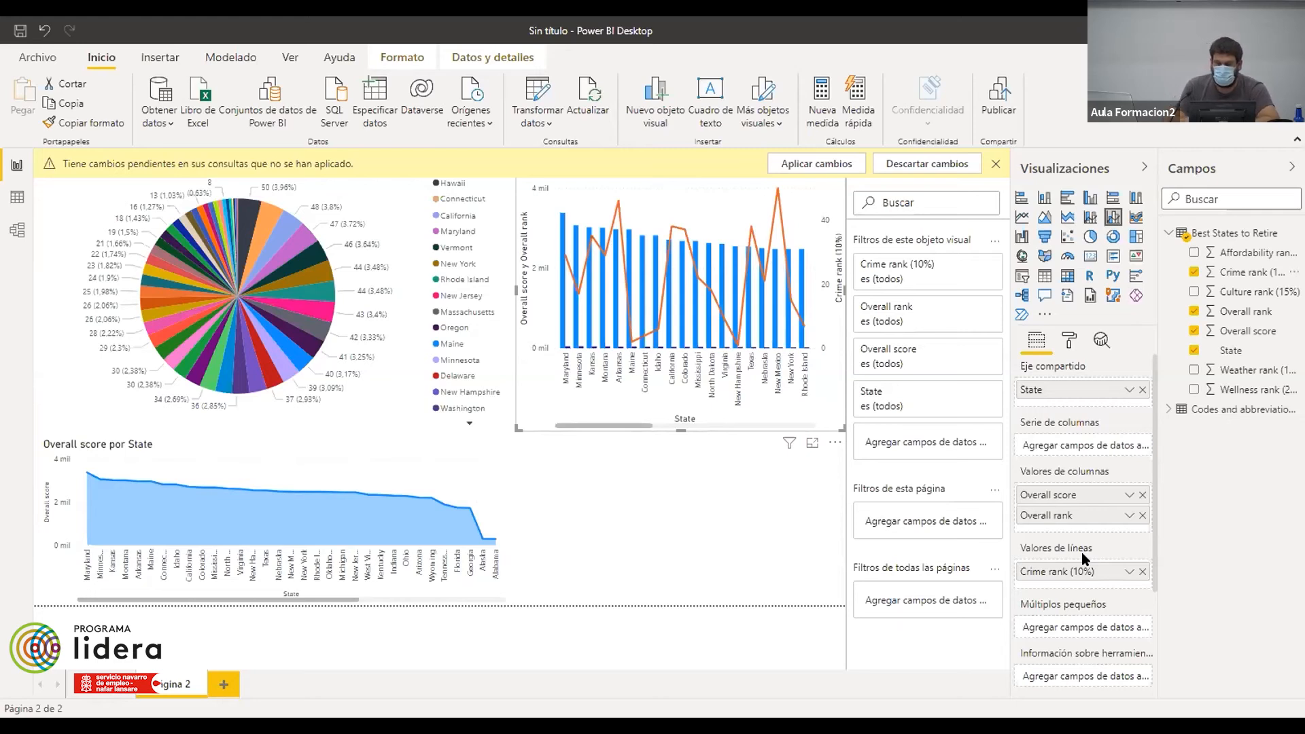
left_click(1195, 332)
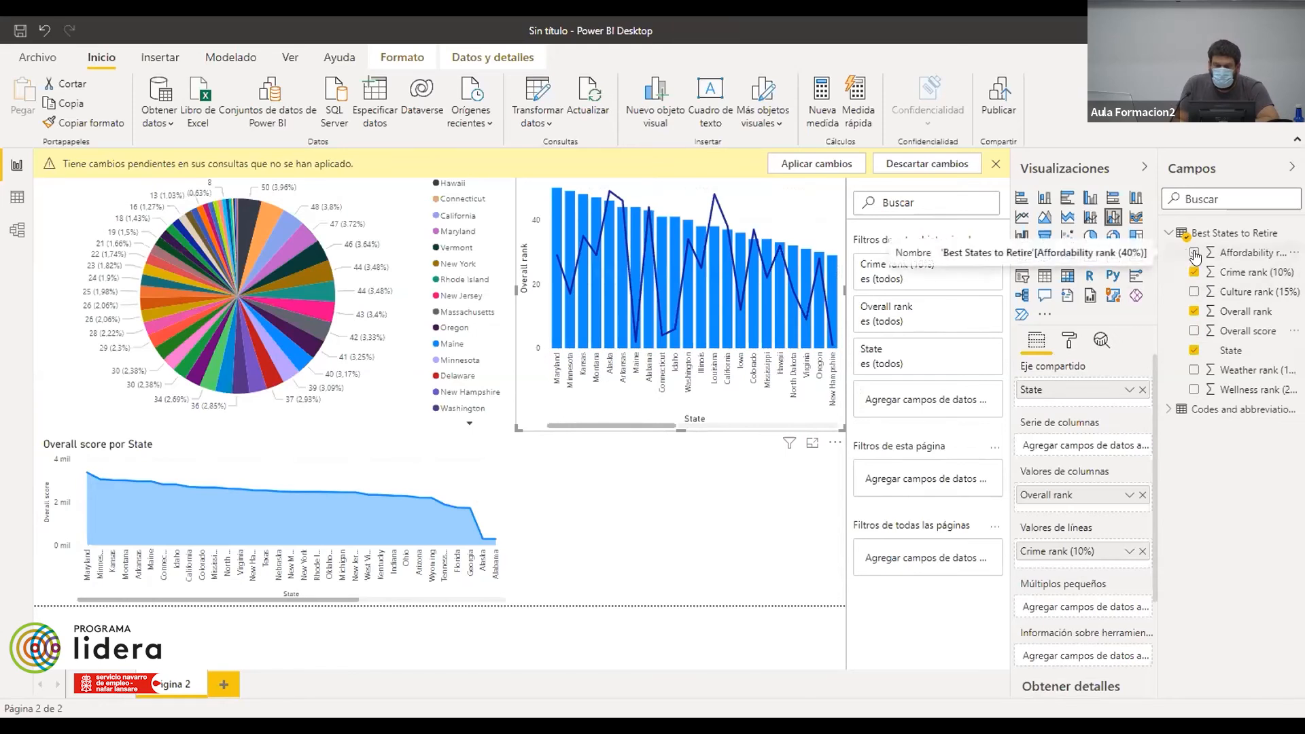
left_click(1194, 257)
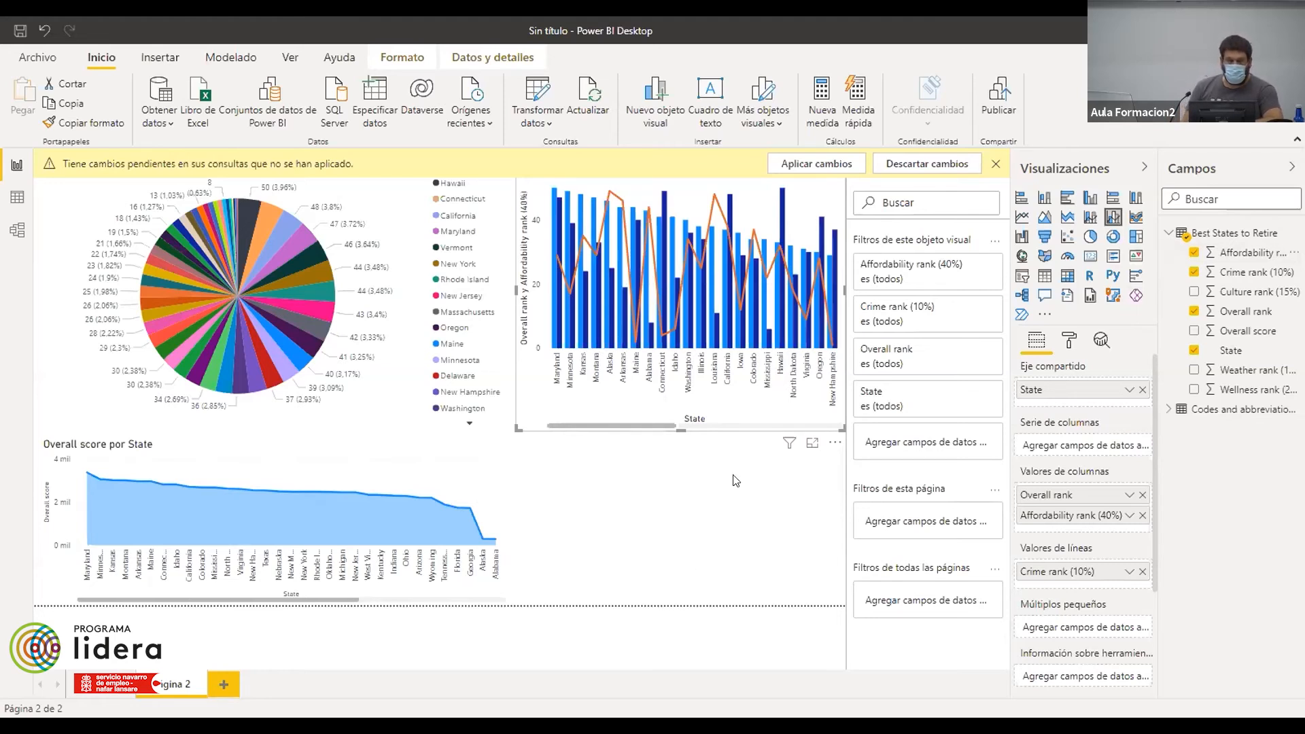
- Cross-filter the page by selecting the Washington, Kansas, Minnesota and Alaska columns in turn, and clear the selection
left_click(682, 266)
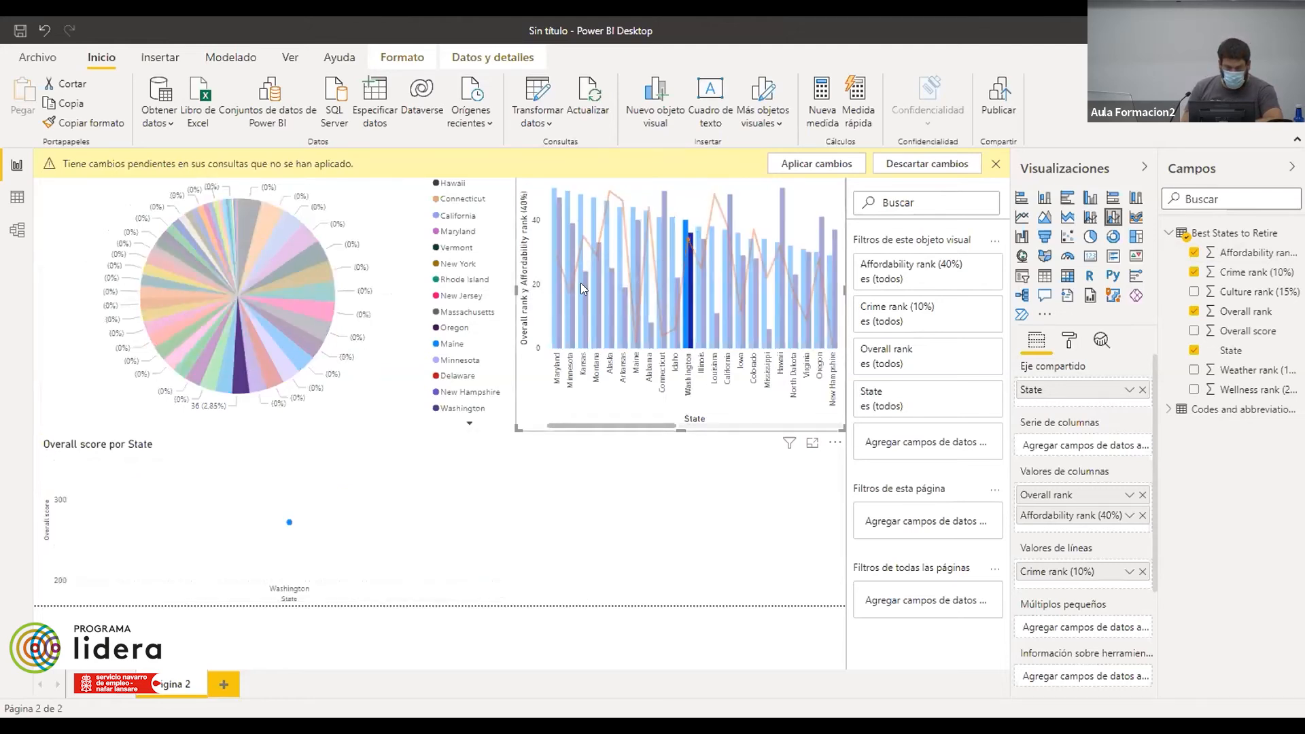
left_click(578, 207)
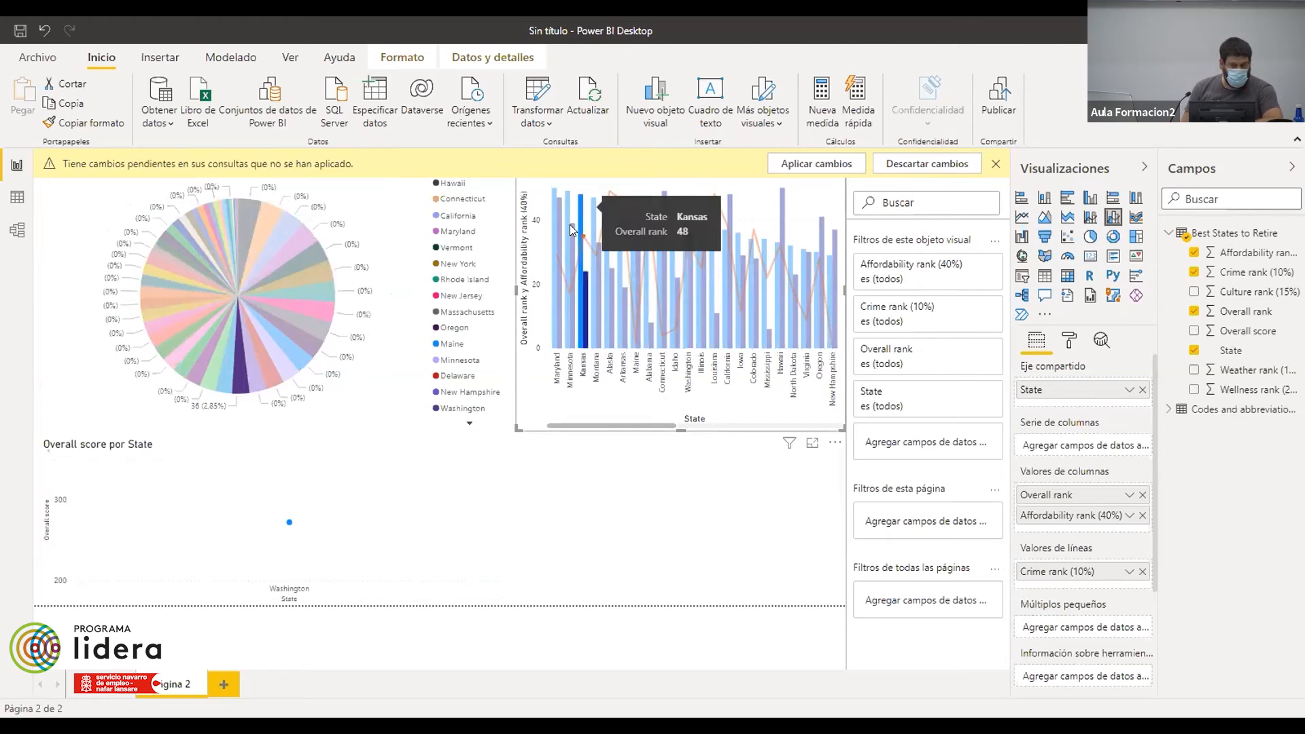
left_click(567, 232)
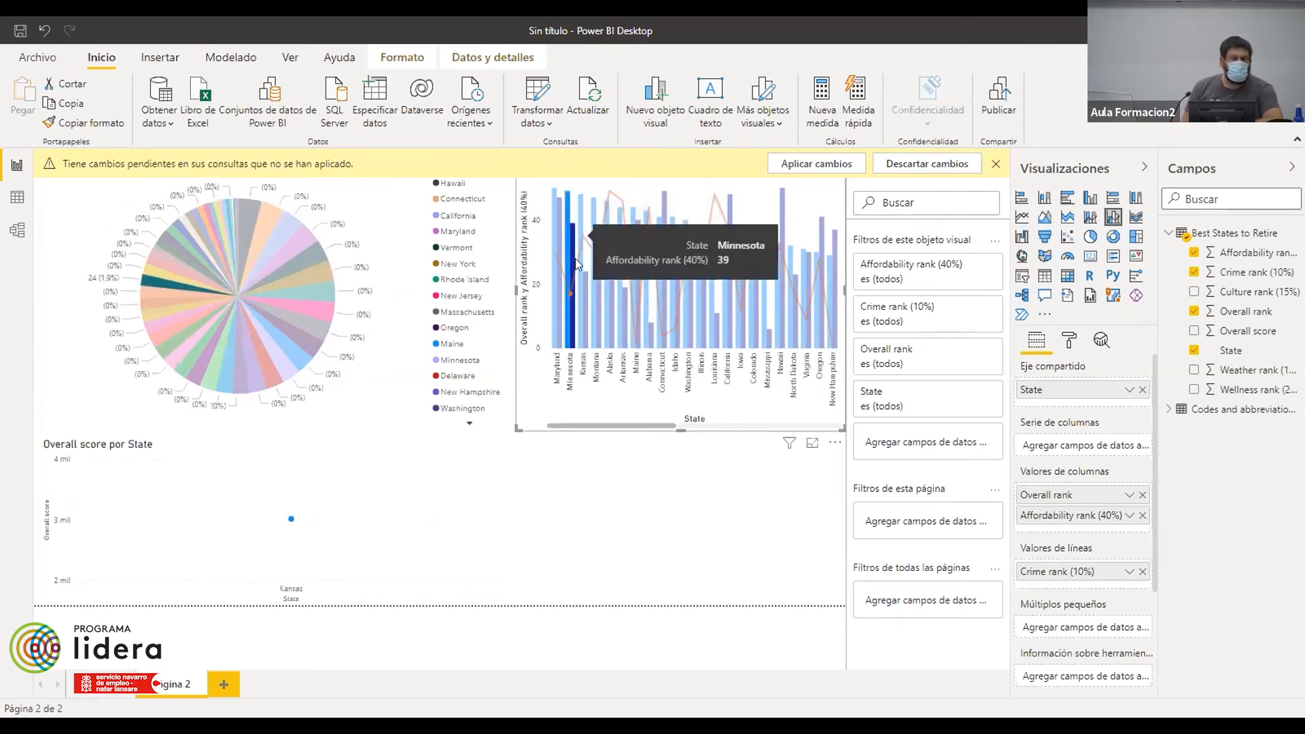
left_click(604, 306)
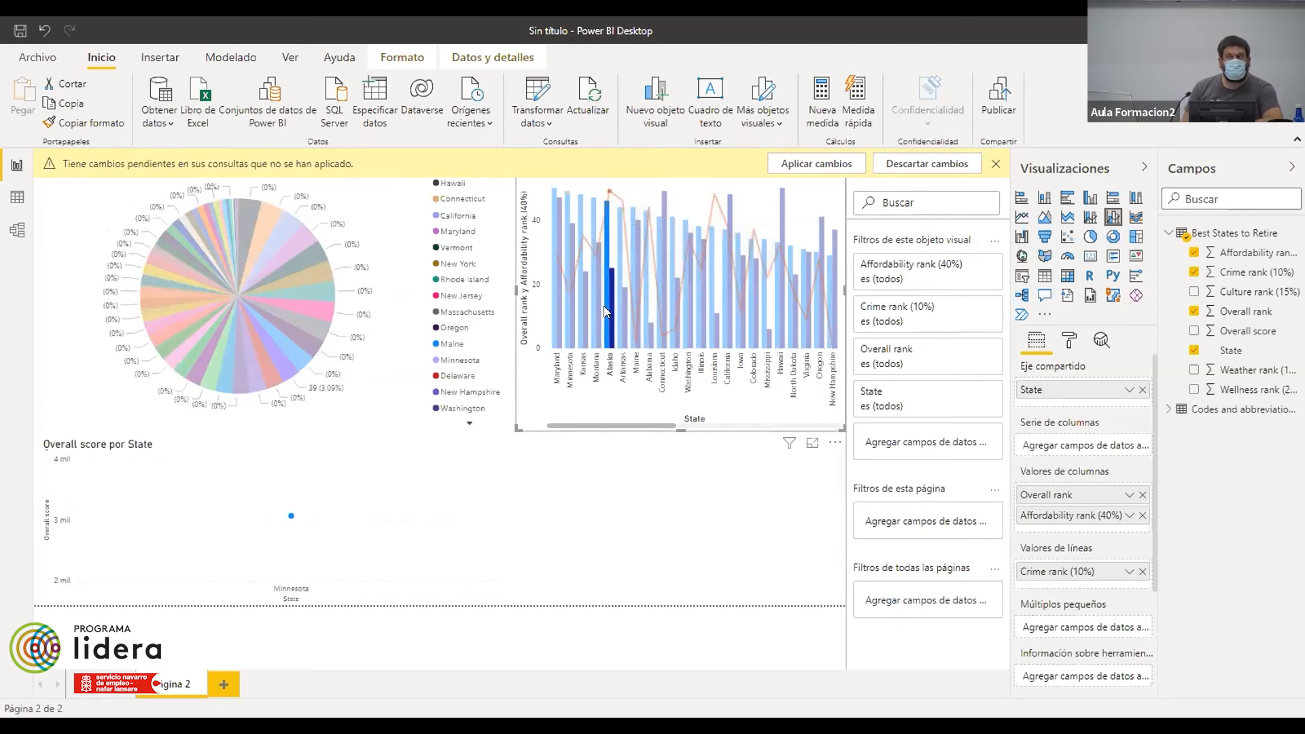
left_click(647, 310)
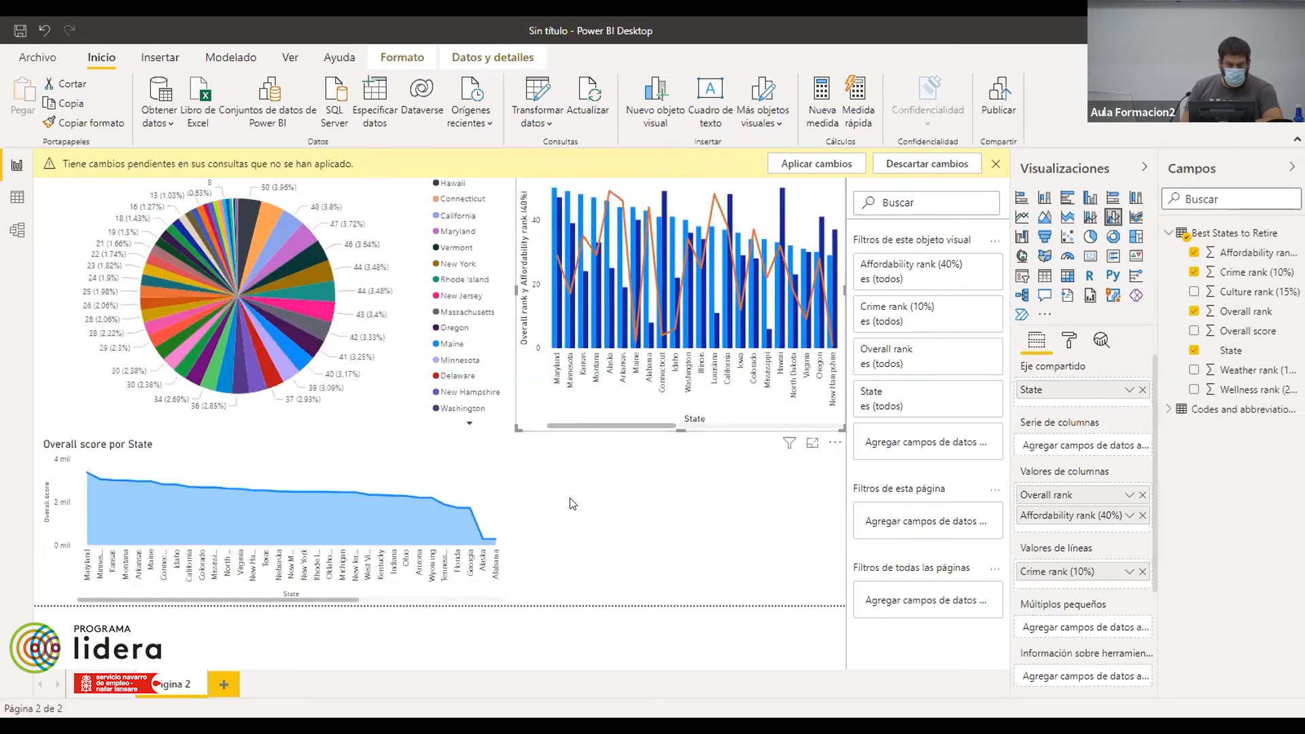
left_click(594, 494)
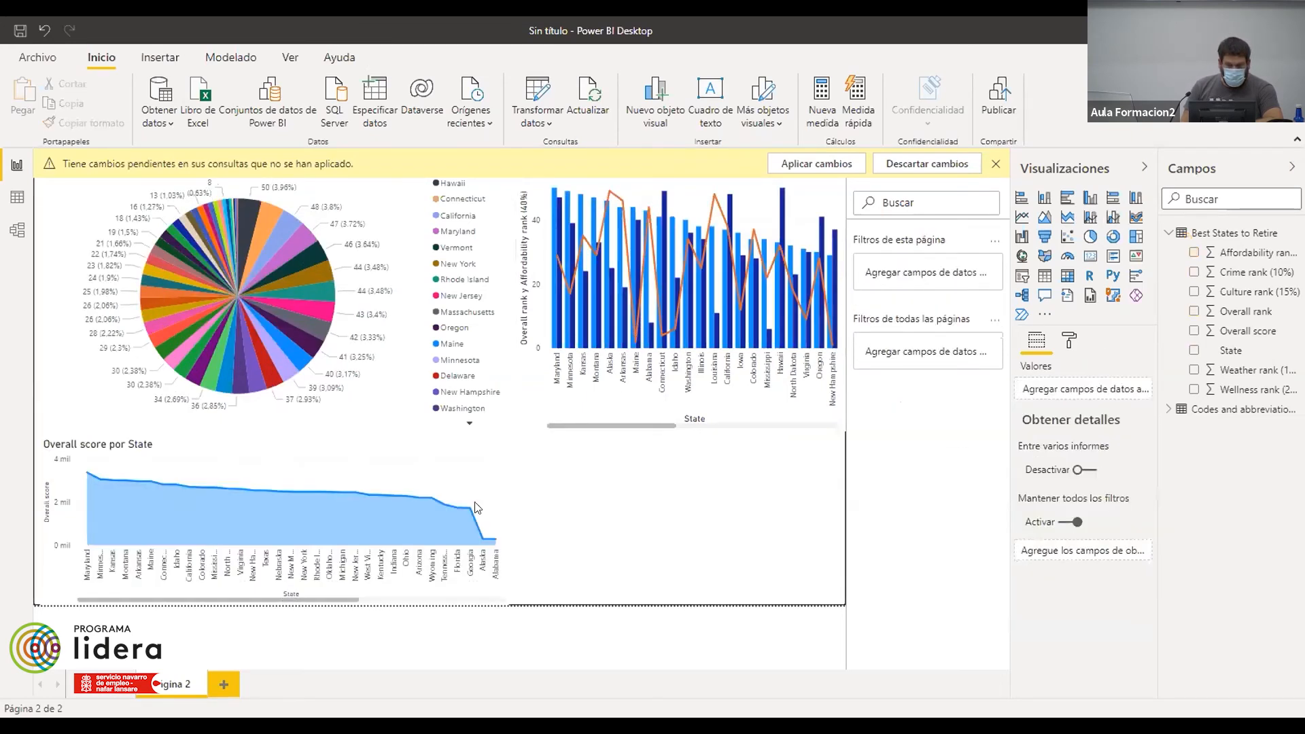
- Select the pie chart and the combo chart in turn, inspect Minnesota's Overall rank column, and deselect the visual
mouse_move(445, 506)
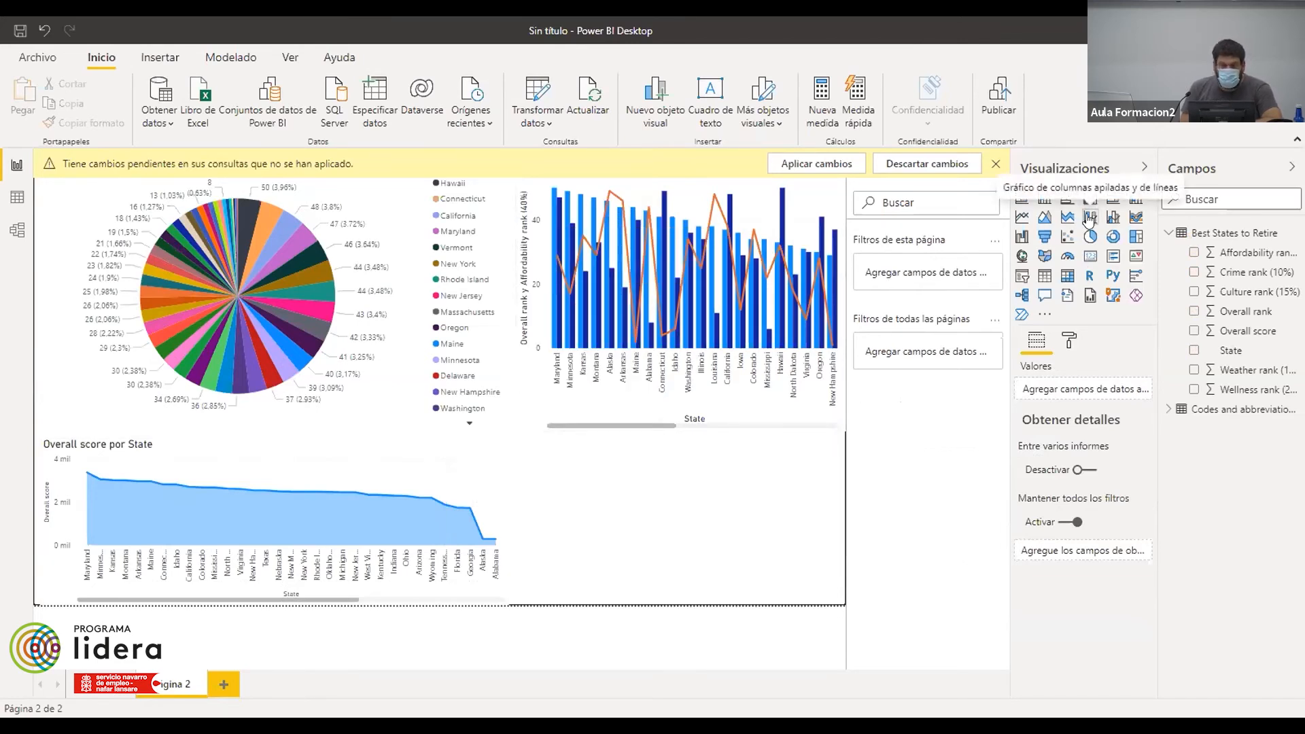
left_click(104, 277)
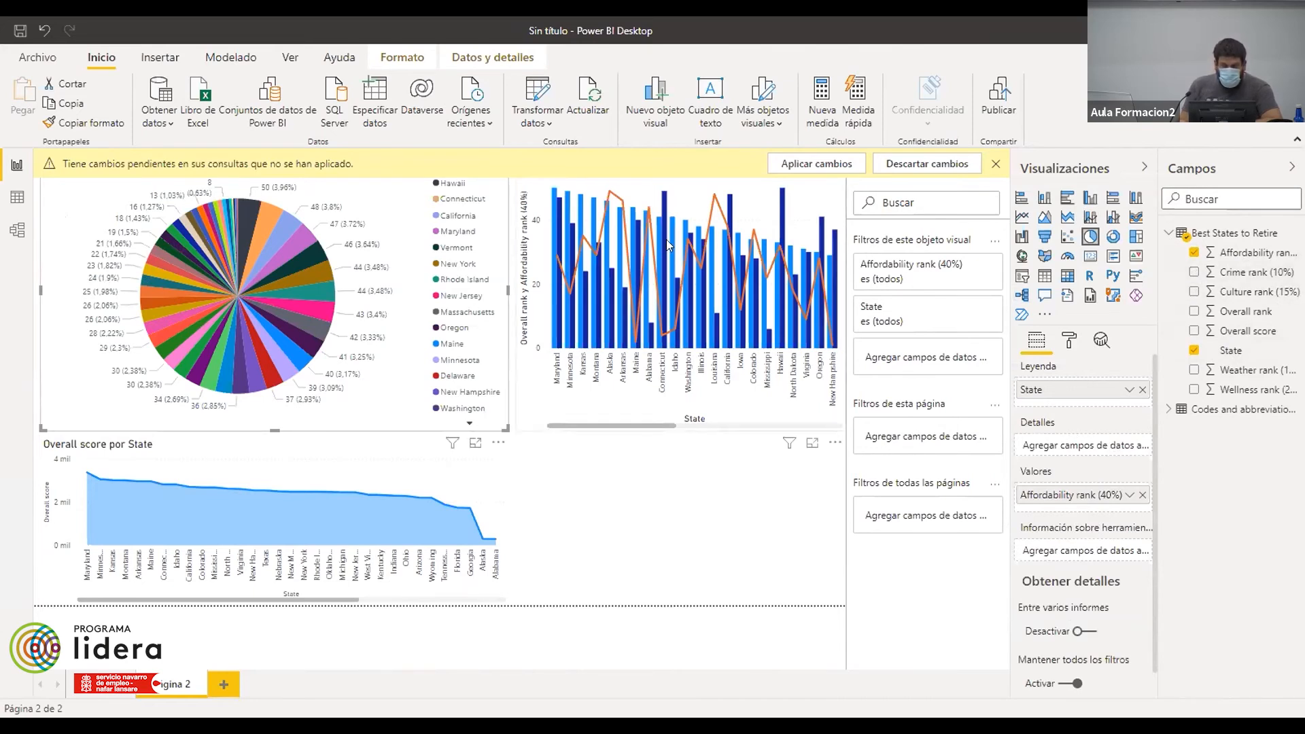
left_click(694, 239)
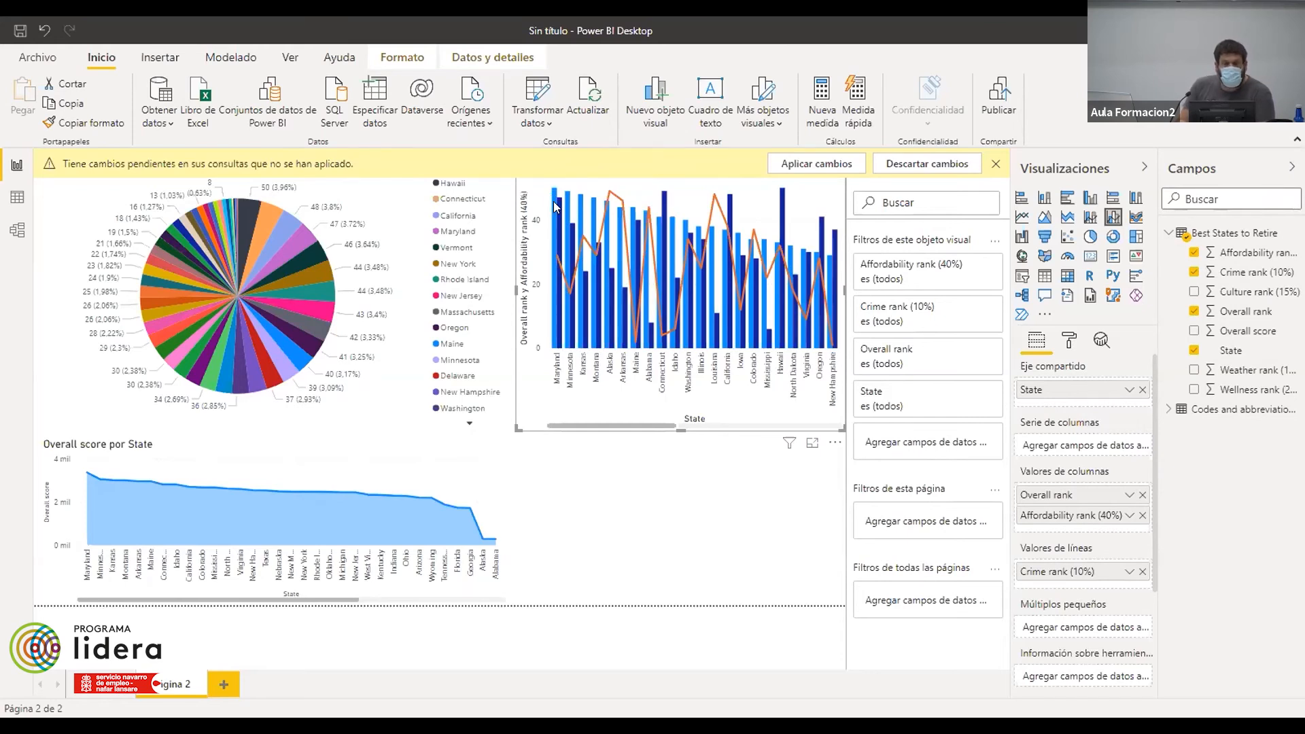
mouse_move(568, 212)
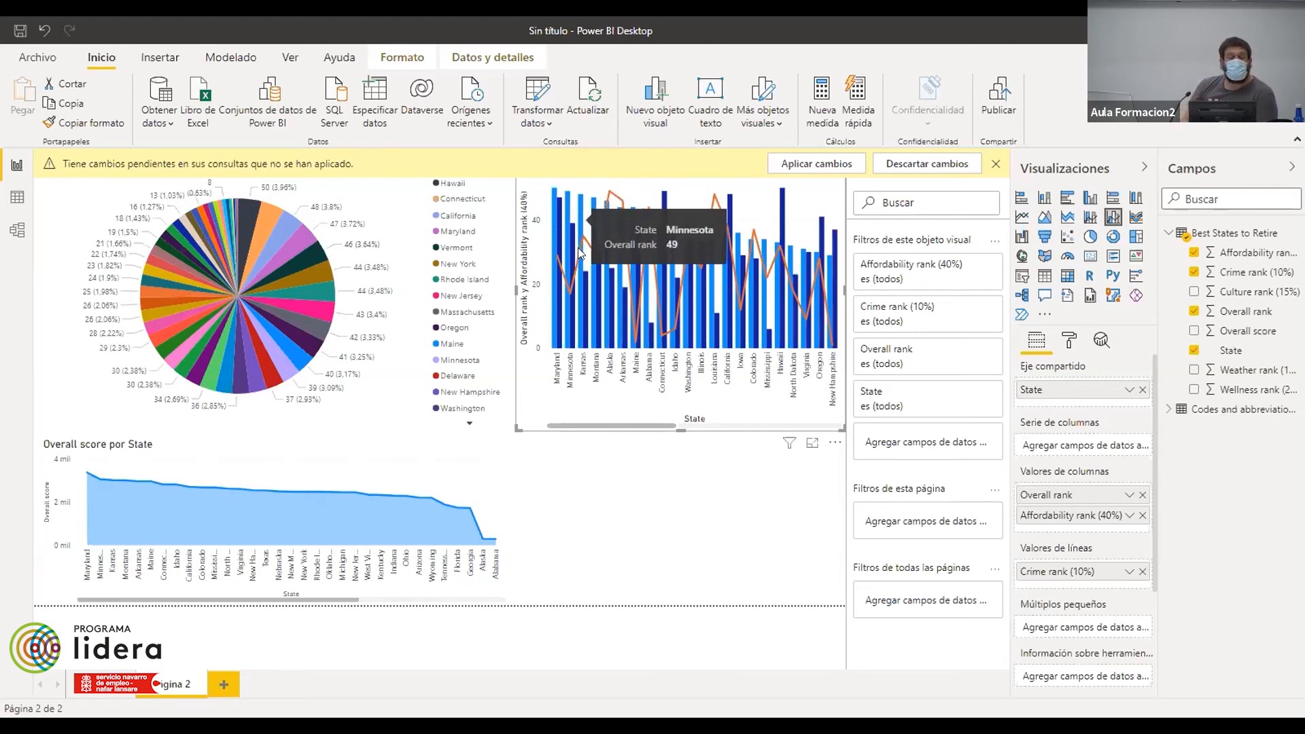
mouse_move(600, 281)
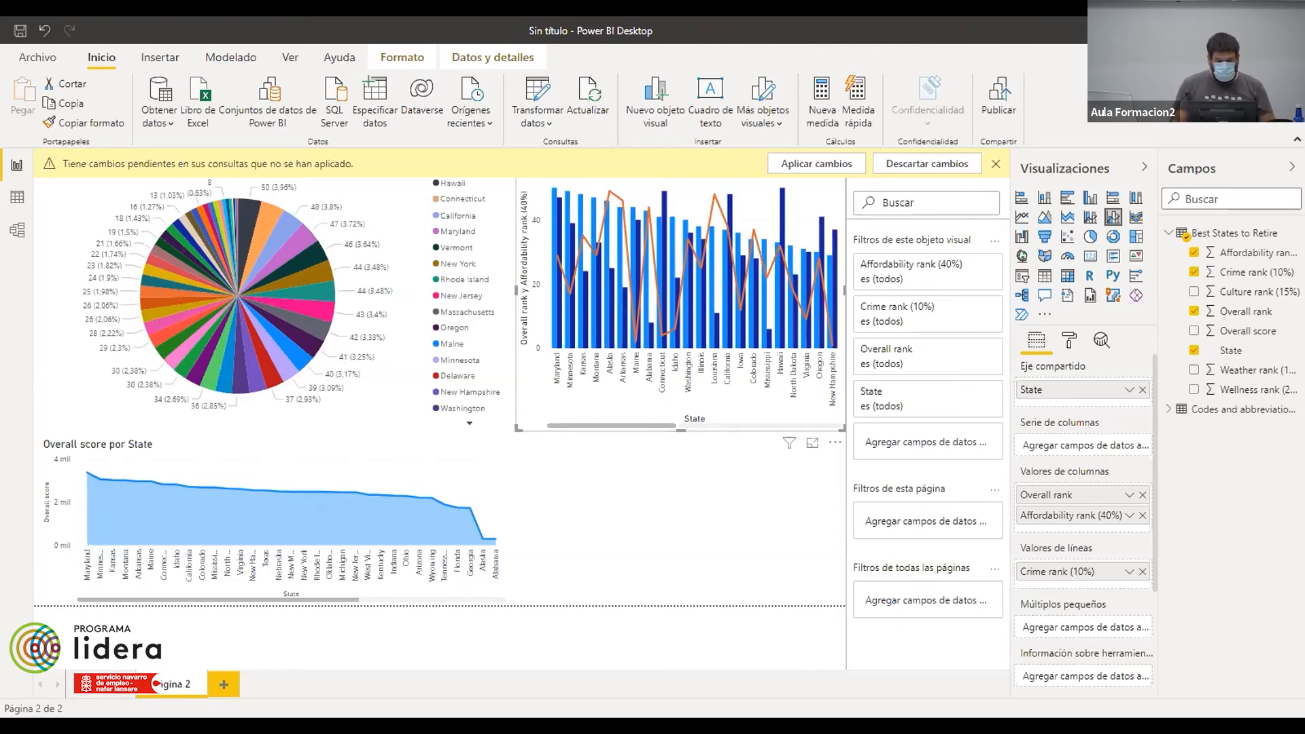
left_click(768, 560)
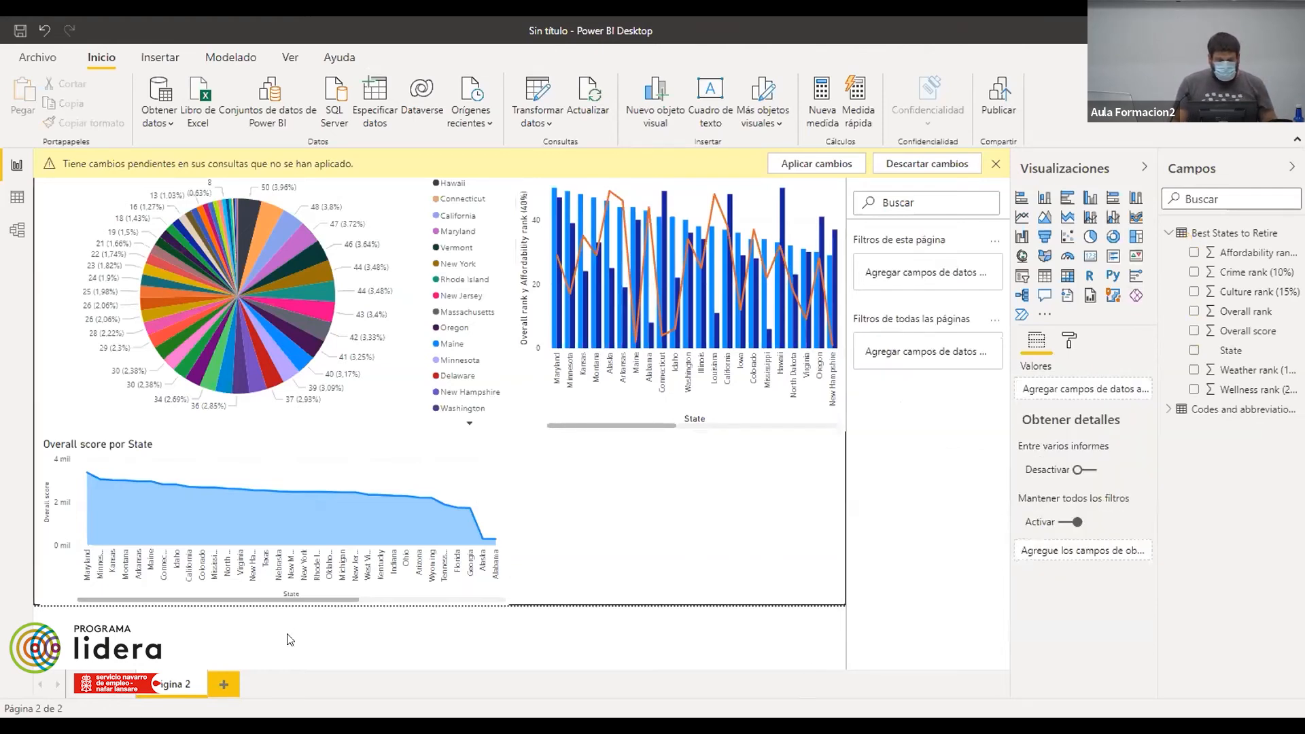
- Add a report page with an ArcGIS map of State sized by Affordability rank (40%) only, enlarged to most of the page width
left_click(226, 681)
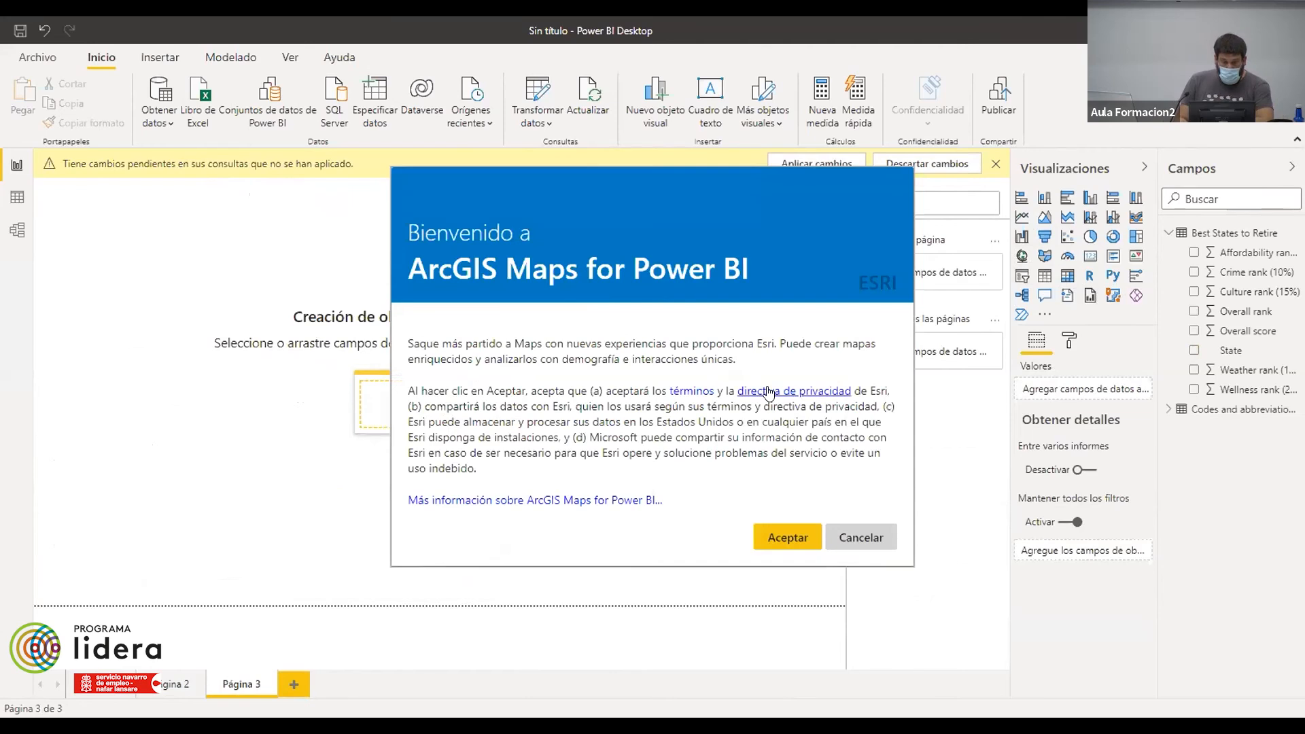
left_click(801, 537)
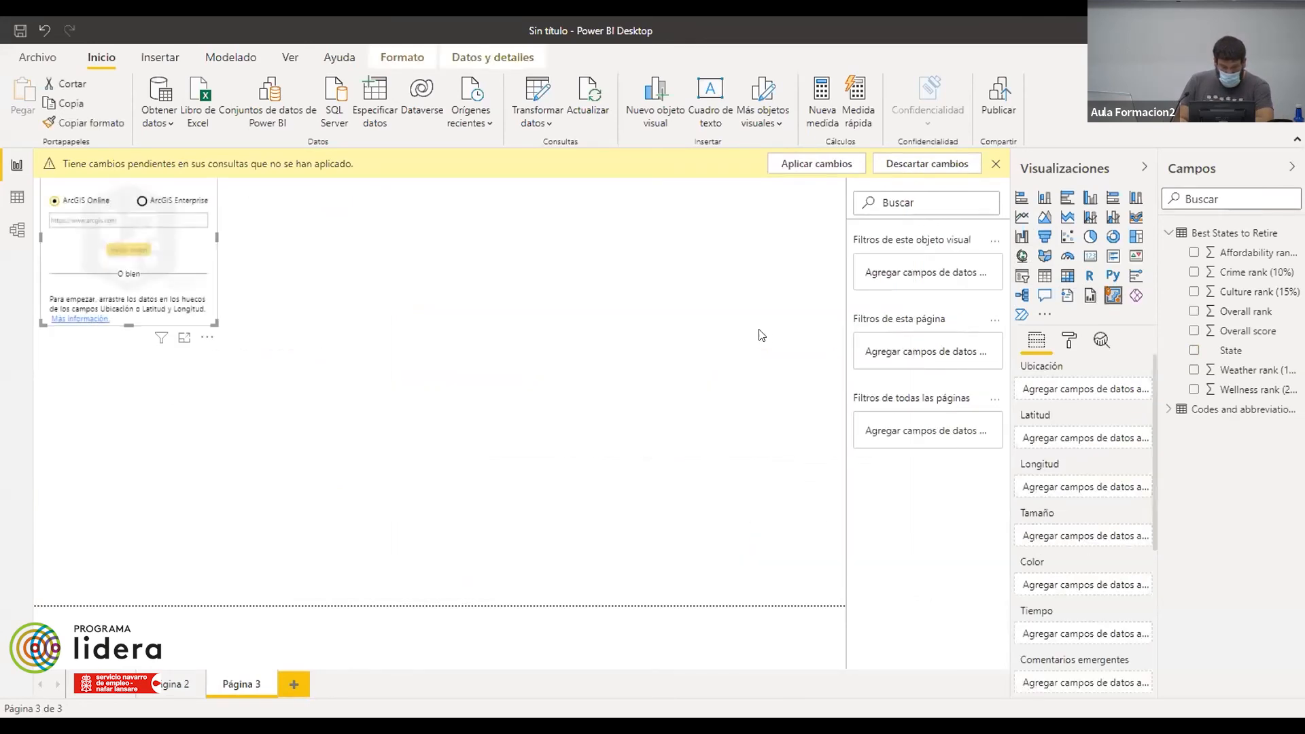
left_click(1194, 351)
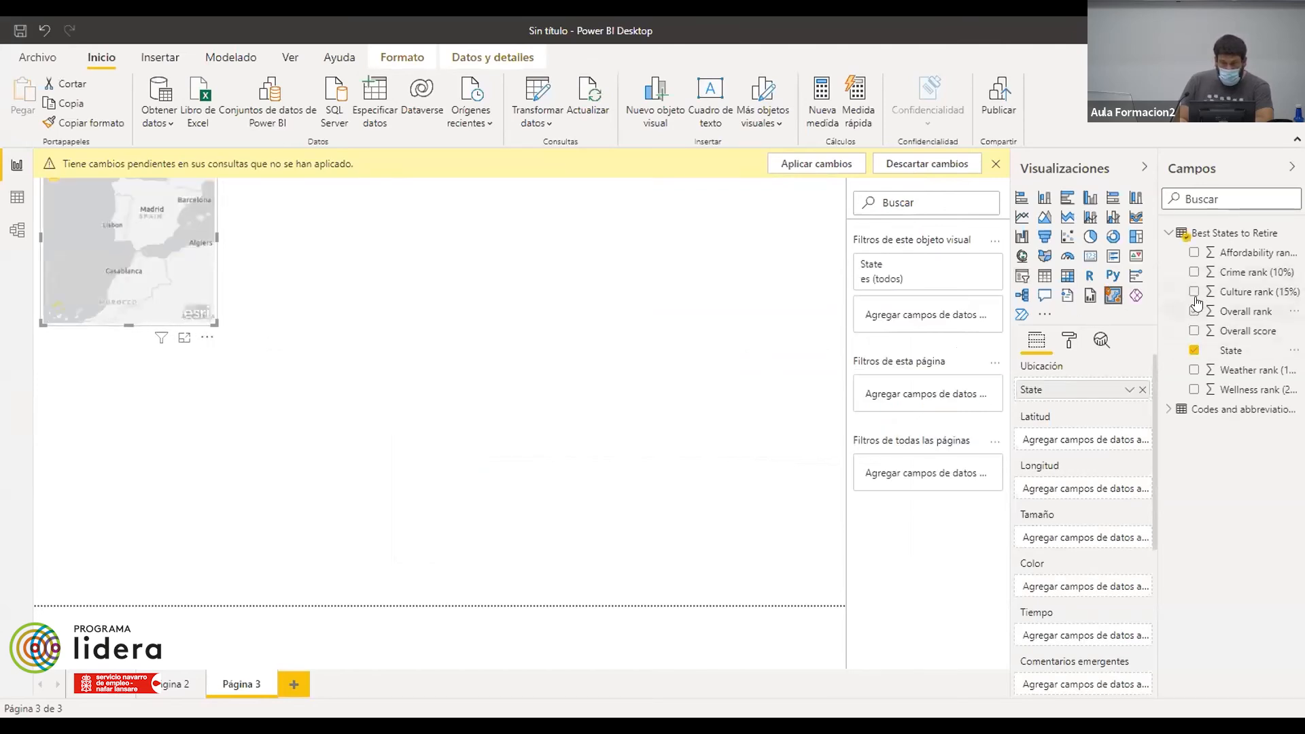
left_click(1194, 253)
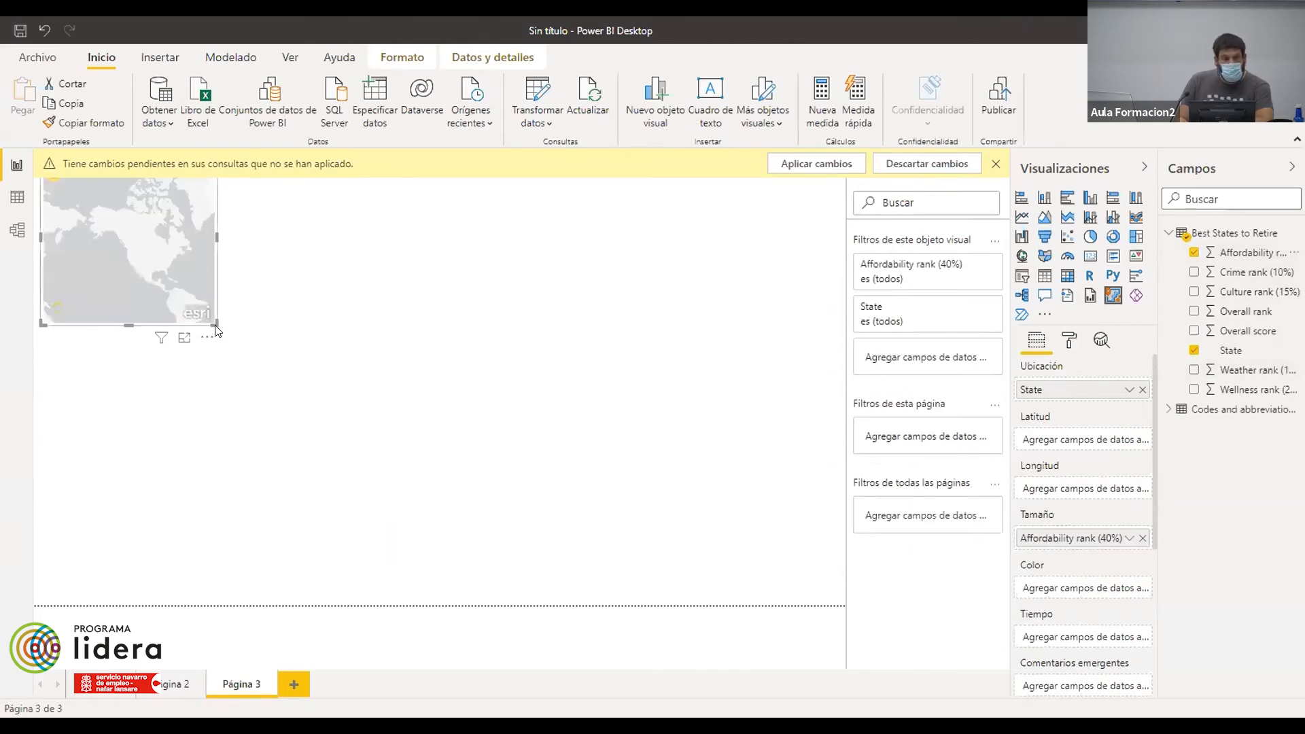
left_click_drag(207, 320, 691, 539)
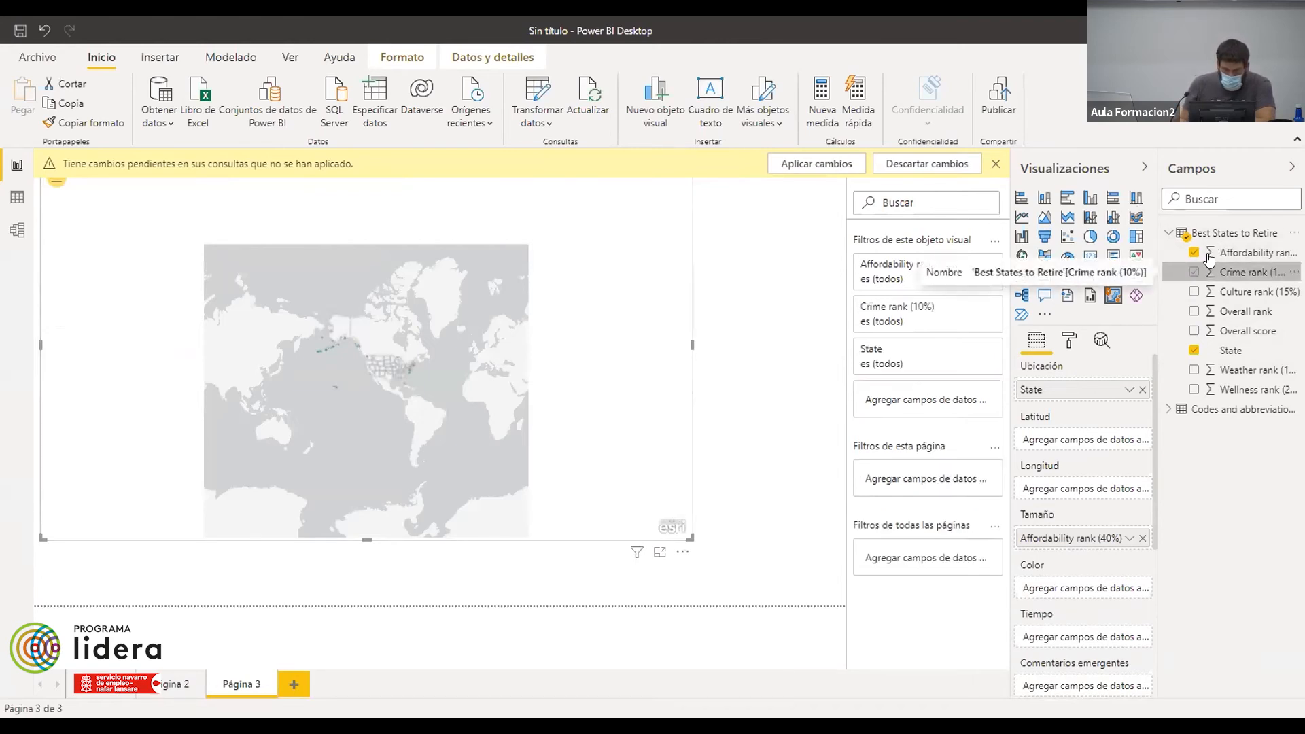
left_click(1190, 273)
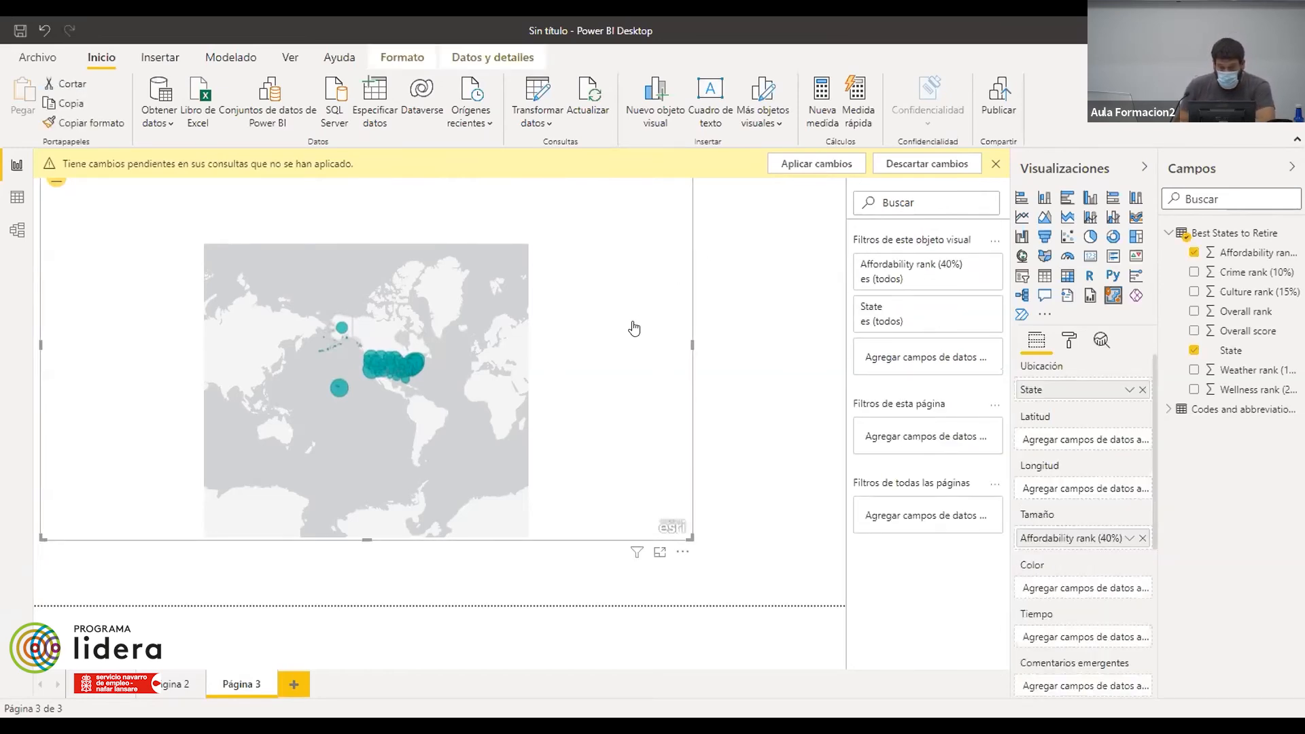
- Shrink the ArcGIS map to less than half the page width
left_click(740, 292)
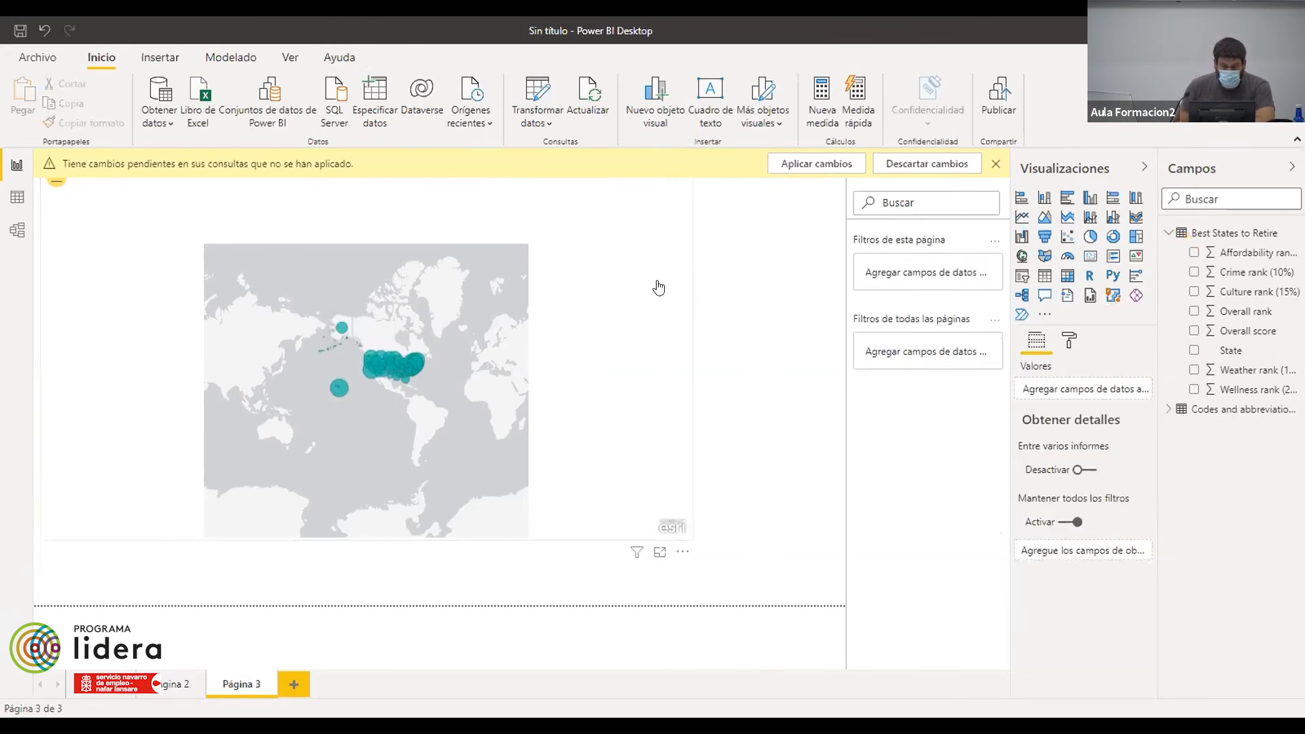
left_click(659, 288)
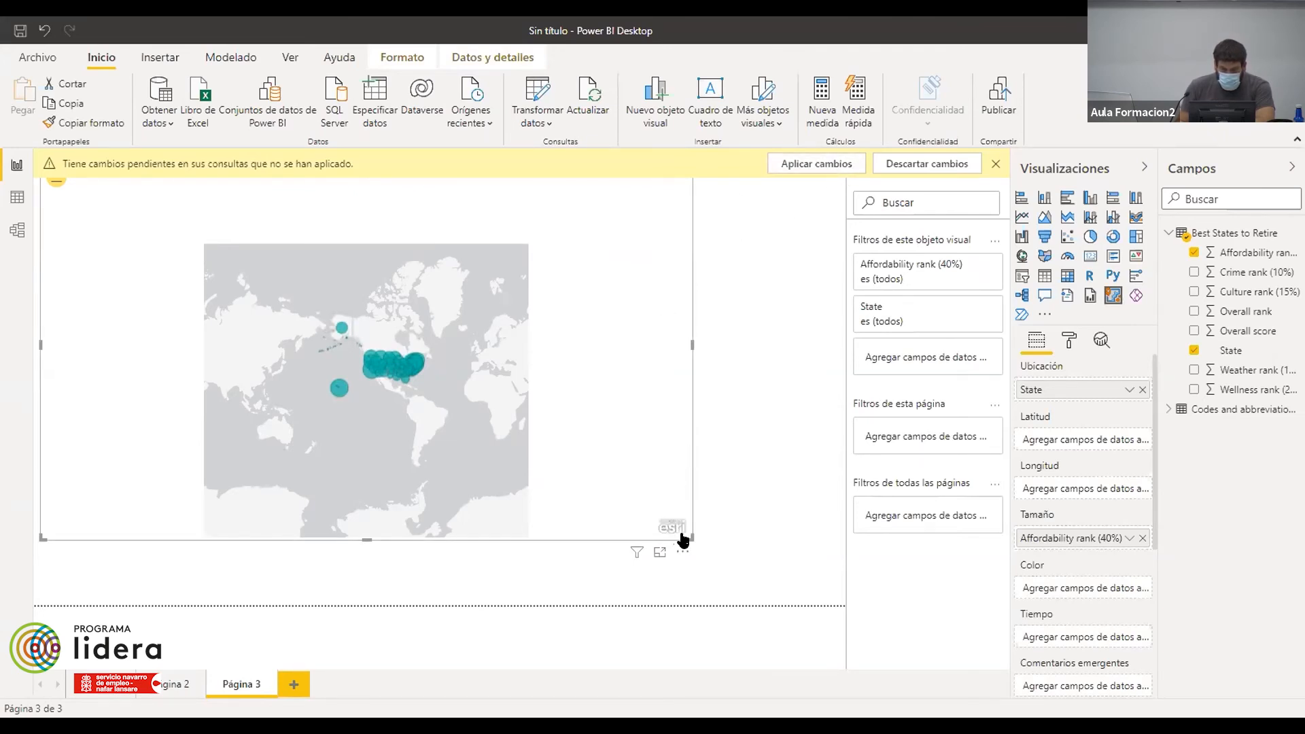
left_click_drag(690, 538, 341, 415)
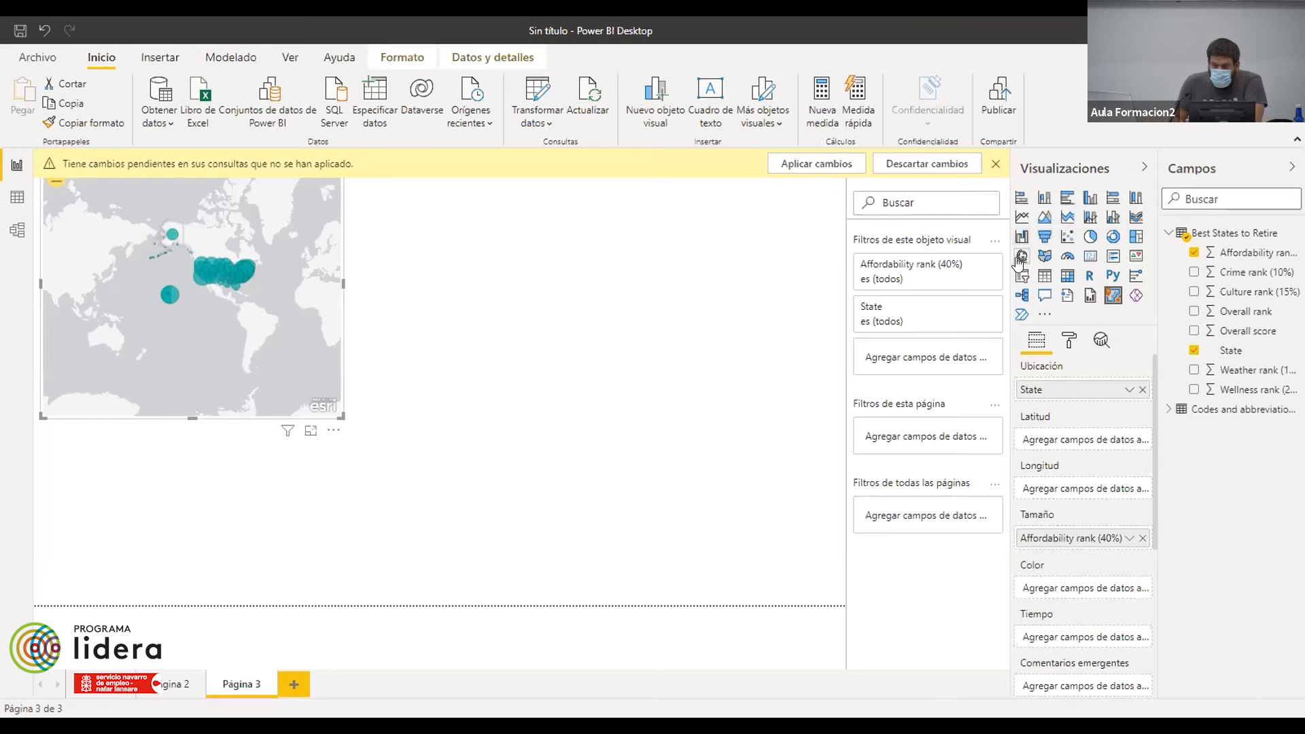
- Convert the ArcGIS map to a filled map and remove Affordability rank (40%) from it
left_click(1043, 260)
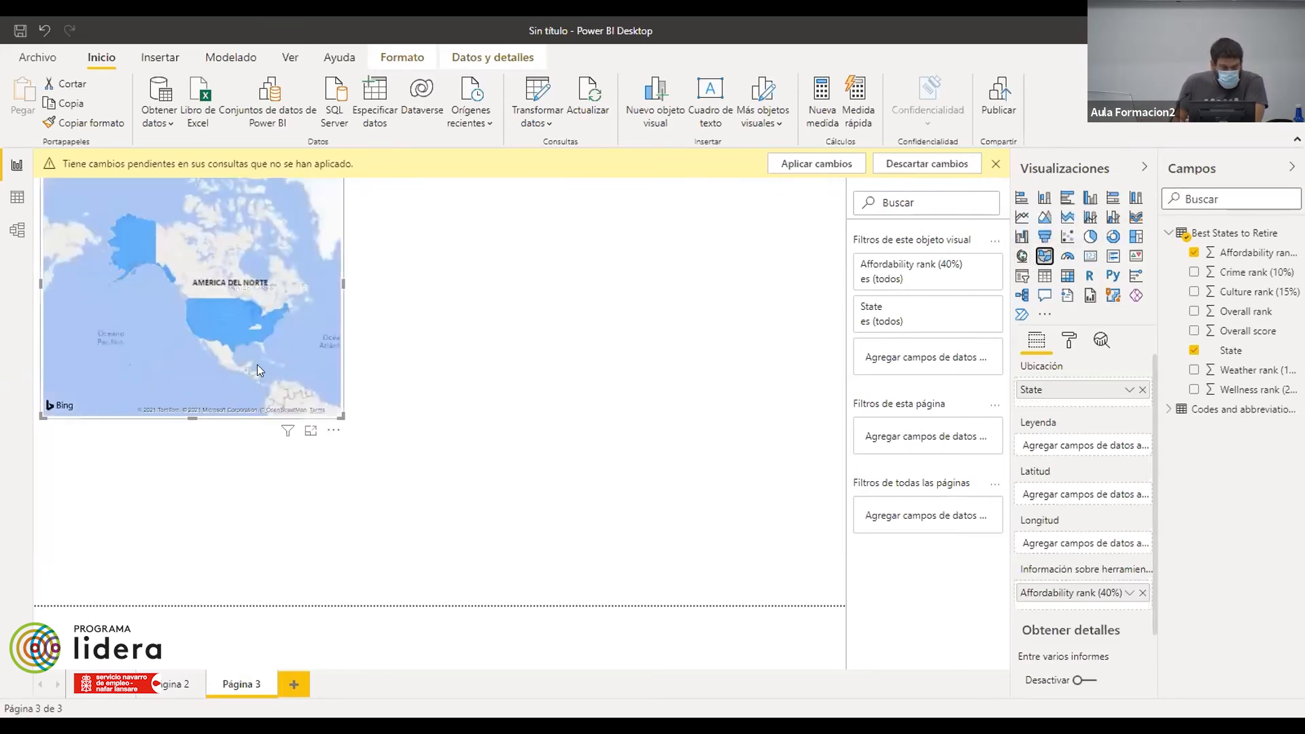
left_click(1190, 316)
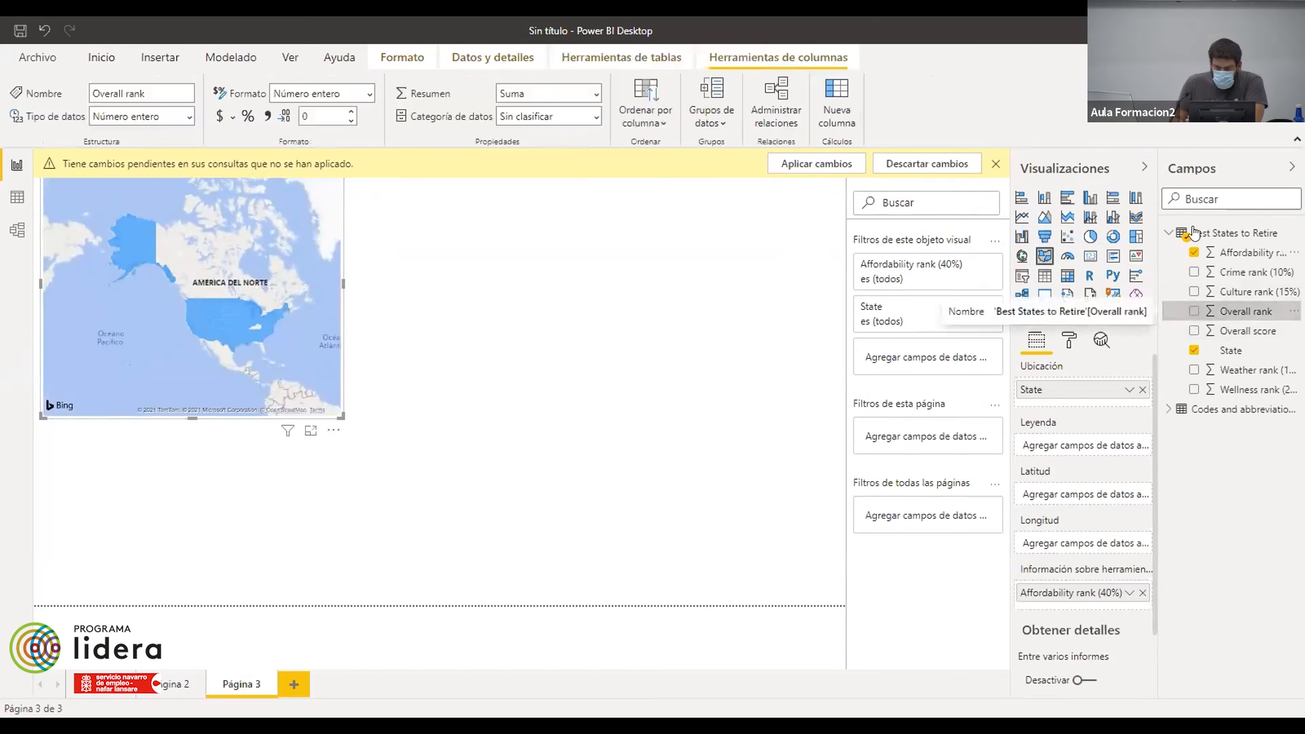
left_click(1194, 252)
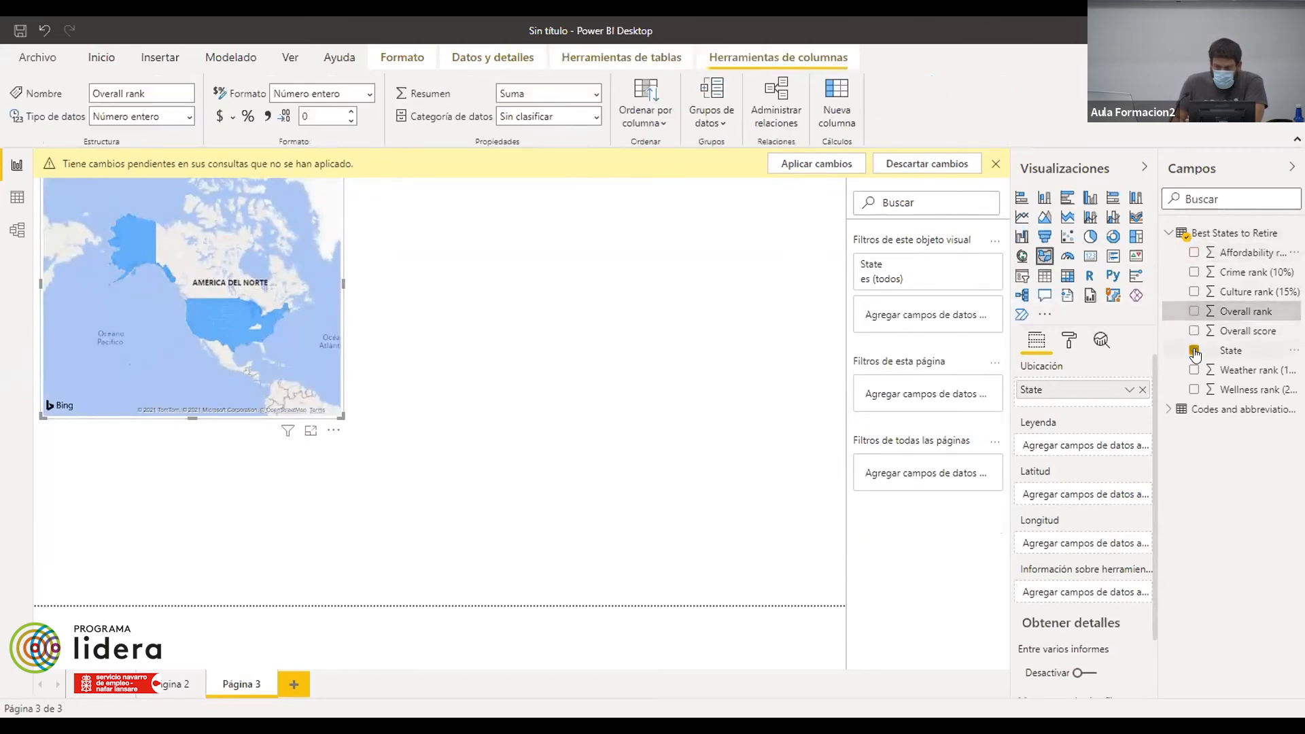
- Replace State in the filled map with ANSI as the legend and Crime rank (10%) as tooltip information, and deselect the map
left_click(1231, 351)
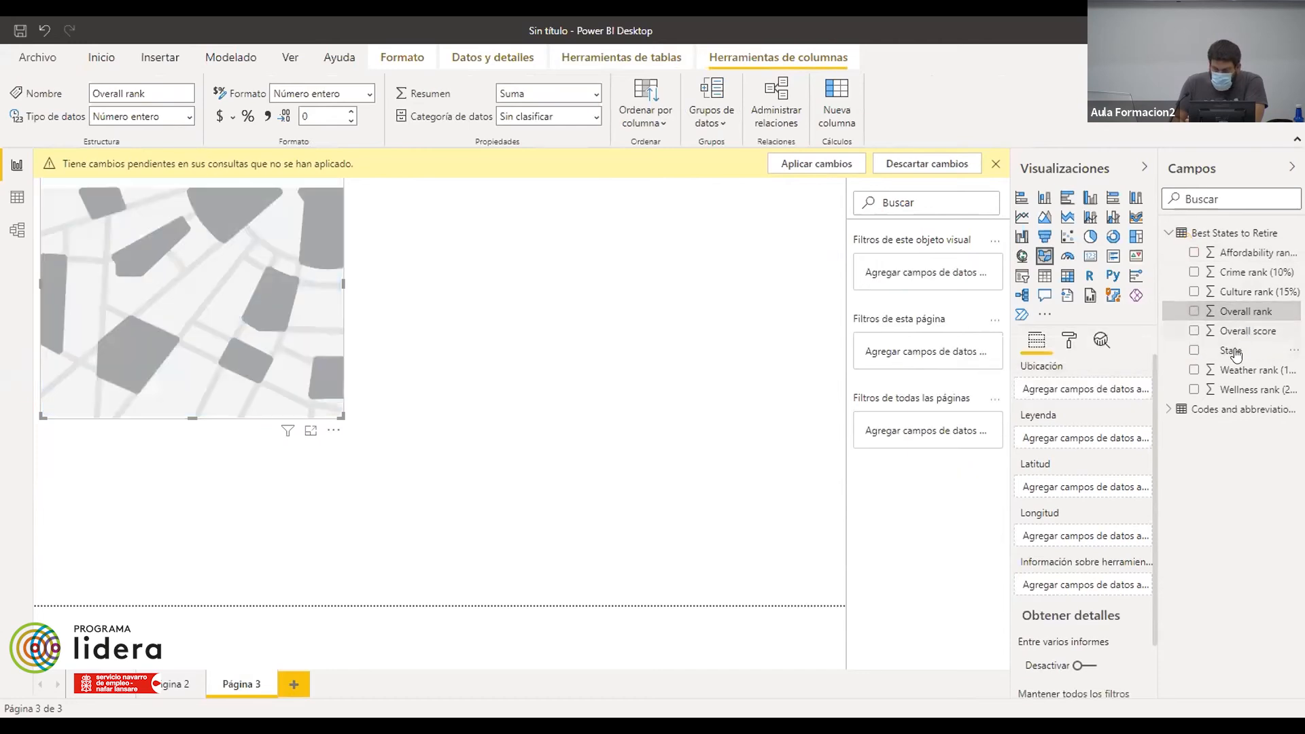
left_click(1168, 409)
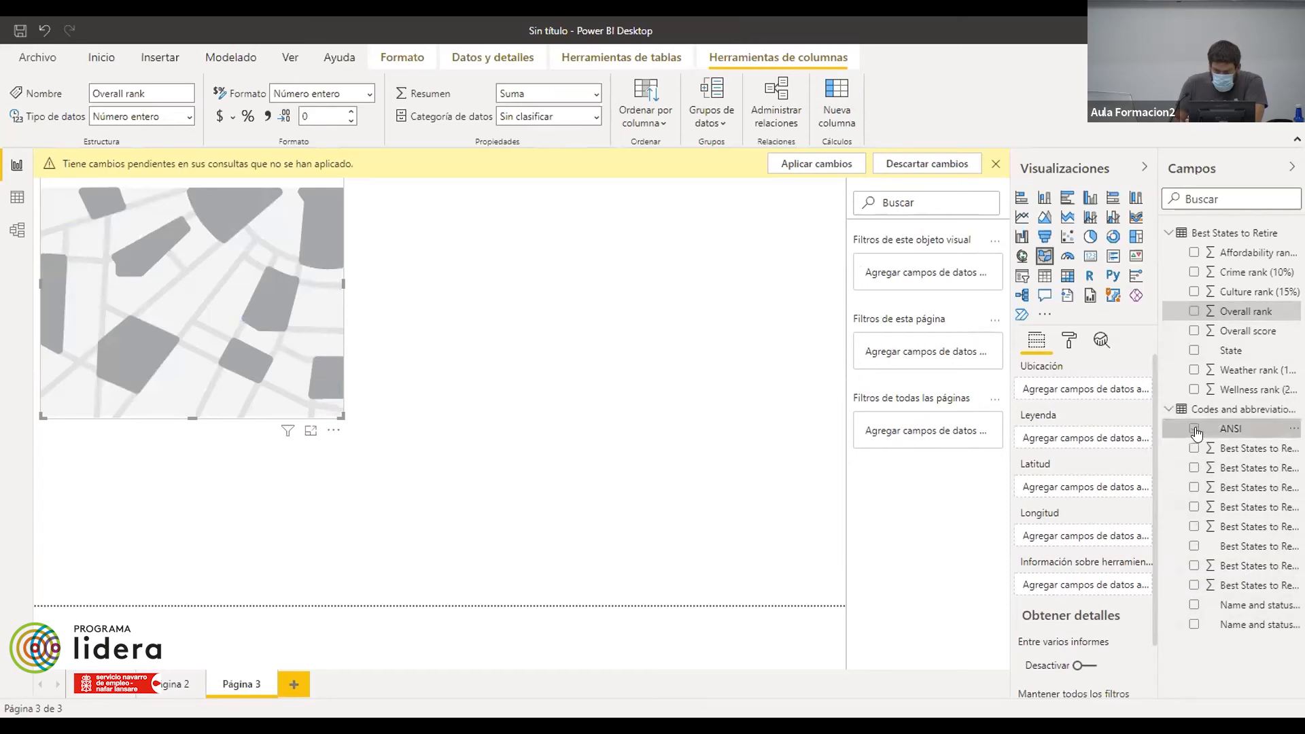
left_click(1195, 429)
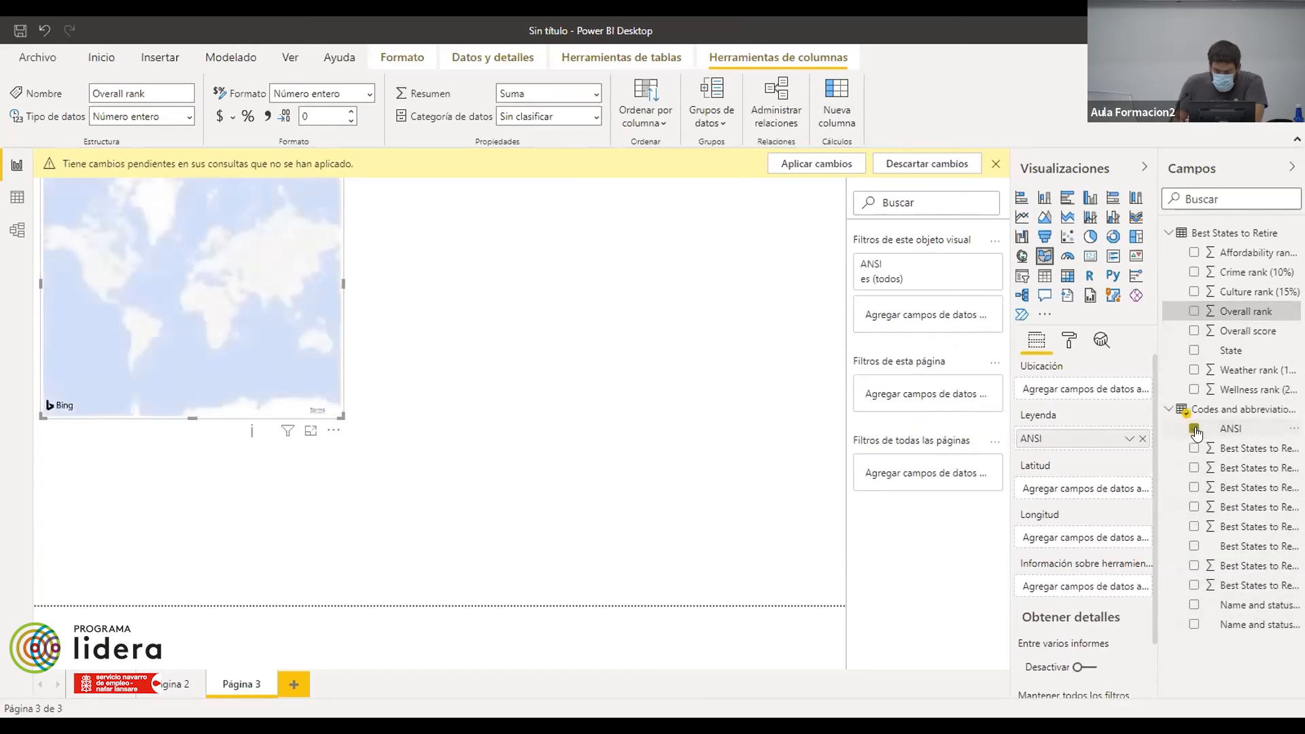
left_click(1195, 273)
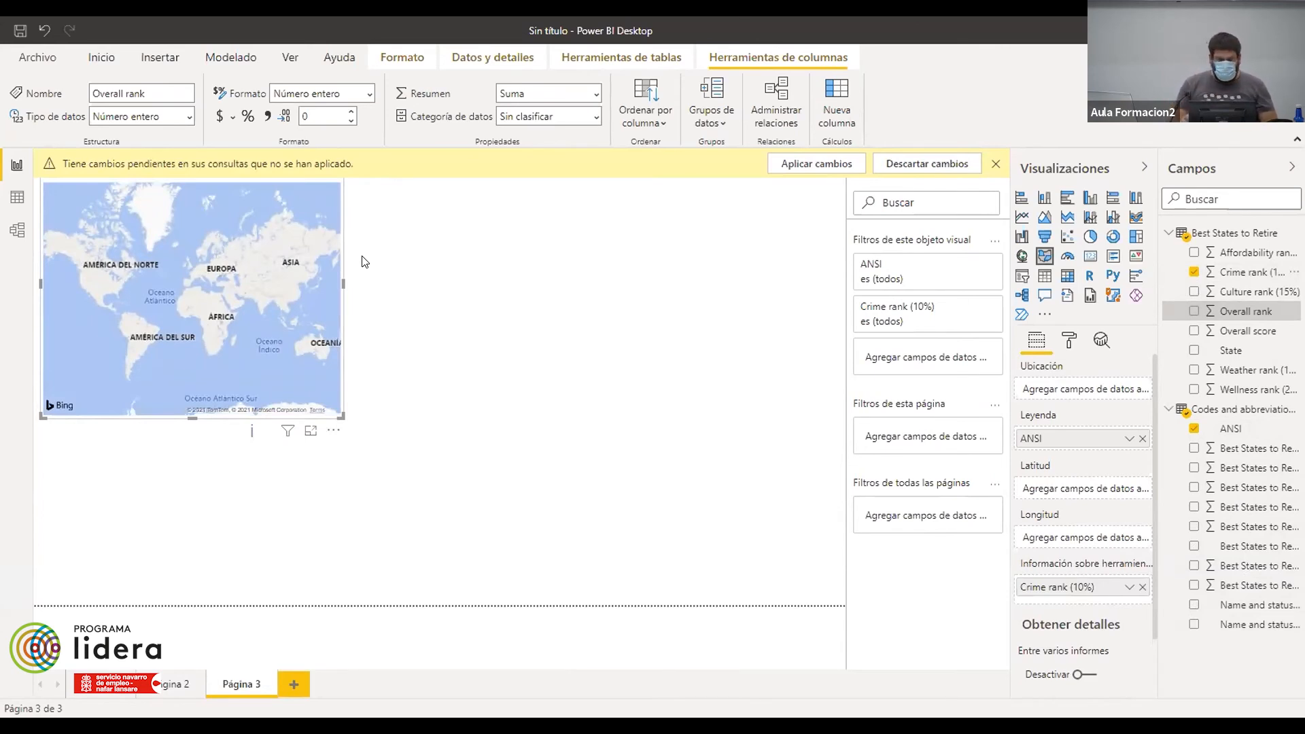
left_click(736, 568)
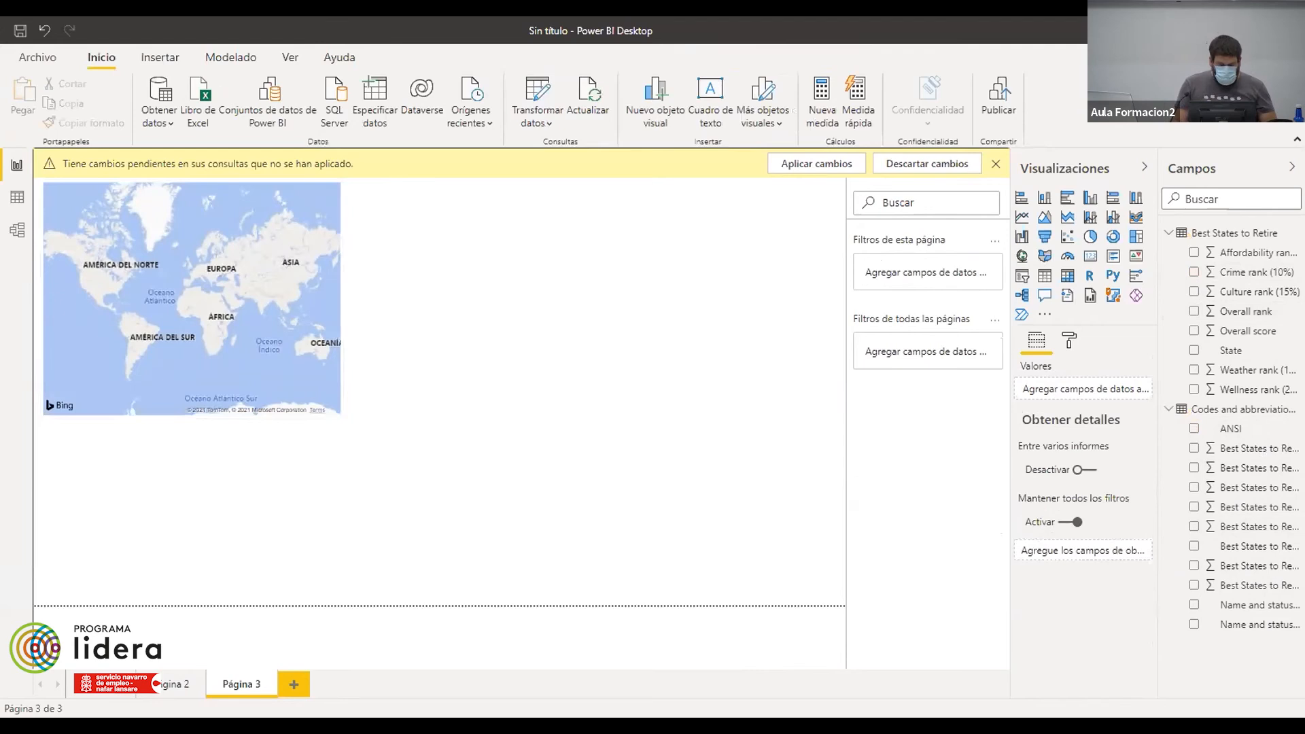
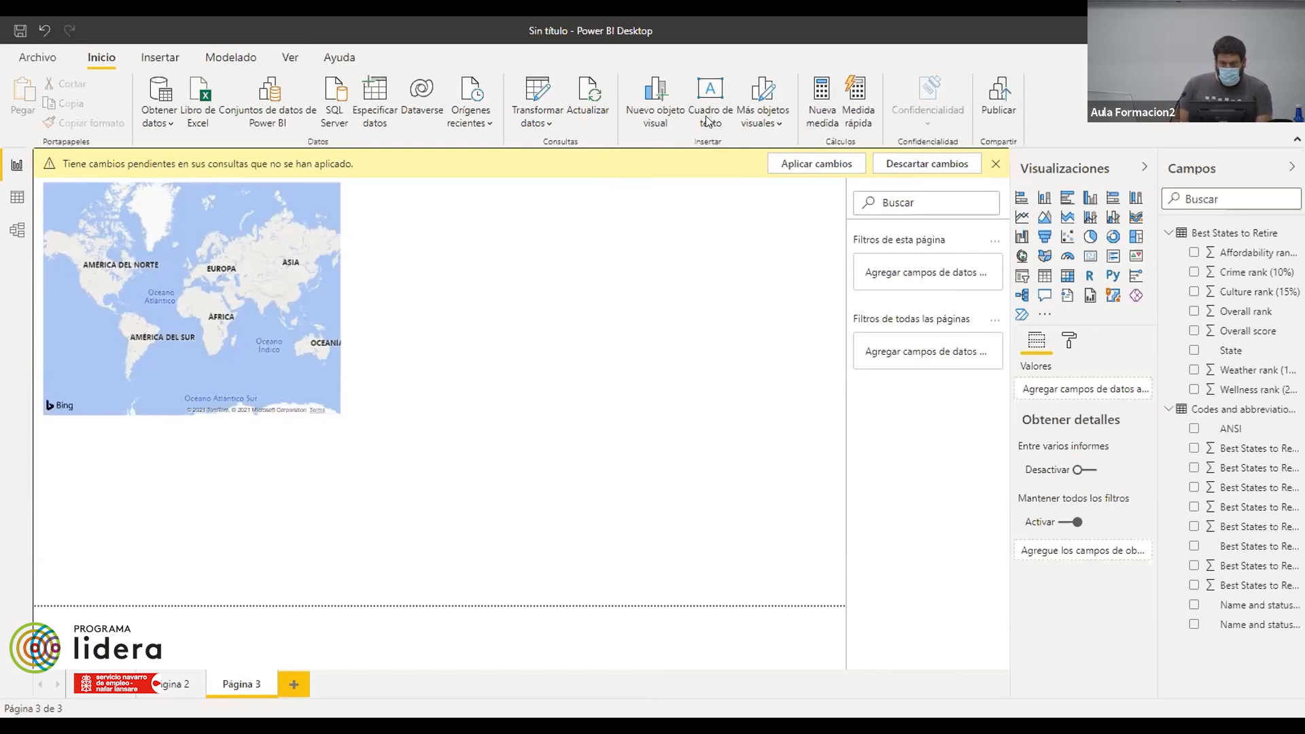
- Try to publish the report, saving the changes when asked
left_click(1003, 118)
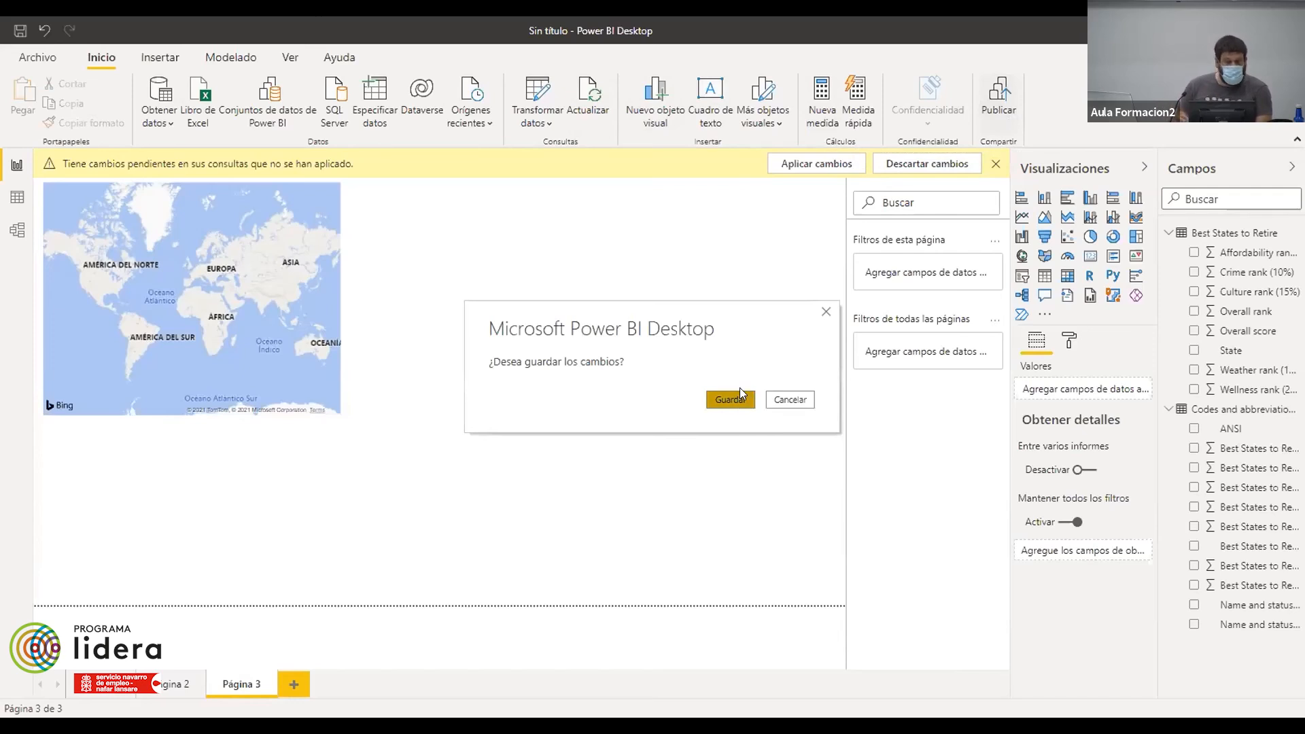
left_click(738, 397)
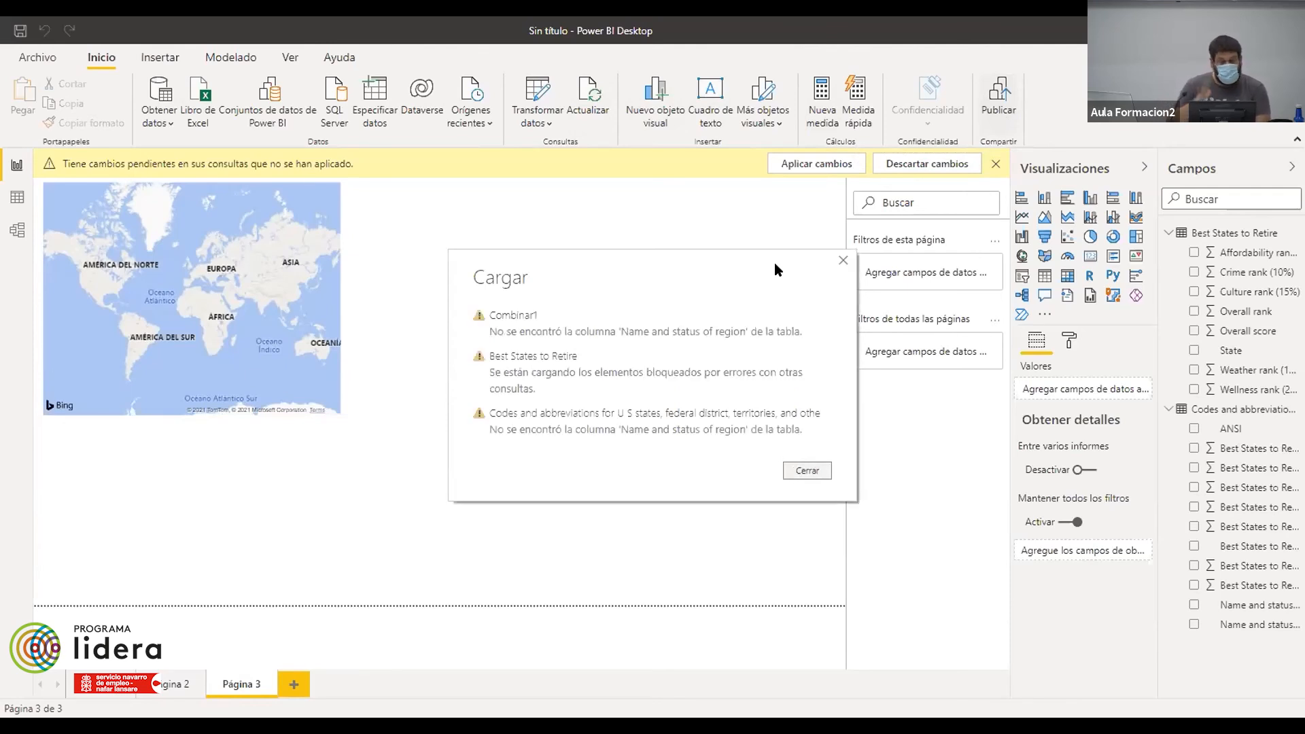
left_click(843, 262)
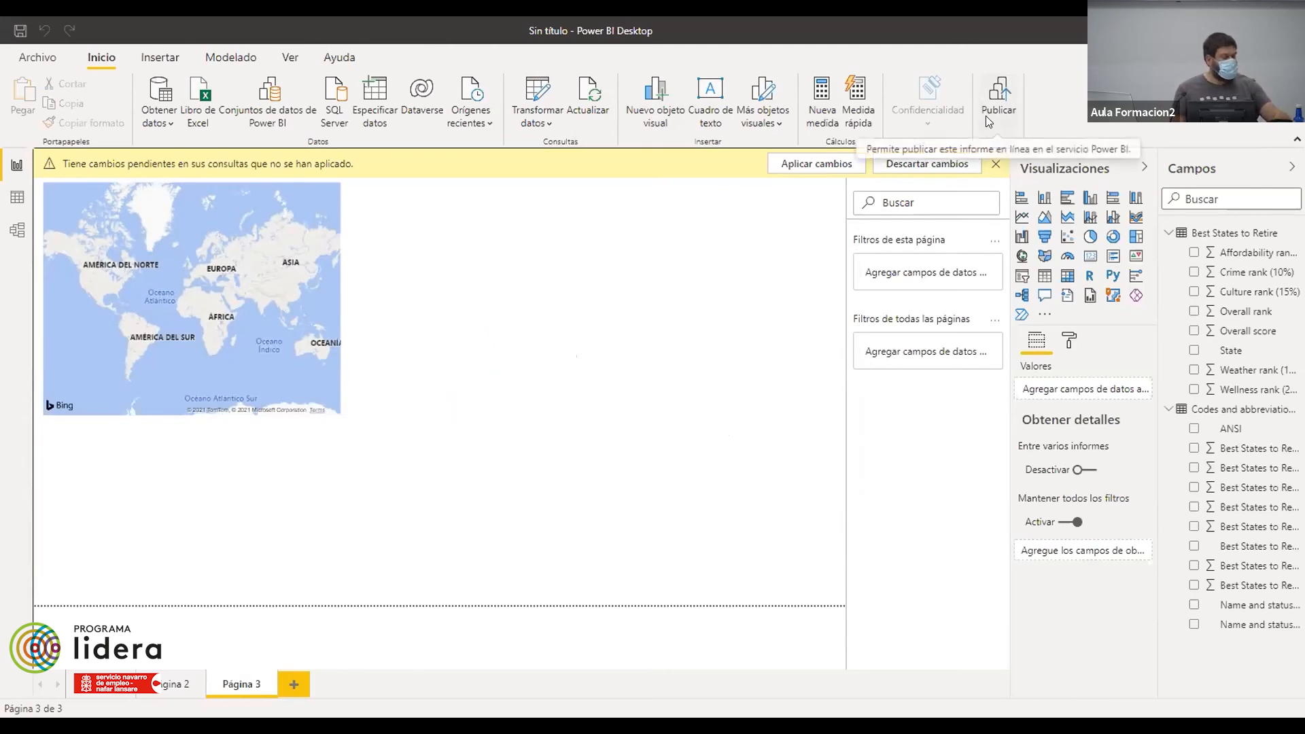
left_click(58, 60)
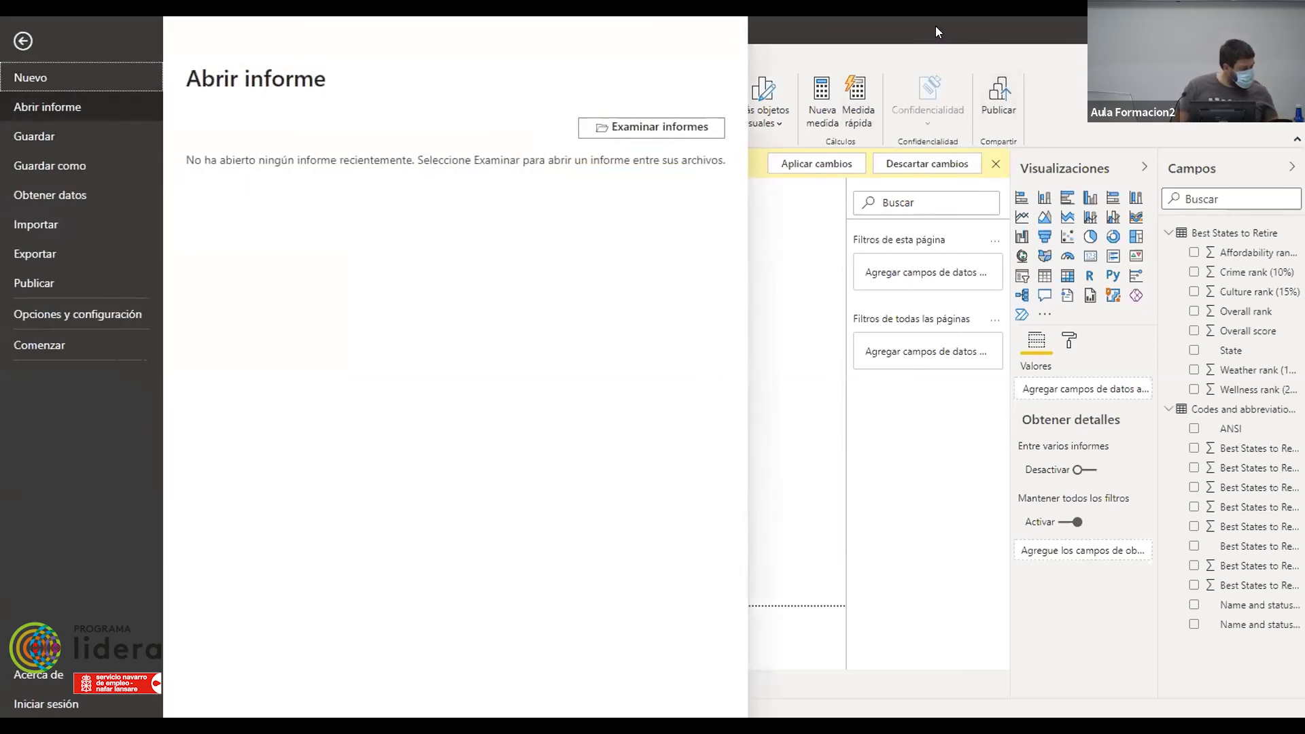
left_click(920, 137)
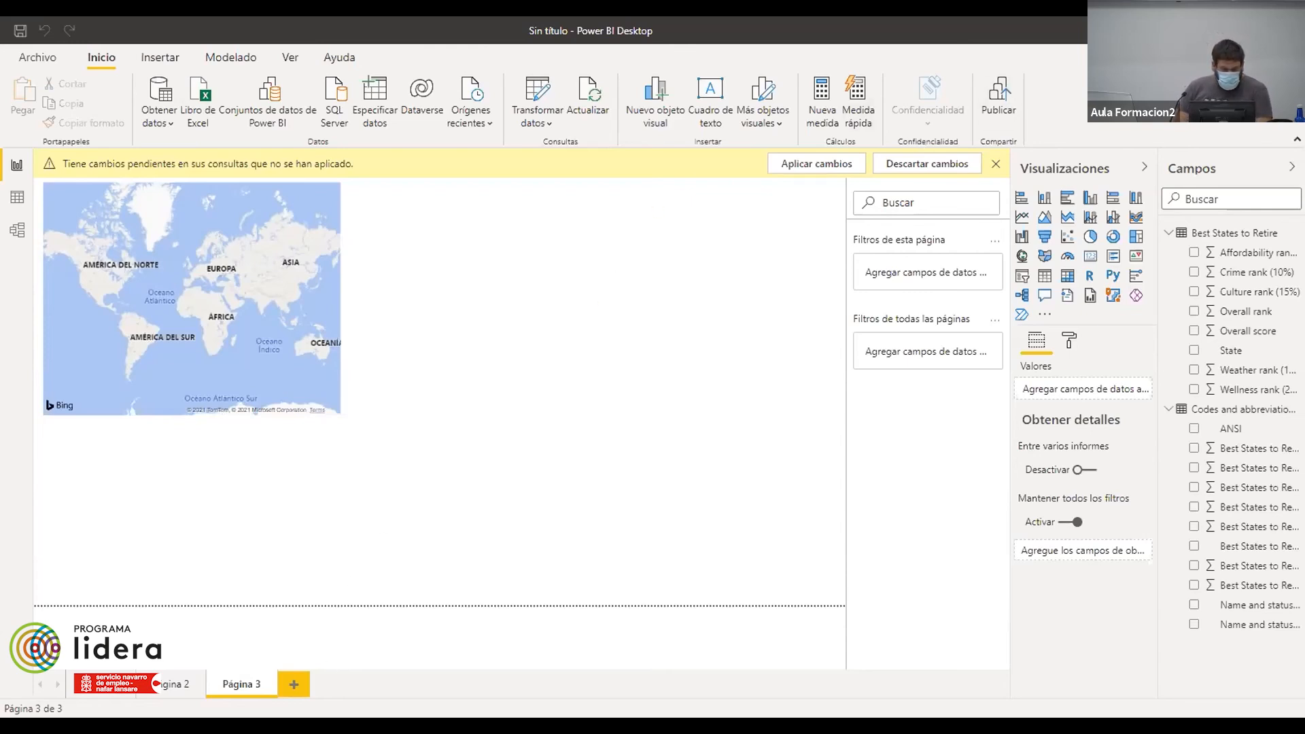
- Add a report page with a treemap of Overall rank grouped by State, enlarged to about half the page width
left_click(299, 679)
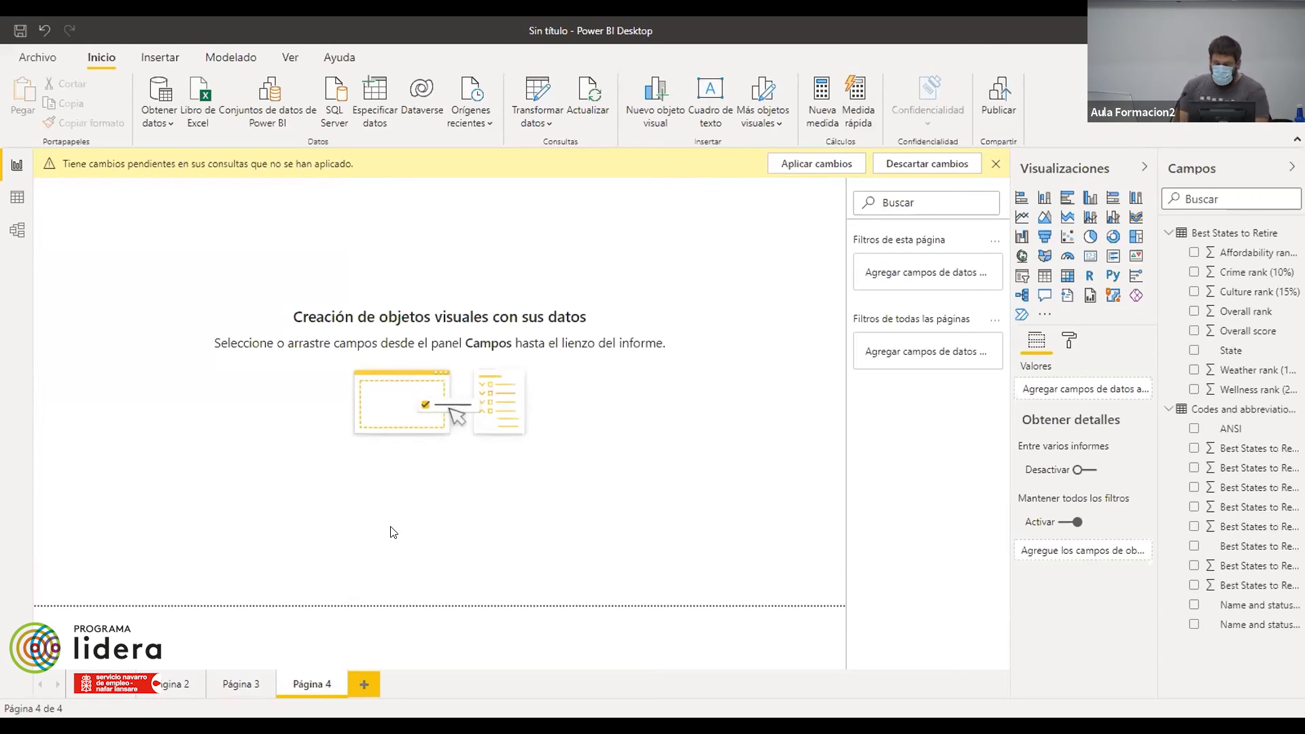
left_click(1169, 409)
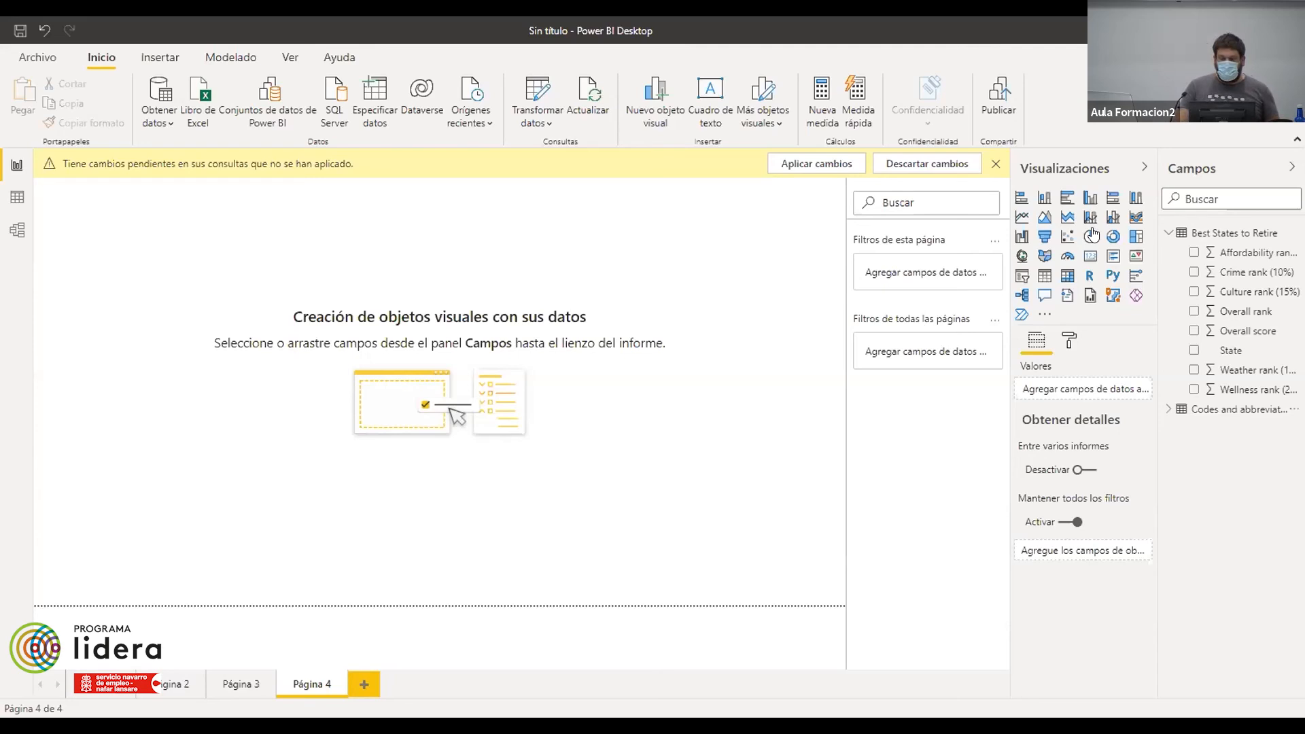
left_click(1135, 236)
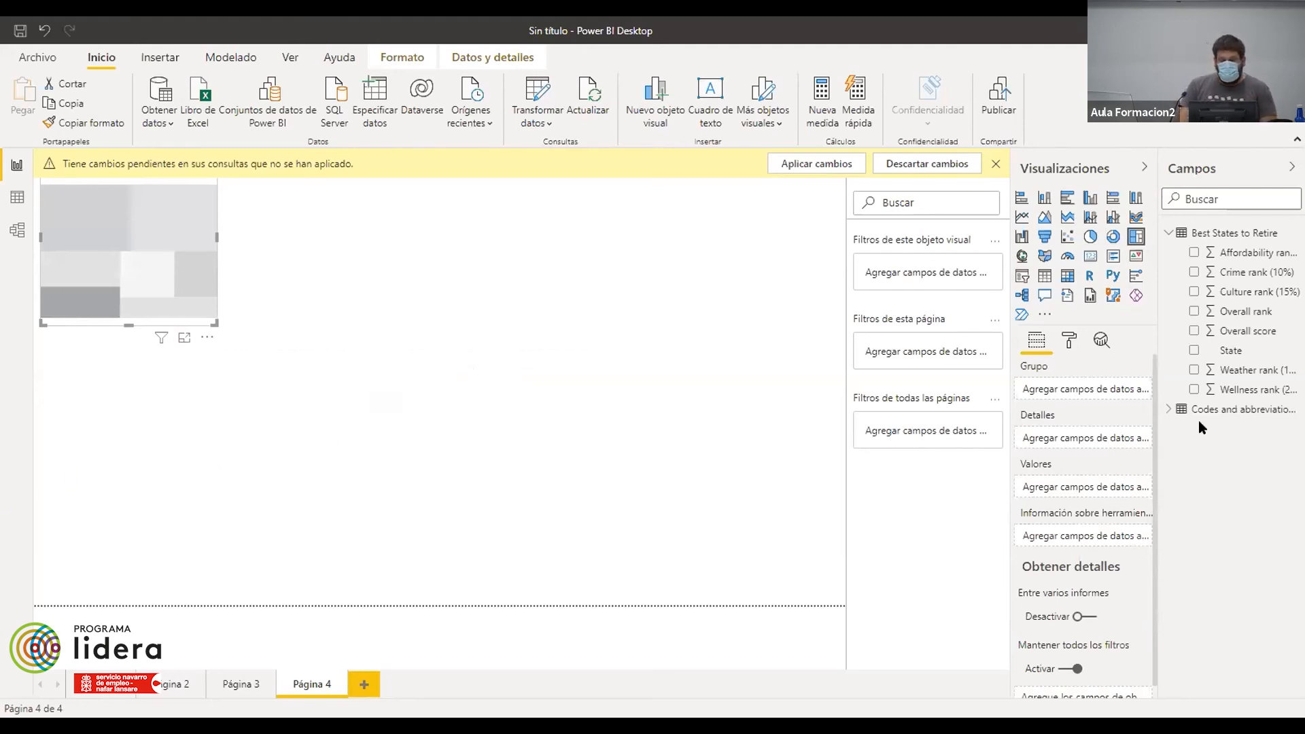
left_click(1194, 350)
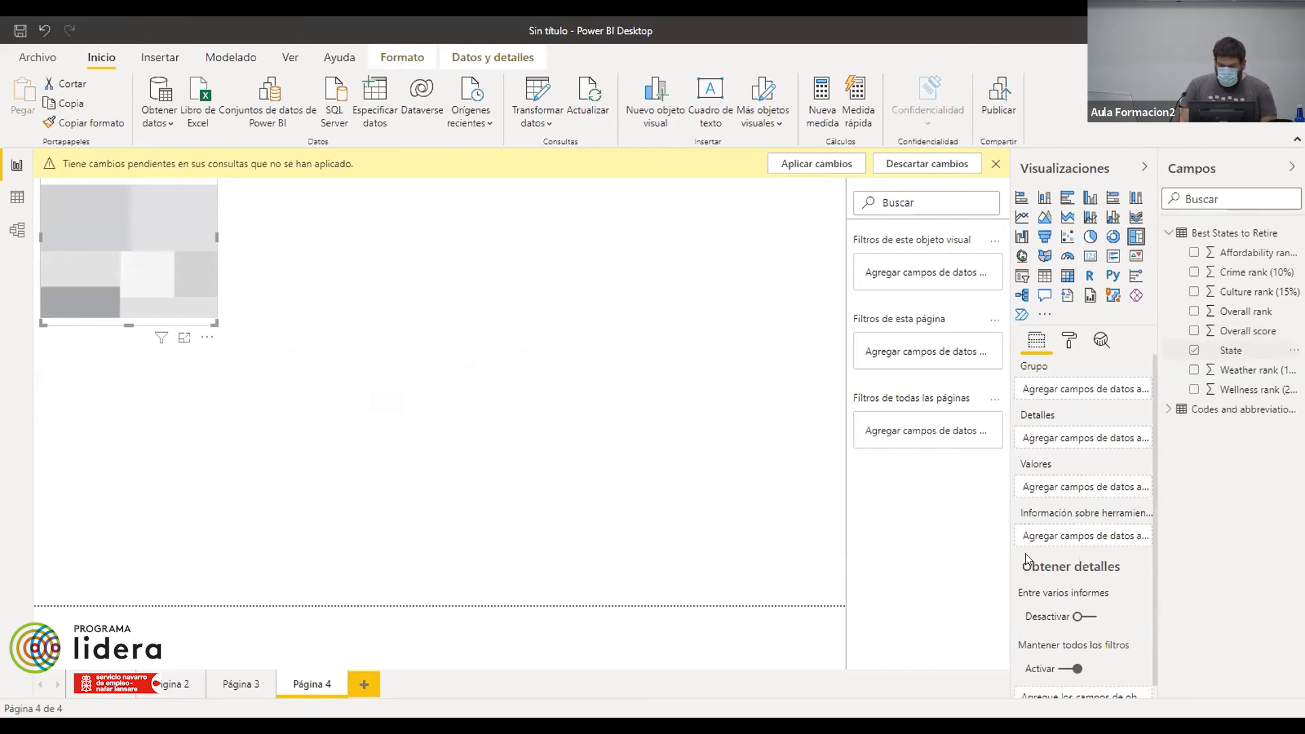
left_click(1194, 351)
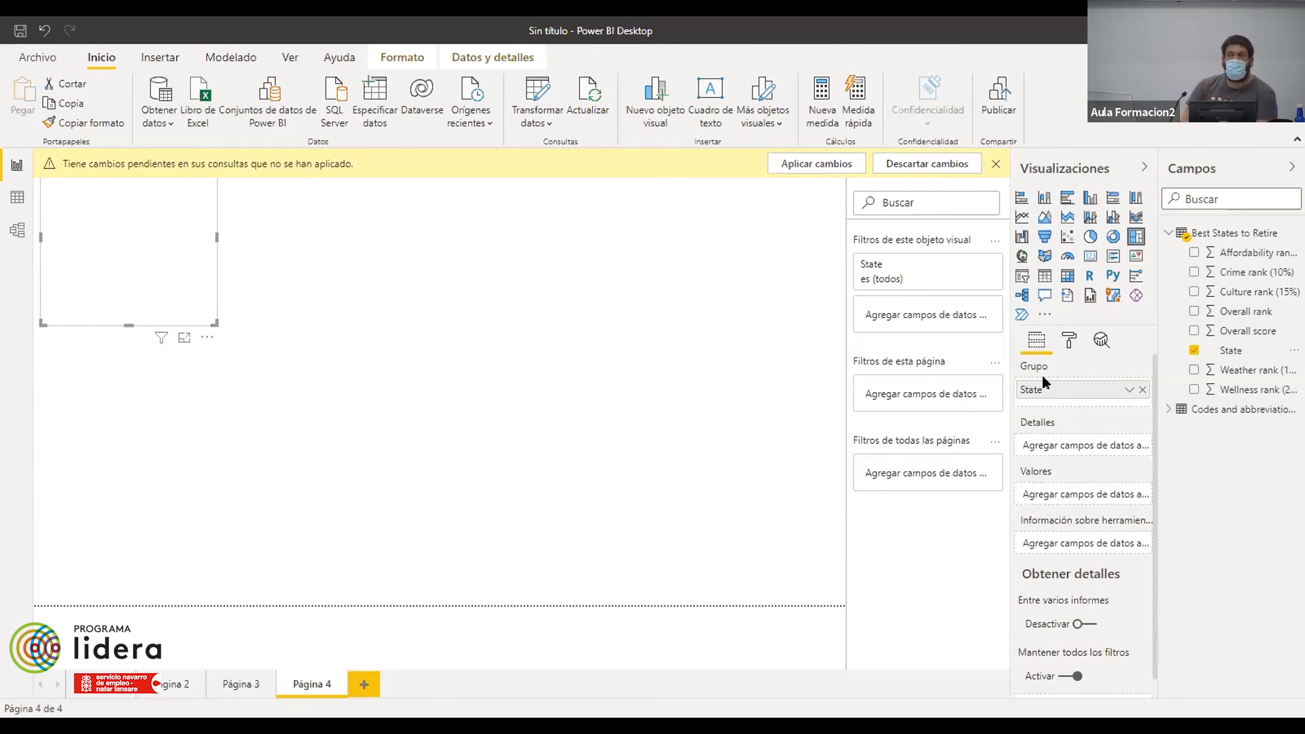
left_click(1194, 311)
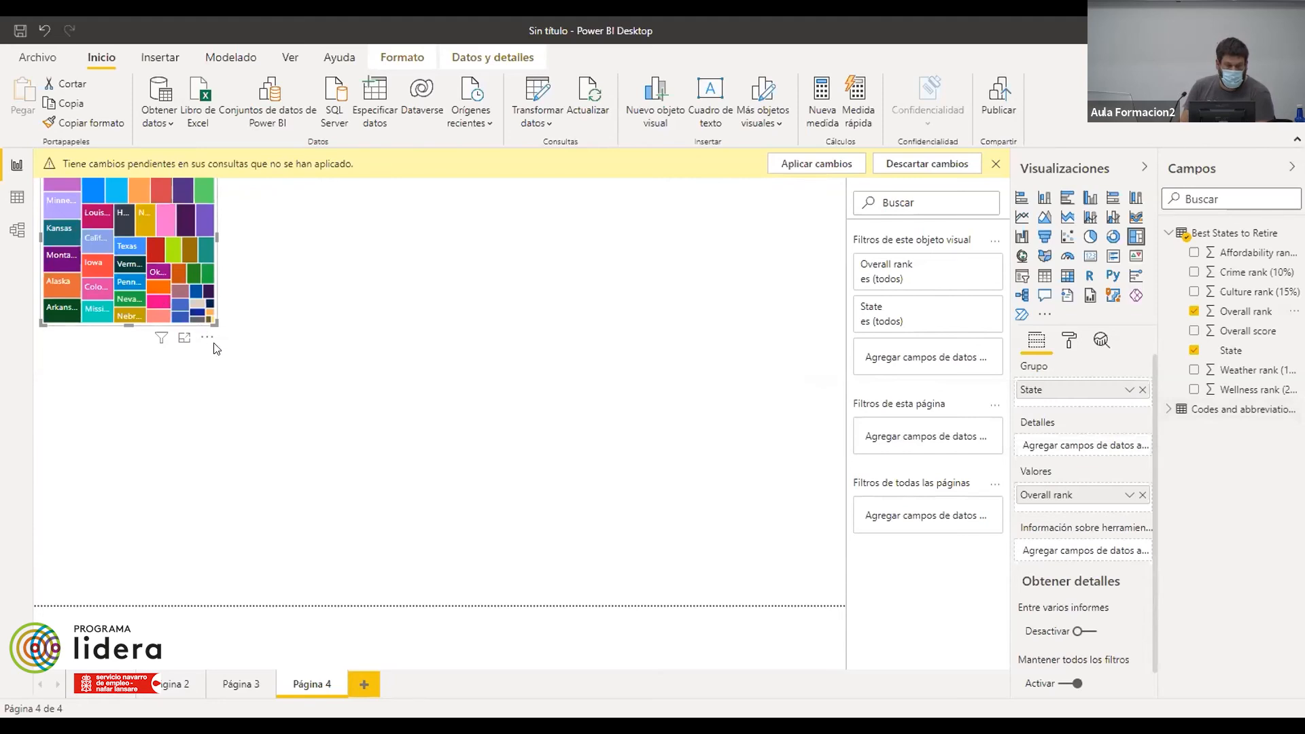
left_click_drag(202, 320, 454, 528)
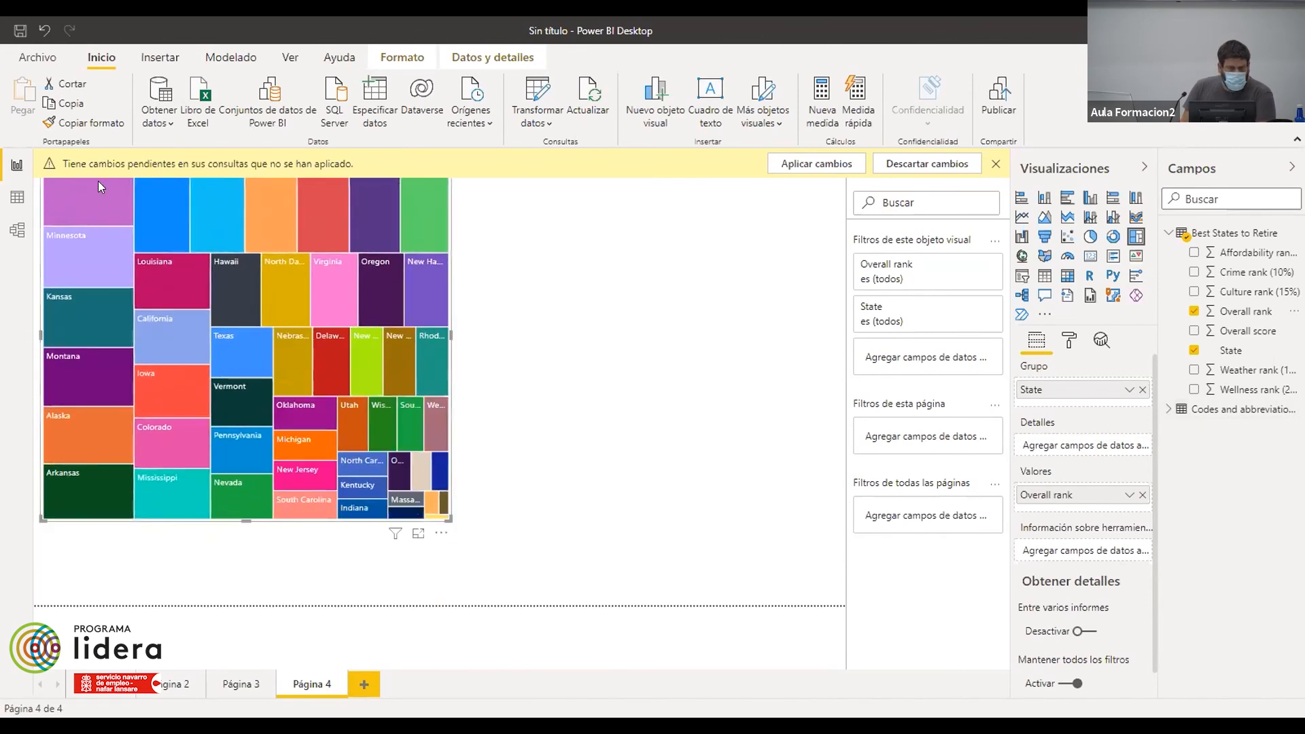
- Filter the treemap's State field to the top 15 by Overall rank with a Top N filter, and inspect Idaho's tile
mouse_move(94, 179)
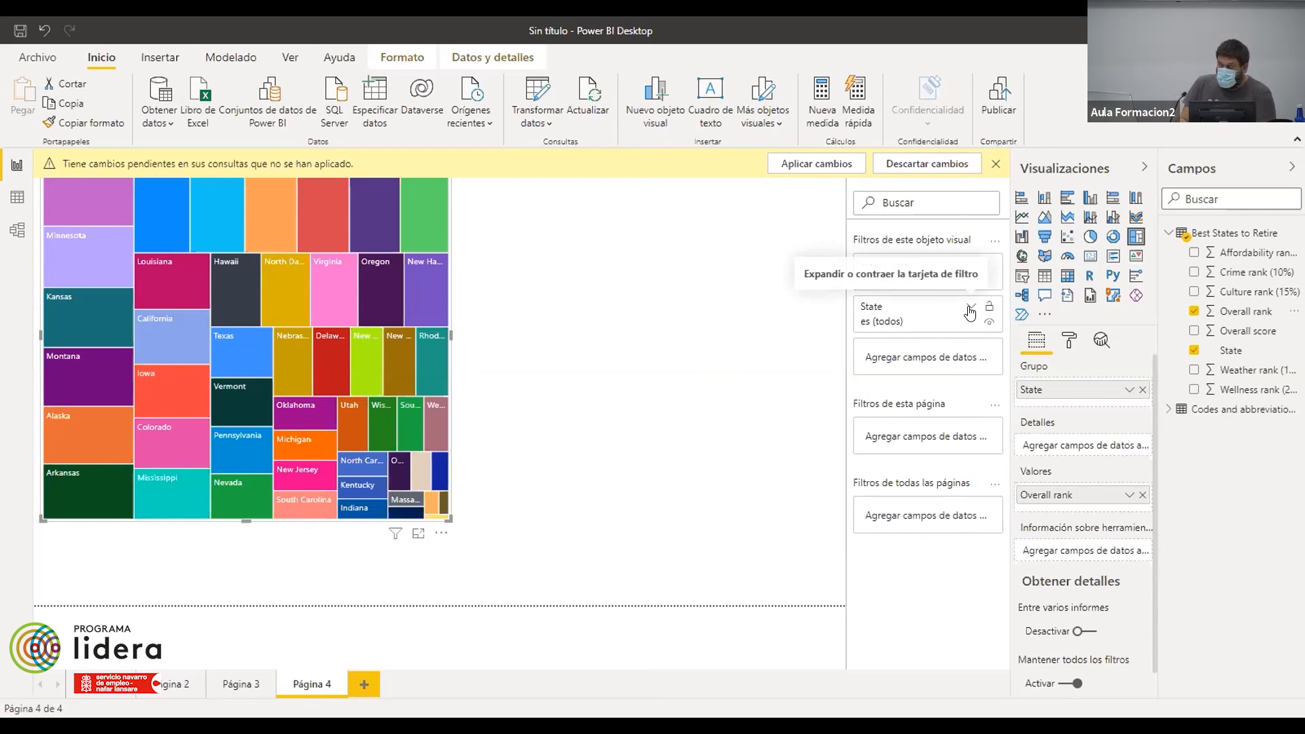
left_click(967, 310)
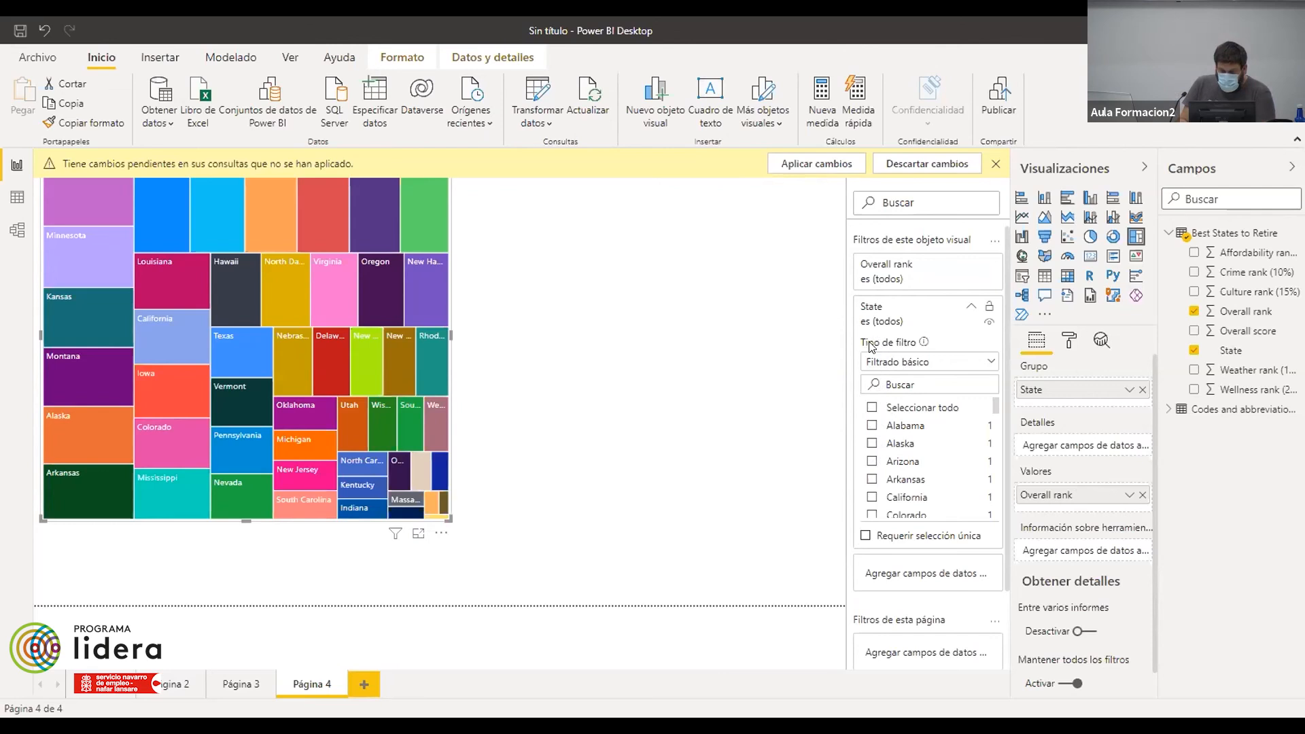
left_click(878, 364)
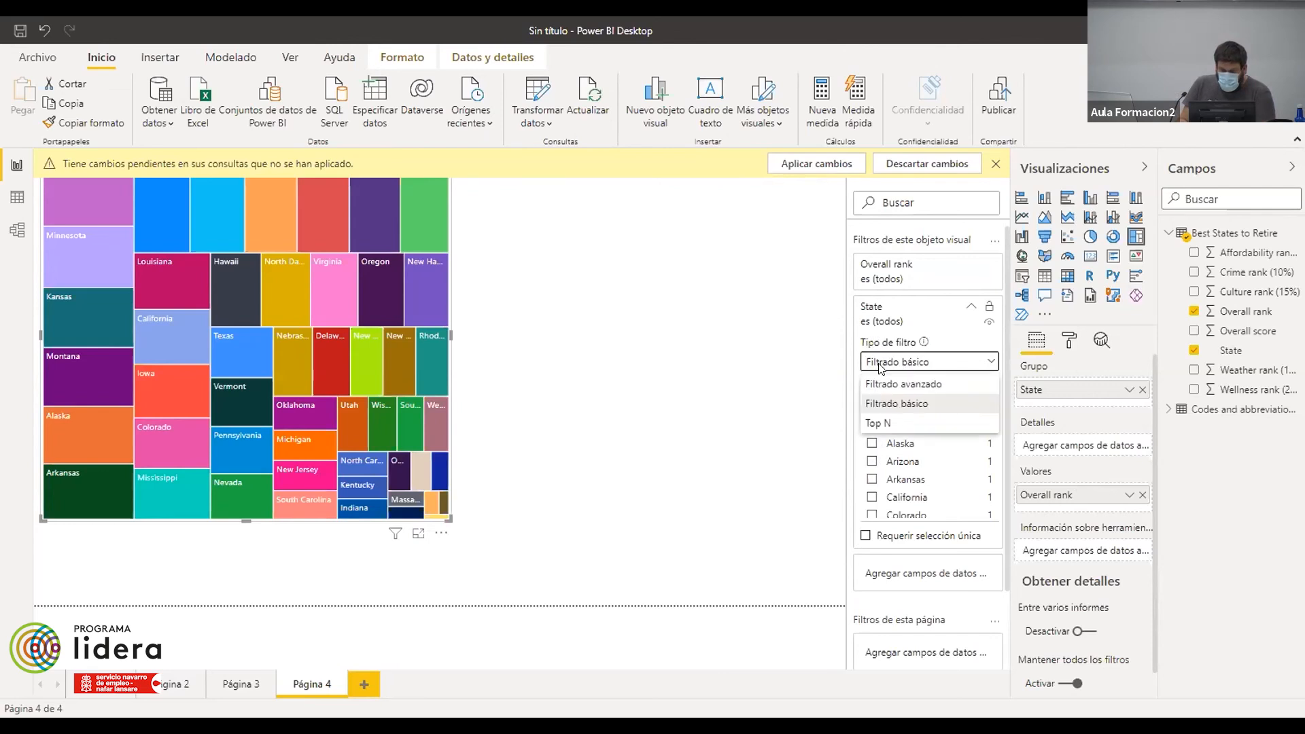
left_click(877, 424)
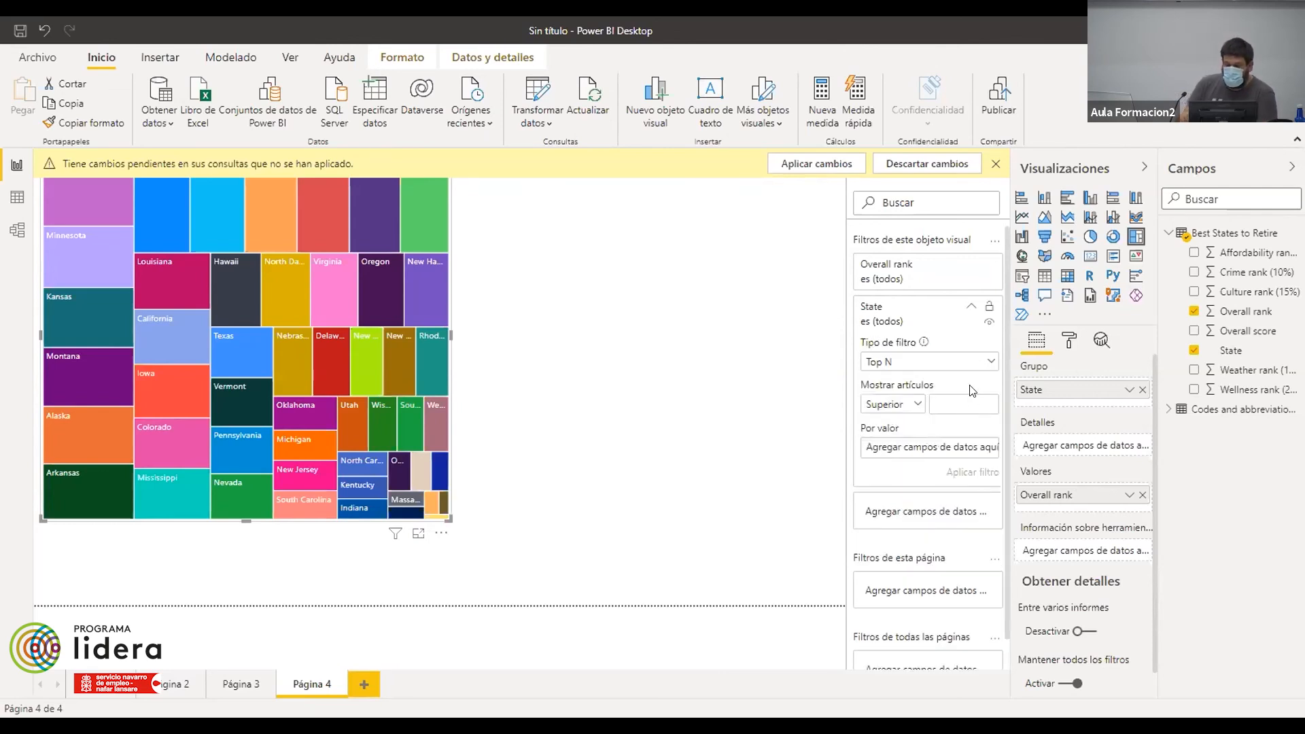
type("15")
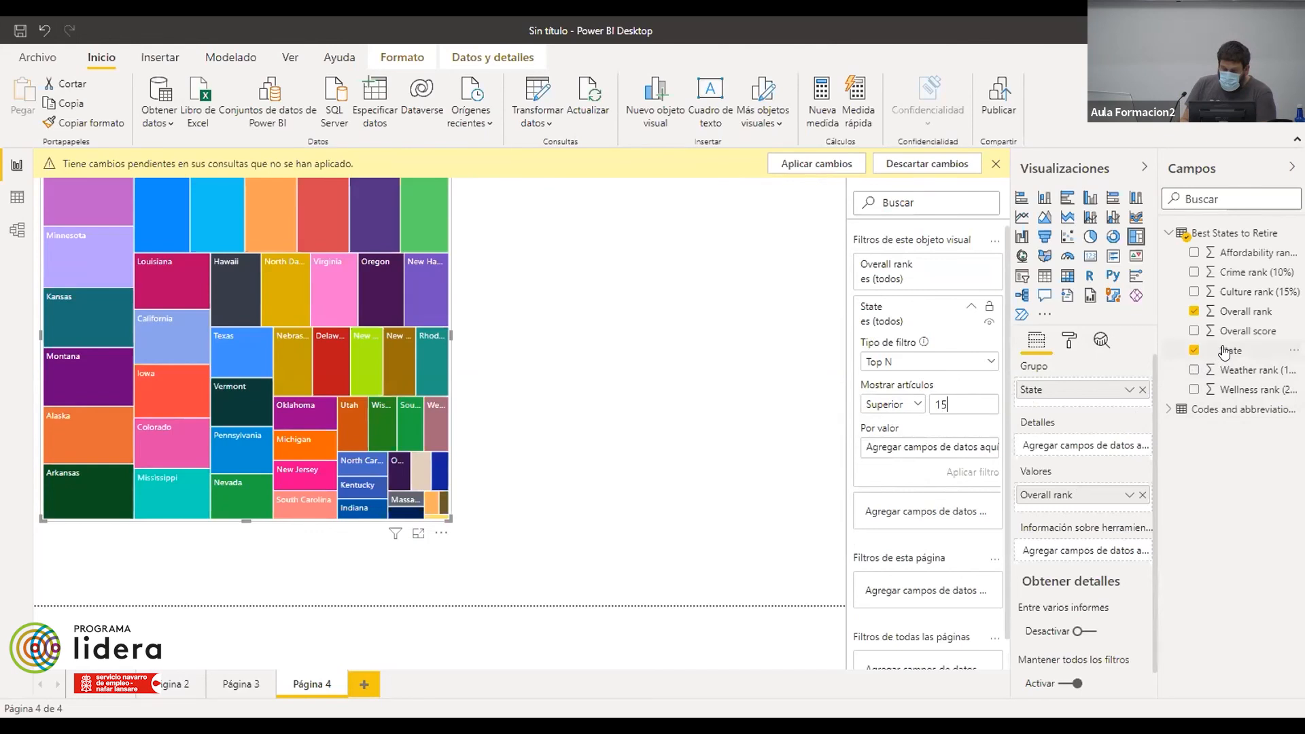
left_click_drag(1244, 320, 945, 495)
left_click(973, 471)
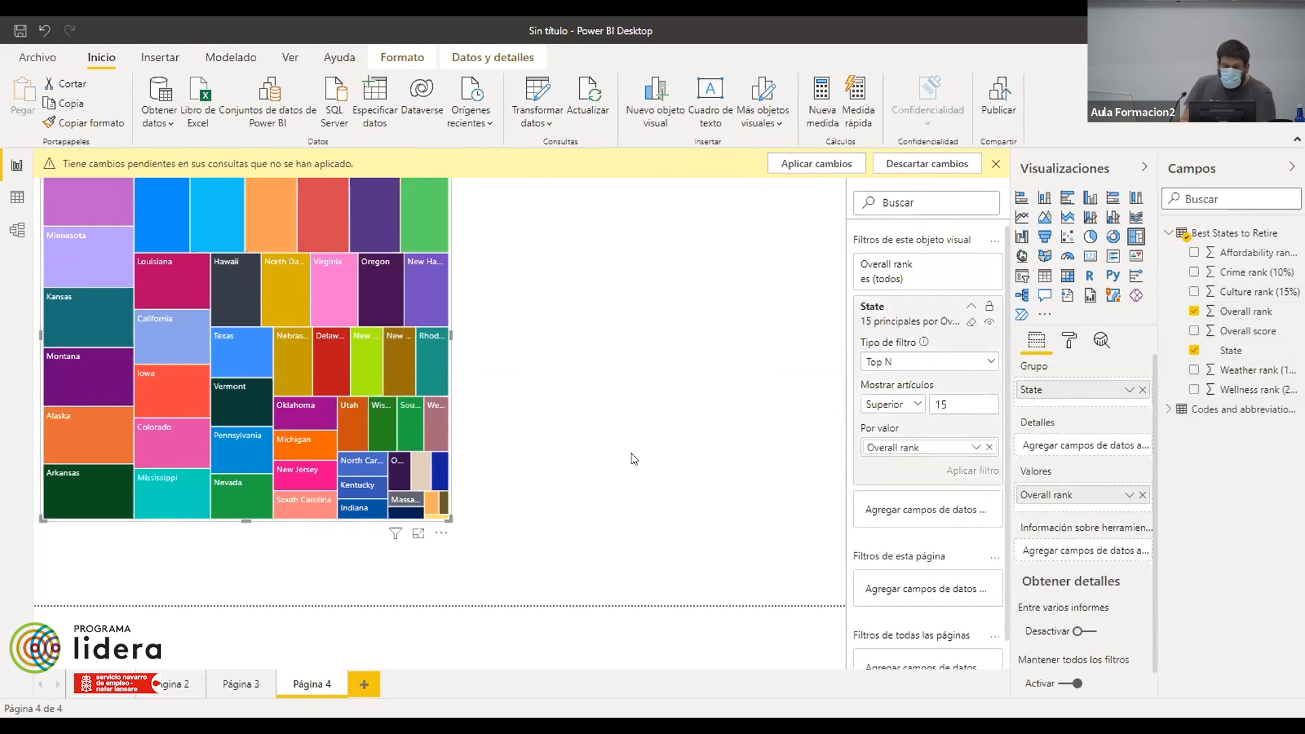
mouse_move(212, 384)
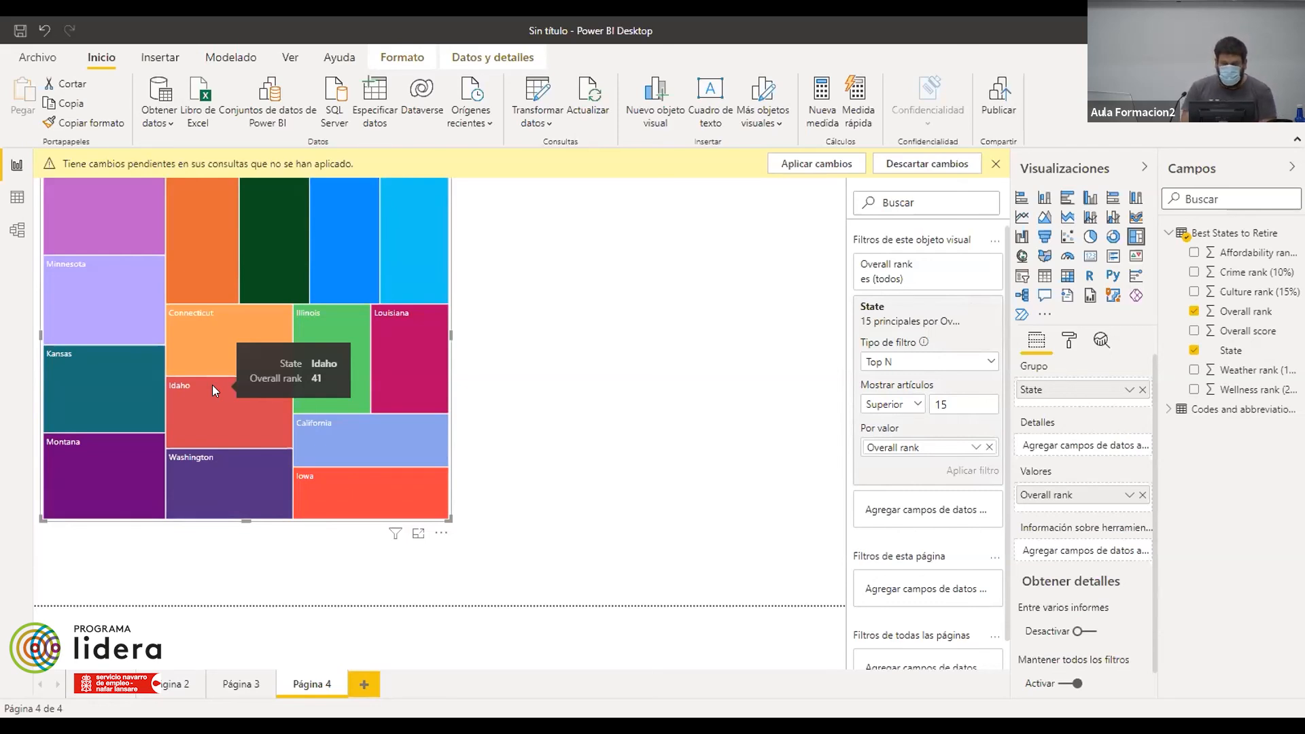
- Convert the treemap to a 100% stacked column chart and change it to a stacked column chart
left_click(1135, 197)
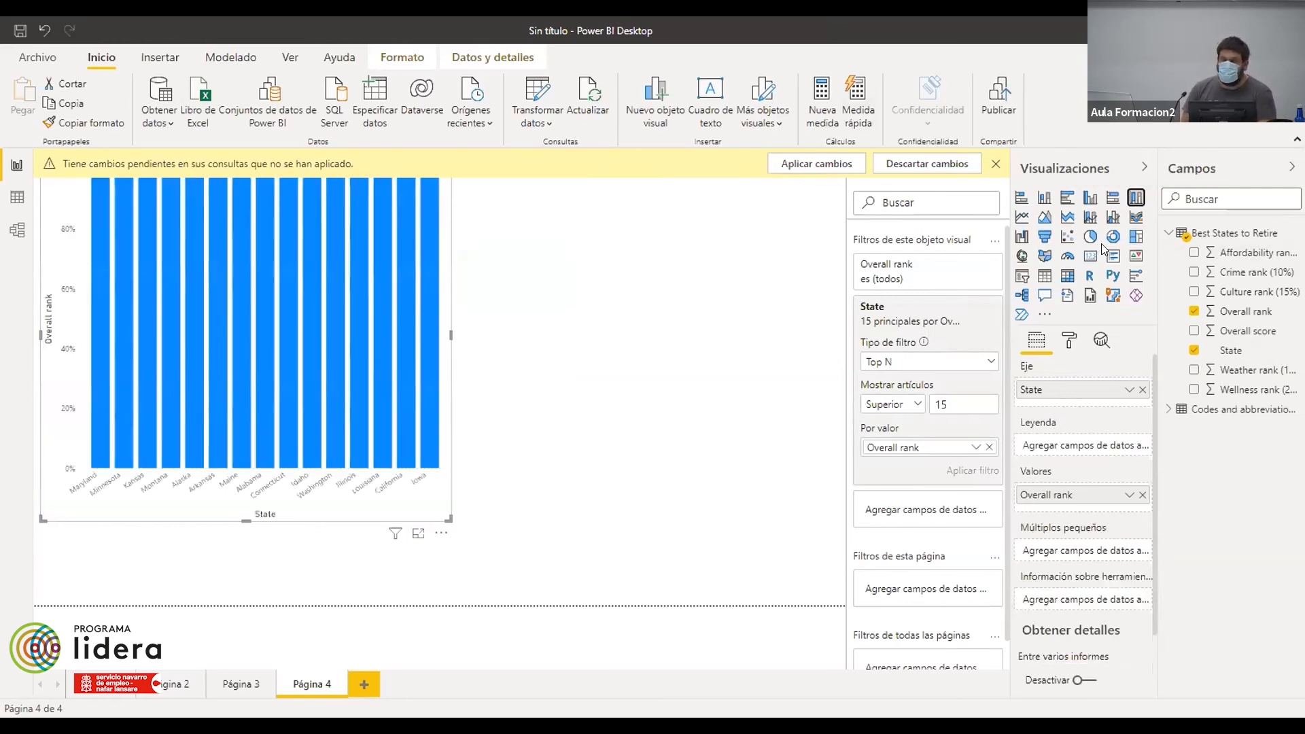
left_click(1052, 197)
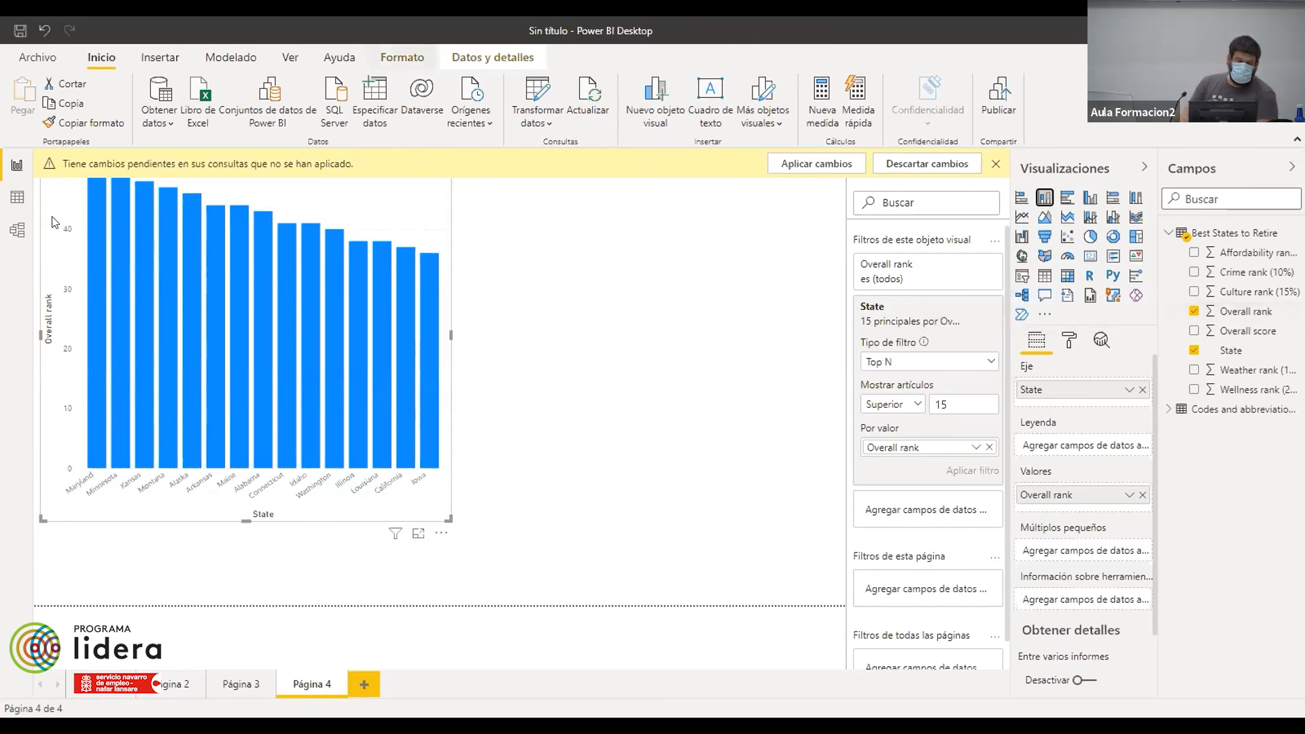
mouse_move(397, 304)
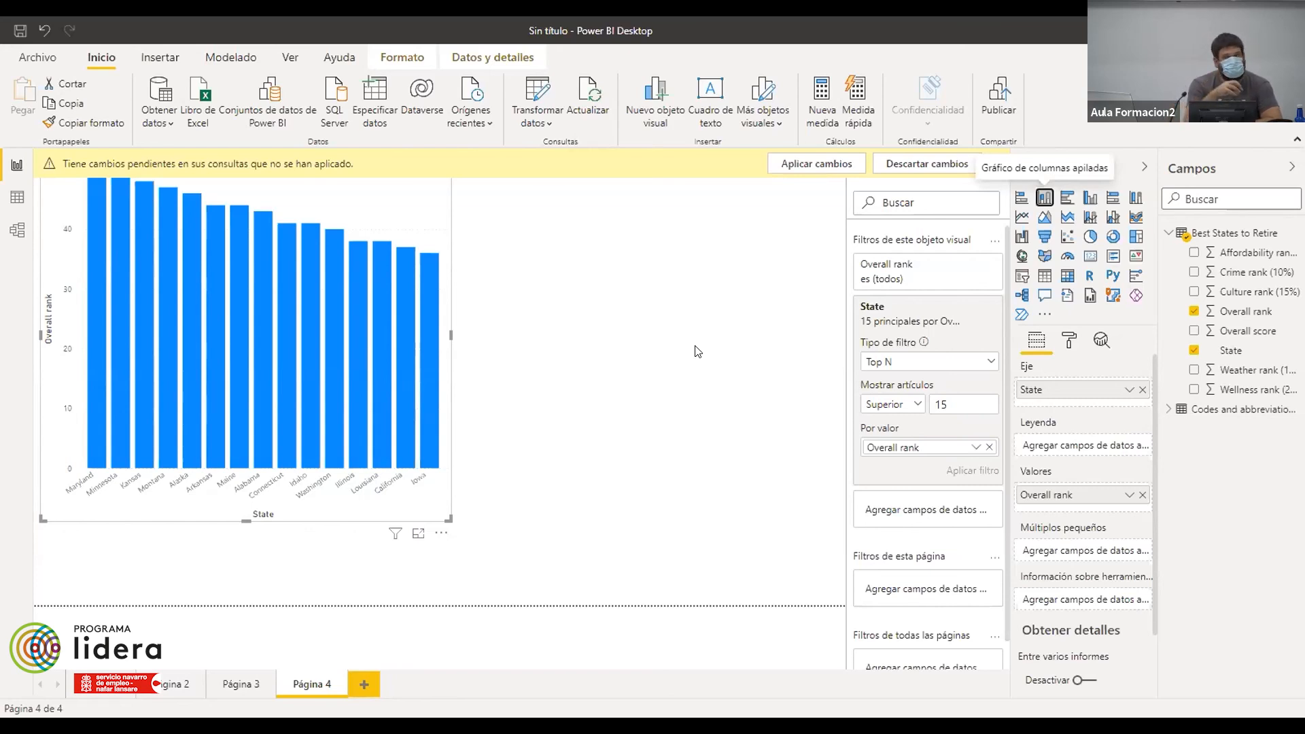
left_click(171, 120)
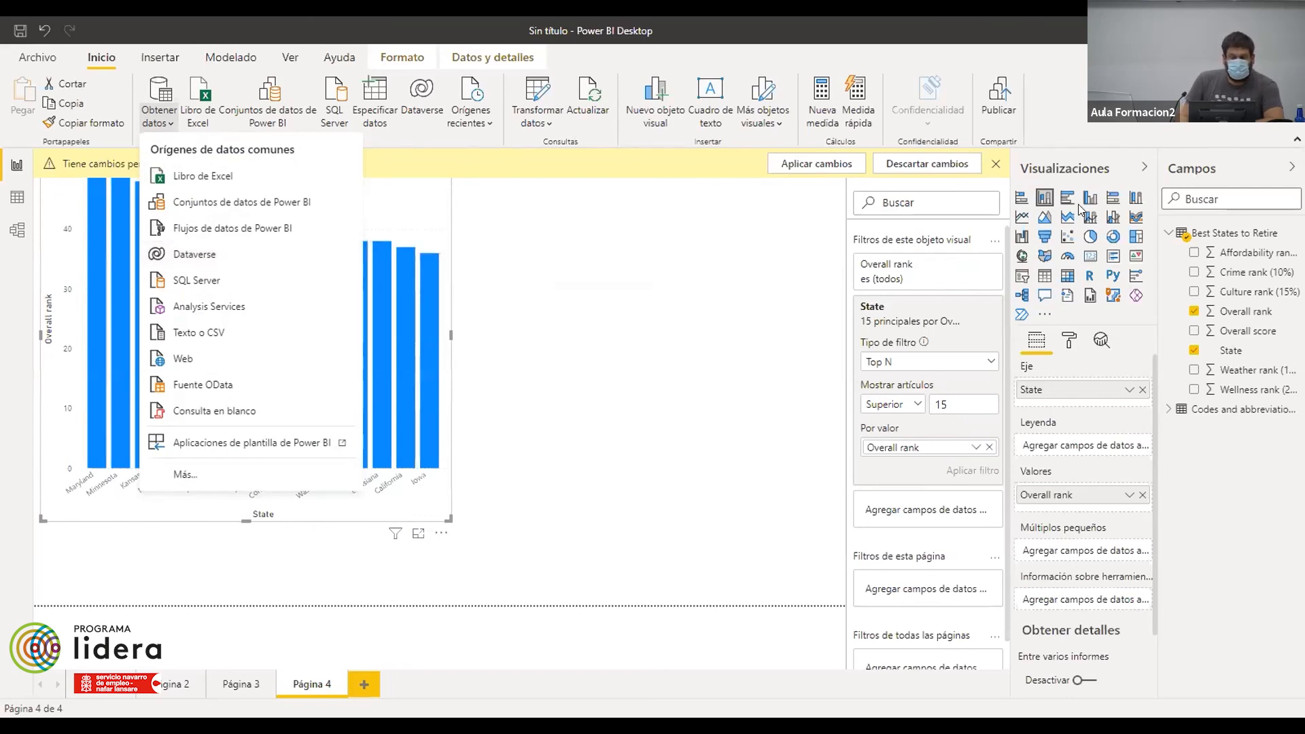
left_click(808, 265)
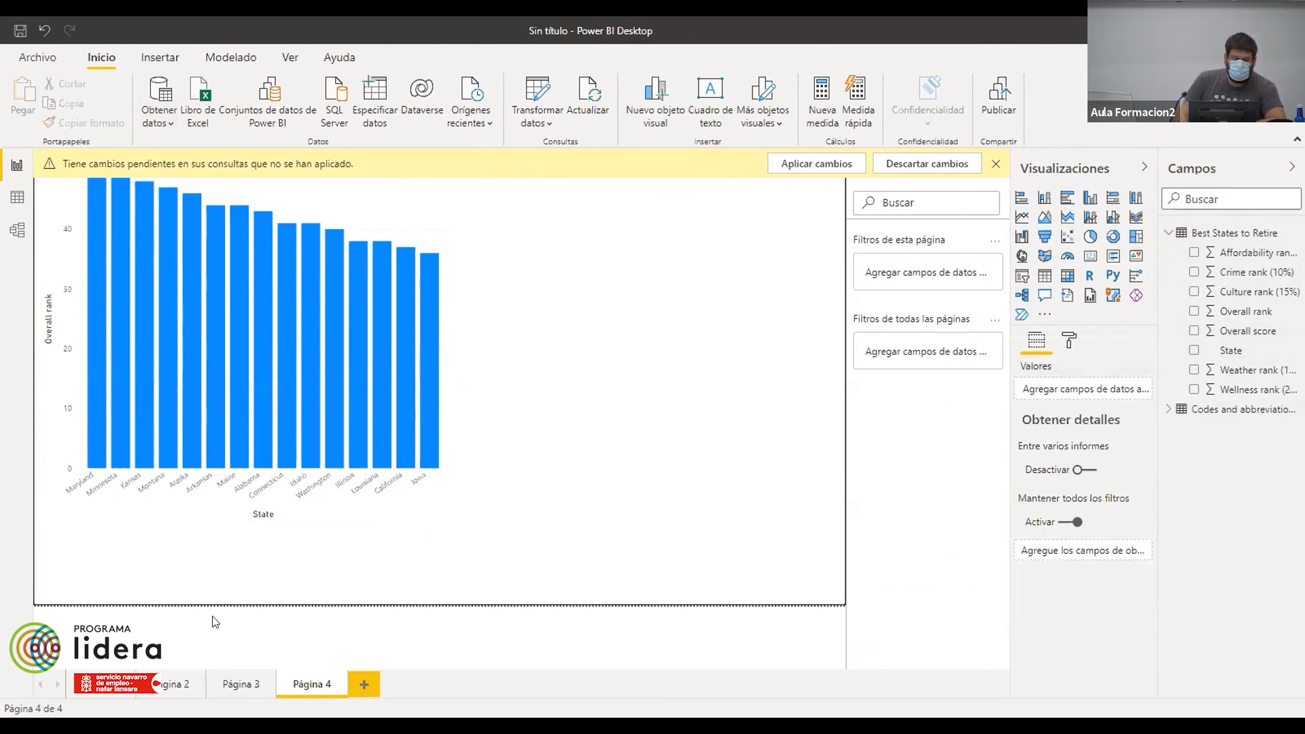
- On the first report page, highlight Maryland's column and insert an empty line and stacked column chart below the map
left_click(107, 695)
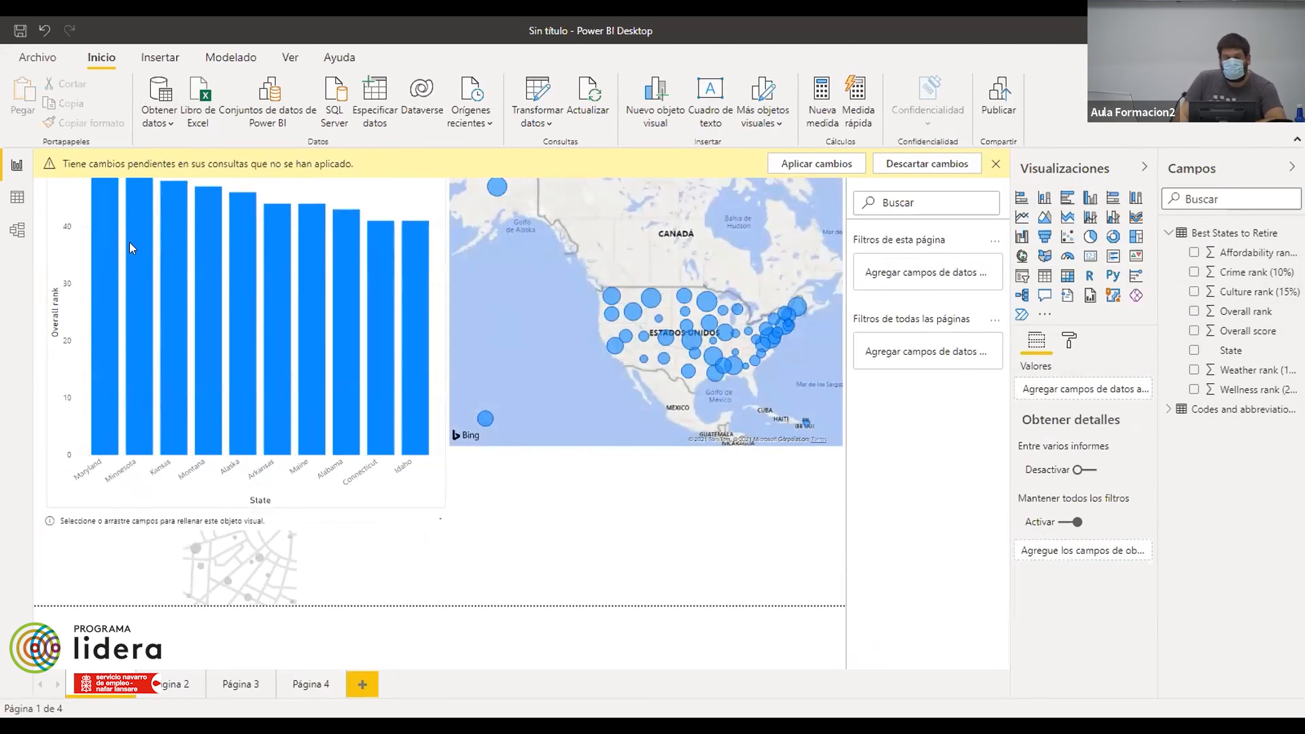
left_click(648, 359)
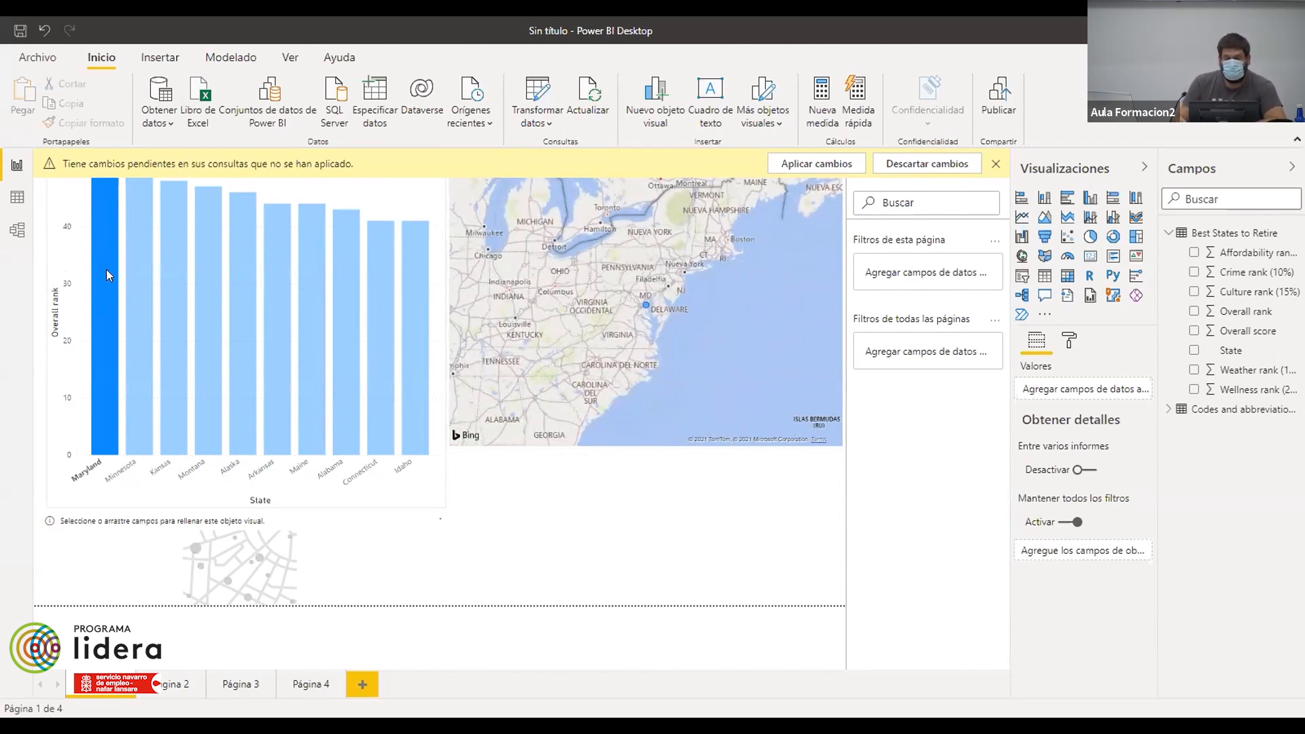
left_click(1087, 219)
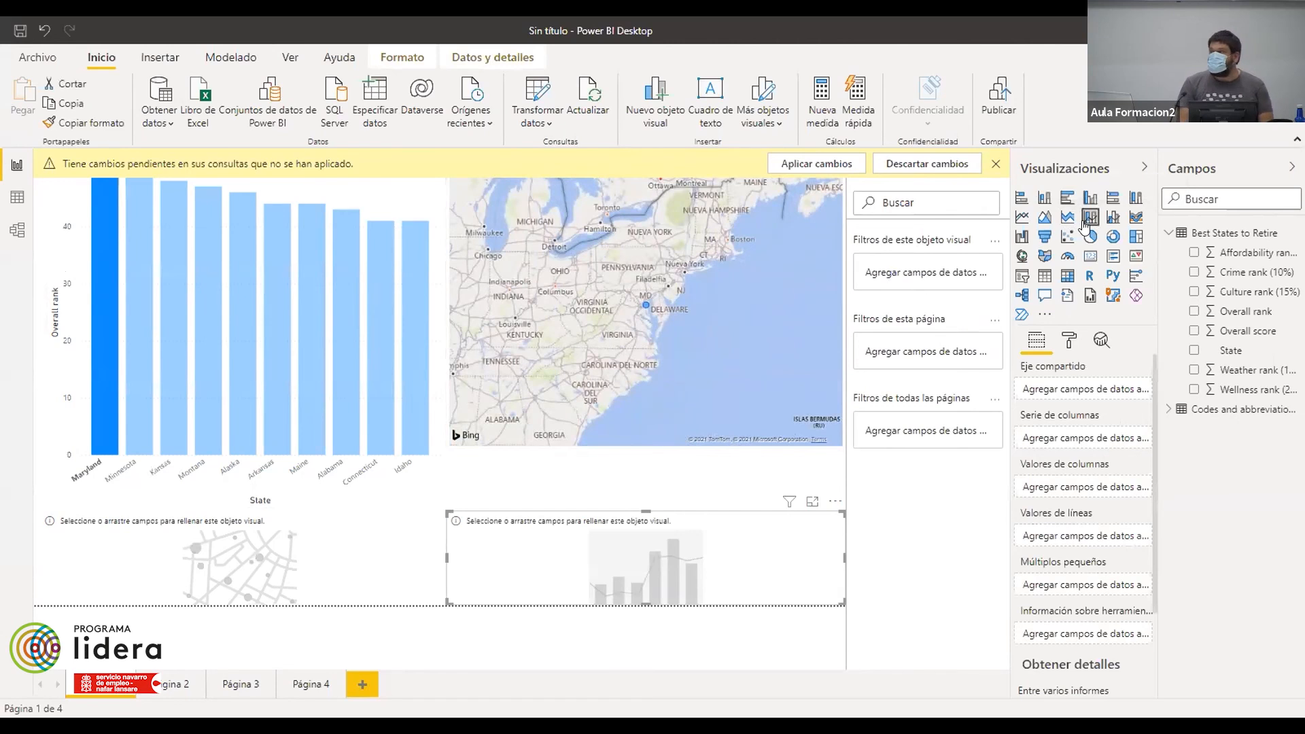